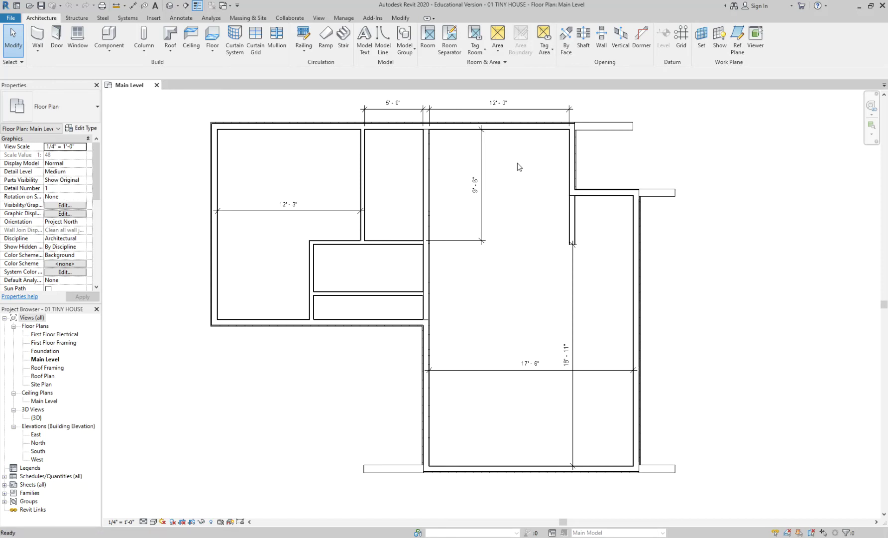
- Draw a closed square of Interior - 6 1/2" Partition walls, about 5' per side, just below the house's lower-left room
key(w)
key(a)
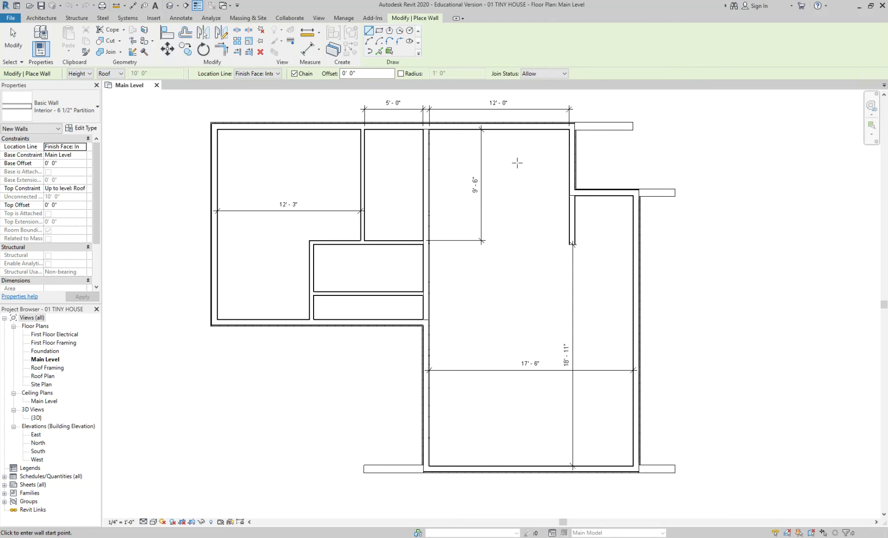
scroll(657, 233, down, 1)
click(328, 338)
click(368, 340)
click(369, 380)
click(329, 380)
click(328, 339)
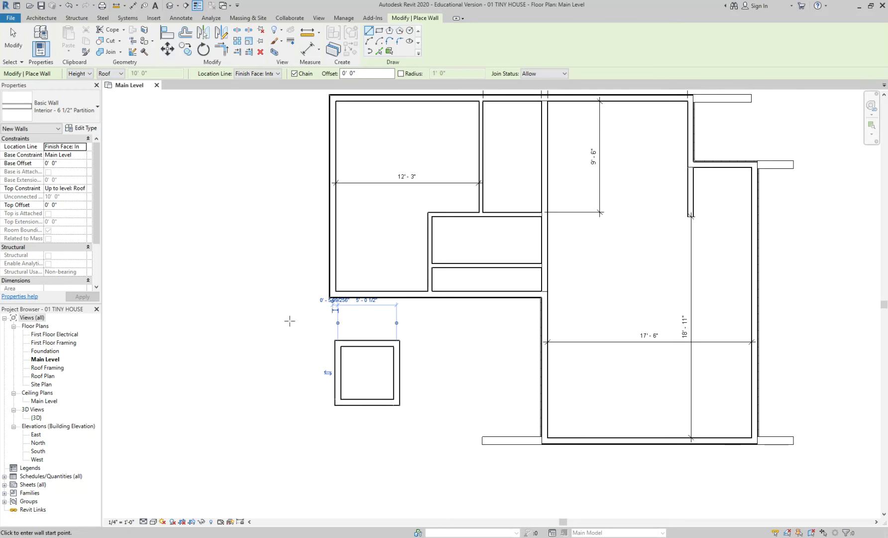
- Draw a single short angled partition wall outside the house, up and to the left of the square of walls
scroll(290, 321, up, 3)
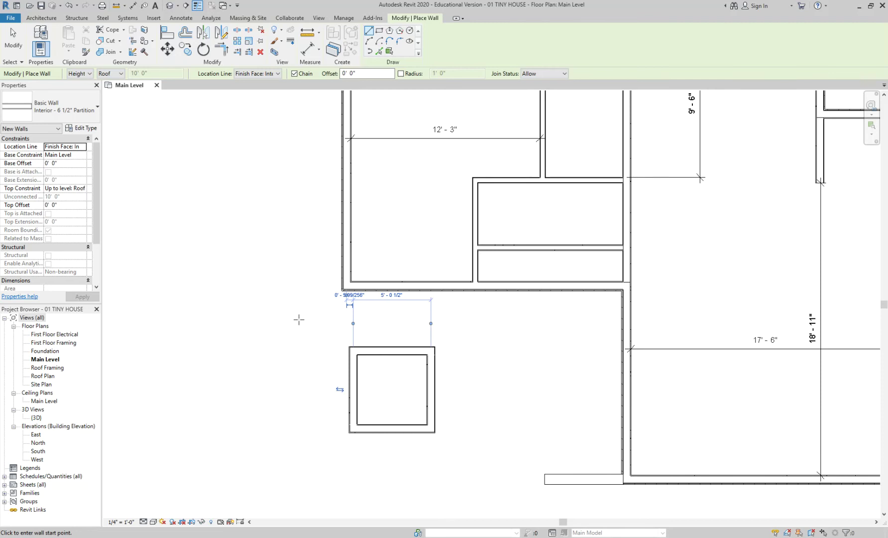
click(299, 320)
click(269, 255)
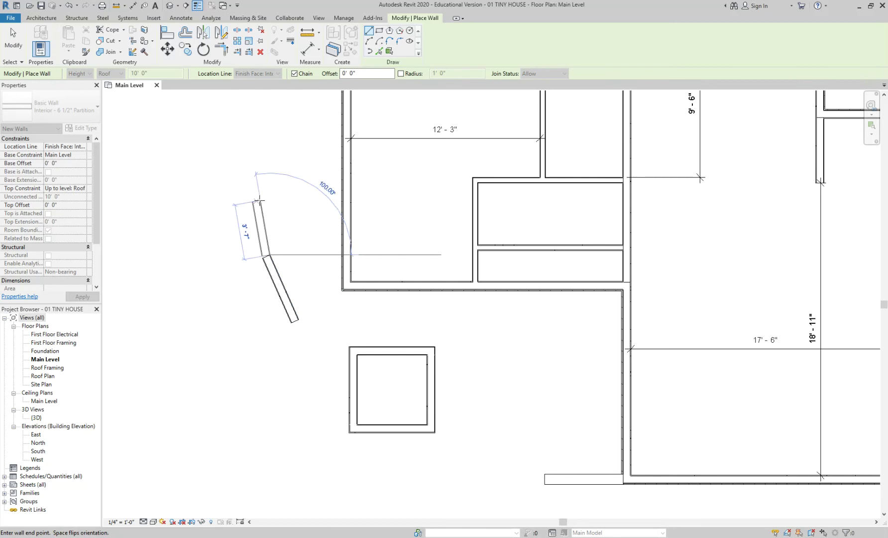
key(Escape)
key(Escape)
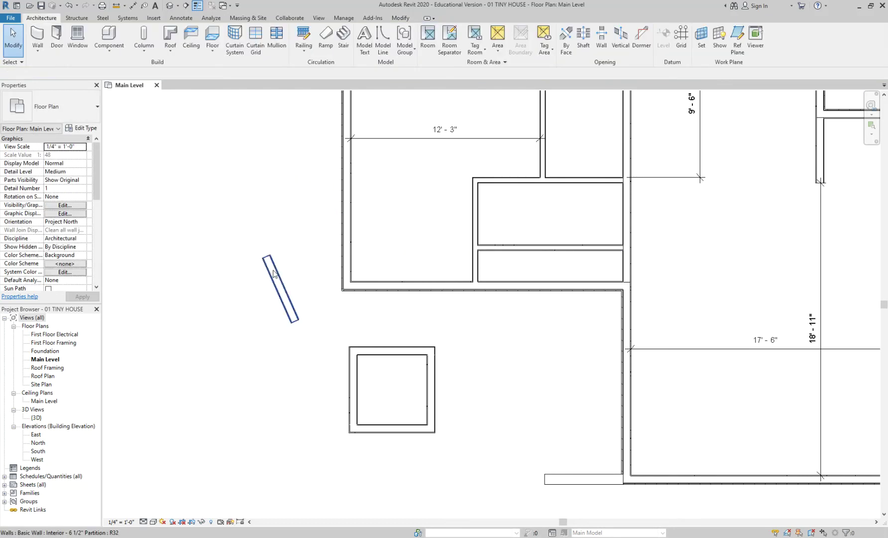
- Delete the angled test wall and the square of test walls outside the house
click(273, 274)
key(Delete)
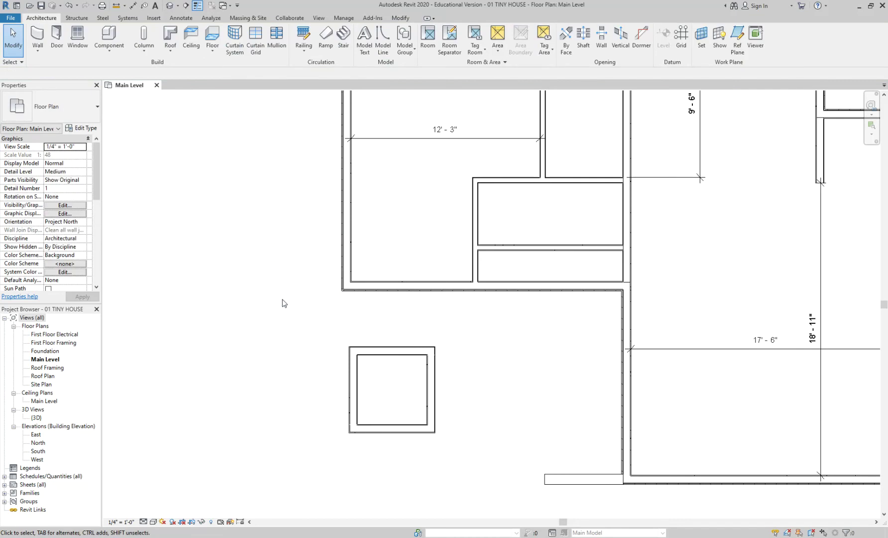
click(381, 355)
key(Delete)
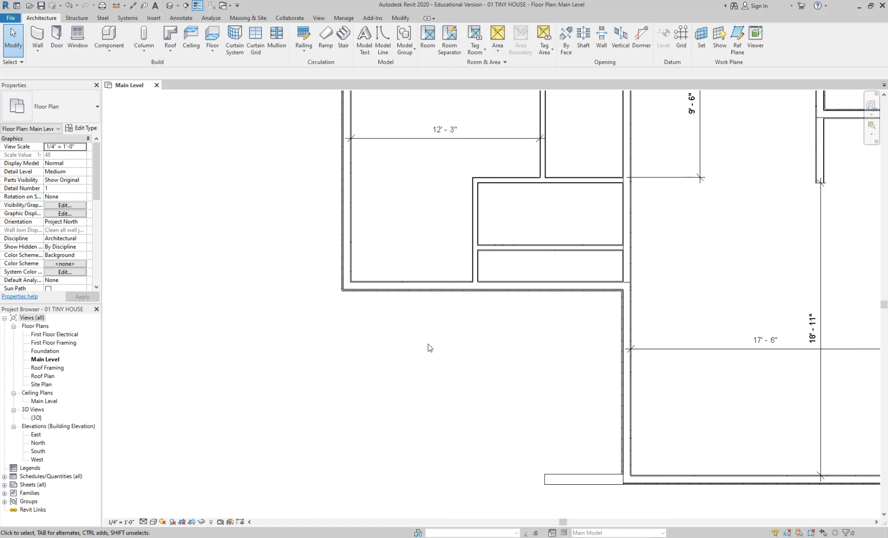
scroll(406, 371, down, 2)
scroll(434, 371, up, 2)
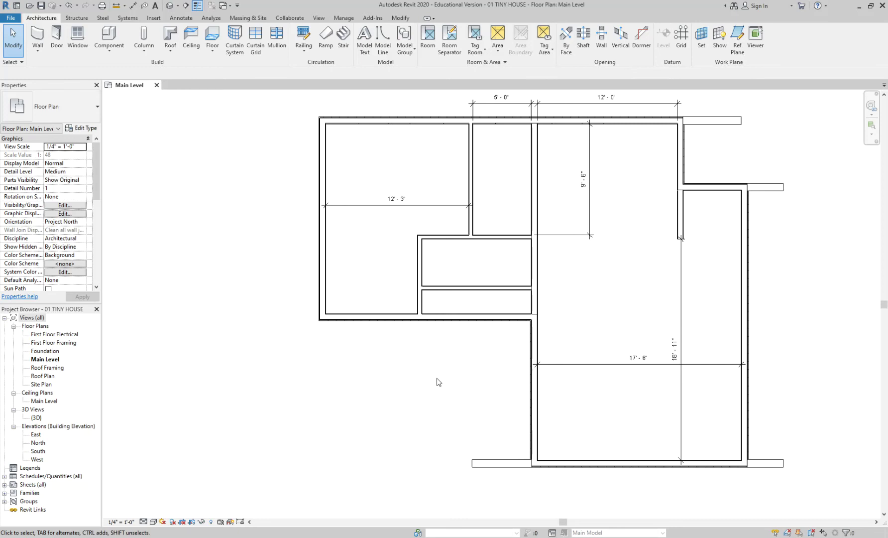
key(w)
key(a)
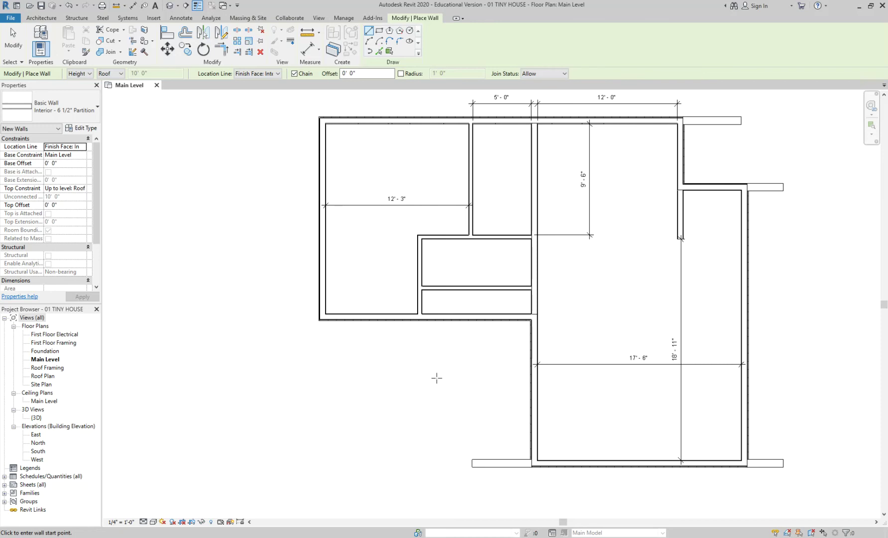
key(Escape)
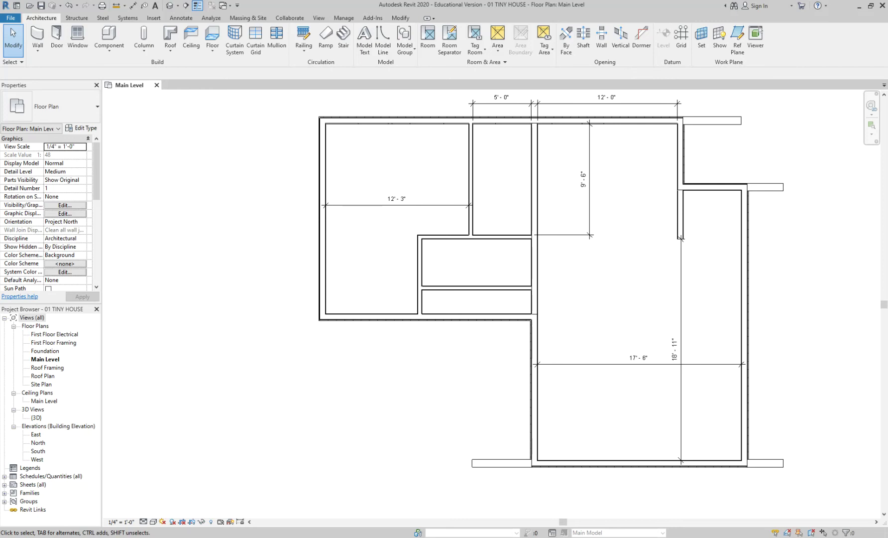
- Switch to File Explorer and browse from the Desktop through REVIT INTD 2370 F19 to the TINY HOUSE - MODERN CASITA folder
drag(887, 104, 379, 99)
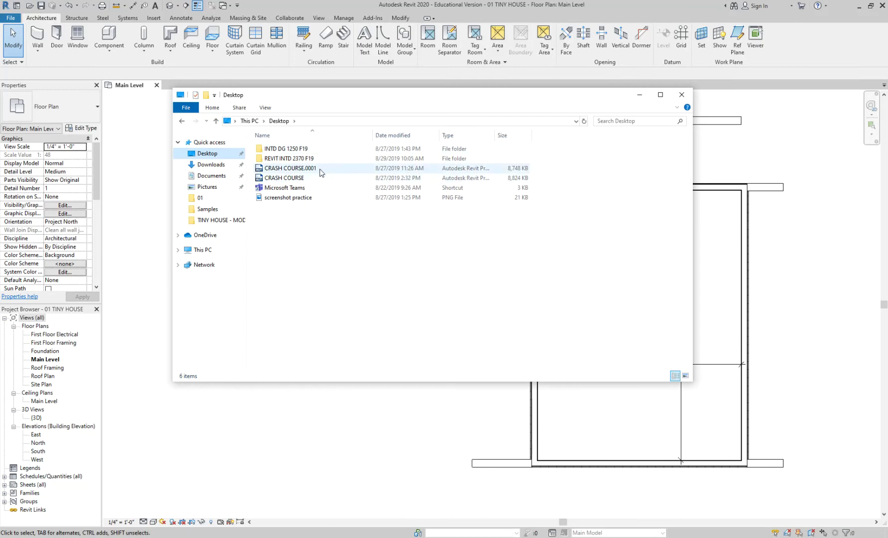
click(296, 179)
click(305, 170)
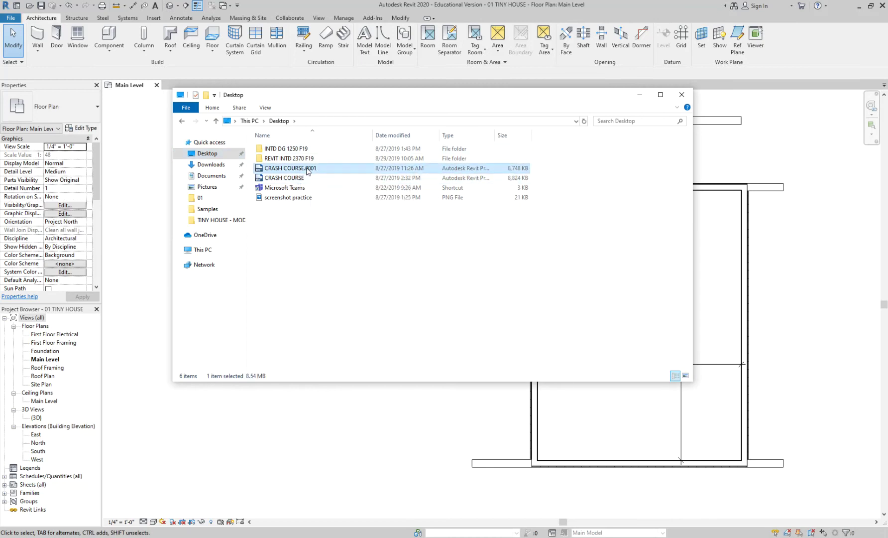
double_click(321, 158)
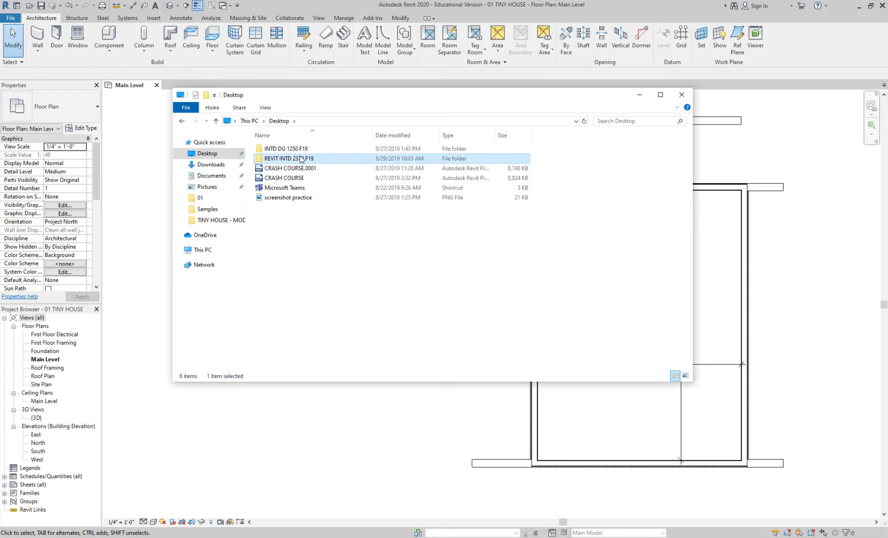
double_click(323, 151)
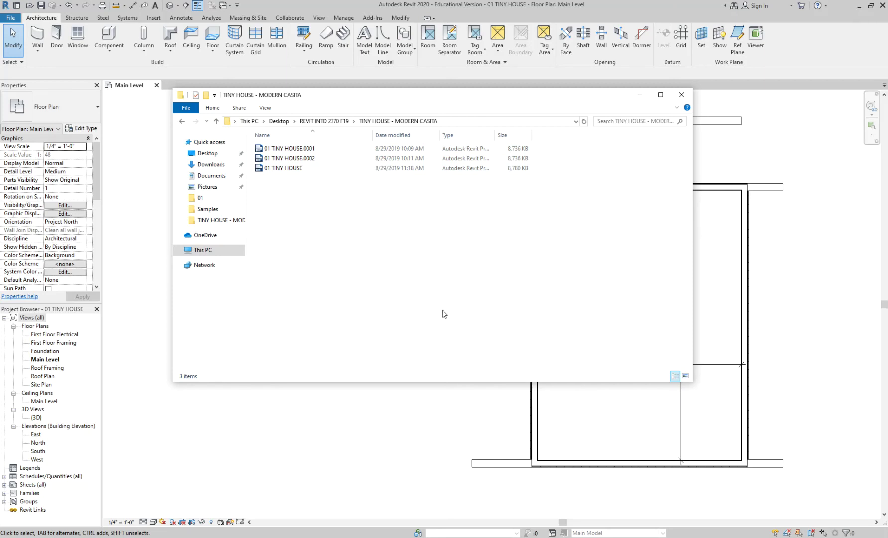
click(640, 95)
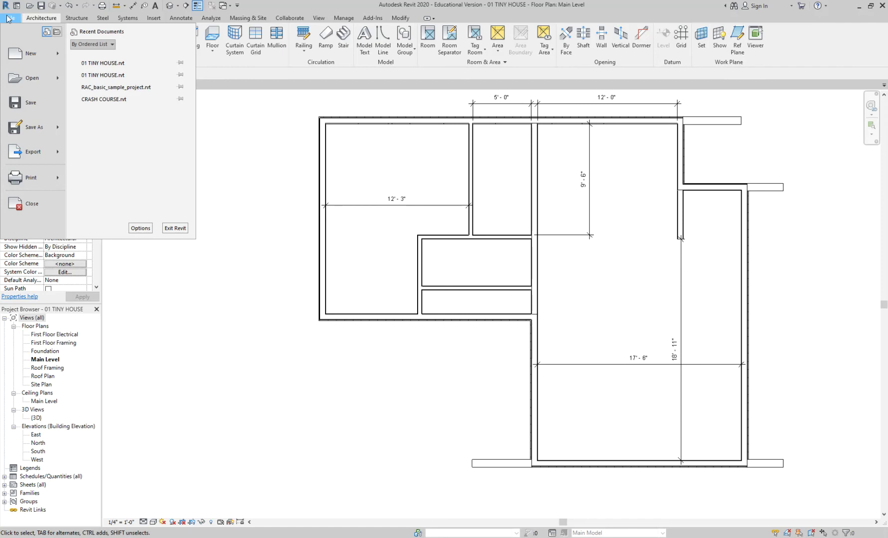
- Set the journal file cleanup in Revit's options to trigger above 2 journals and delete journals older than 2 days
click(140, 228)
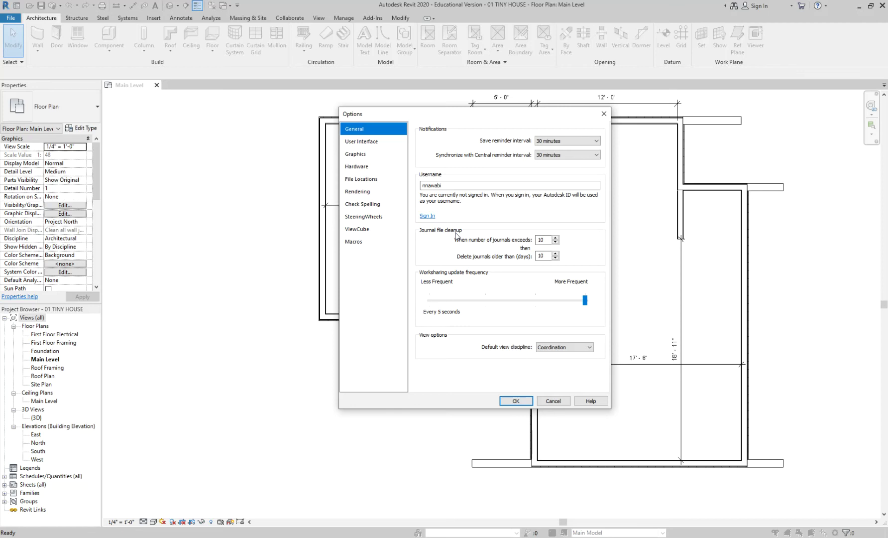
double_click(539, 239)
text(2)
double_click(540, 255)
text(2)
click(516, 401)
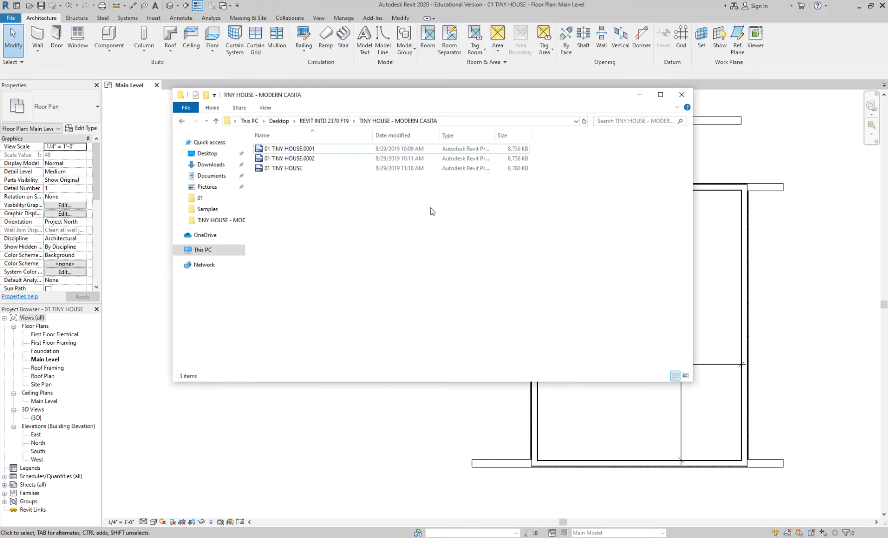
- Inspect the backup files 01 TINY HOUSE.0001 and 01 TINY HOUSE.0002 in File Explorer, then return to Revit
click(319, 148)
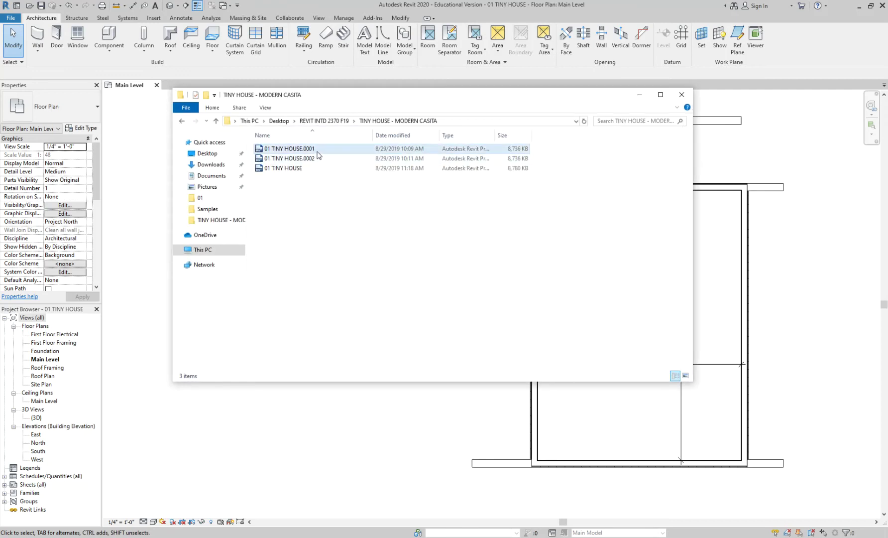
click(321, 159)
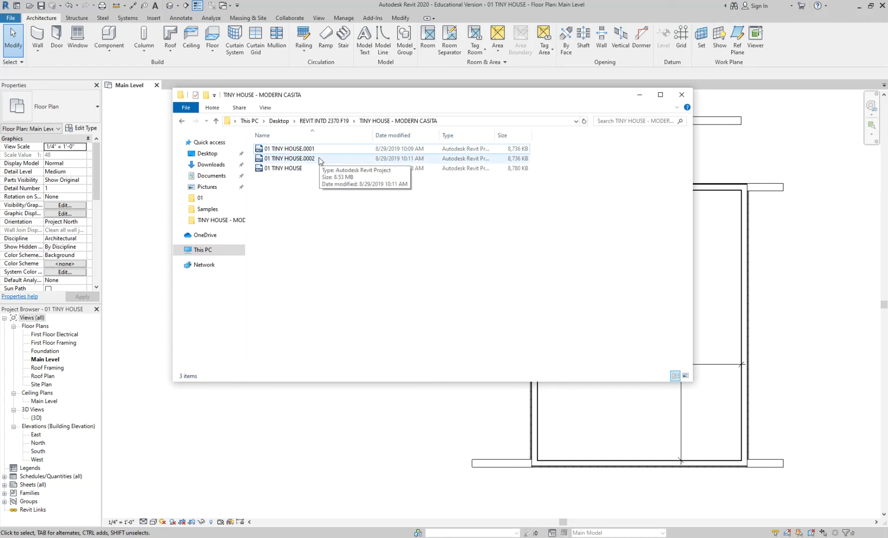
click(319, 150)
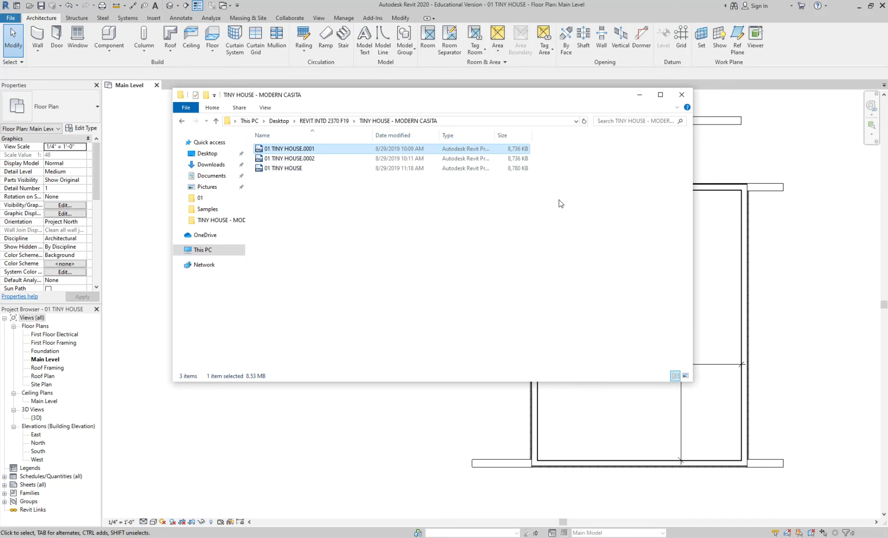
click(646, 99)
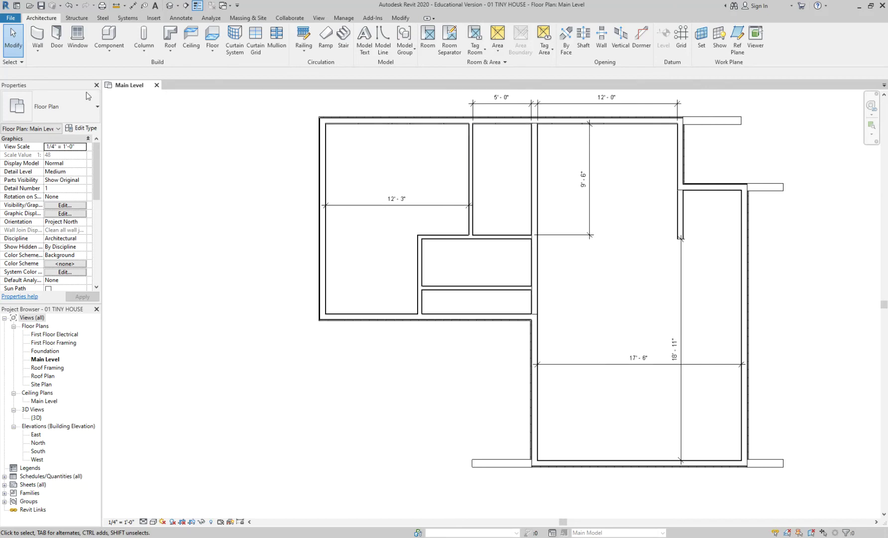
- Create a new project from the Architectural Template
click(10, 18)
mouse_move(23, 60)
click(89, 60)
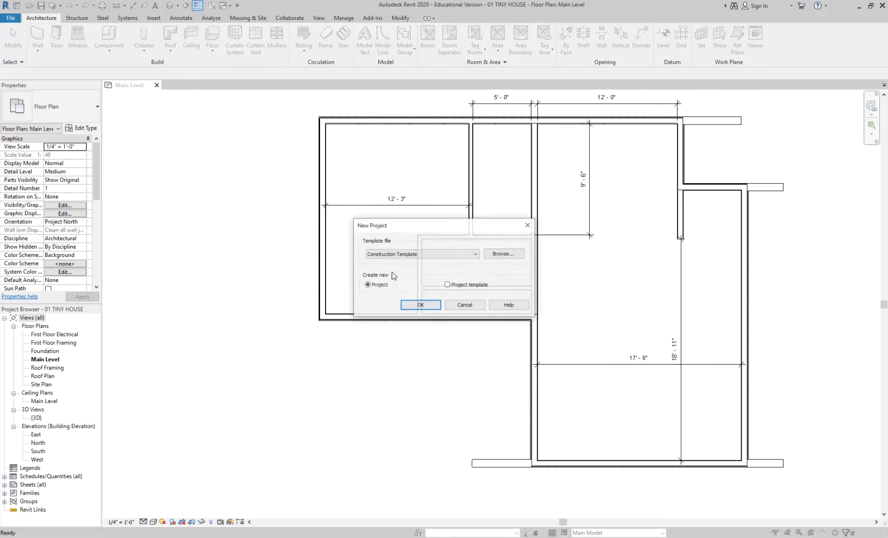
click(450, 256)
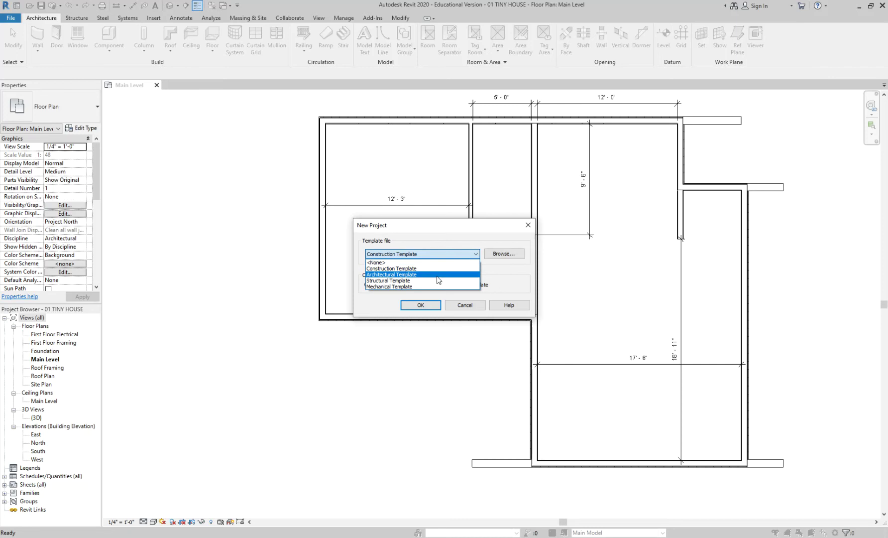
click(441, 267)
click(421, 305)
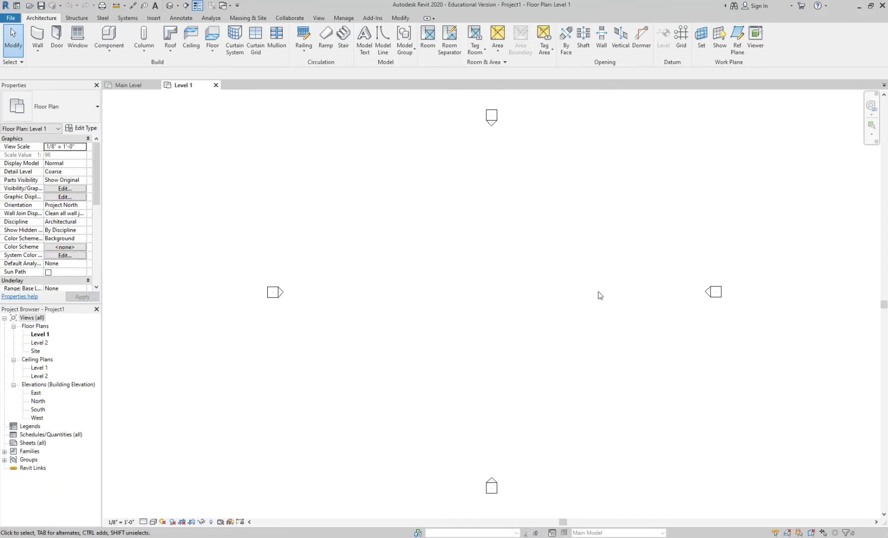
- Check the journal file cleanup settings in the options from the new project, then close that project
click(10, 19)
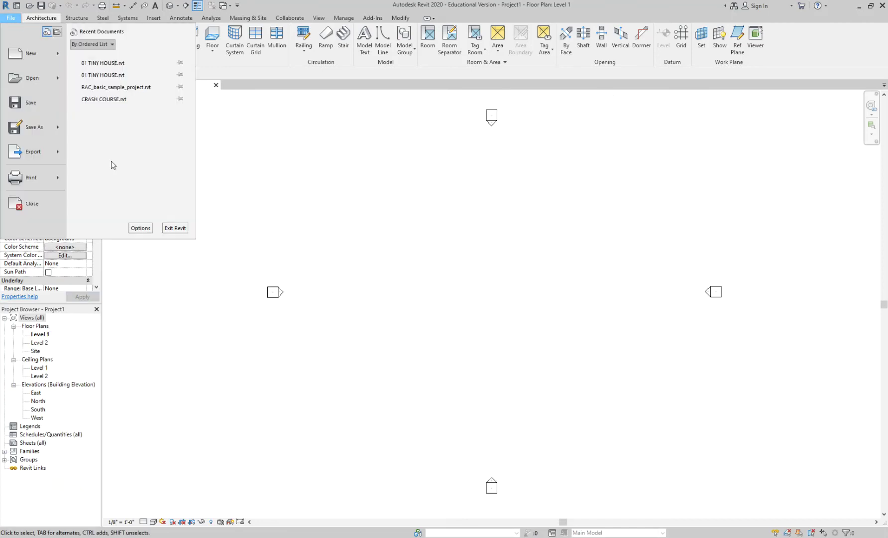
click(140, 229)
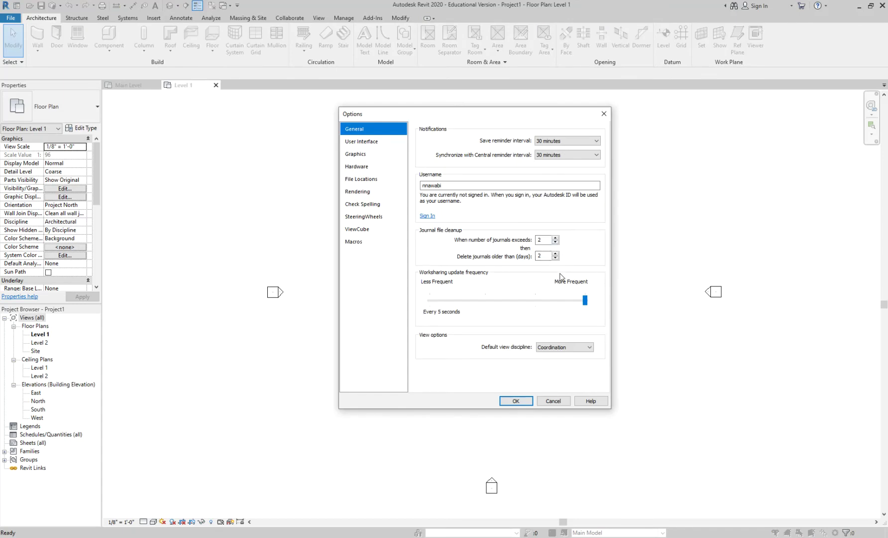
click(555, 401)
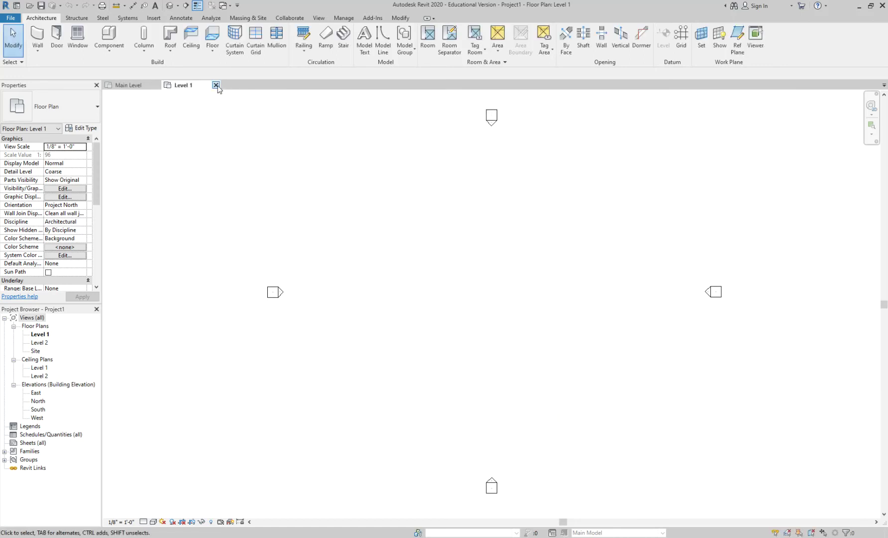
click(215, 85)
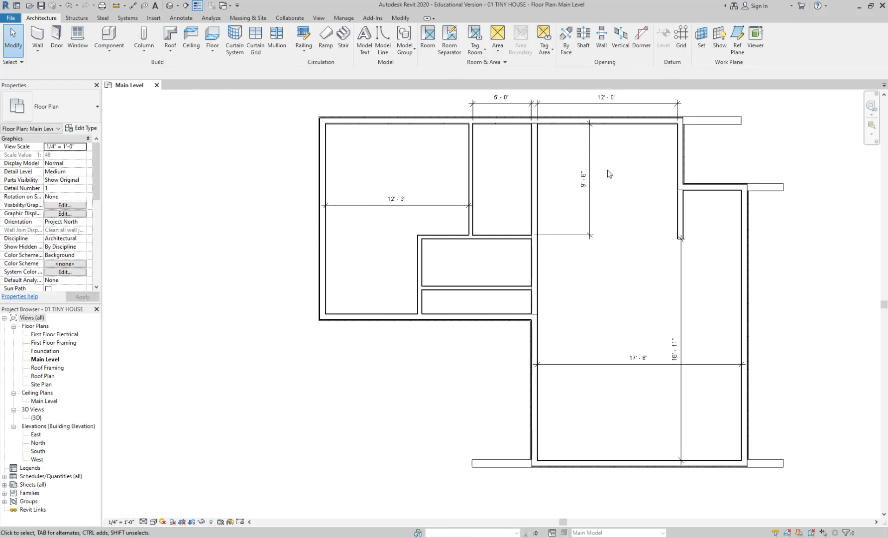
middle_drag(609, 174, 574, 186)
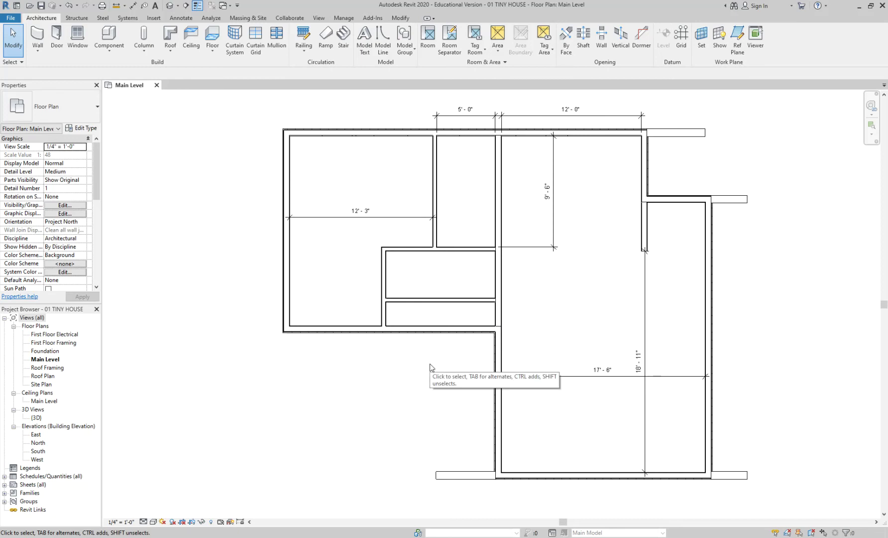
- Expand the project's sheet list and open the A1 - First Floor Plan sheet
click(53, 359)
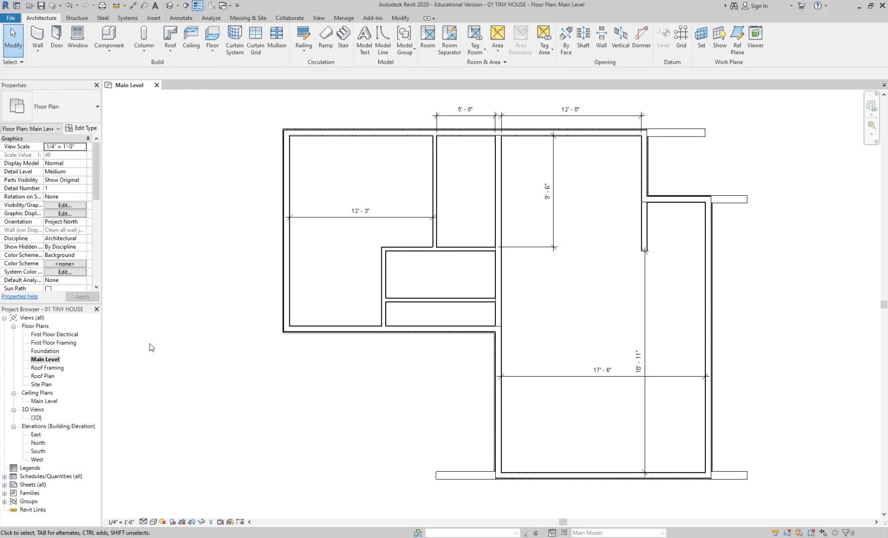
click(28, 485)
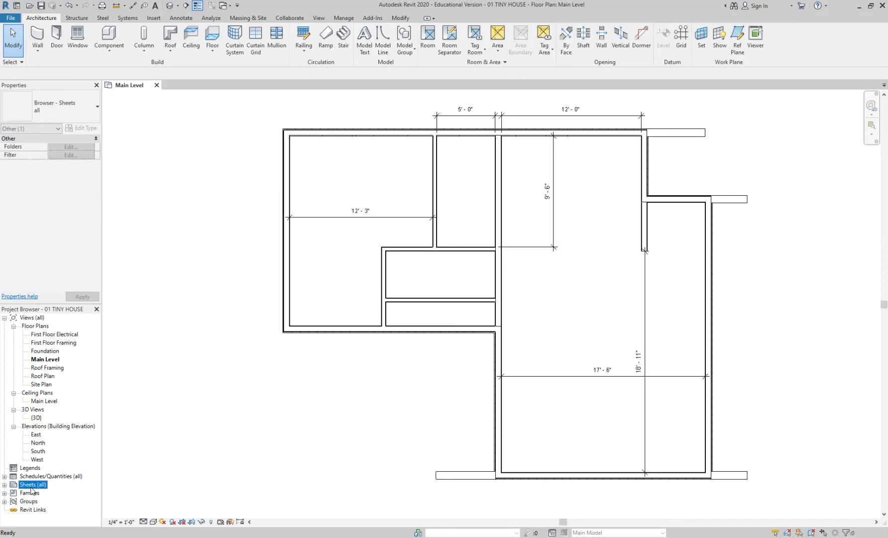
click(4, 485)
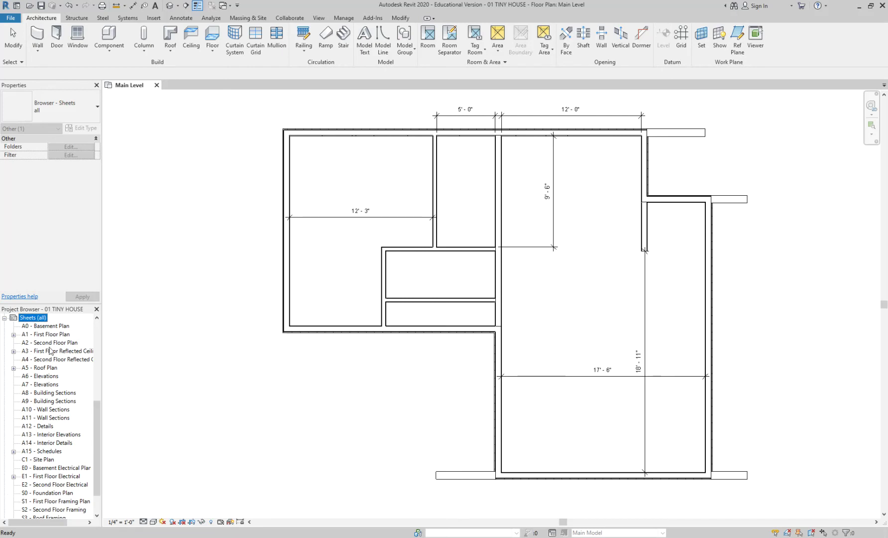
click(4, 319)
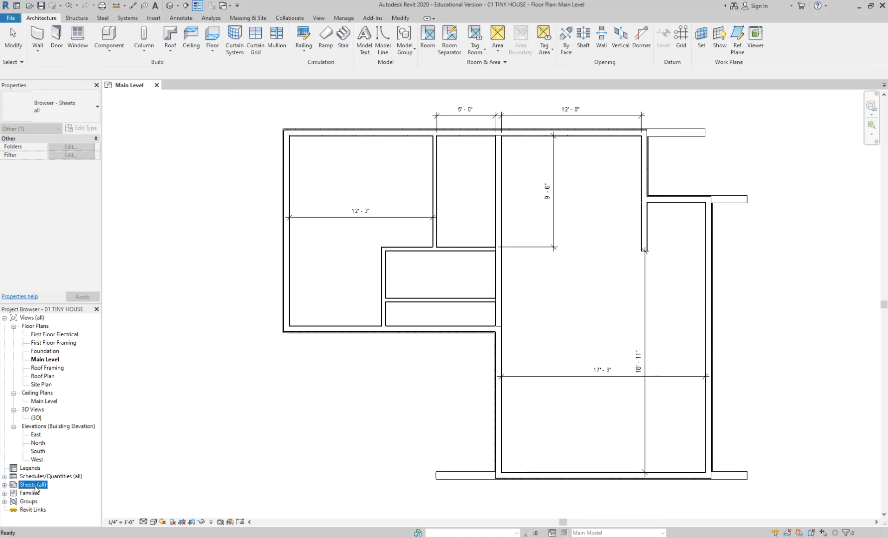
click(4, 485)
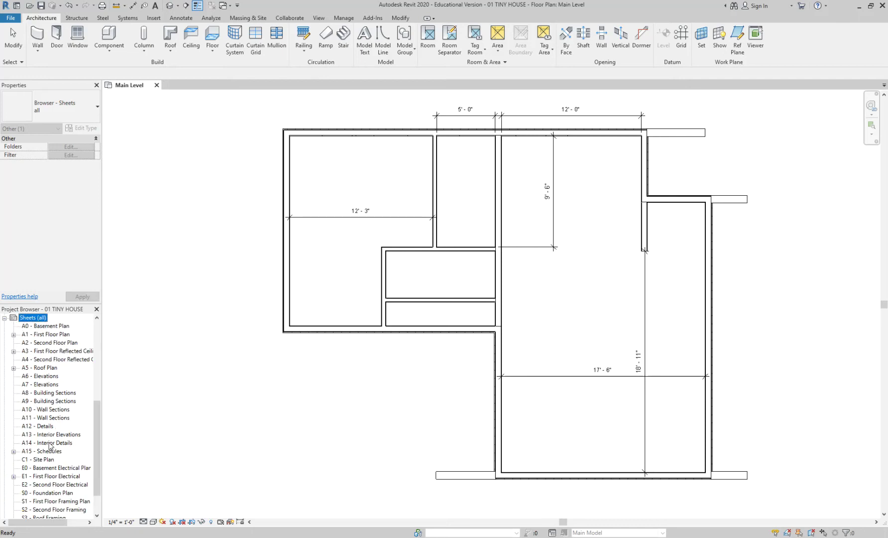
click(57, 335)
double_click(56, 335)
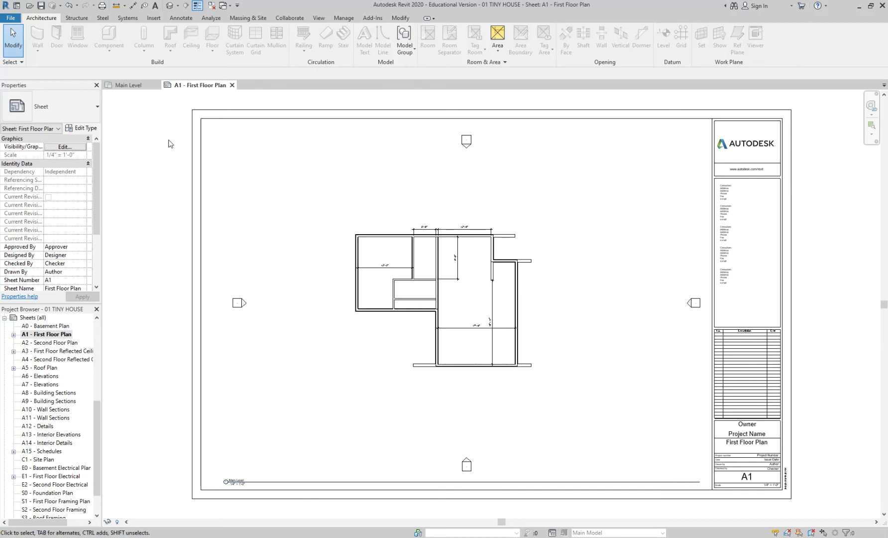
- Collapse the Ceiling Plans, 3D Views and Elevations groups in the Project Browser
drag(97, 406, 99, 342)
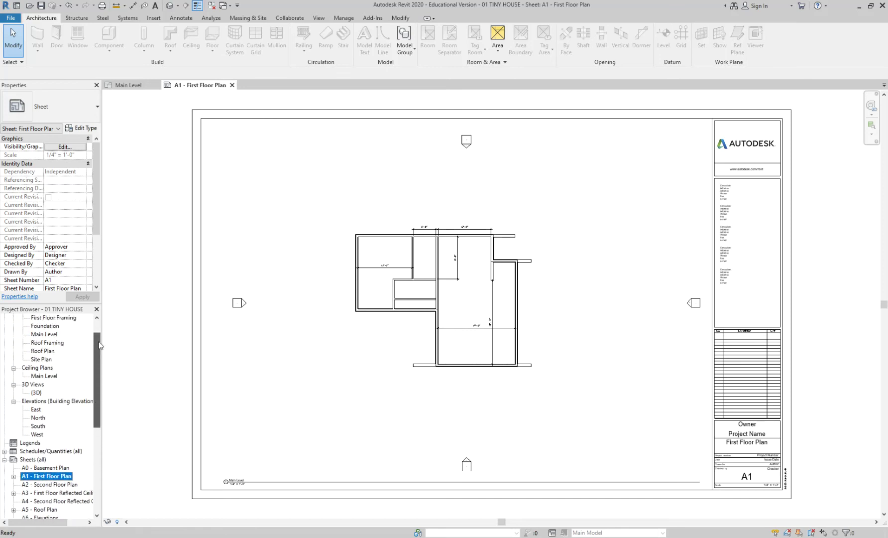
click(14, 368)
click(13, 376)
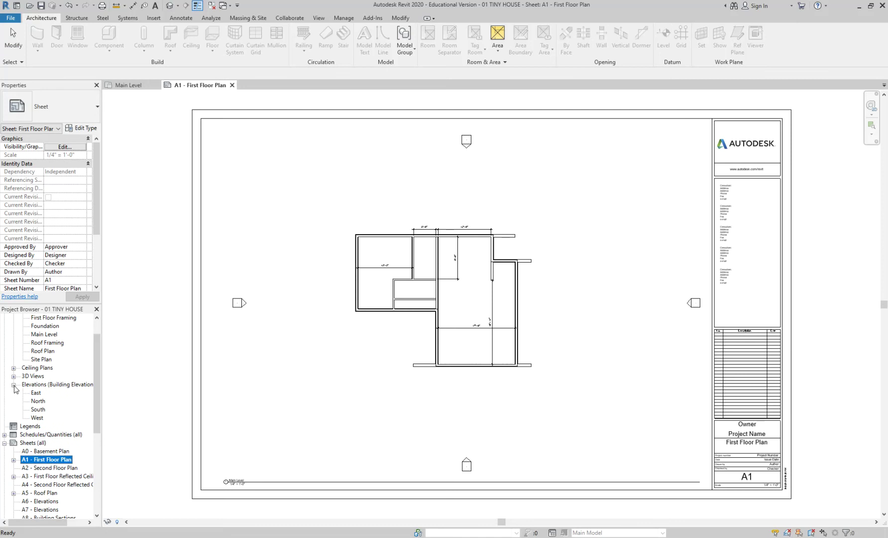
click(14, 384)
- View the Main Level floor plan, then return to the A1 - First Floor Plan sheet
double_click(57, 334)
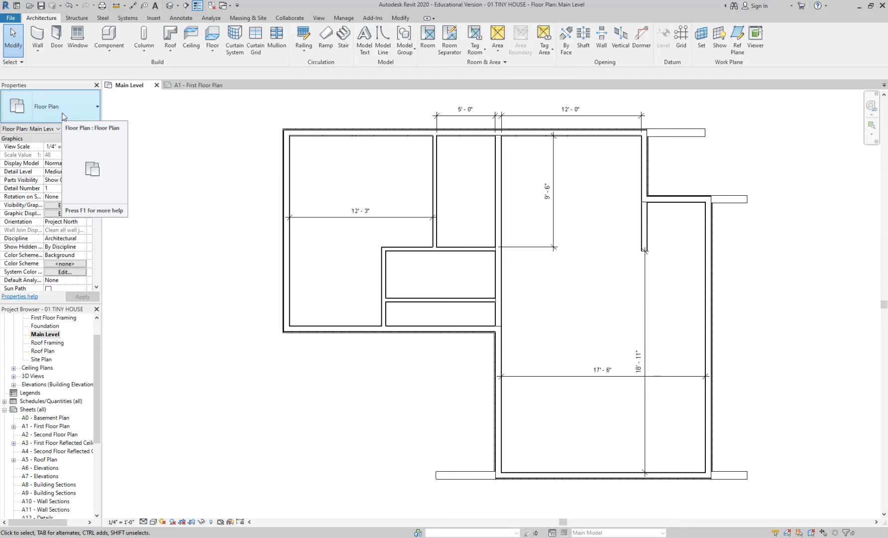
double_click(53, 427)
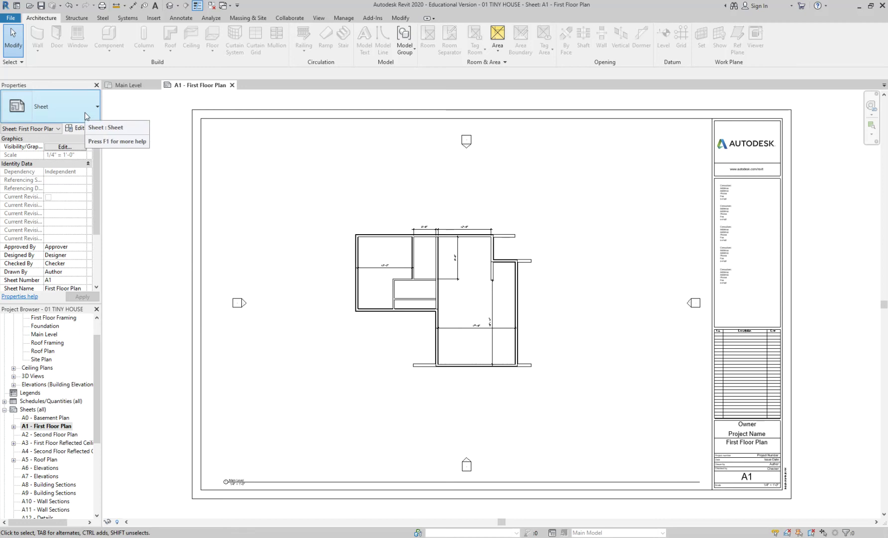
- Try changing the A1 sheet's title block type to B 11 x 17 Horizontal, and undo the change
click(790, 124)
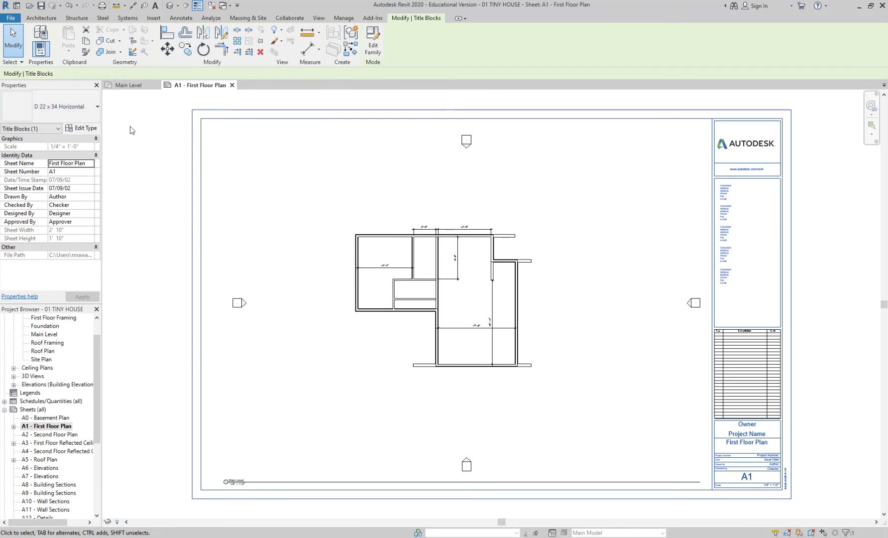
click(84, 112)
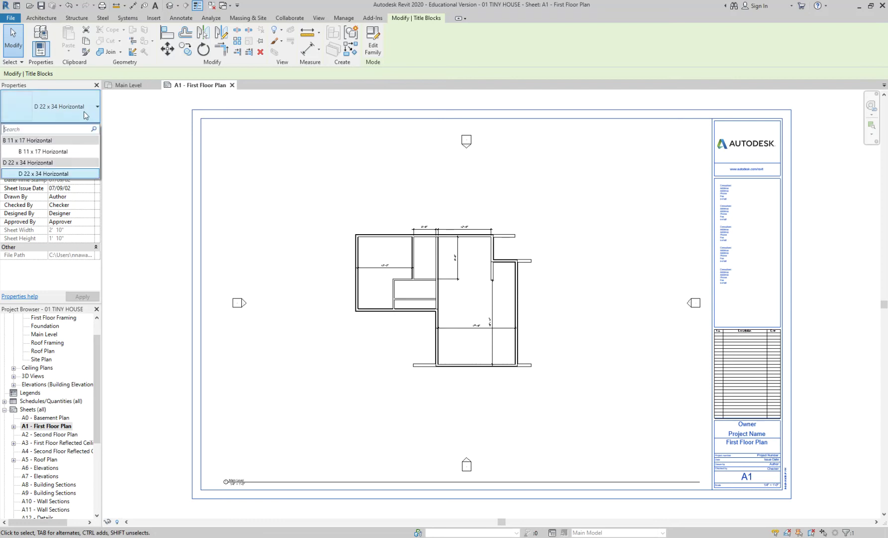
click(69, 152)
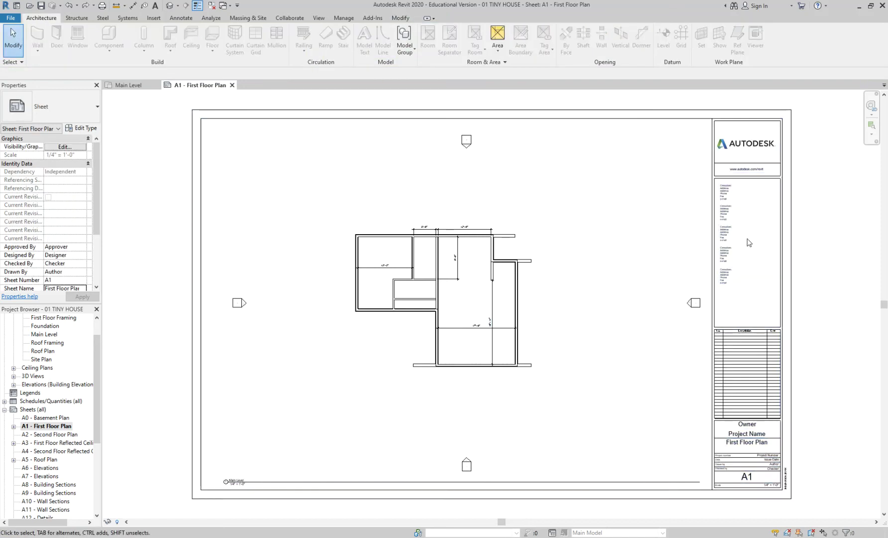
click(192, 418)
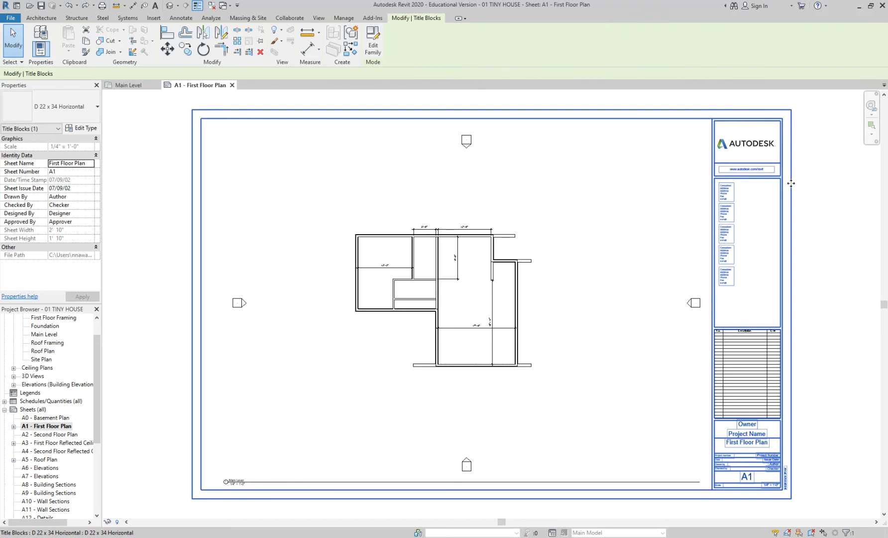
click(80, 103)
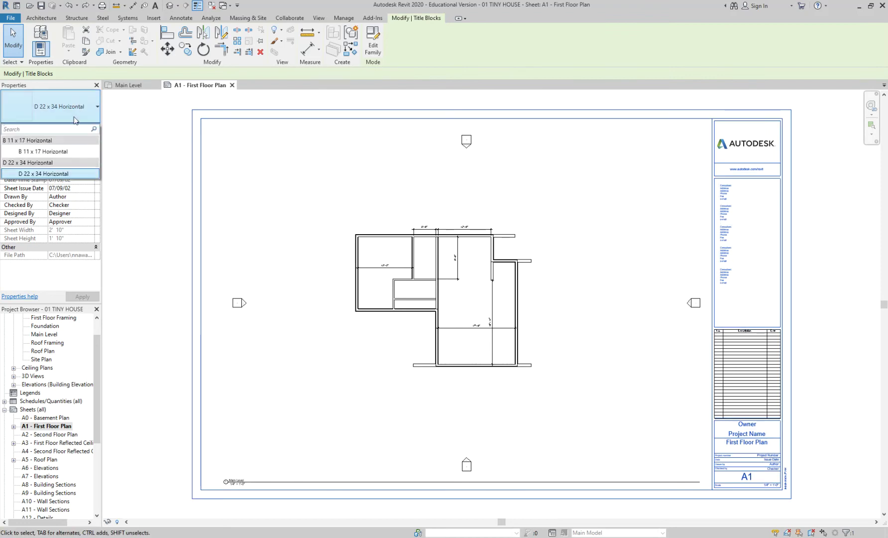
click(60, 152)
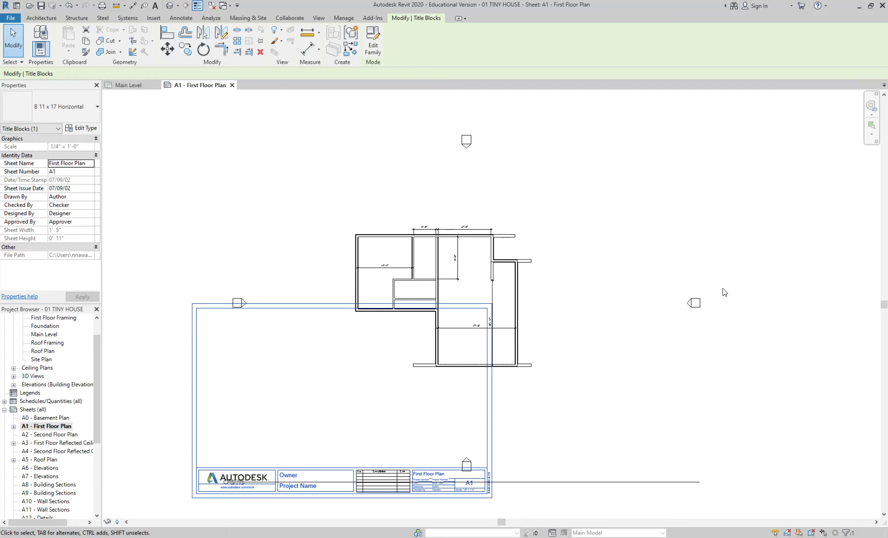
key(Escape)
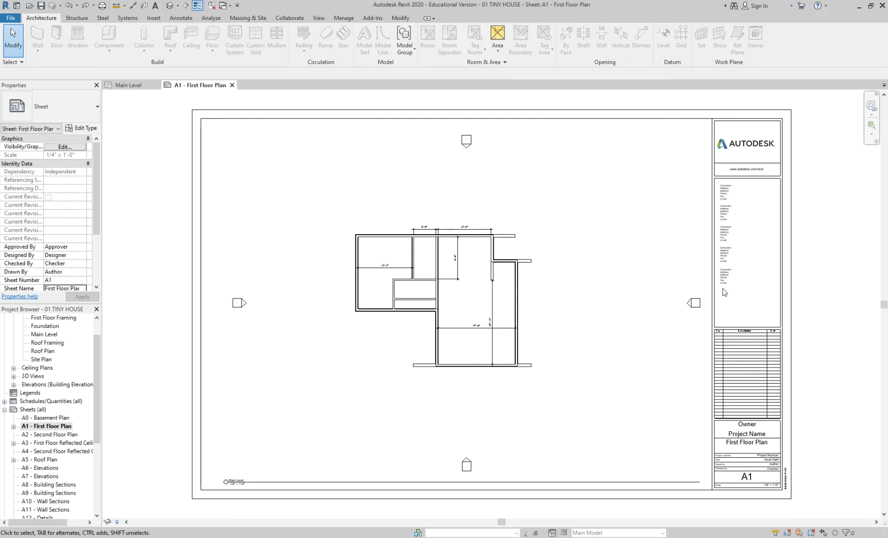
- Examine the A1 sheet's D 22 x 34 title block, from the logo and consultant blocks down to the revision table and project information
click(737, 126)
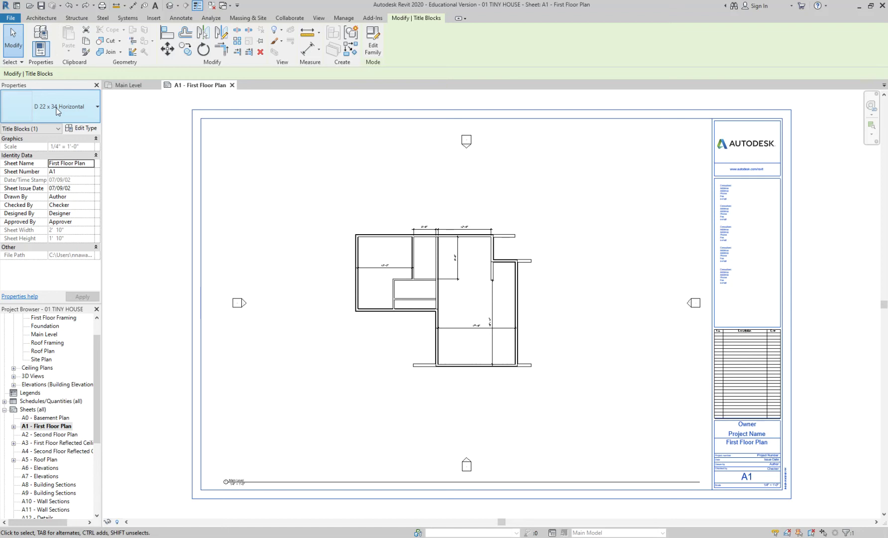
click(832, 223)
middle_drag(832, 222, 739, 208)
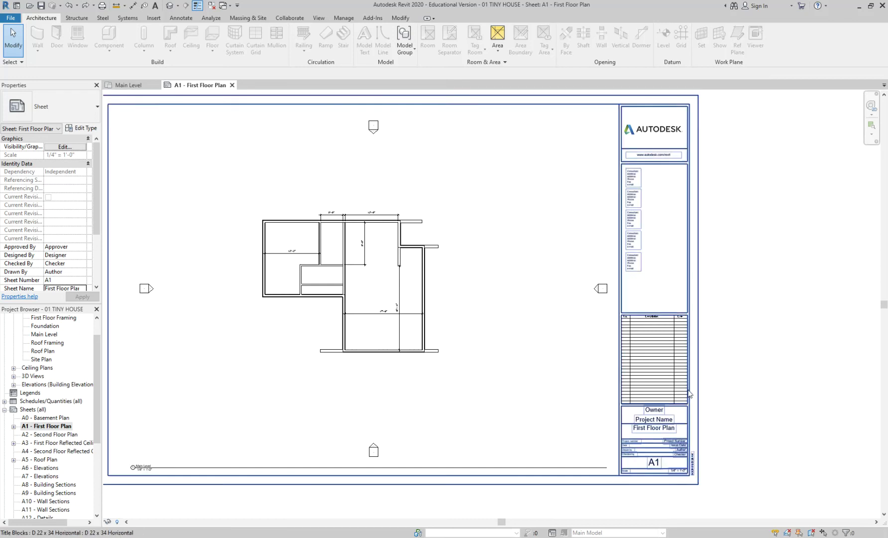
scroll(674, 164, up, 3)
middle_drag(661, 120, 662, 193)
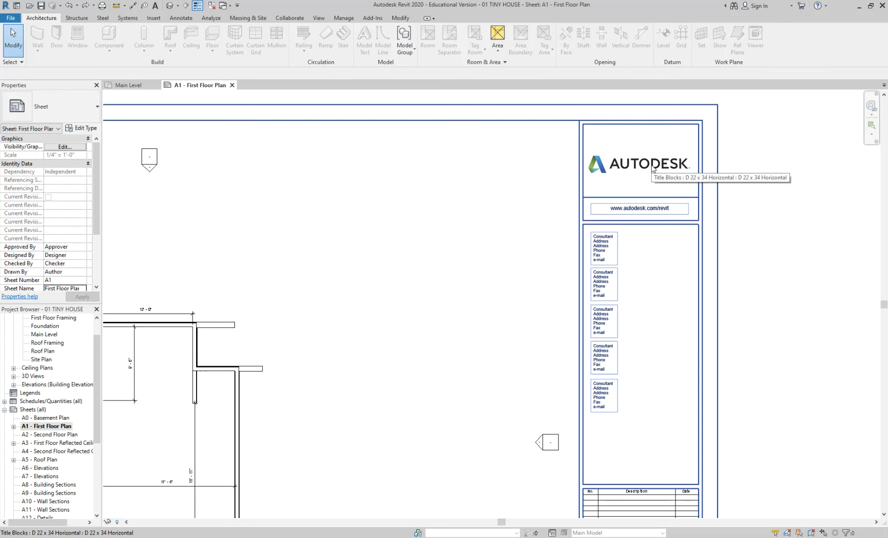
scroll(653, 168, down, 2)
scroll(628, 234, up, 5)
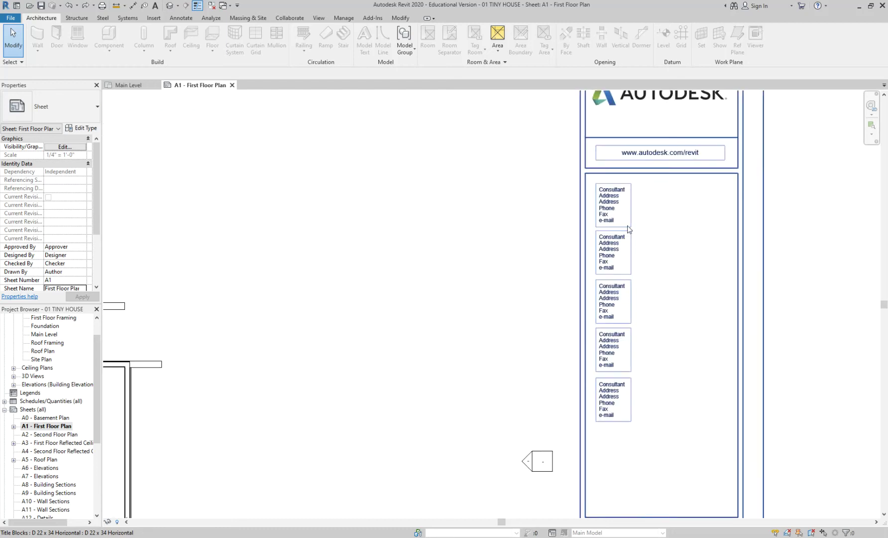
scroll(700, 298, down, 3)
middle_drag(699, 323, 644, 104)
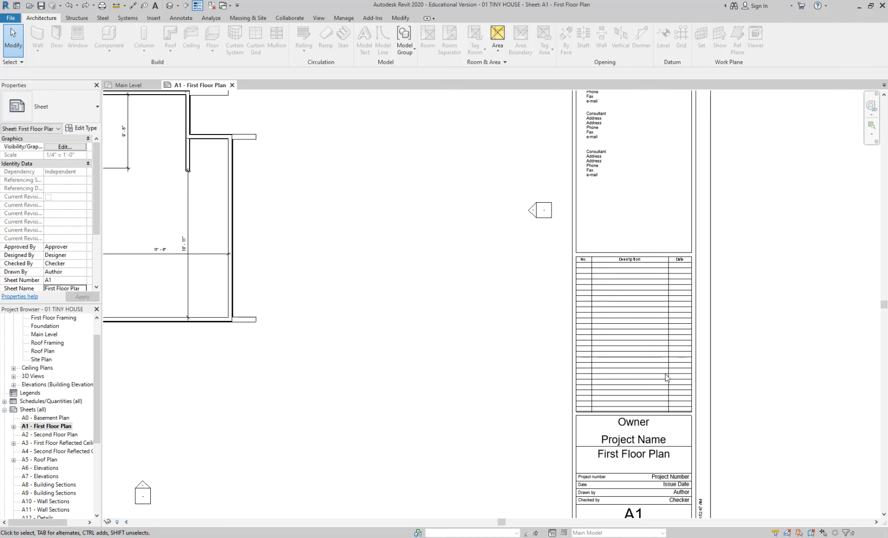
middle_drag(671, 377, 674, 260)
scroll(653, 343, up, 2)
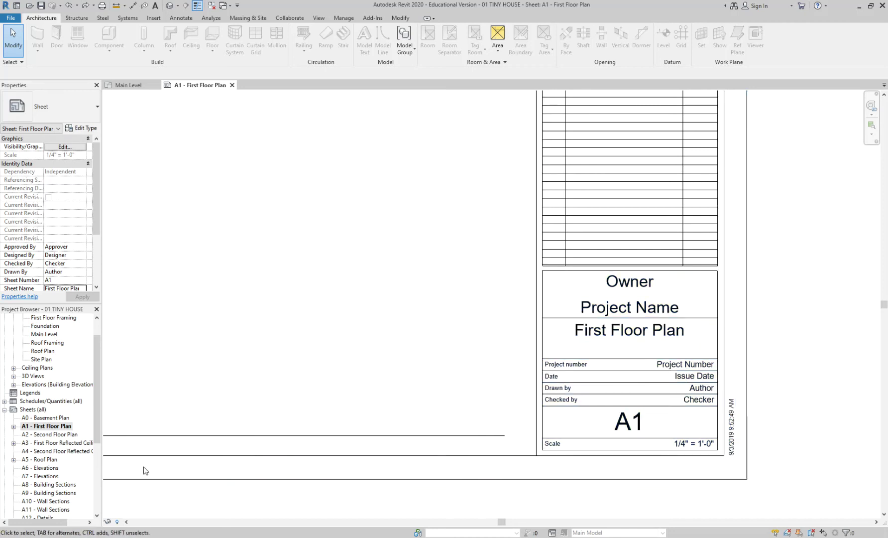
- View the A3 - First Floor Reflected Ceiling Plan sheet for comparison, then return to the A1 - First Floor Plan sheet
click(60, 444)
double_click(60, 444)
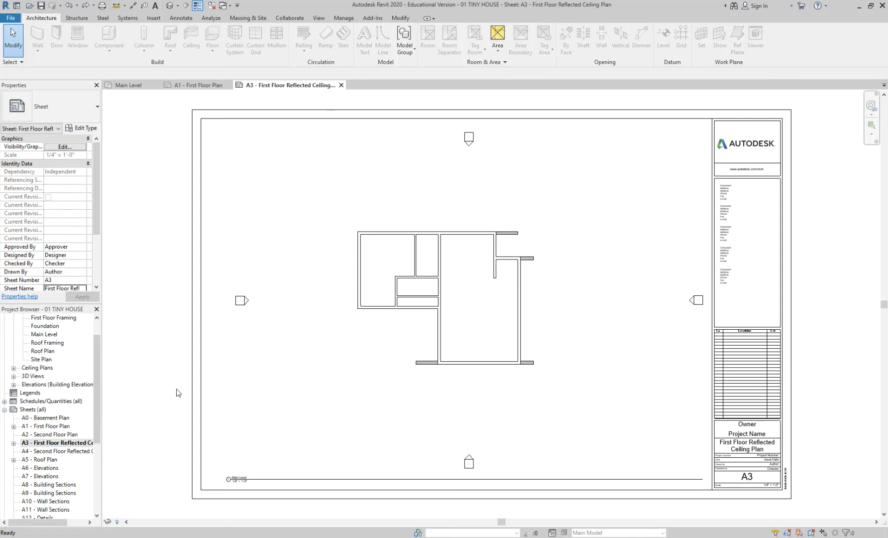
double_click(53, 427)
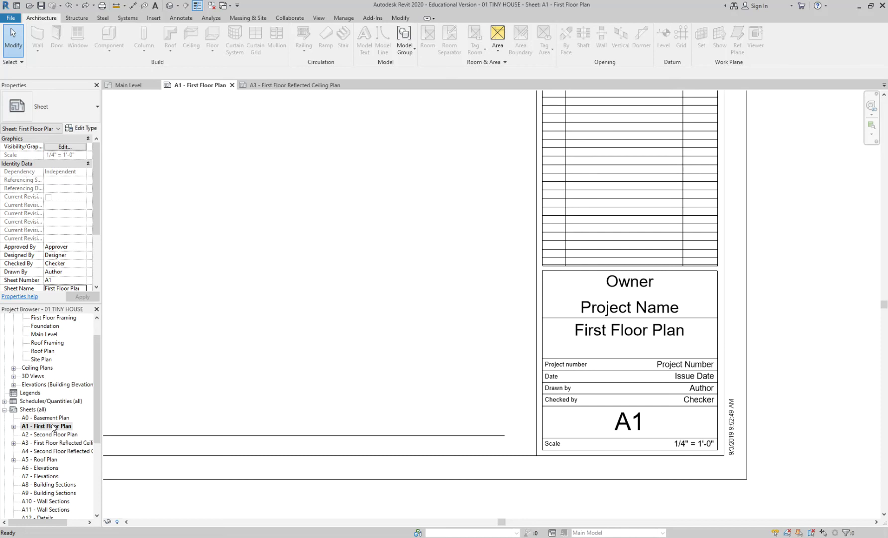
- Rename the A1 sheet to Main Level through the sheet name in its title block
click(641, 337)
click(640, 334)
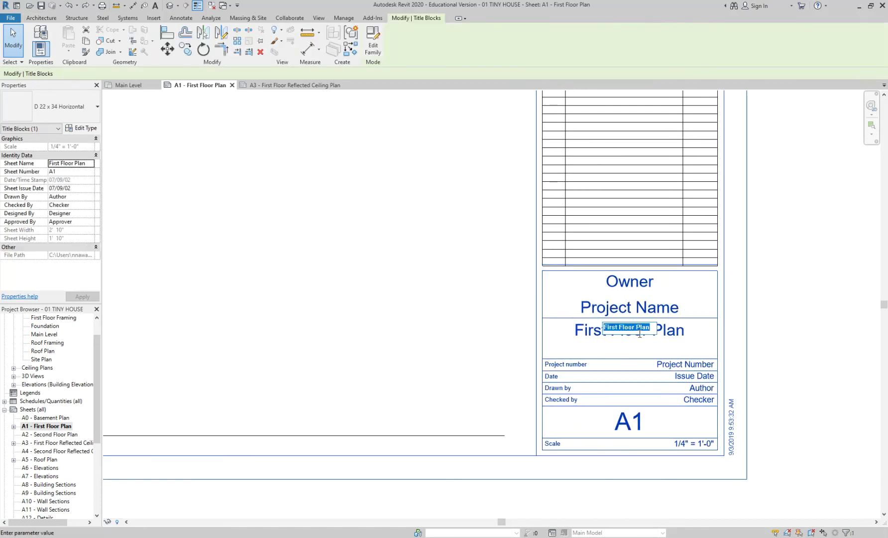
text(Main Level)
key(Return)
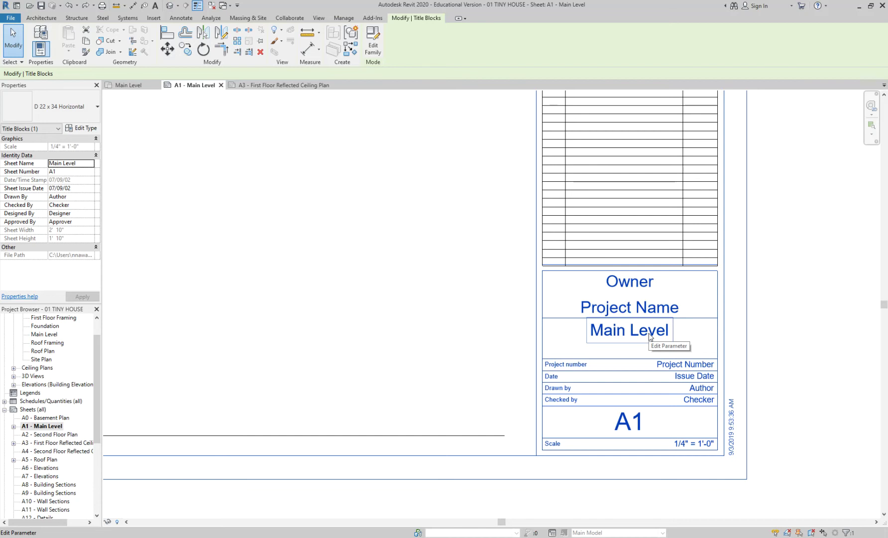
- Reopen the sheet name in the title block and enter Main Level again
click(650, 337)
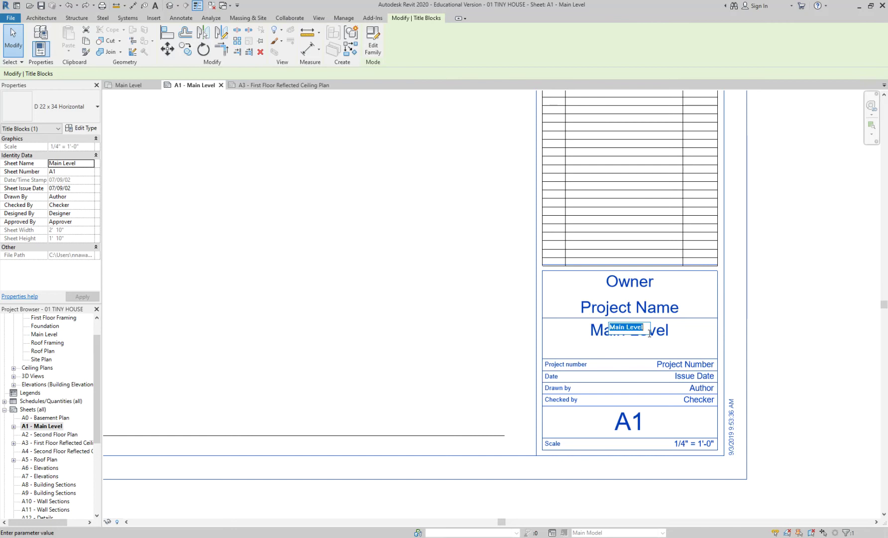
key(Return)
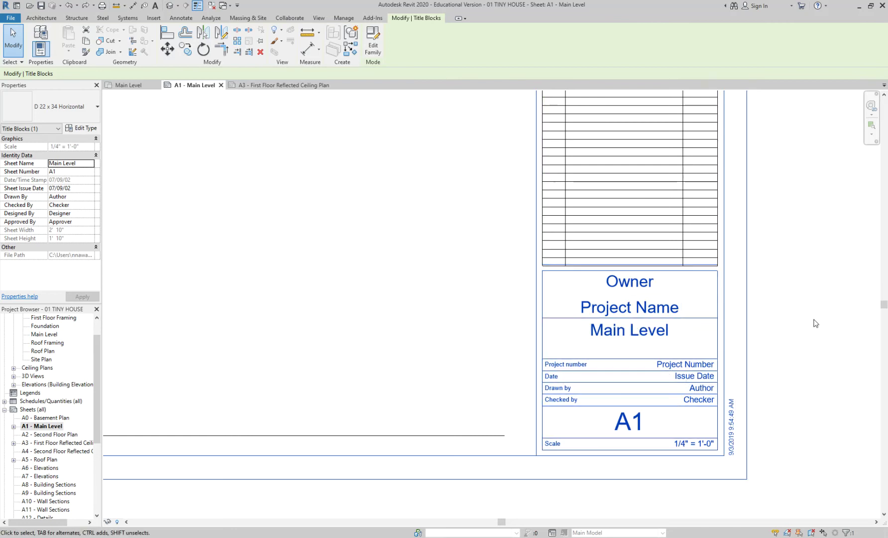
click(654, 337)
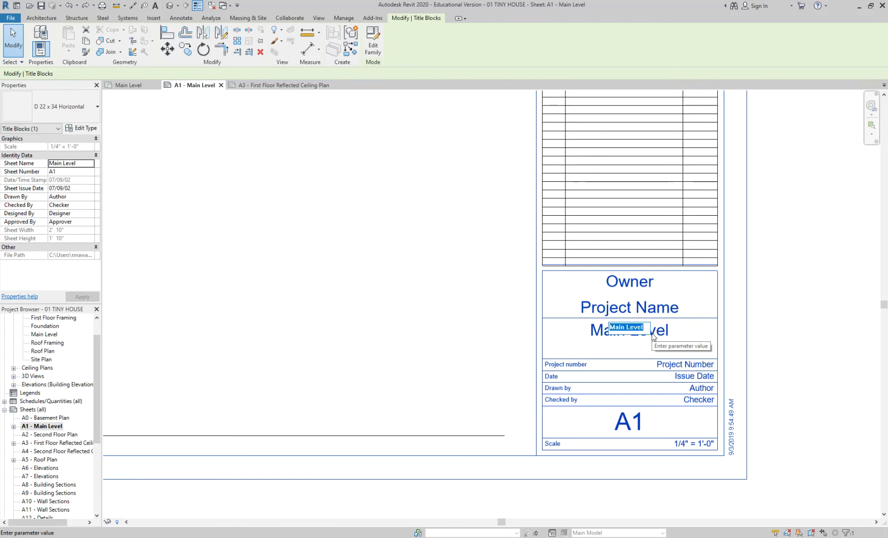
text(Main Level)
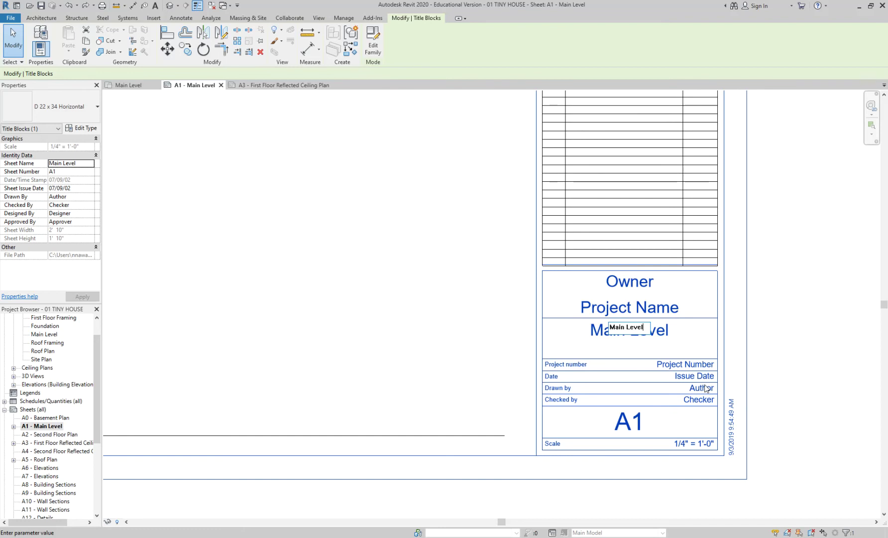
click(760, 322)
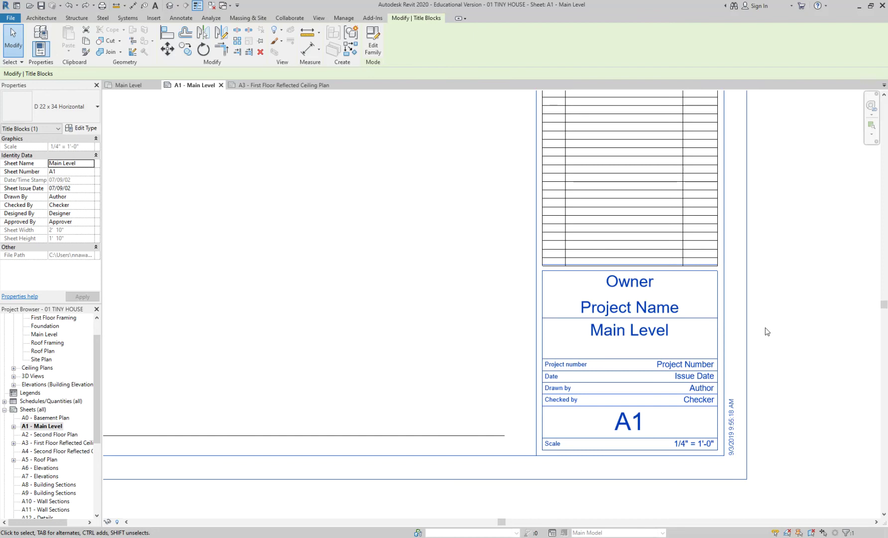
- Set the Main Level sheet's number to AI101 in the title block
click(640, 427)
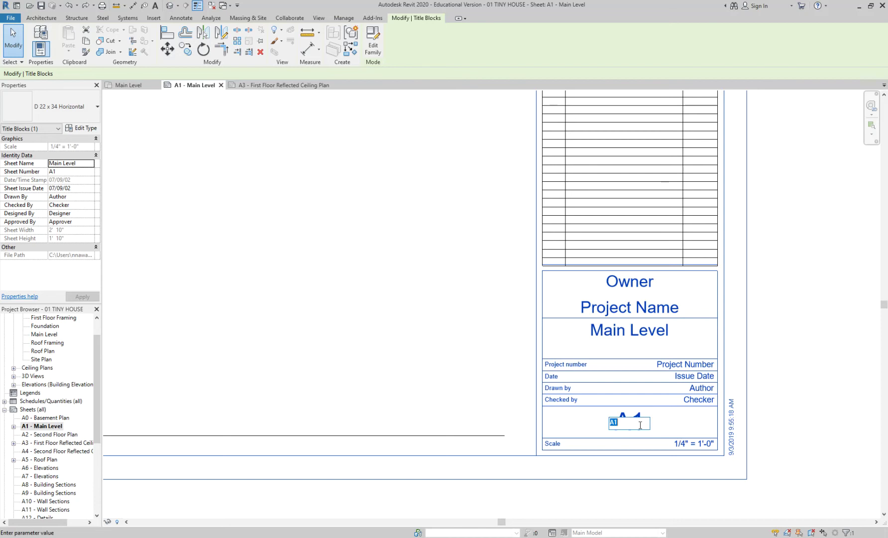
key(BackSpace)
text(A)
text(1)
text(01)
click(823, 354)
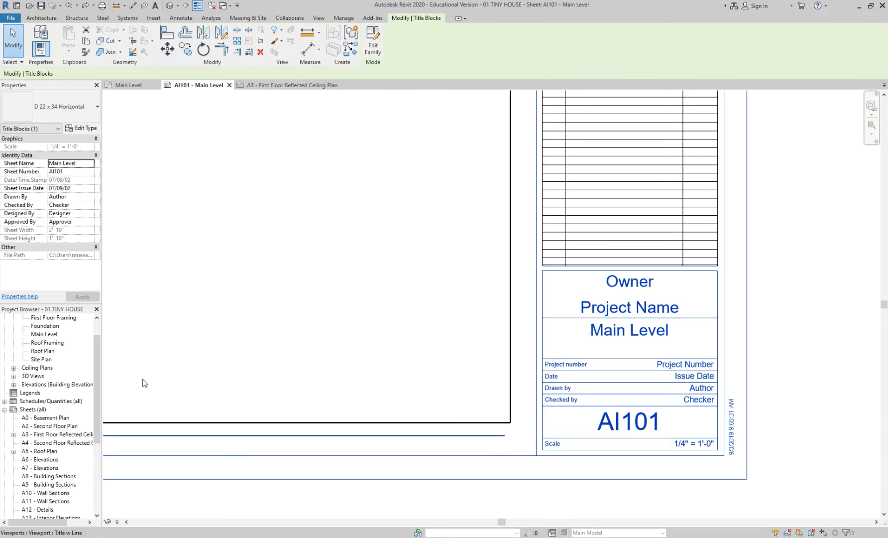
- Locate the renumbered AI101 - Main Level sheet in the project's sheet list
mouse_move(95, 360)
mouse_down()
mouse_move(96, 333)
mouse_move(95, 357)
mouse_up()
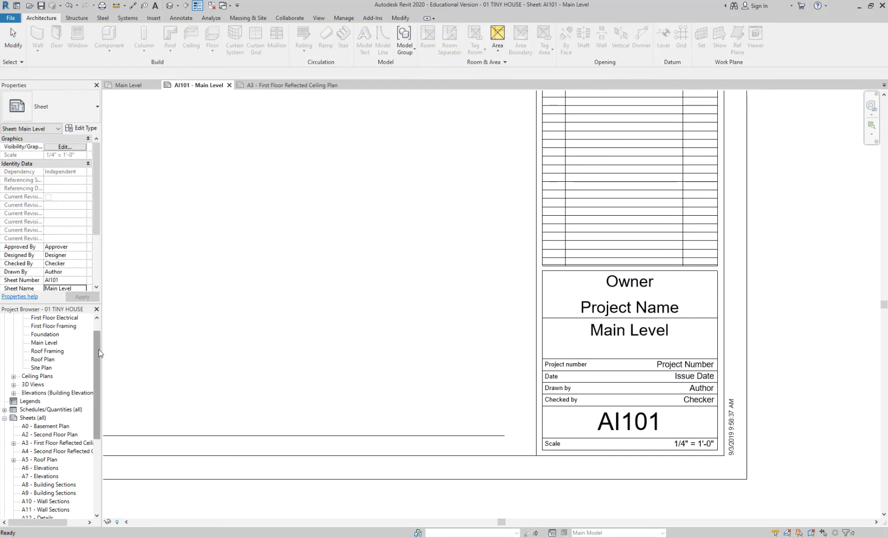
drag(96, 357, 95, 398)
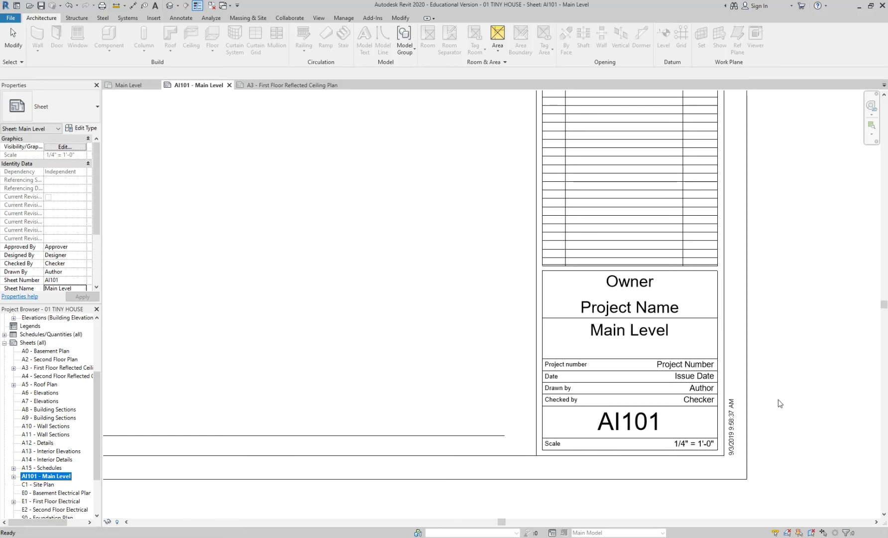
- Examine the whole AI101 - Main Level sheet, selecting its title block and the Main Level viewport in turn
scroll(778, 403, down, 4)
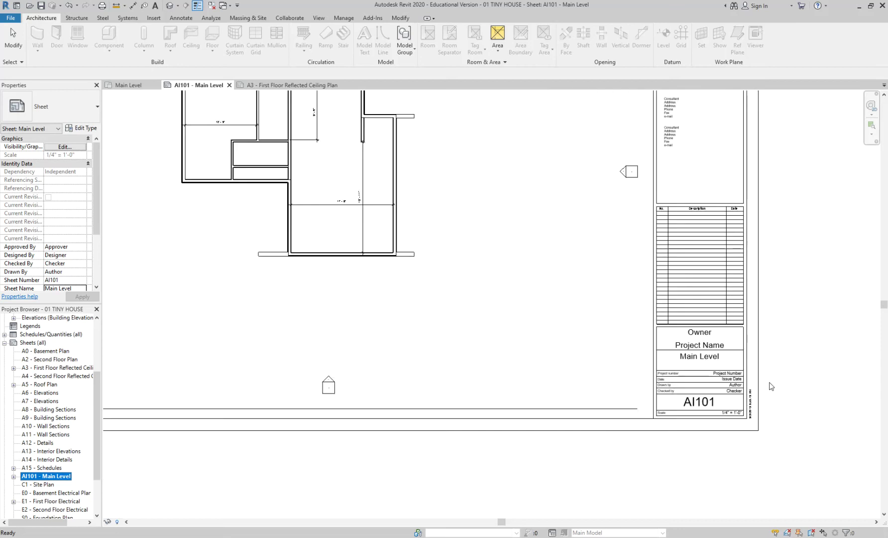
click(606, 283)
middle_drag(590, 335, 549, 381)
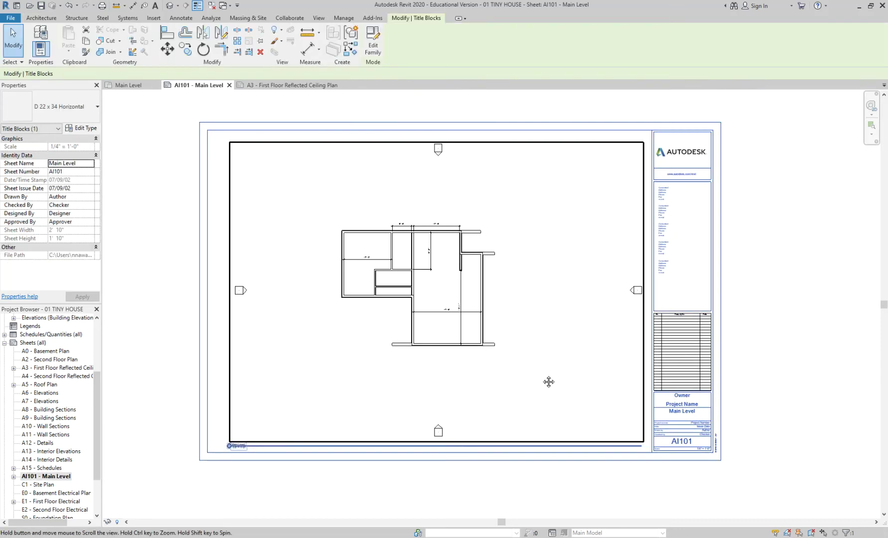
click(59, 478)
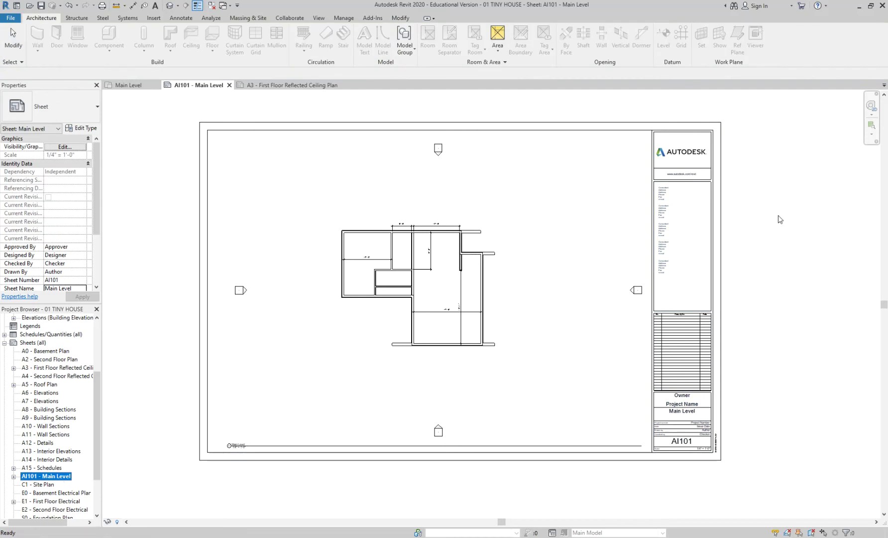
click(597, 232)
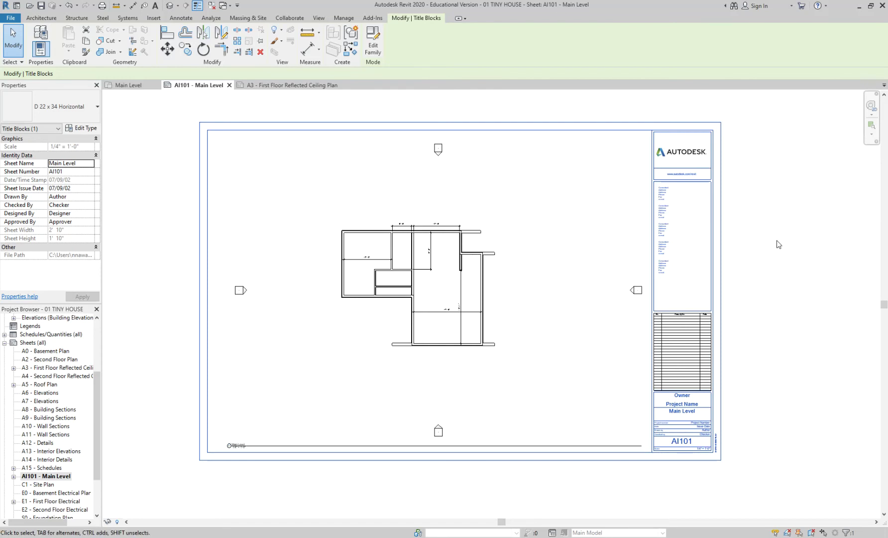
click(566, 183)
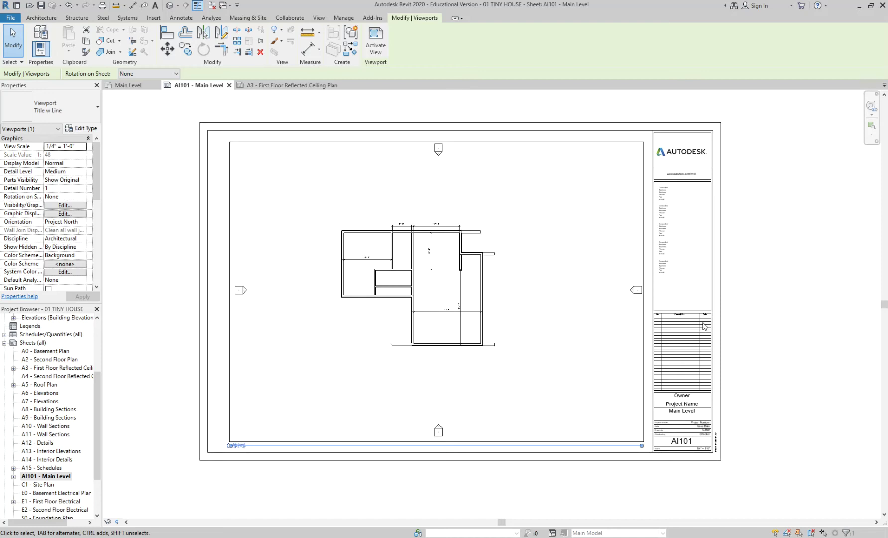
- Examine the Main Level viewport's title and extents on the AI101 sheet, selecting the viewport and clearing the selection
scroll(340, 485, up, 3)
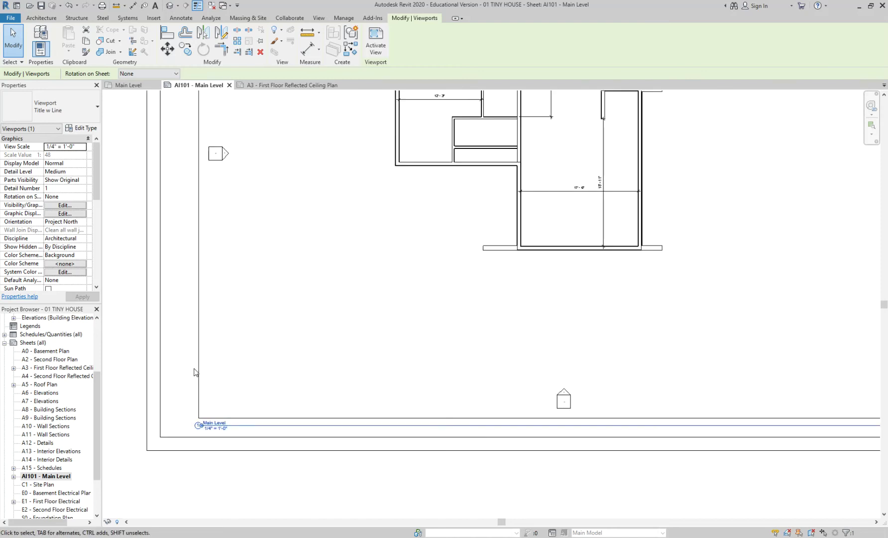
scroll(244, 416, down, 2)
click(198, 351)
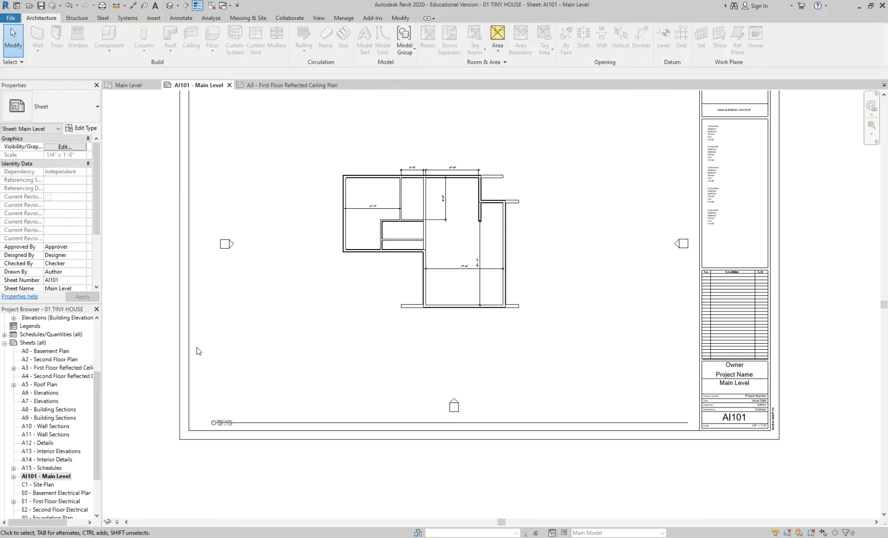
scroll(311, 343, down, 1)
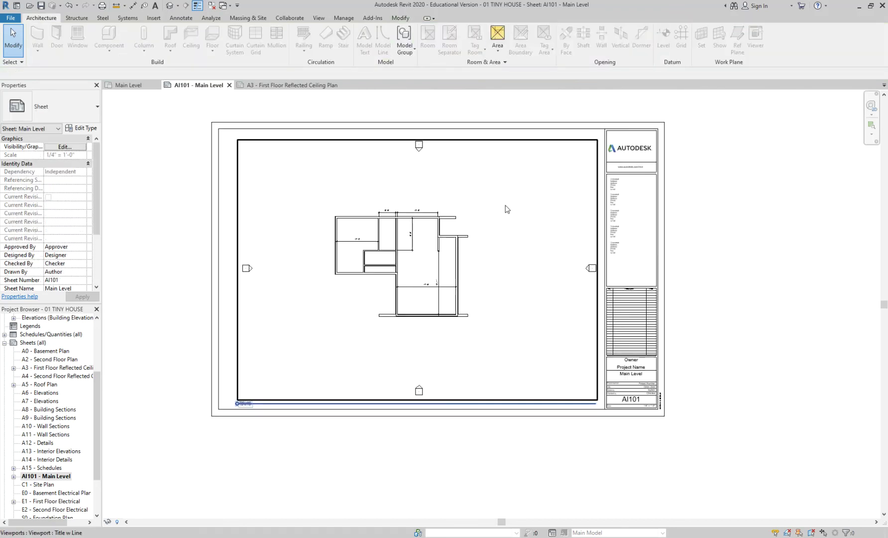
click(504, 206)
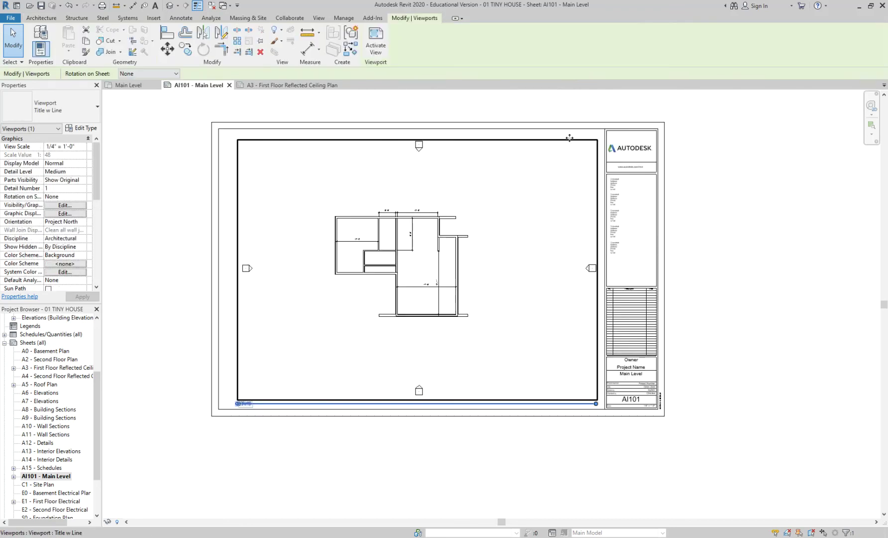
click(559, 477)
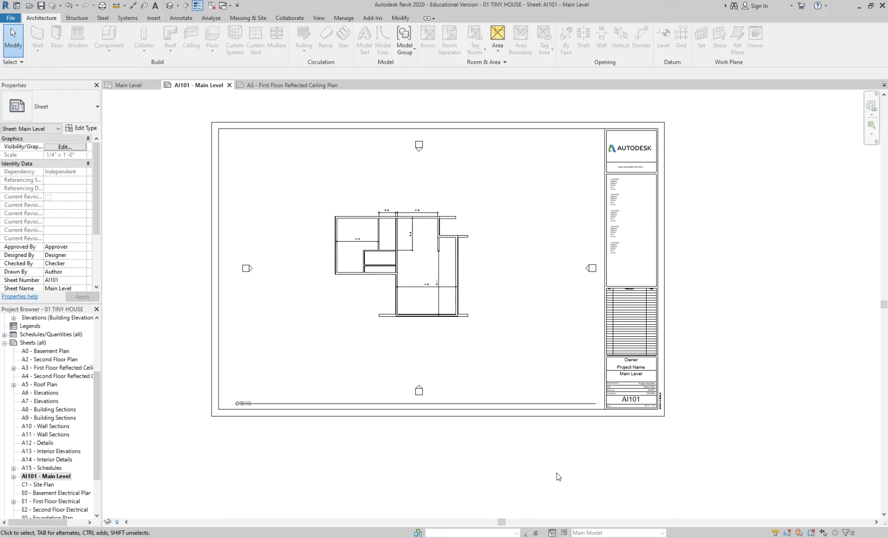
- Examine the Main Level view title on the sheet up close, including its detail number, name and scale
scroll(247, 446, up, 2)
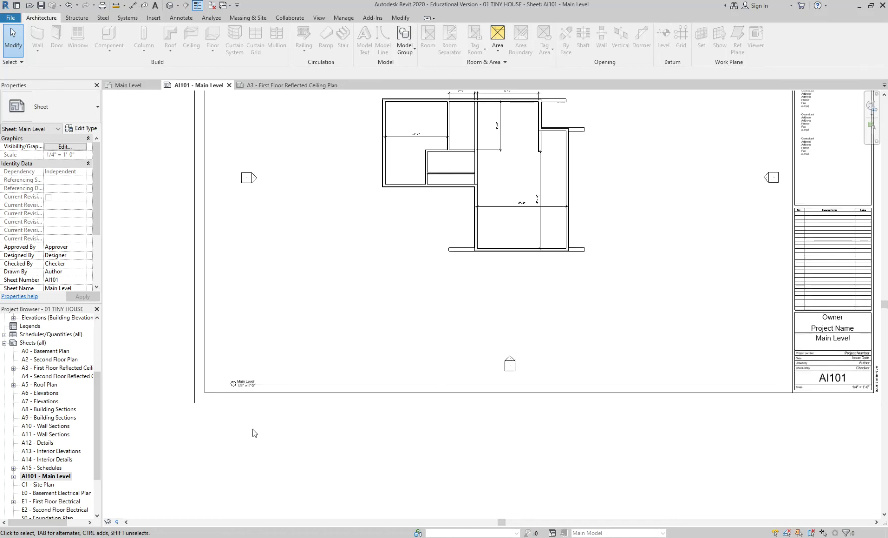
click(278, 383)
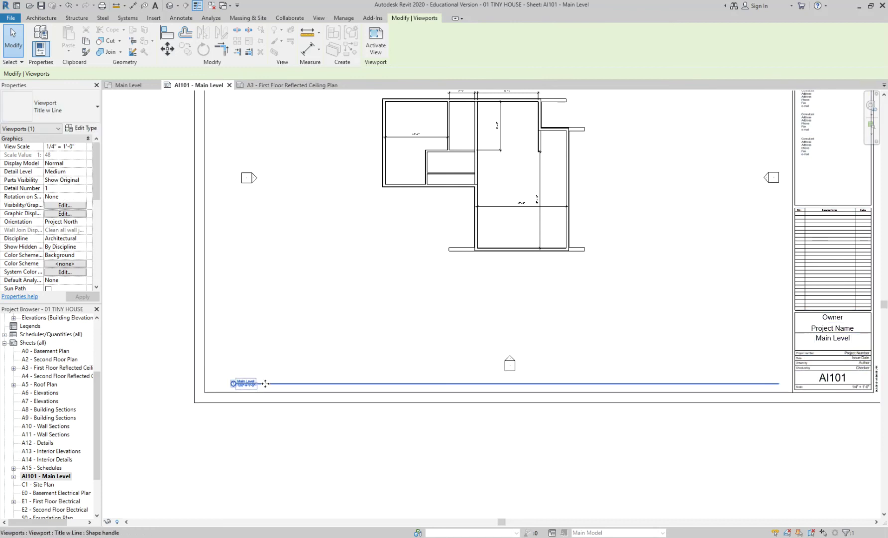
click(266, 409)
scroll(249, 413, up, 3)
scroll(249, 412, up, 1)
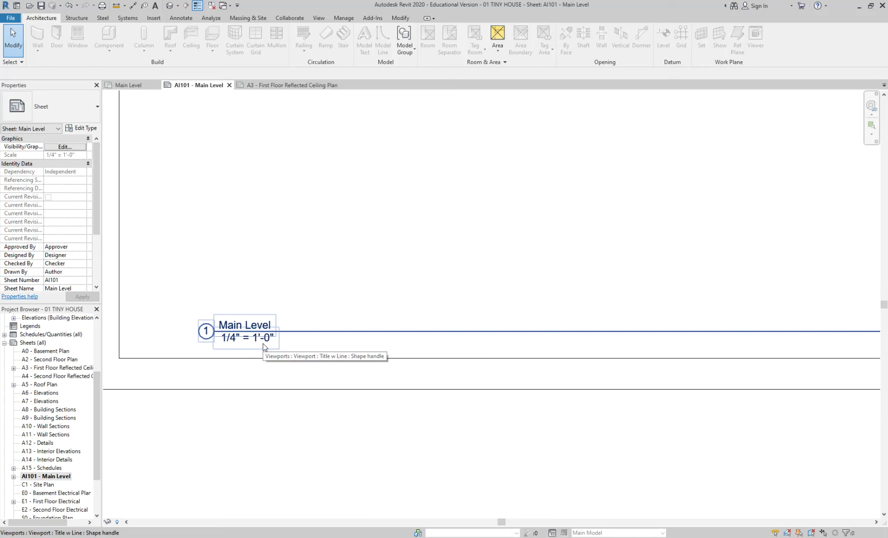
scroll(347, 440, down, 5)
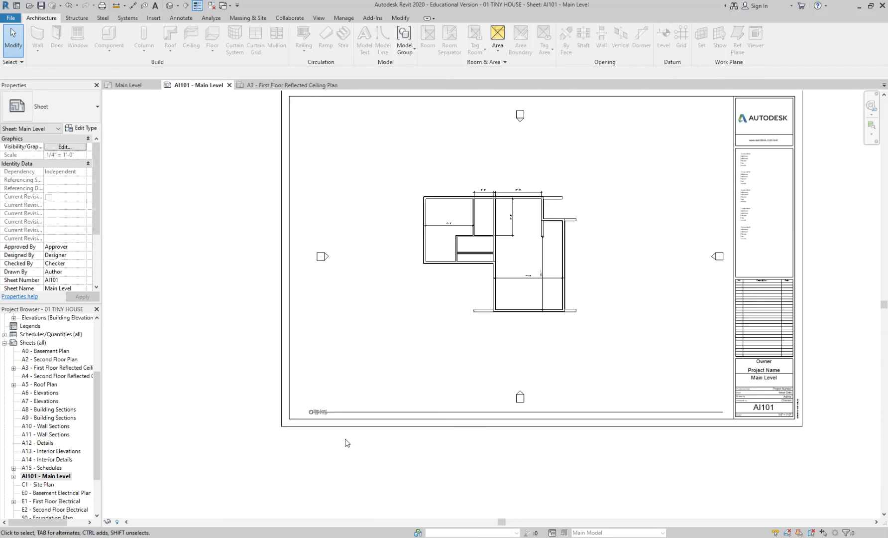
- Check how the floor plan and its elevation markers fit inside the sheet, selecting the viewport to view its boundary
scroll(348, 442, down, 1)
scroll(516, 216, up, 3)
middle_drag(448, 205, 481, 156)
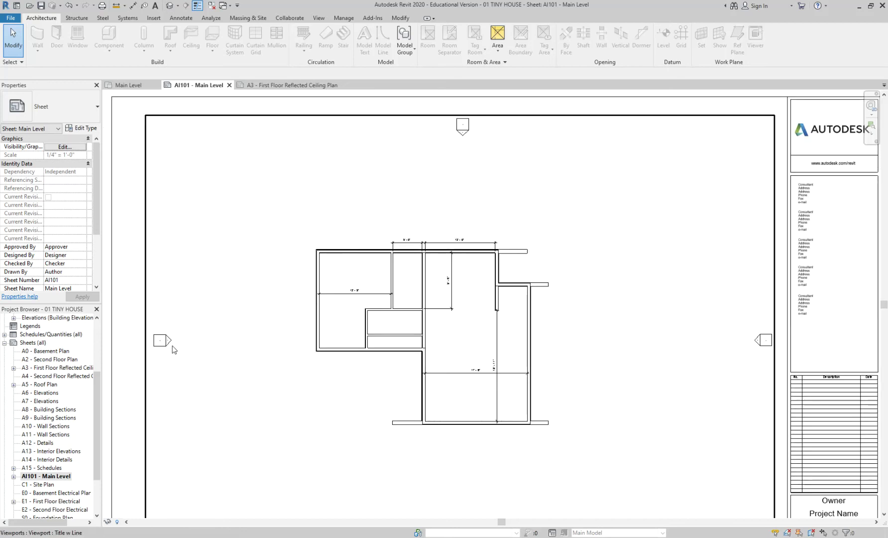
scroll(553, 269, down, 2)
middle_drag(622, 311, 610, 271)
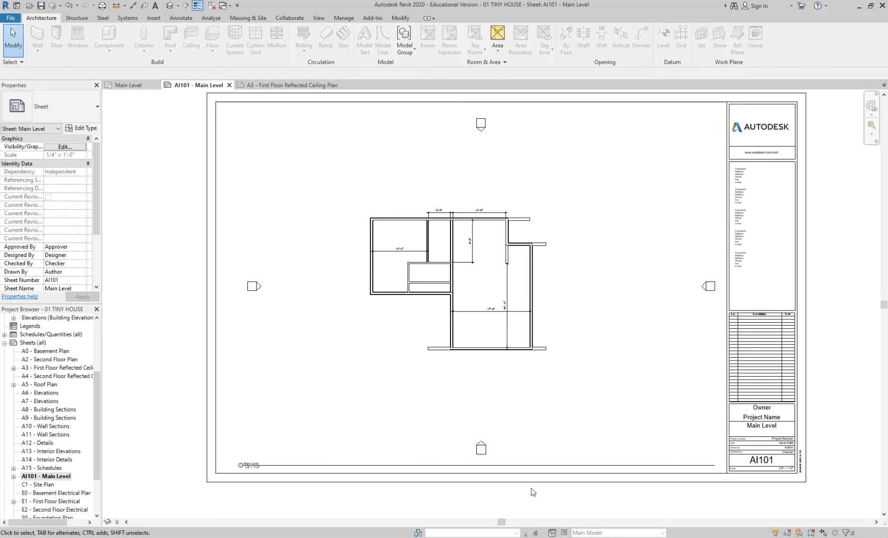
click(592, 193)
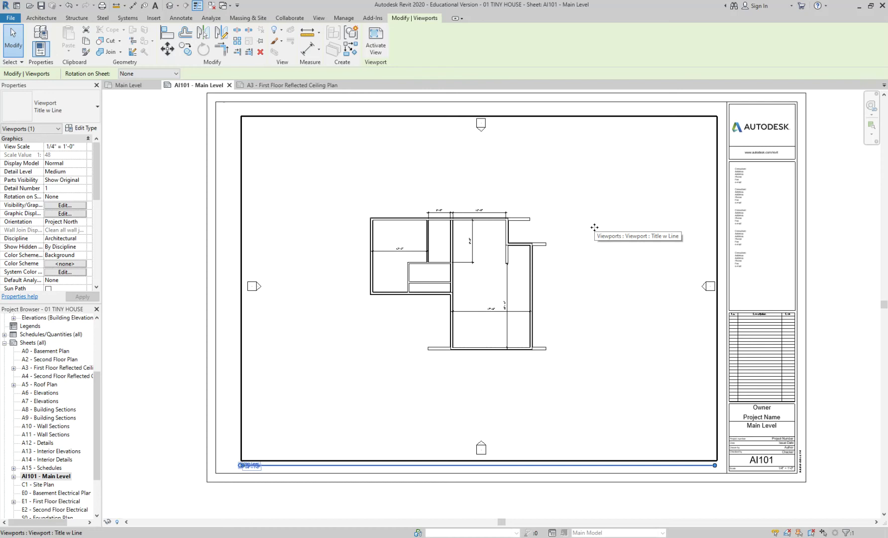
click(621, 501)
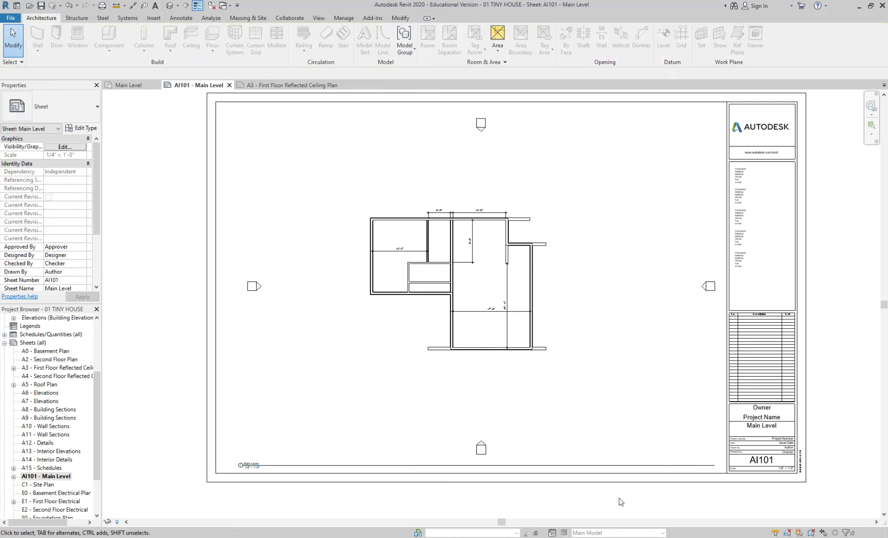
- Open the Main Level floor plan view with the whole plan and its four elevation markers in sight
drag(93, 406, 96, 349)
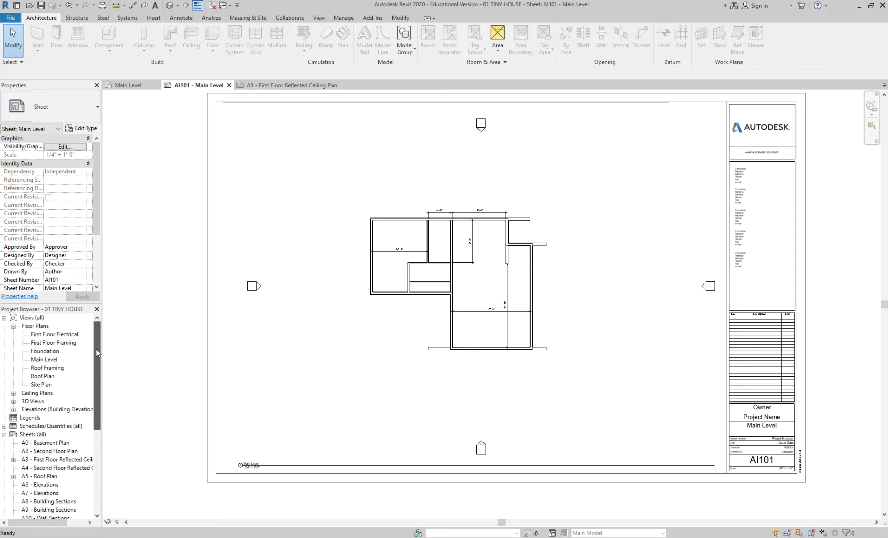
double_click(50, 363)
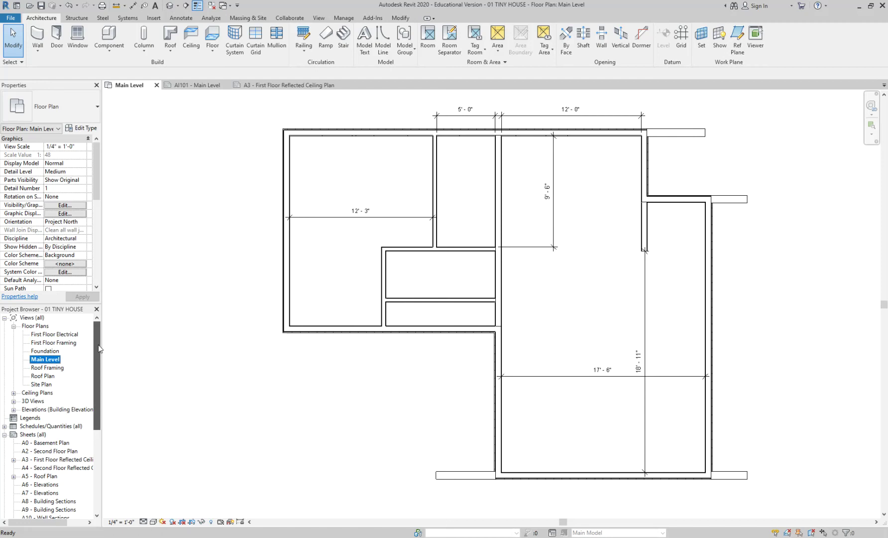
scroll(280, 303, down, 5)
middle_drag(385, 307, 491, 299)
scroll(455, 295, up, 1)
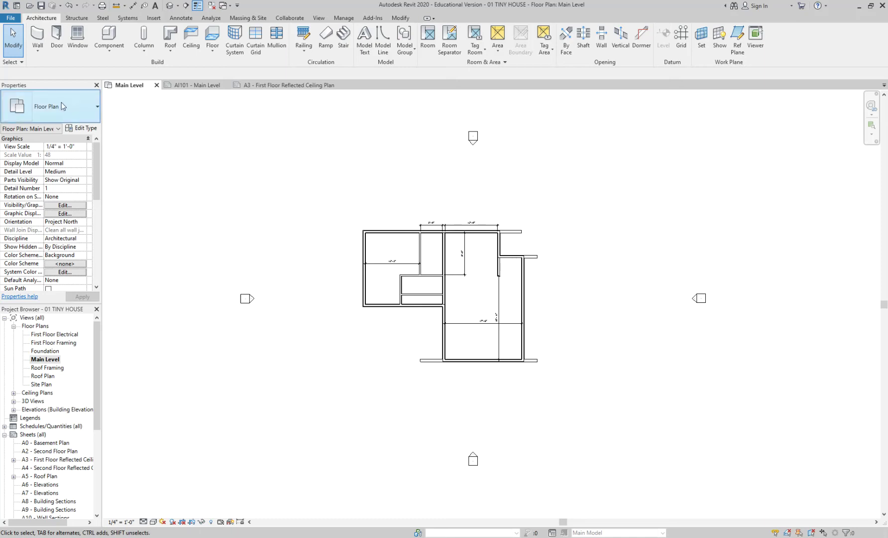
- Enable Crop View and Crop Region Visible for the Main Level floor plan
drag(94, 155, 95, 203)
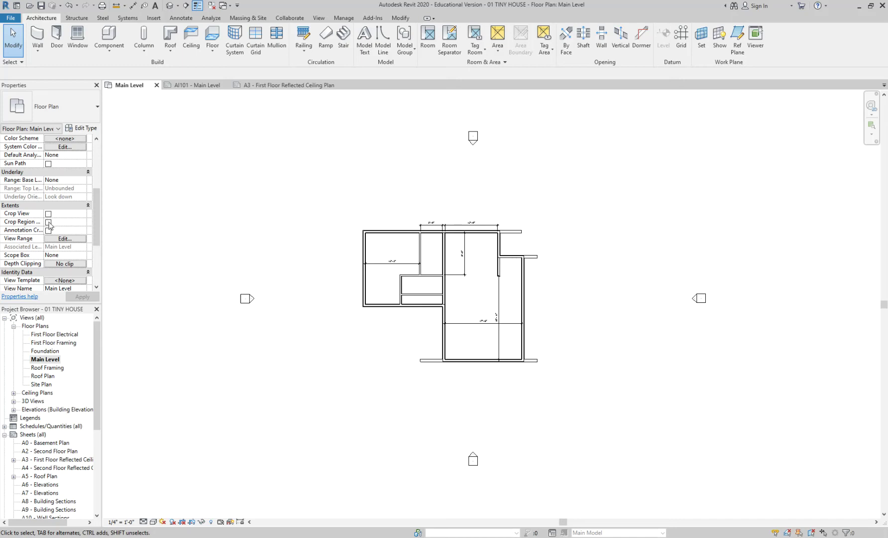
click(49, 214)
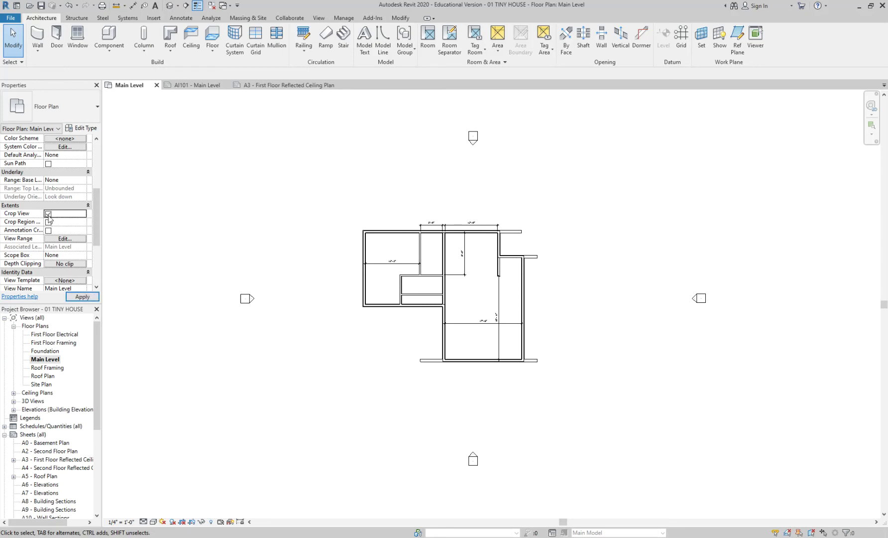
click(48, 222)
click(48, 214)
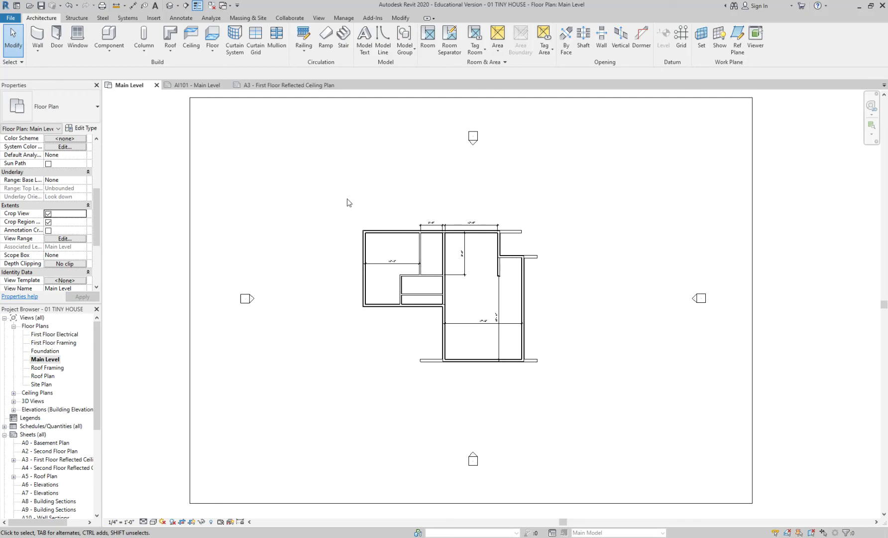
scroll(349, 202, up, 1)
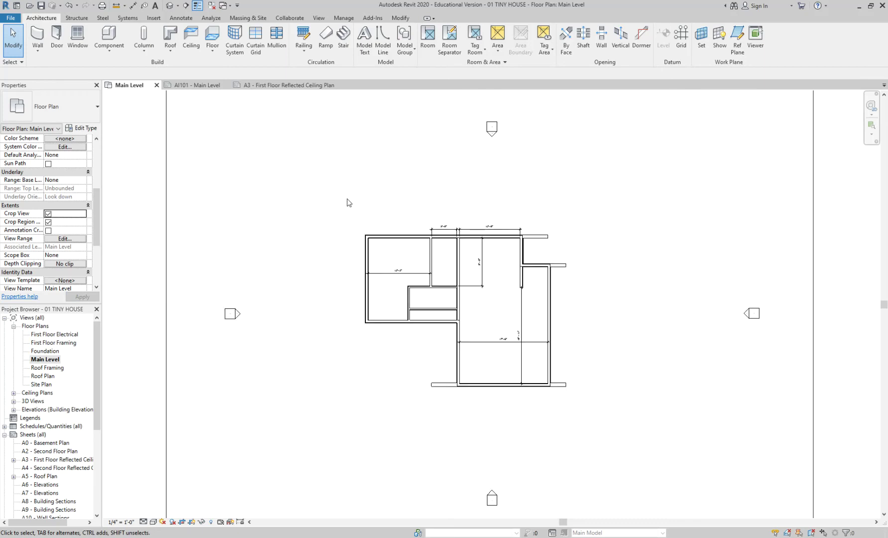
scroll(468, 162, down, 3)
middle_drag(445, 166, 444, 192)
scroll(440, 186, up, 1)
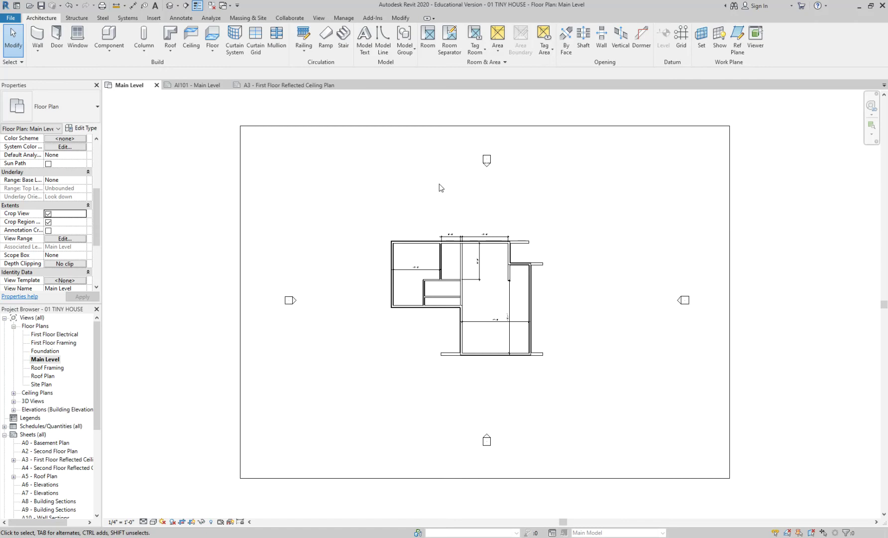
- Shrink the crop region on all four sides to just outside the walls and dimensions, leaving out the elevation markers
click(402, 127)
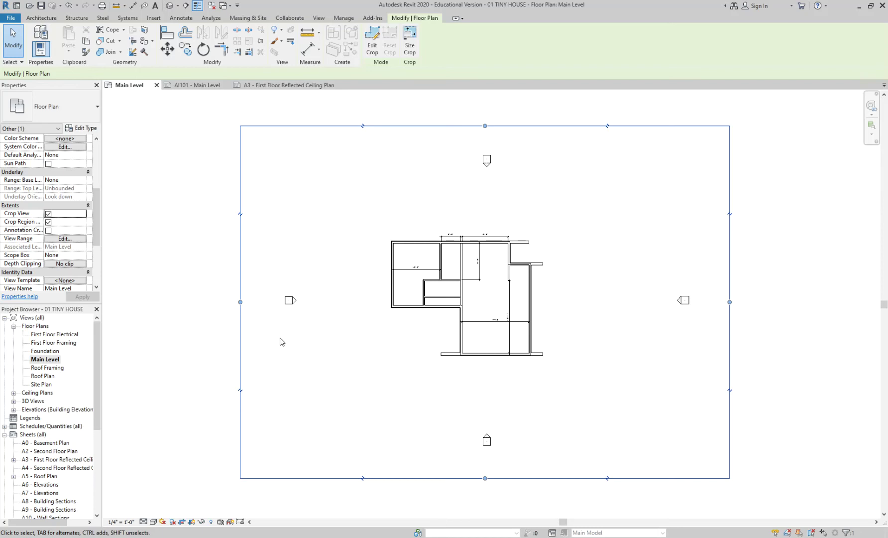
drag(241, 302, 380, 300)
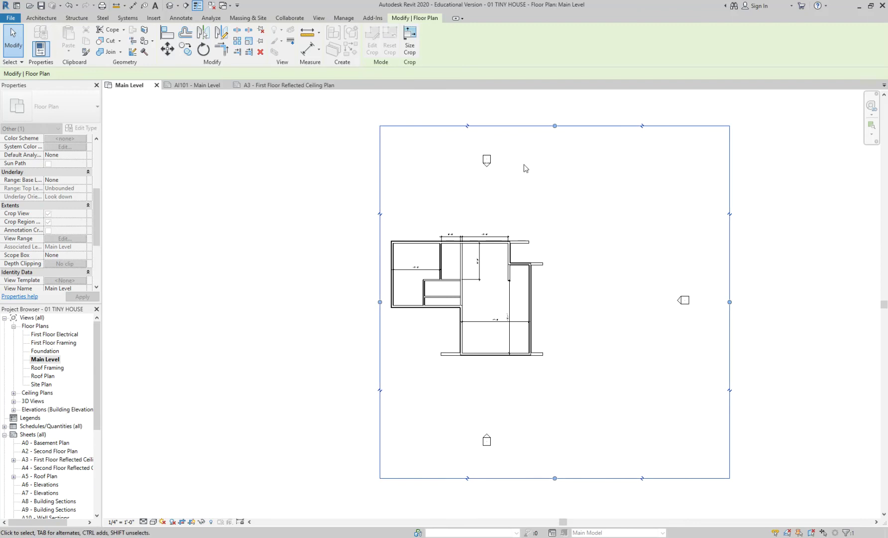
drag(555, 126, 557, 230)
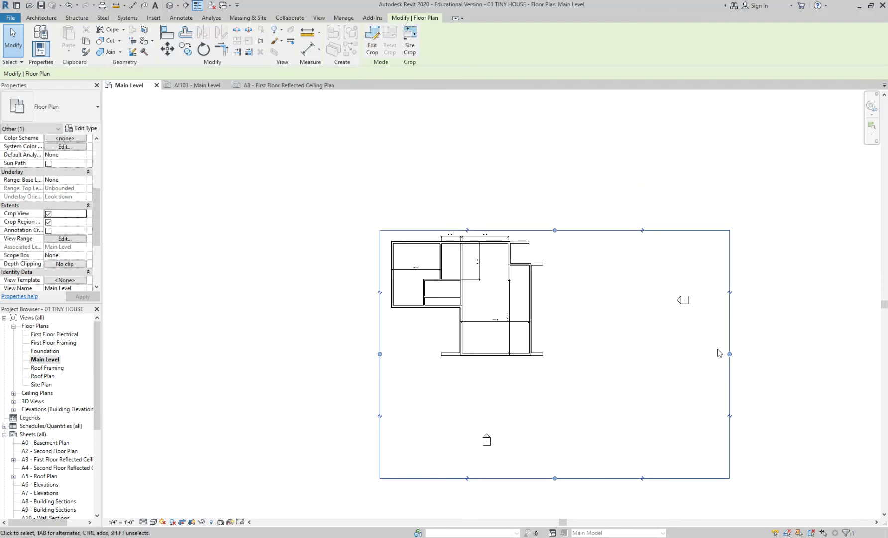
drag(730, 354, 549, 354)
drag(467, 478, 467, 362)
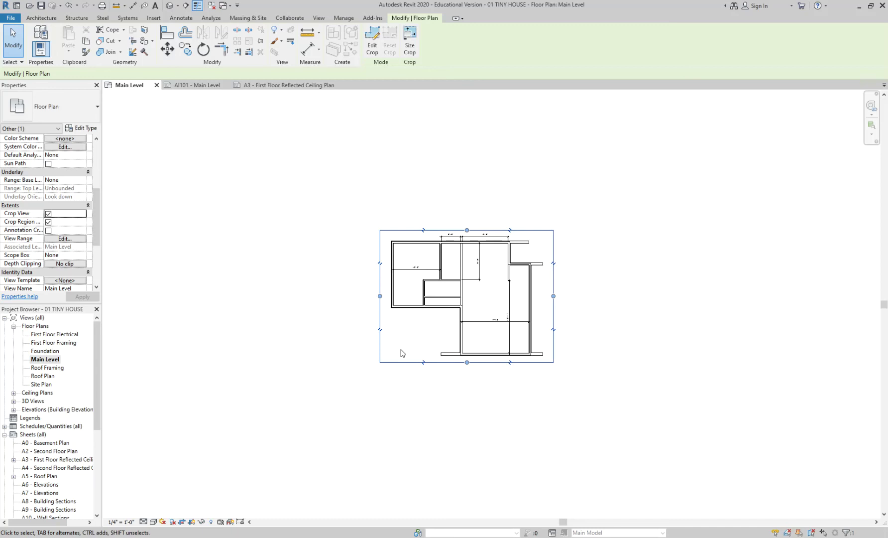
click(641, 335)
- Hide the crop region boundary of the Main Level floor plan while keeping the view cropped
scroll(573, 345, up, 3)
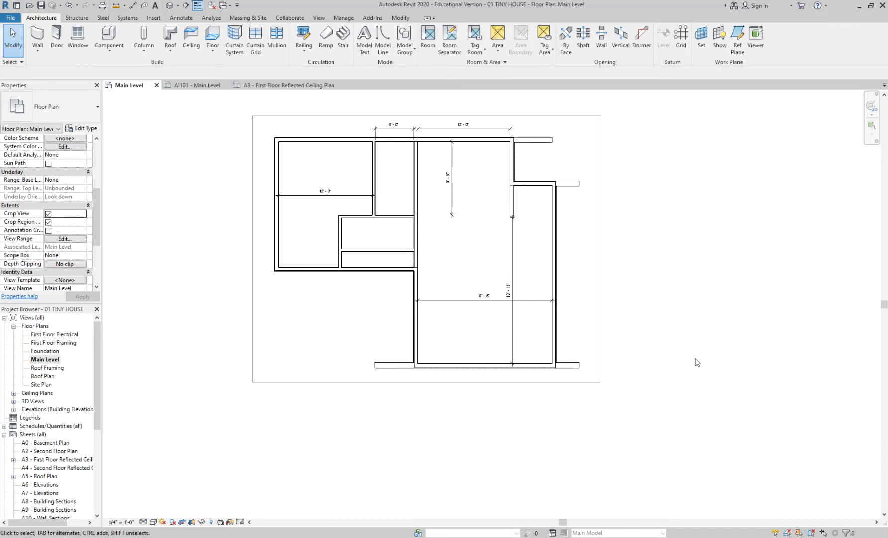
scroll(603, 264, down, 1)
middle_drag(633, 209, 649, 265)
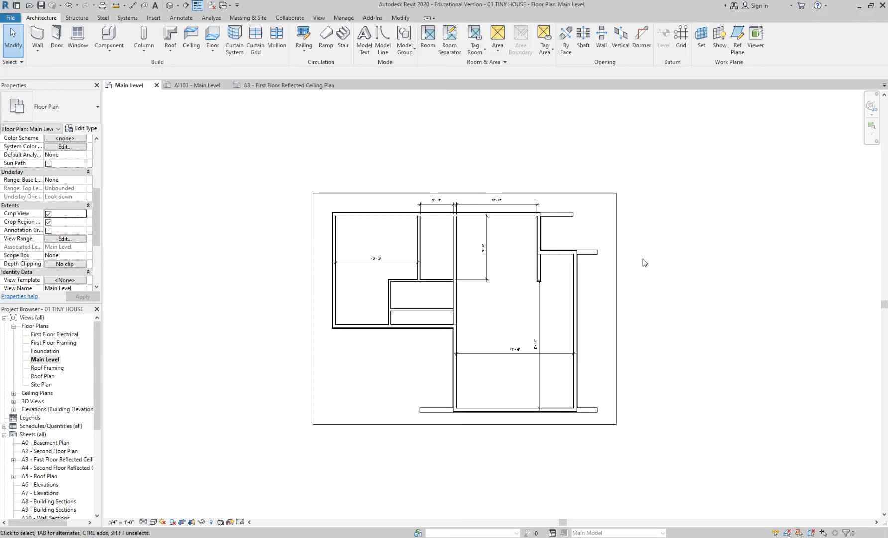
middle_drag(686, 260, 670, 239)
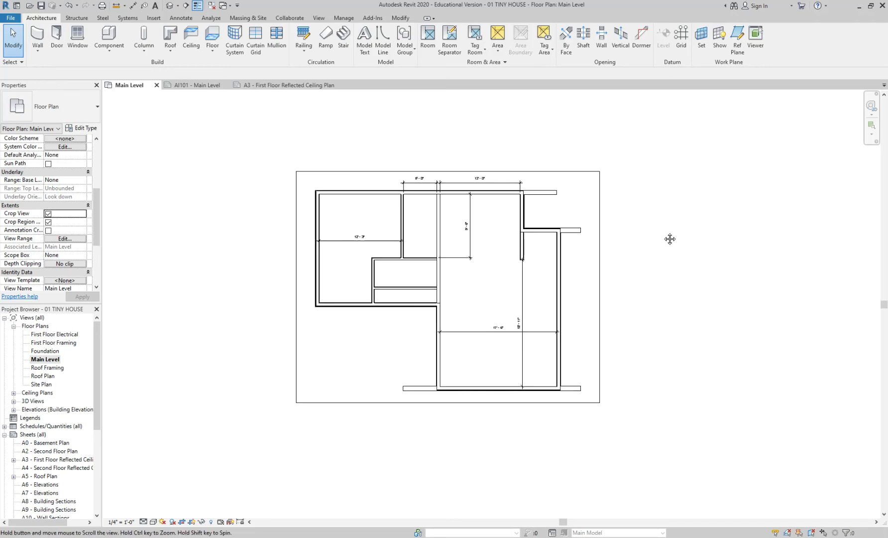
scroll(484, 276, up, 2)
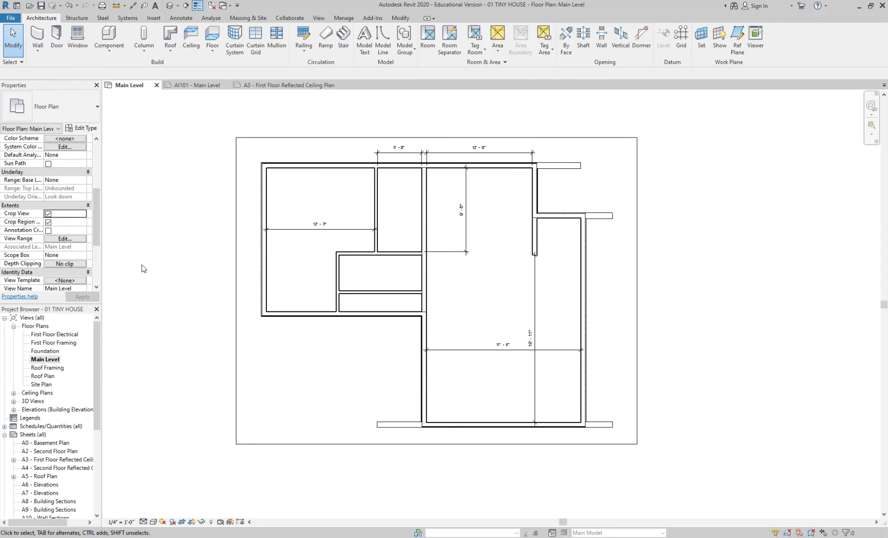
click(48, 222)
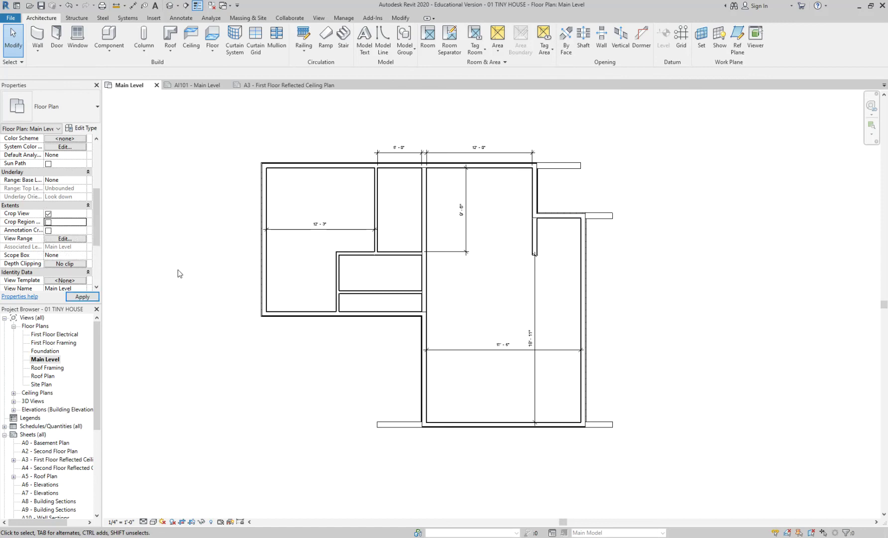
- Turn Crop View off and back on to compare the plan with and without its elevation markers
scroll(635, 277, down, 6)
middle_drag(635, 277, 569, 281)
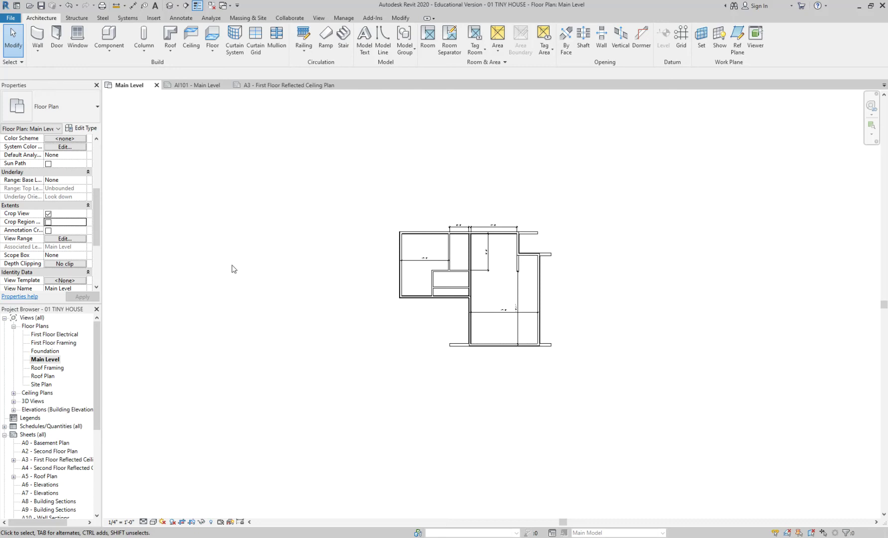
click(48, 213)
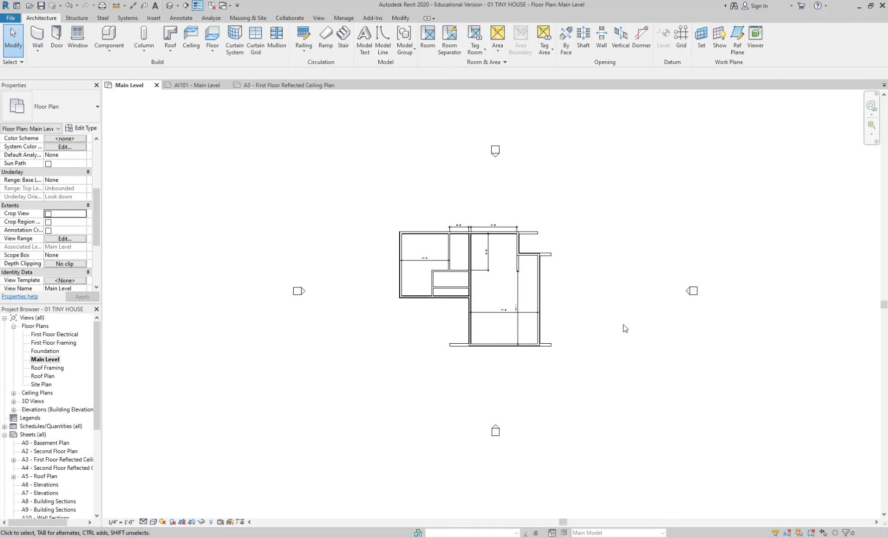
click(48, 213)
- Reopen the AI101 - Main Level sheet and select the cropped floor plan viewport
drag(98, 354, 98, 420)
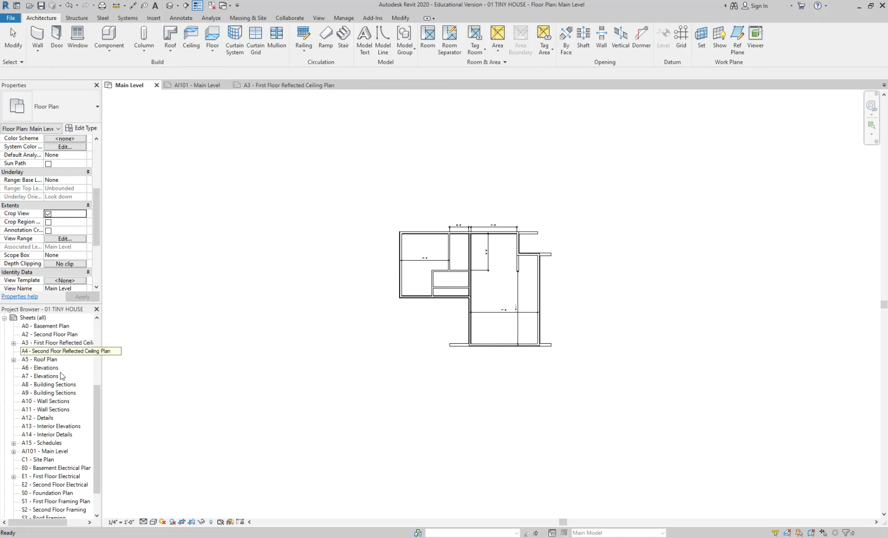
double_click(56, 452)
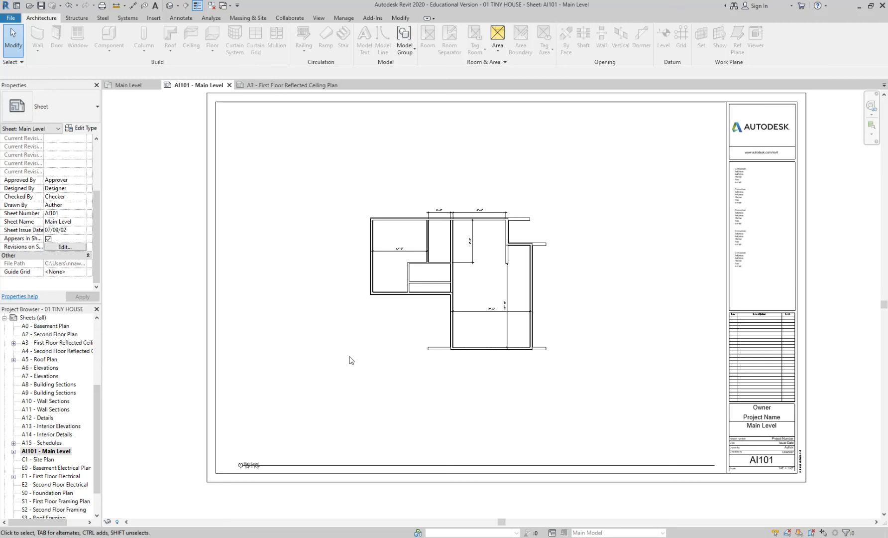
click(432, 313)
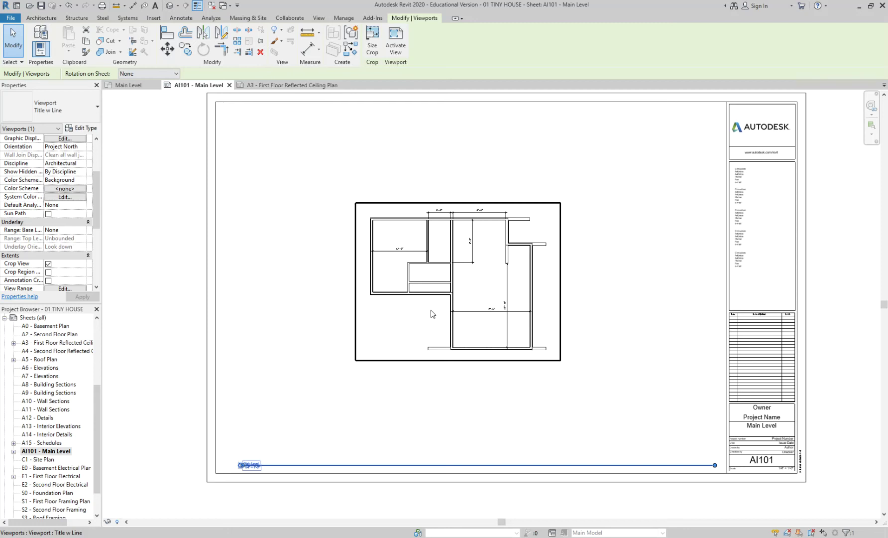
- Delete the Main Level viewport together with its overlong title line from sheet AI101
click(397, 443)
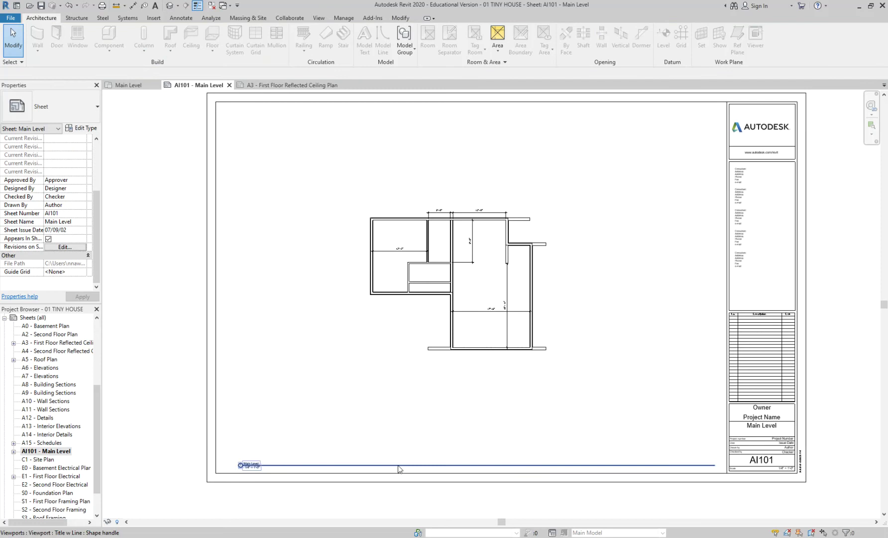
click(319, 465)
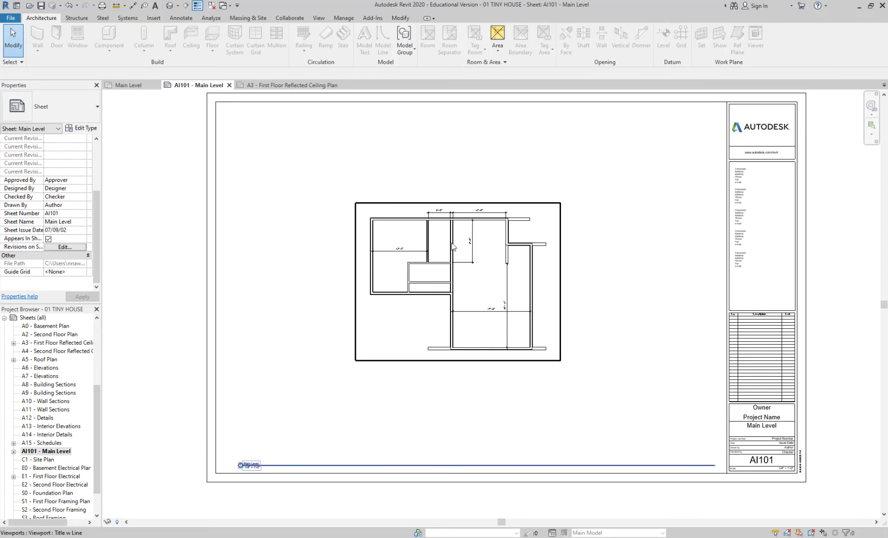
click(450, 408)
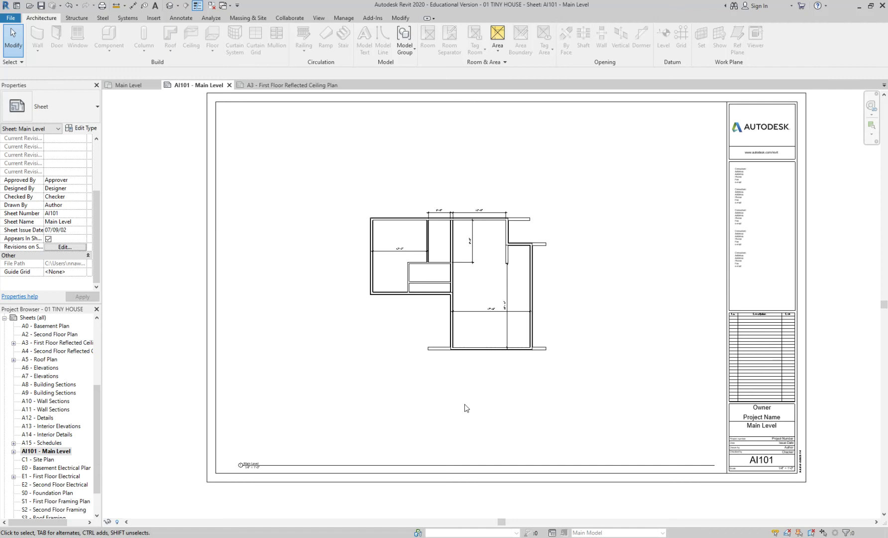
click(503, 300)
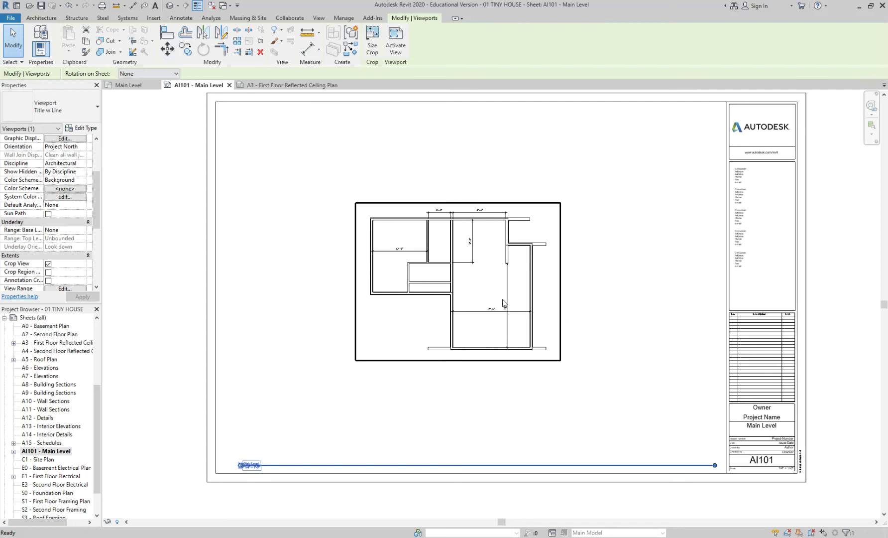
key(Delete)
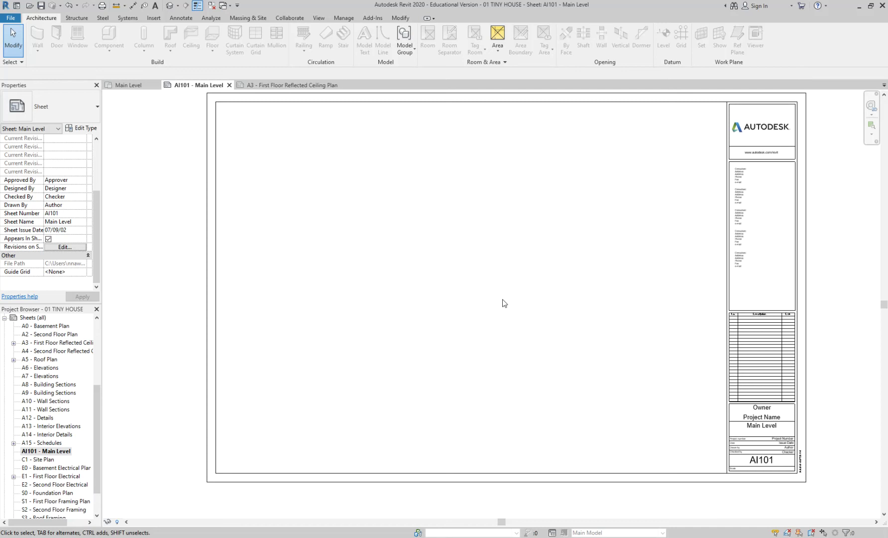
- Place the Main Level floor plan view on the sheet again, in the lower corner beside the title block
drag(100, 403, 95, 331)
click(37, 360)
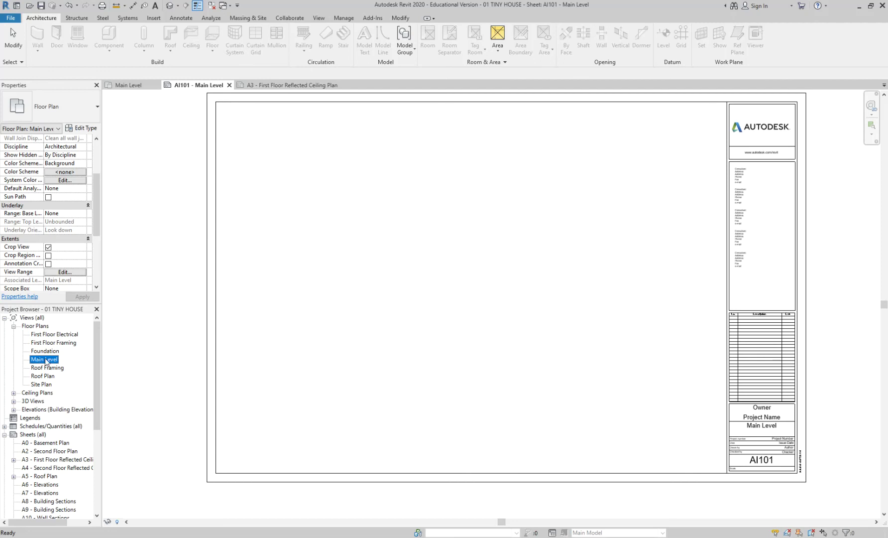
drag(46, 361, 533, 341)
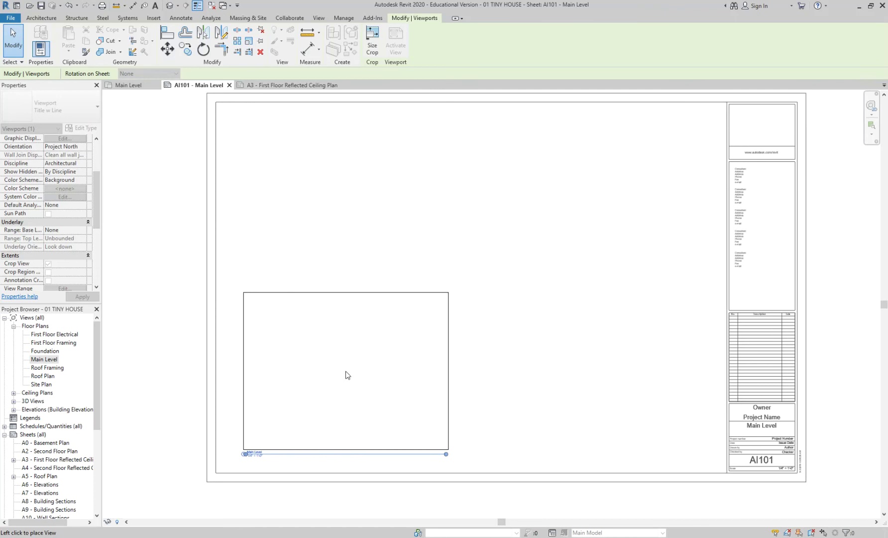
click(615, 381)
click(404, 375)
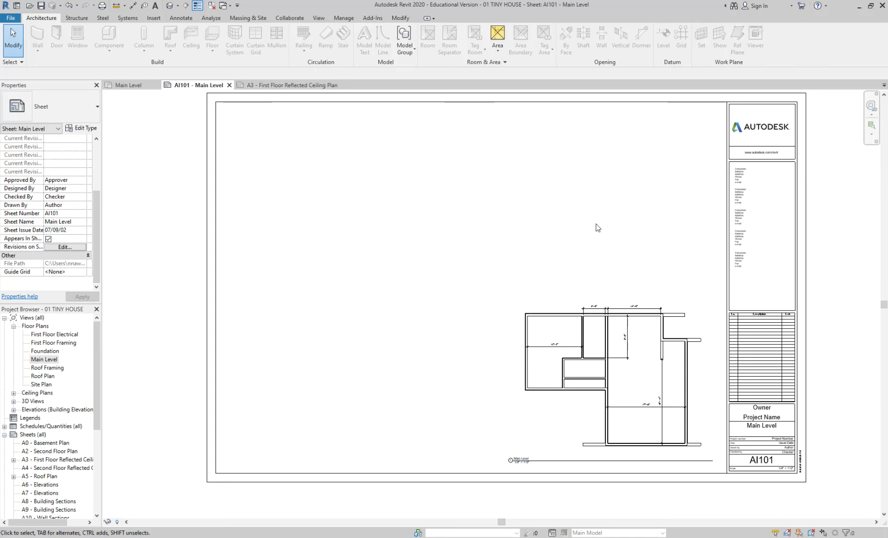
scroll(532, 473, up, 3)
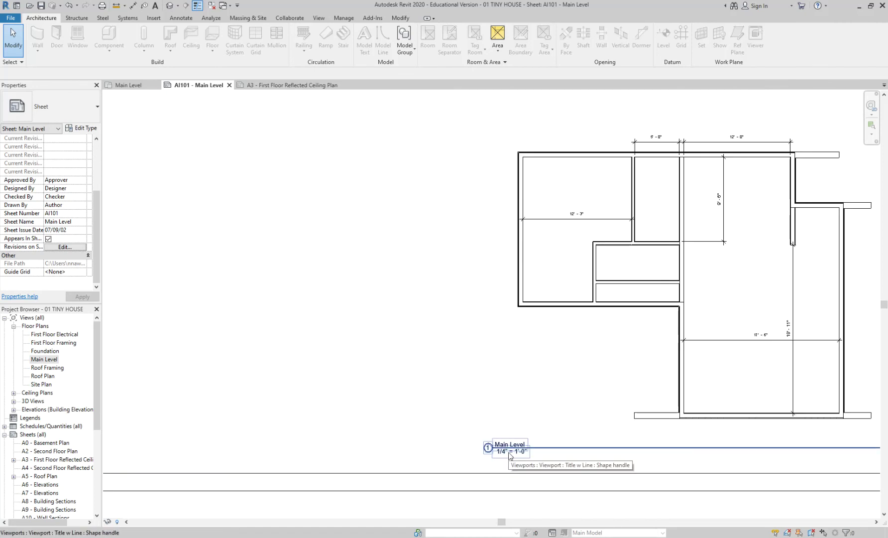
scroll(544, 324, down, 3)
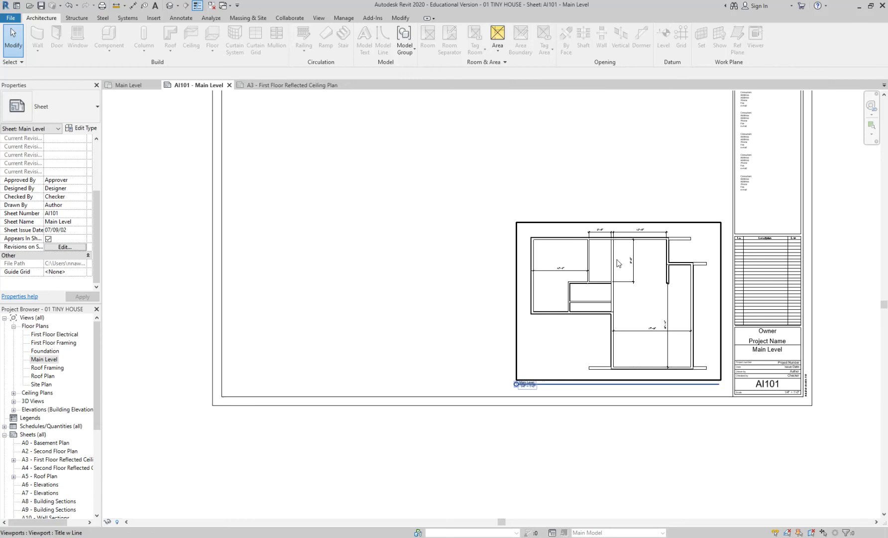
- Try a view scale of 3/16" = 1'-0" on the newly placed Main Level viewport
click(618, 263)
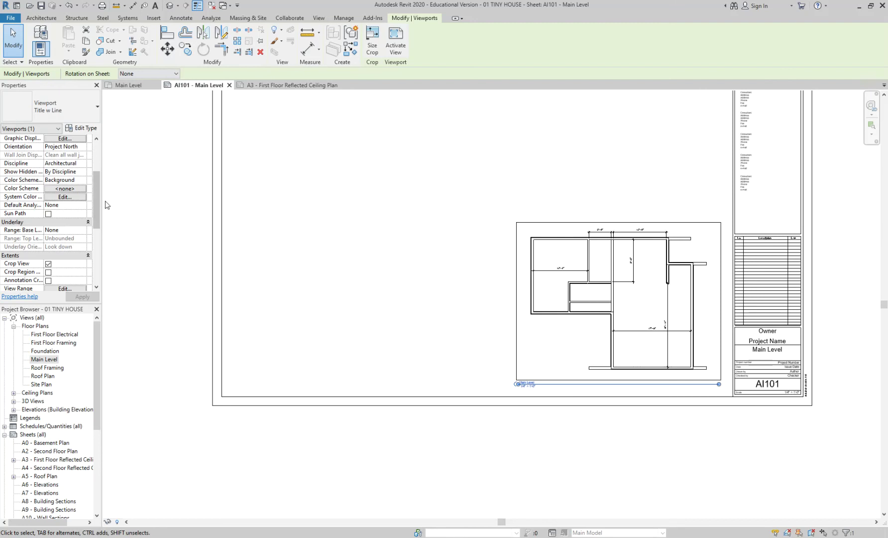
drag(98, 199, 96, 161)
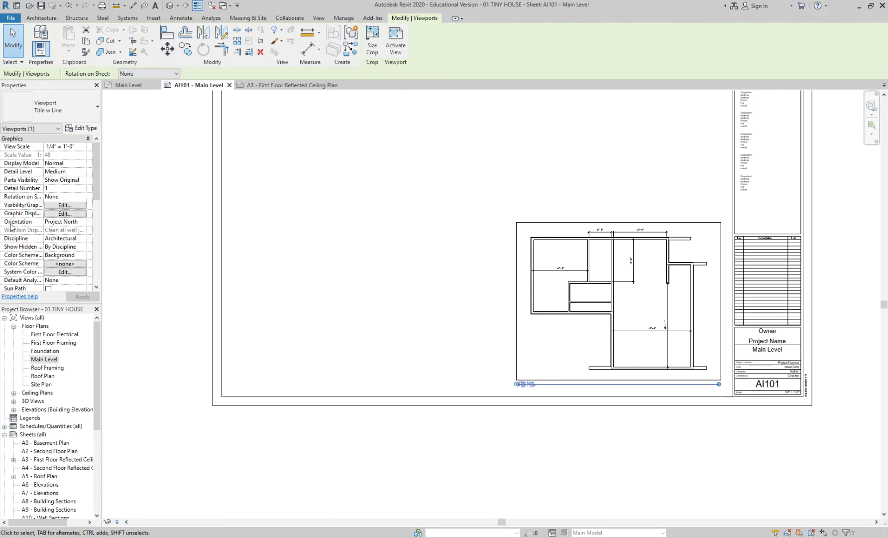
drag(99, 169, 93, 218)
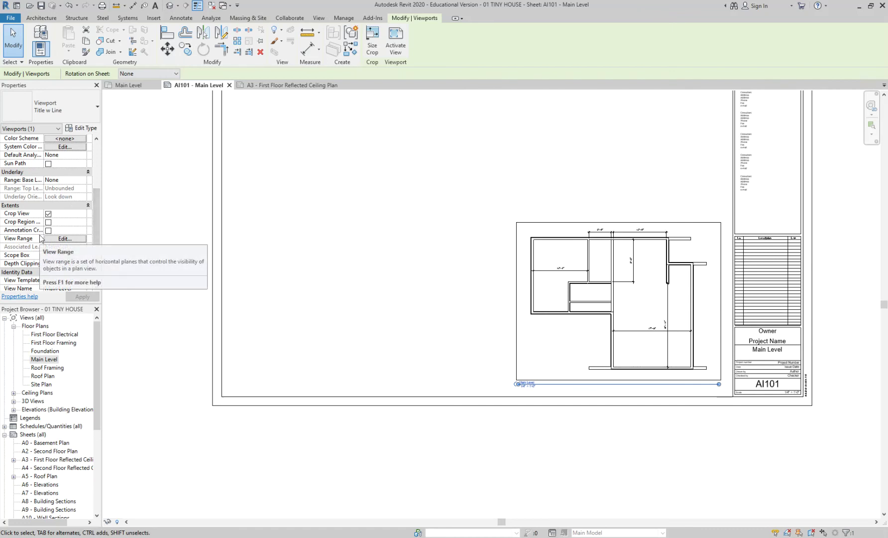
drag(97, 227, 98, 147)
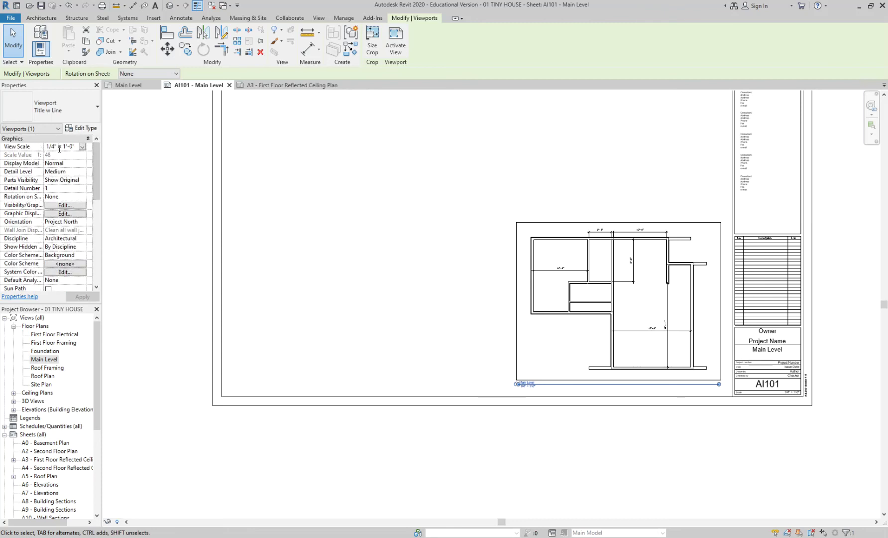
click(82, 146)
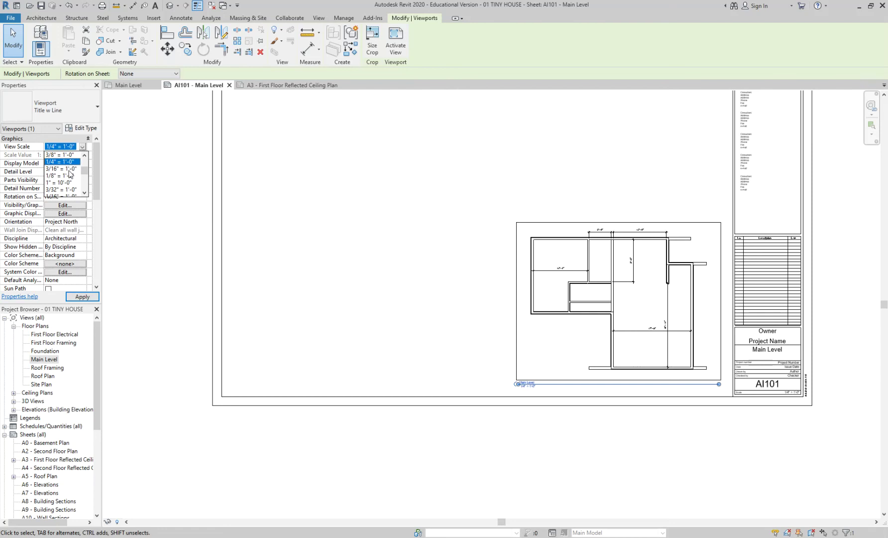
click(69, 169)
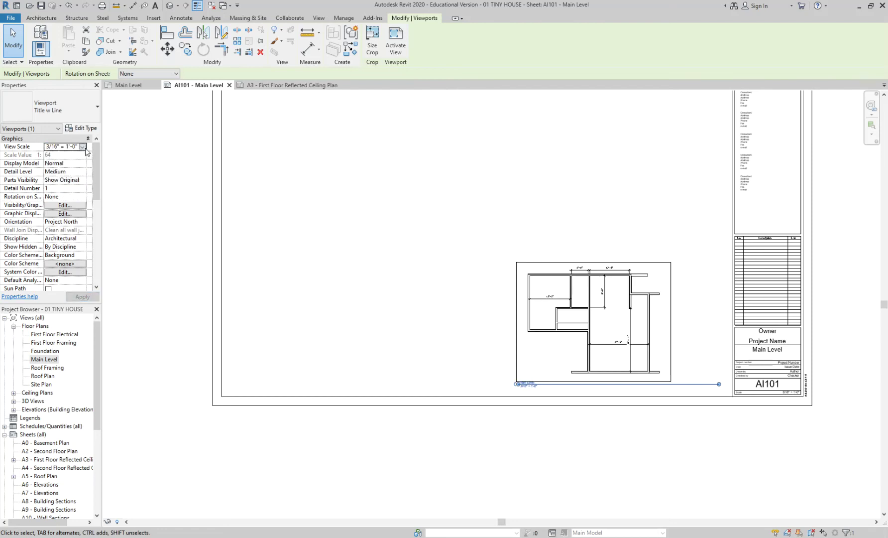
- Try the Main Level viewport at the larger view scale of 1/2" = 1'-0"
click(83, 147)
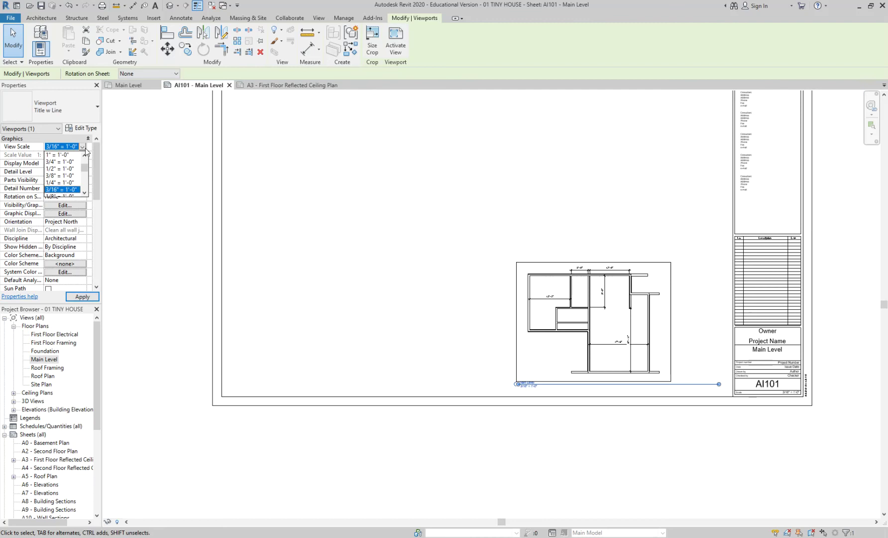
click(69, 169)
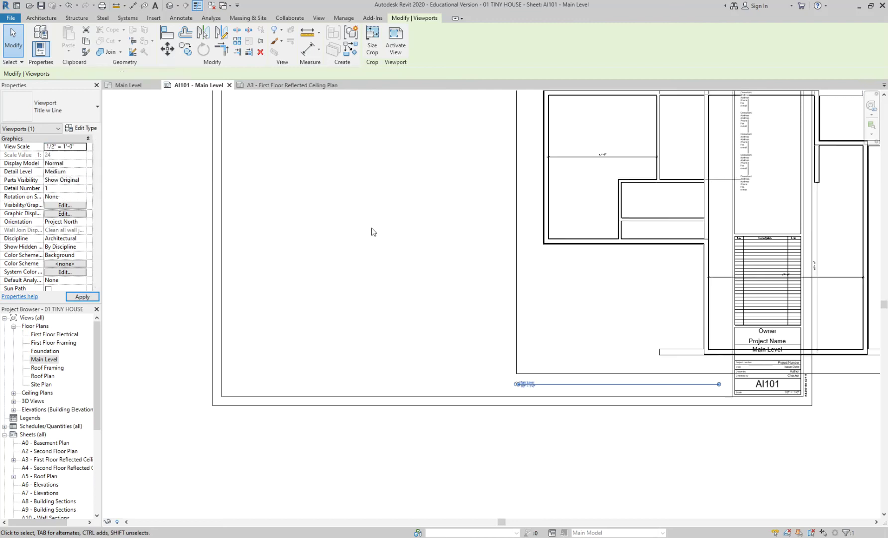
scroll(389, 303, down, 2)
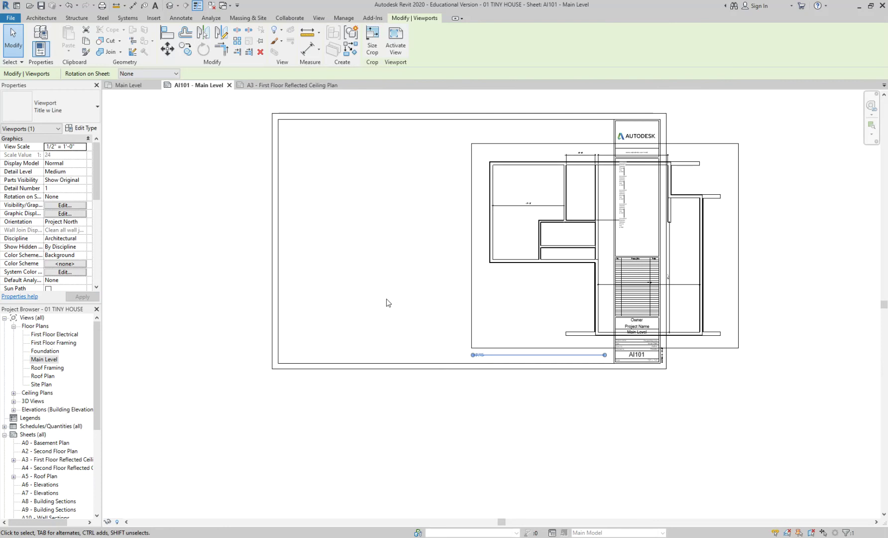
click(388, 303)
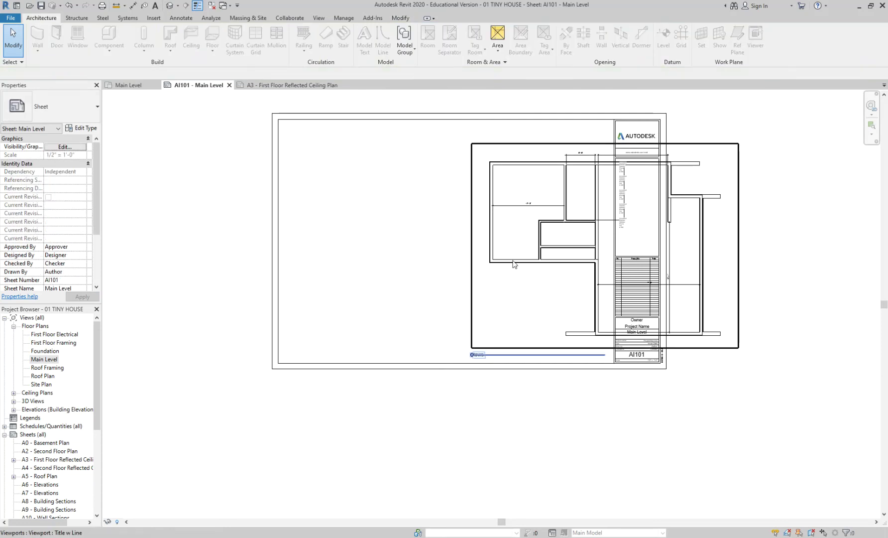
- Try a view scale of 1 1/2" = 1'-0" on the viewport, and undo that change
click(515, 264)
click(81, 147)
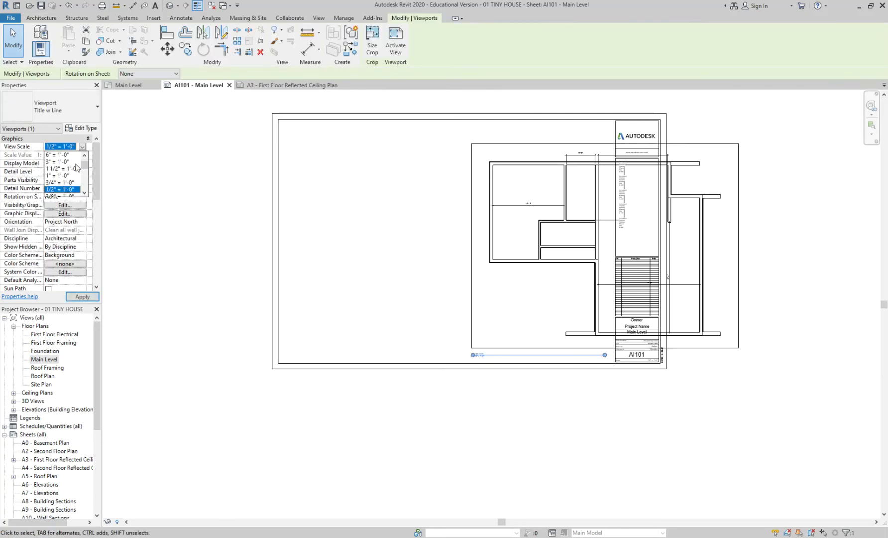
click(62, 168)
click(403, 242)
scroll(417, 445, down, 4)
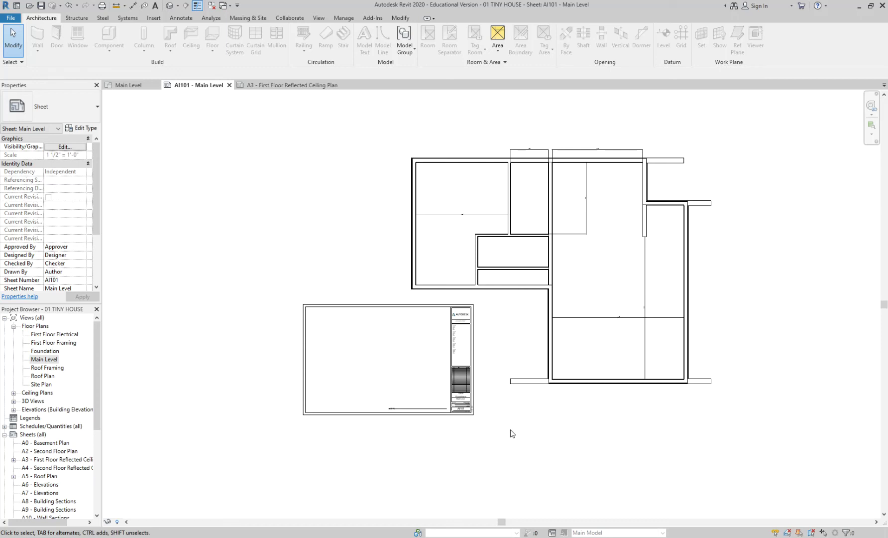
key(ctrl+z)
- Set the Main Level viewport's view scale to 3/8" = 1'-0"
scroll(418, 367, up, 3)
click(419, 368)
click(76, 147)
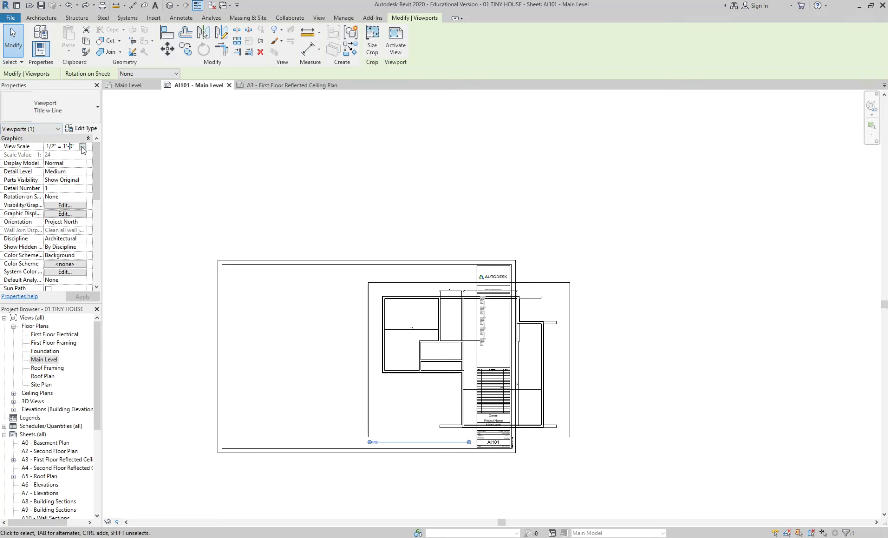
click(82, 147)
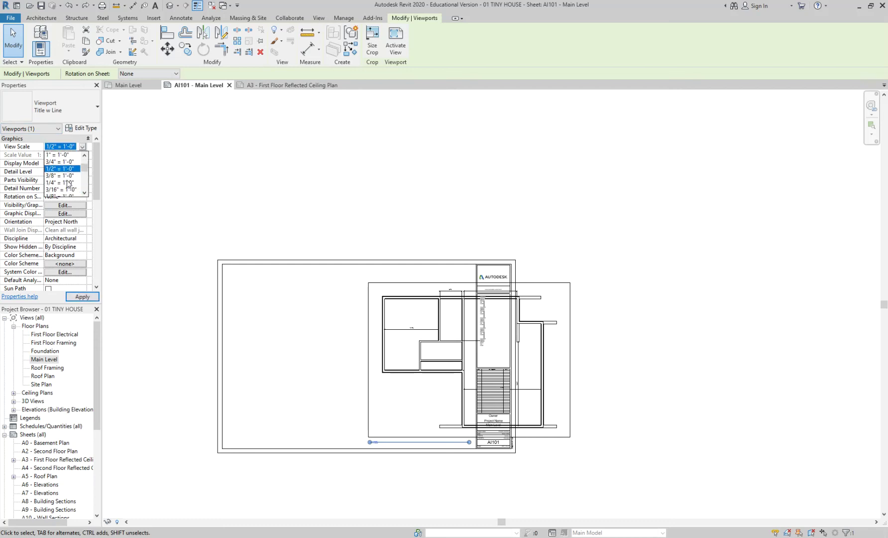
click(69, 176)
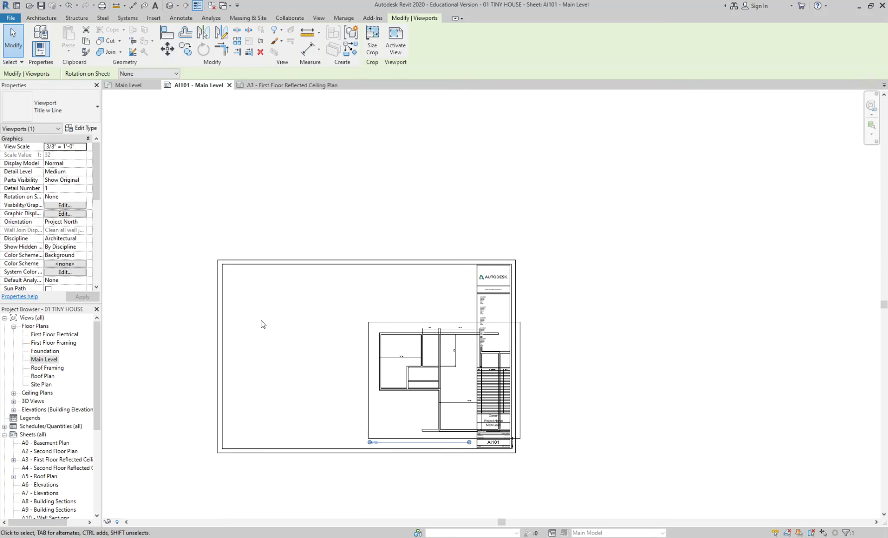
click(283, 345)
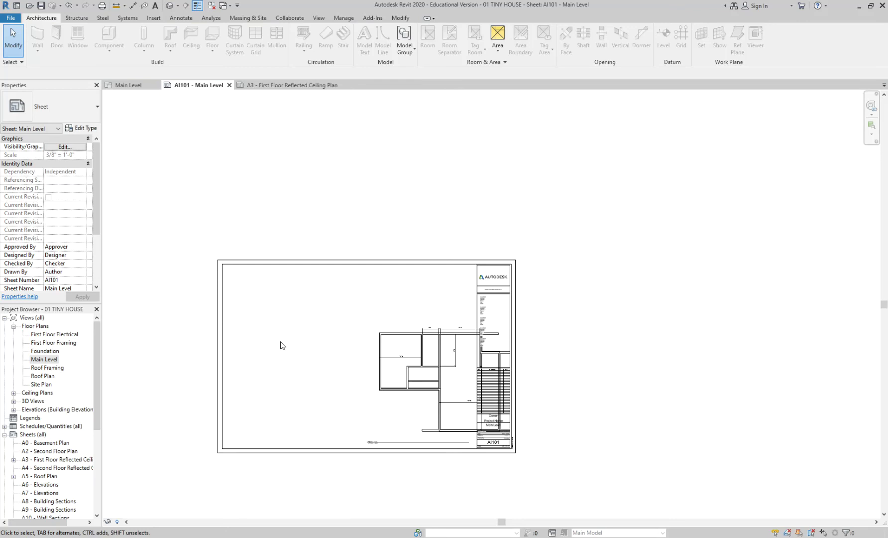
- Move the Main Level viewport sideways on the sheet until it is clear of the title block
scroll(284, 391, up, 2)
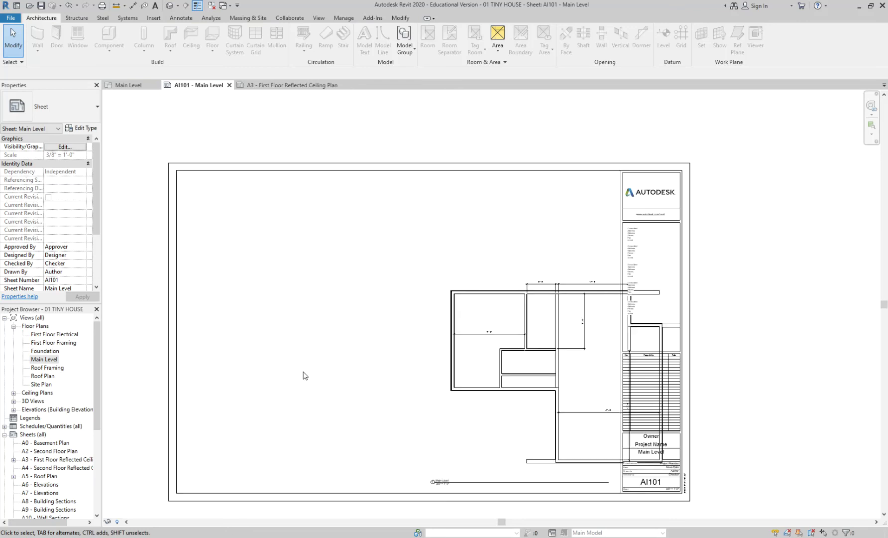
scroll(305, 375, up, 1)
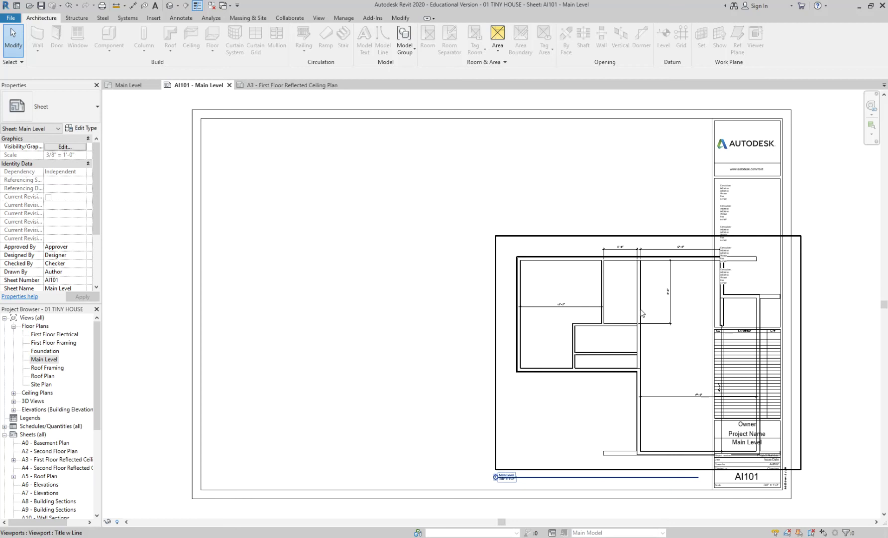
click(589, 328)
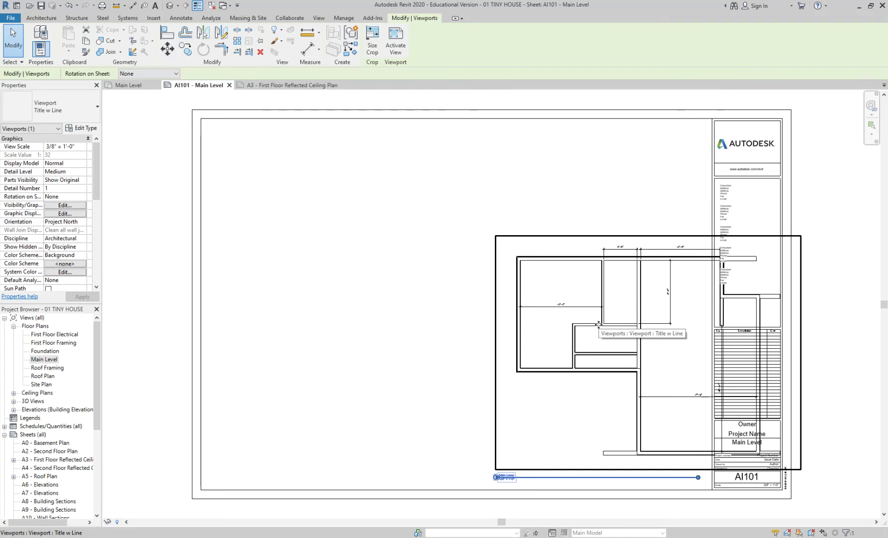
drag(599, 325, 506, 322)
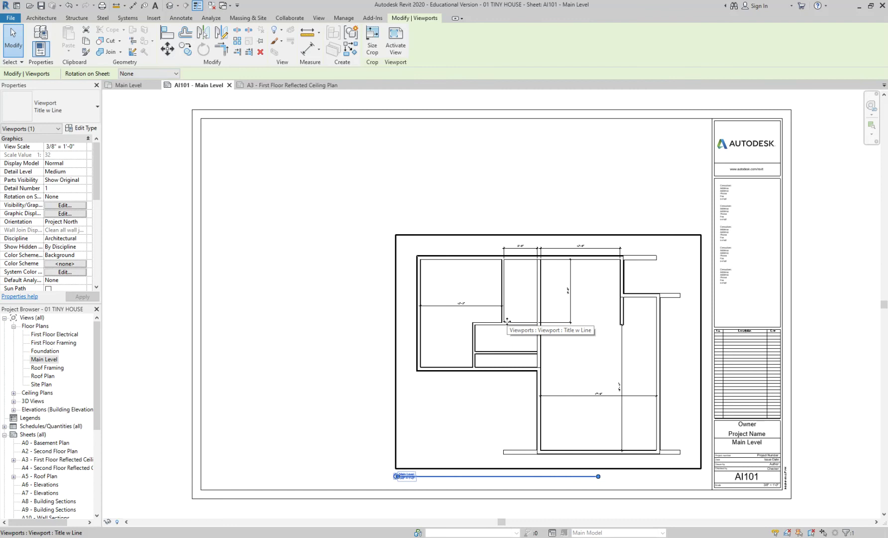
- Extend the viewport's title line to the full width of the Main Level plan's viewport boundary
scroll(572, 481, up, 3)
middle_drag(573, 481, 467, 466)
scroll(467, 466, down, 2)
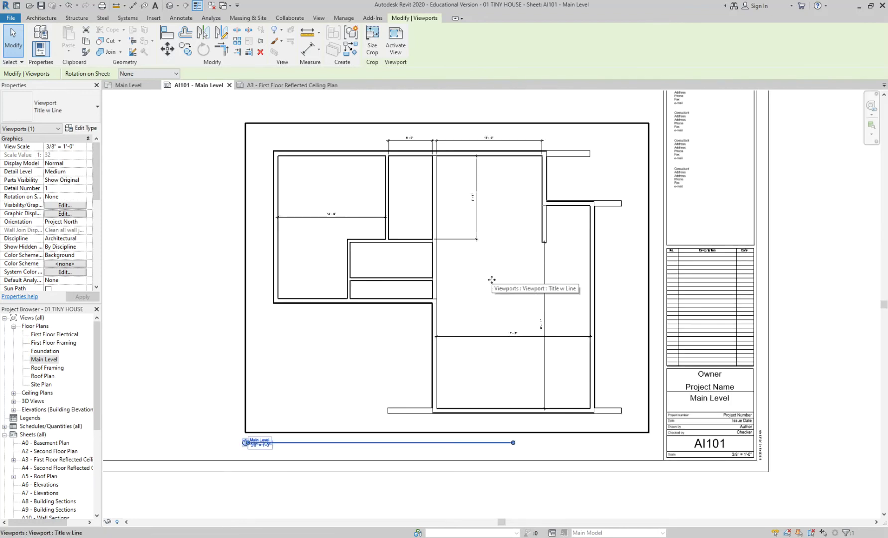
drag(513, 442, 651, 448)
click(590, 406)
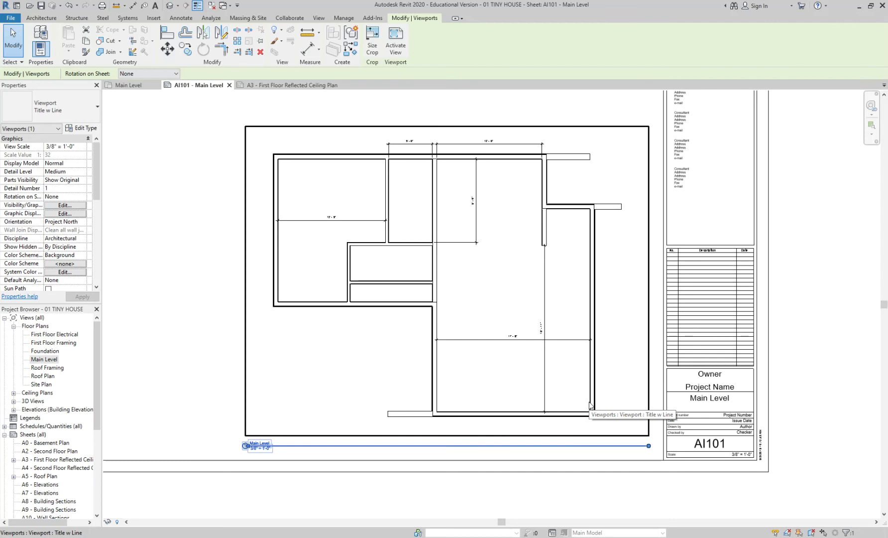
mouse_move(648, 446)
mouse_down()
mouse_move(420, 450)
mouse_move(648, 446)
mouse_up()
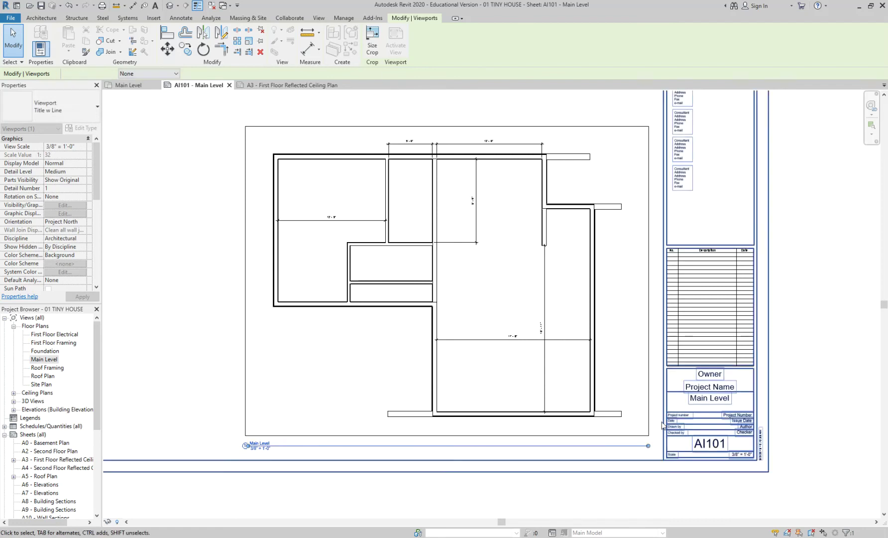
click(660, 429)
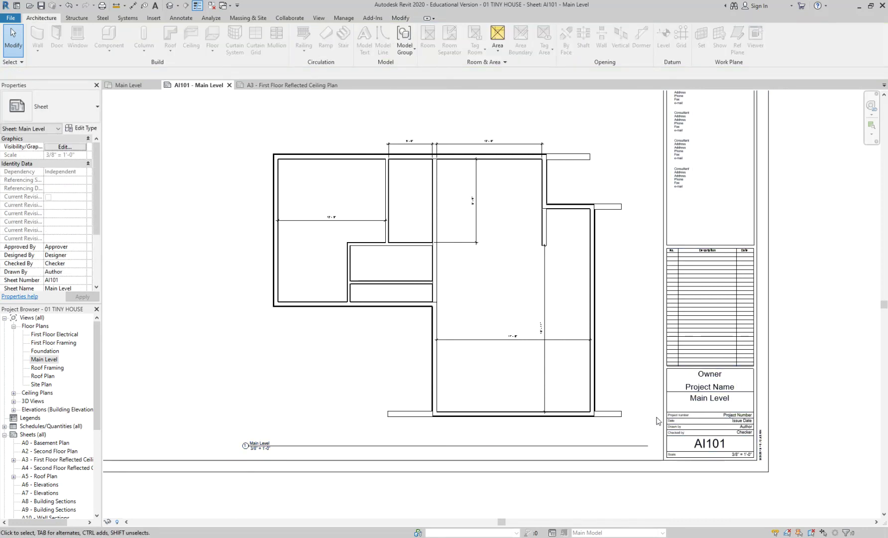
click(461, 404)
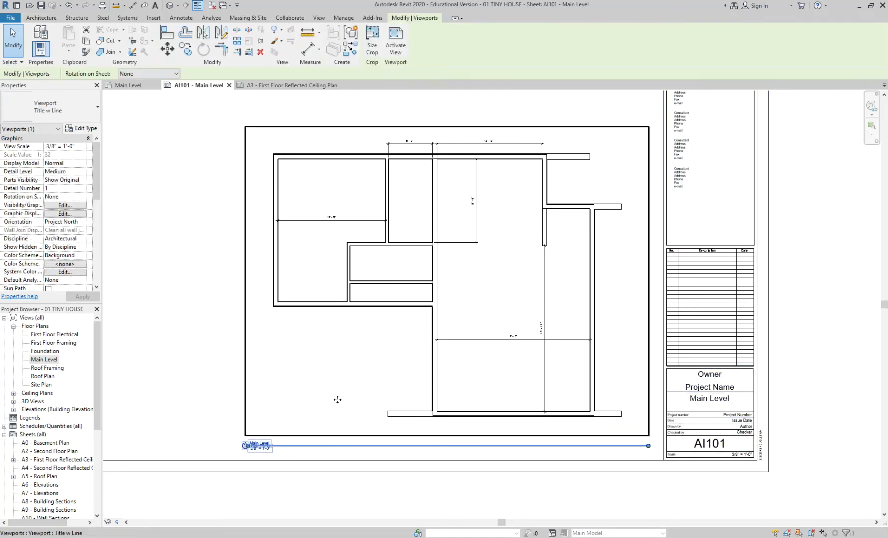
- Move the Main Level view title up beneath the floor plan, with its start aligned to the plan's outermost left wall
click(216, 392)
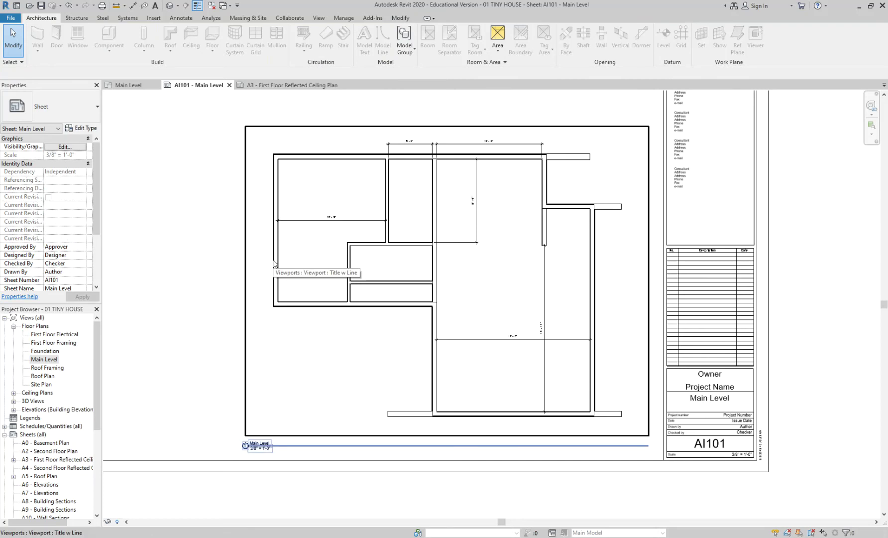
scroll(274, 263, up, 2)
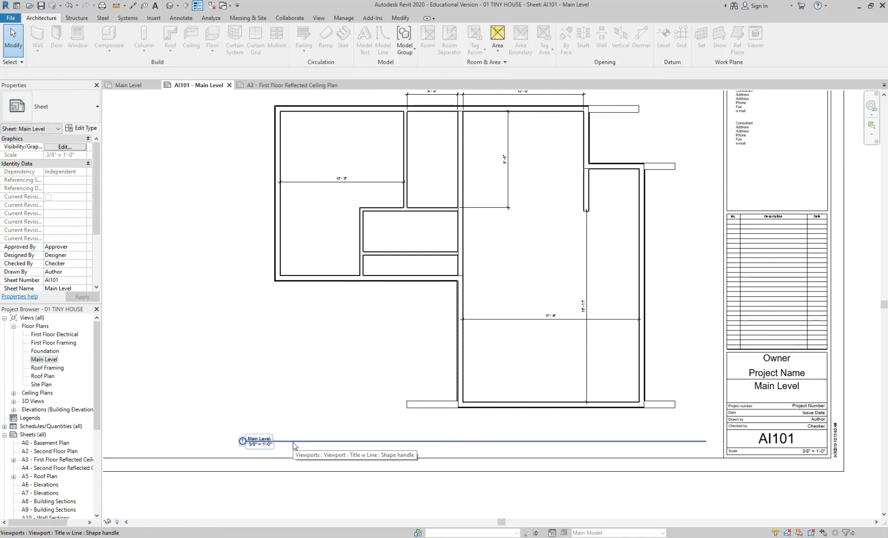
click(366, 283)
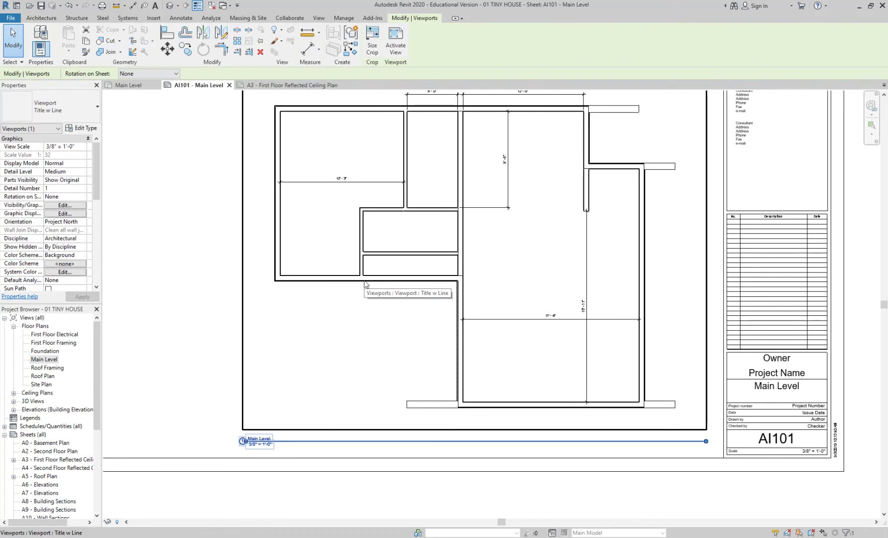
click(175, 344)
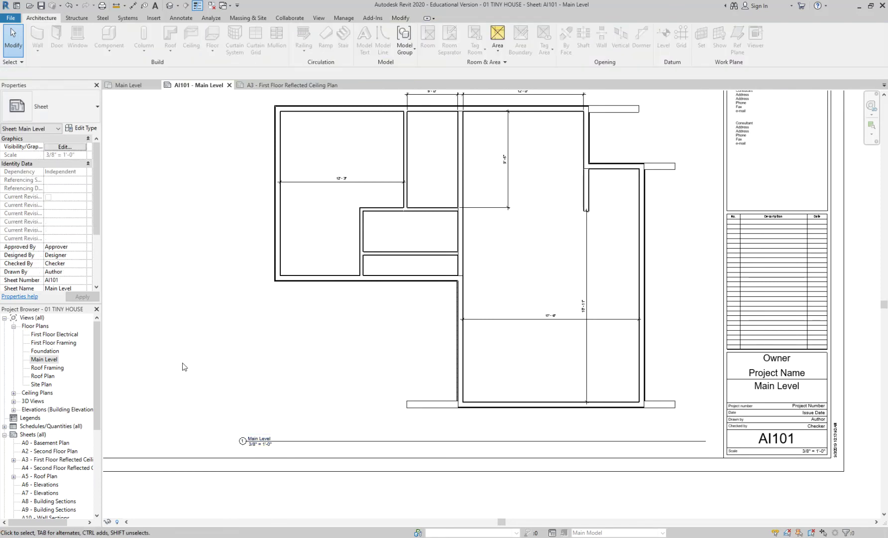
click(298, 442)
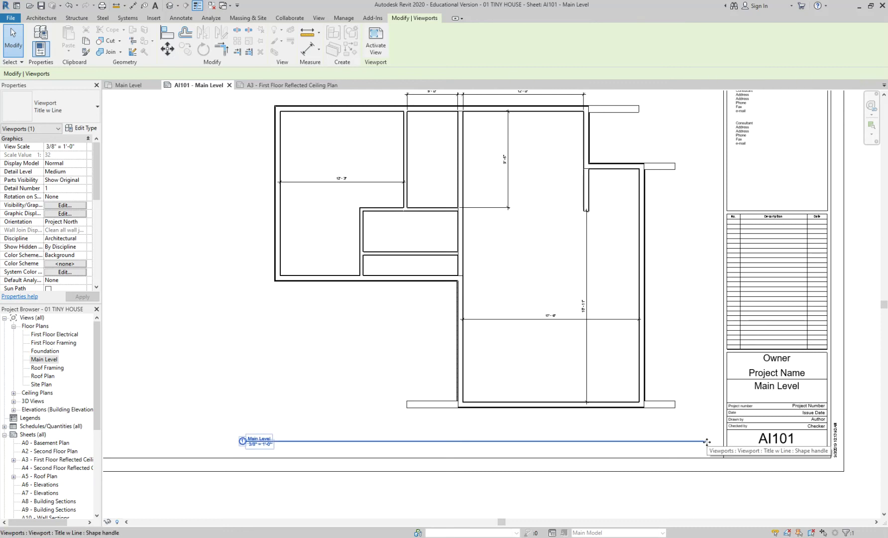
drag(361, 439, 396, 419)
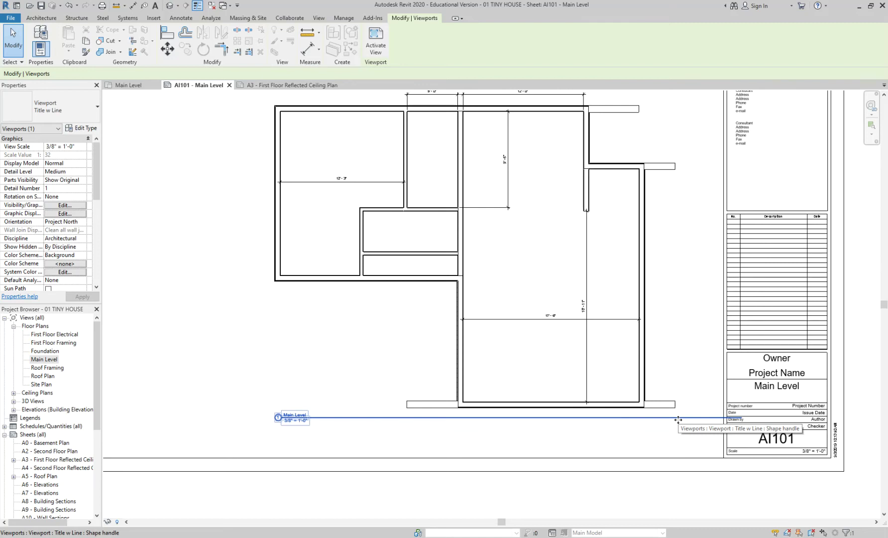
click(449, 454)
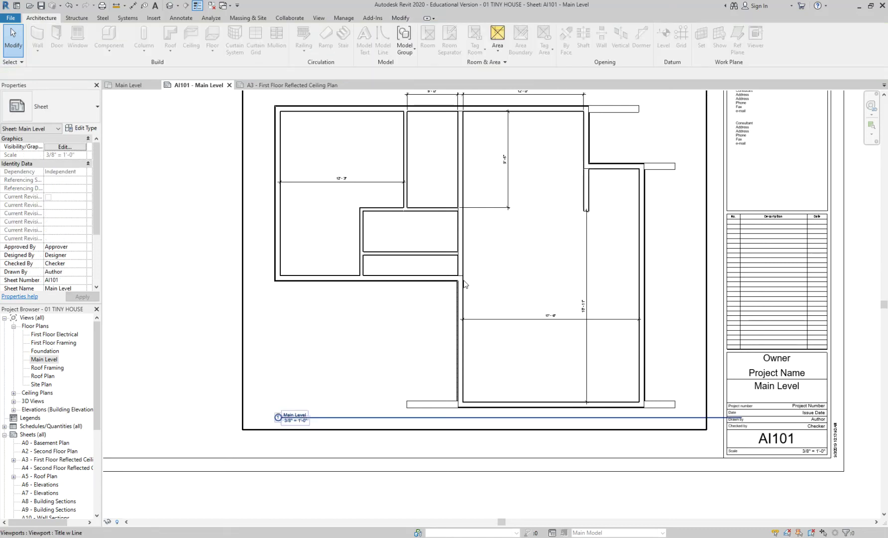
- Shorten the view title line so it ends at the floor plan's rightmost wall, clear of the title block
click(399, 417)
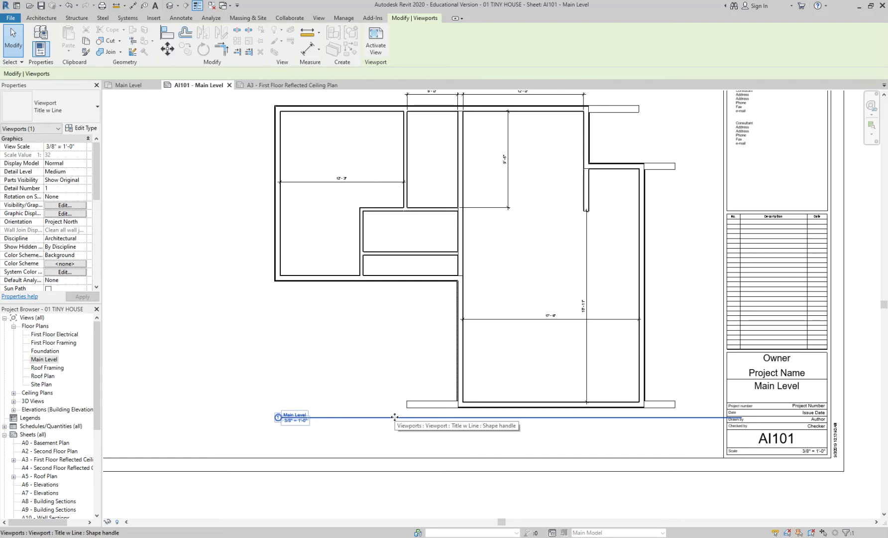
click(445, 285)
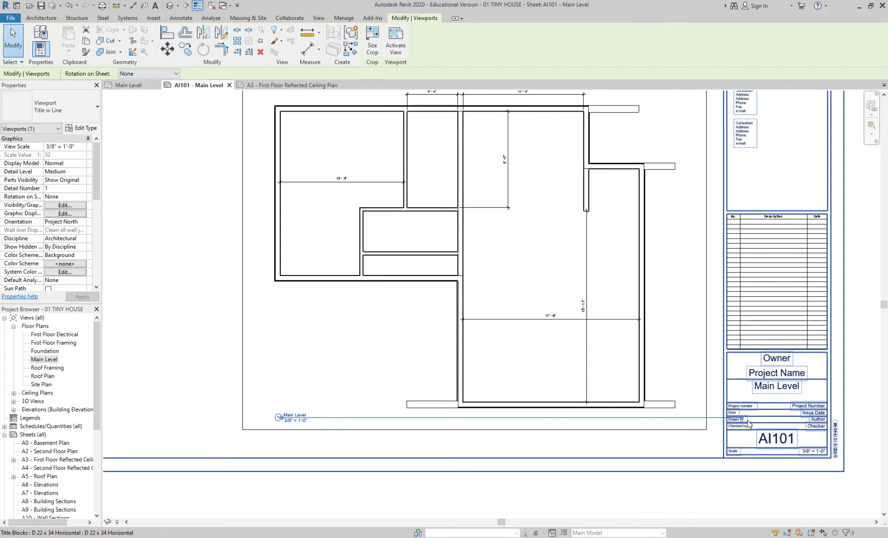
drag(742, 417, 676, 424)
click(684, 449)
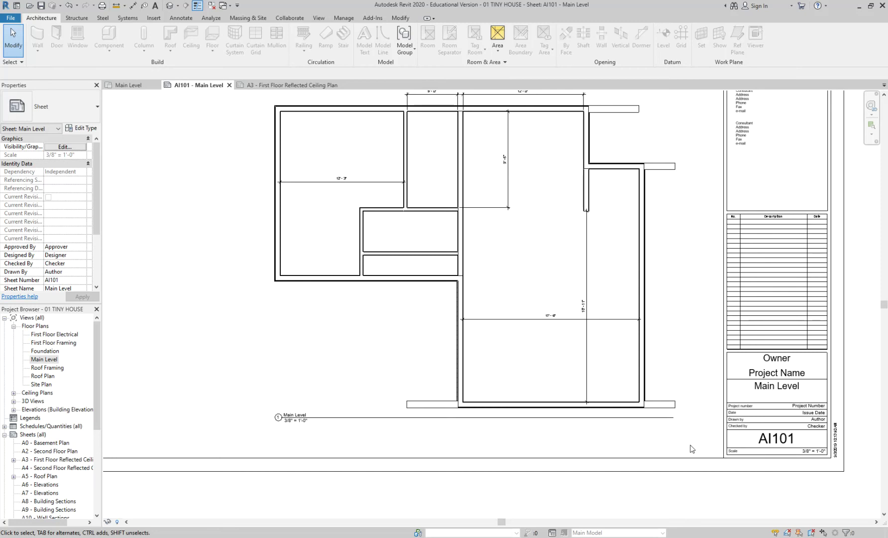
scroll(208, 282, down, 1)
scroll(323, 329, down, 1)
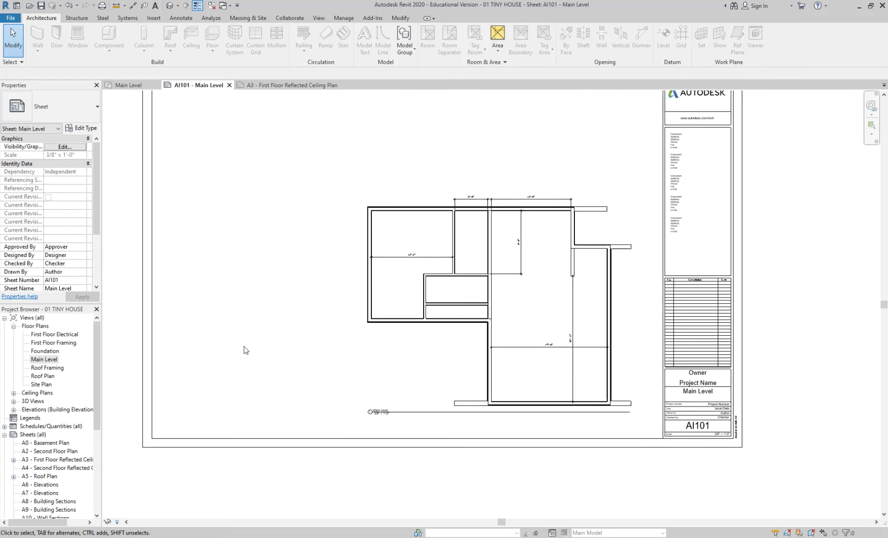
- Try to place the Main Level floor plan on sheet AI101 a second time, dismissing the save reminder without saving
click(81, 359)
click(59, 342)
click(40, 361)
scroll(490, 216, down, 2)
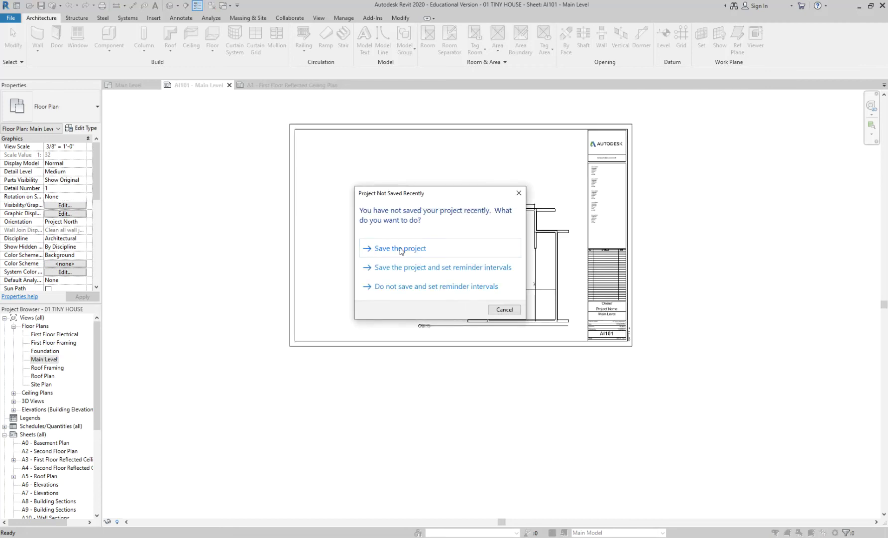
click(520, 193)
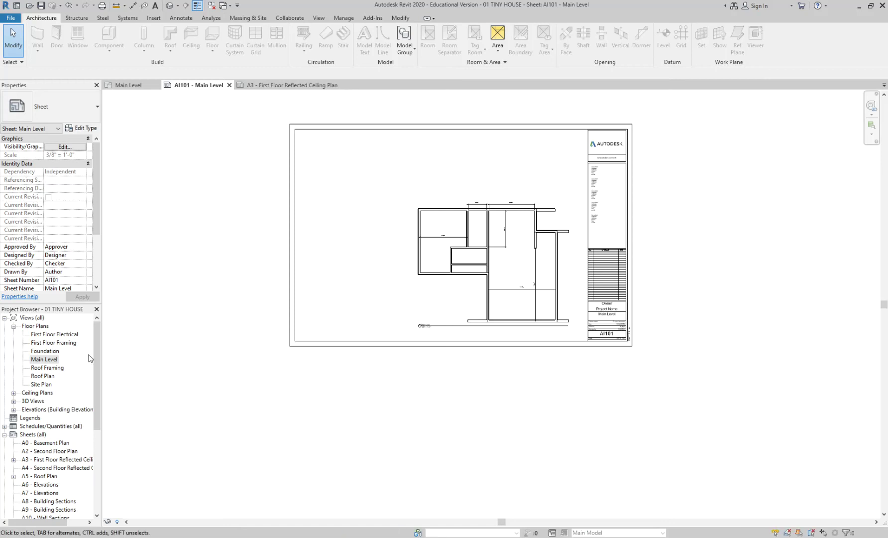
click(49, 359)
drag(290, 256, 333, 232)
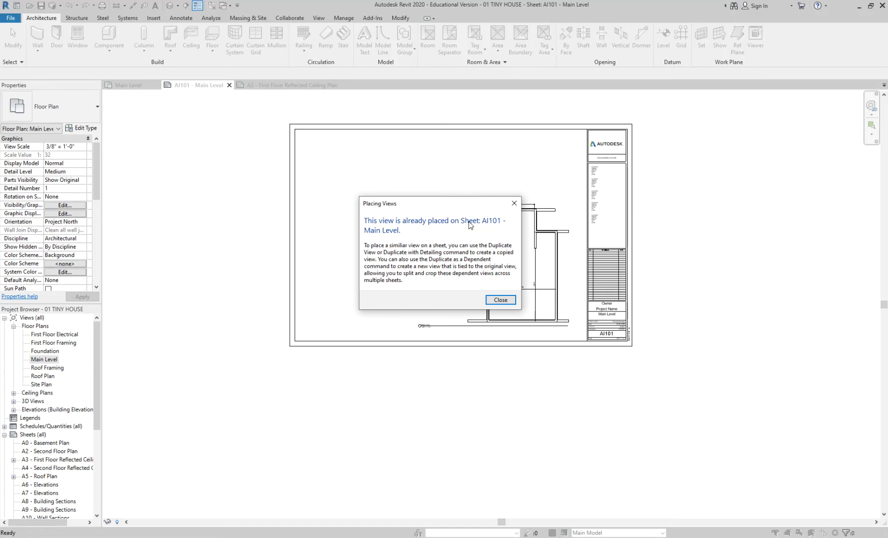
key(Return)
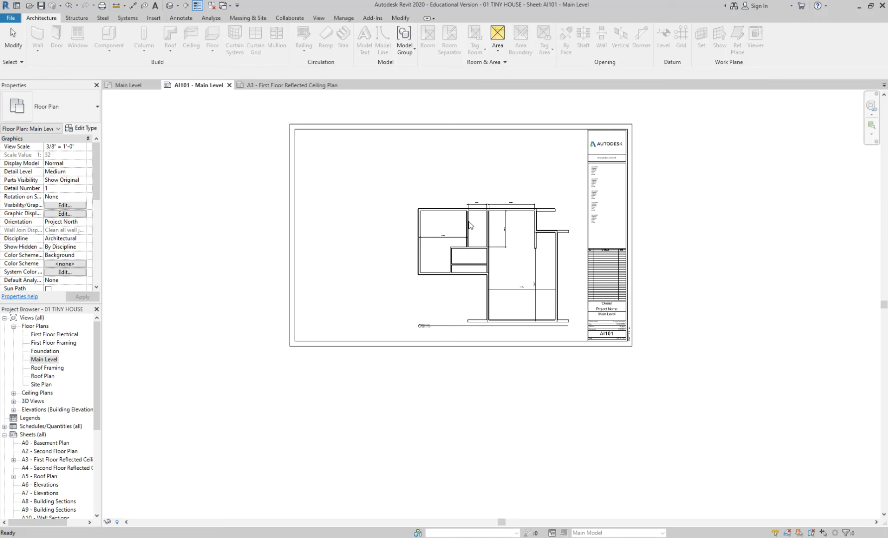
click(692, 312)
- Turn on crop region visibility for the Main Level viewport
scroll(692, 312, up, 3)
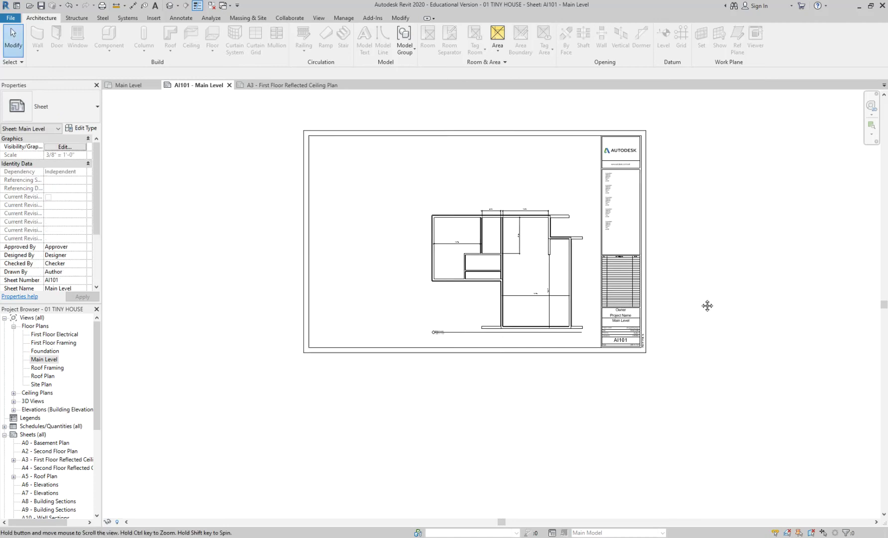
scroll(732, 292, up, 3)
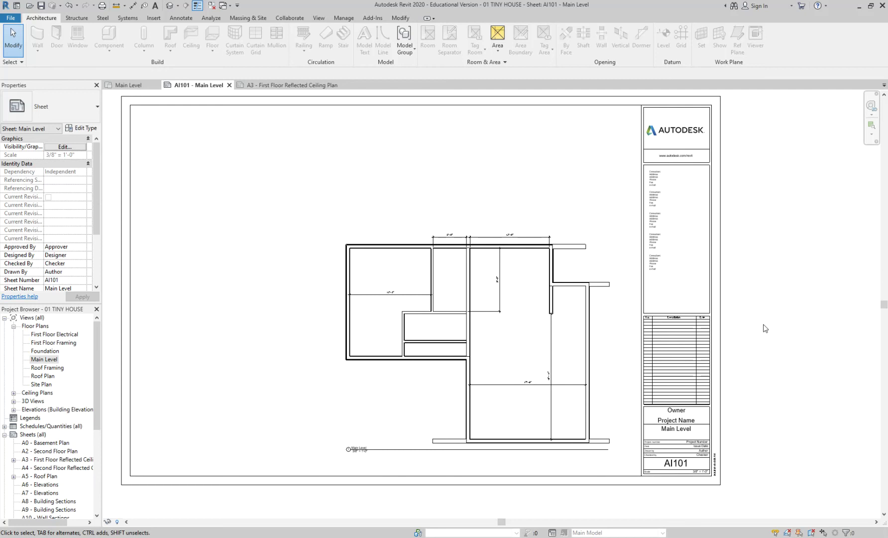
click(354, 256)
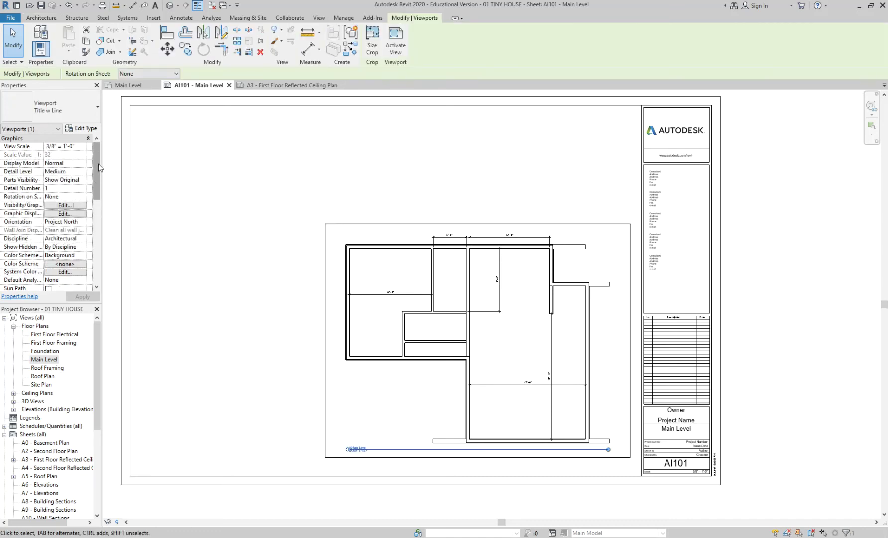
drag(95, 167, 97, 208)
click(48, 239)
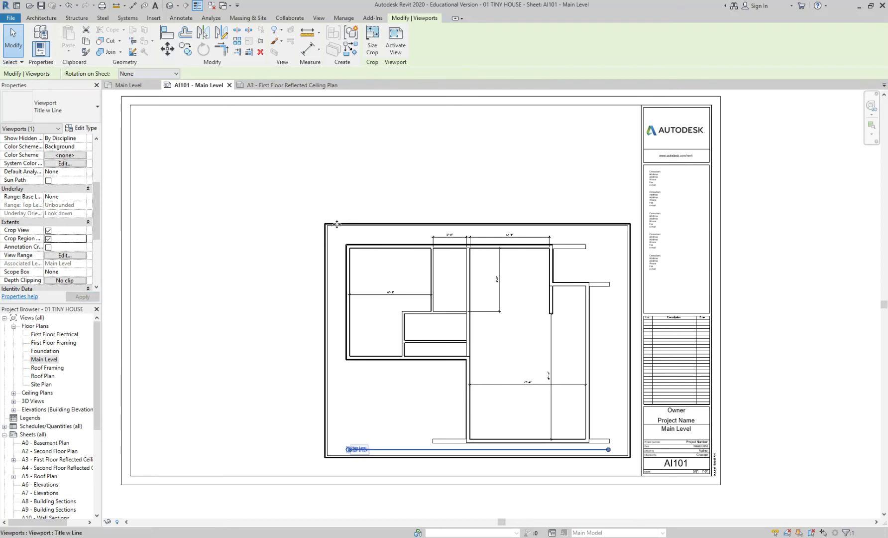
middle_drag(229, 270, 177, 237)
click(208, 239)
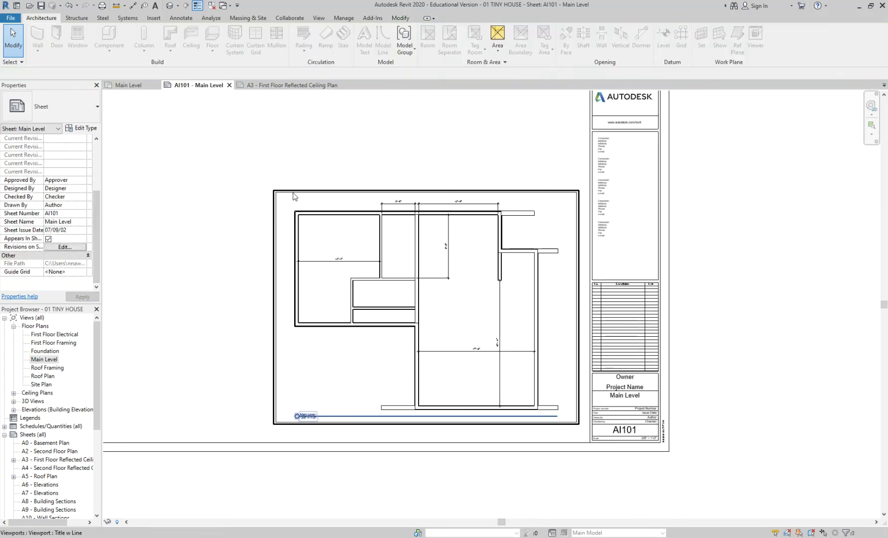
- Hide the Main Level viewport's crop region while keeping Crop View enabled
click(293, 199)
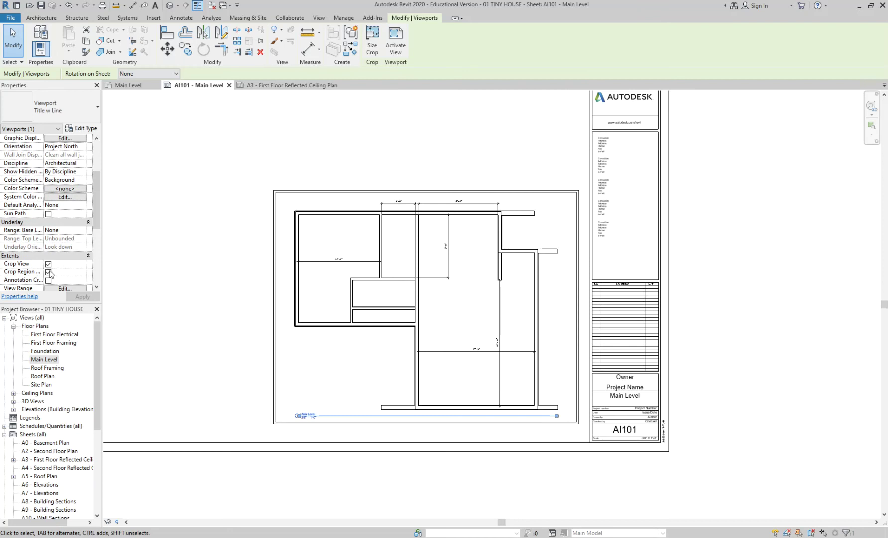
click(48, 265)
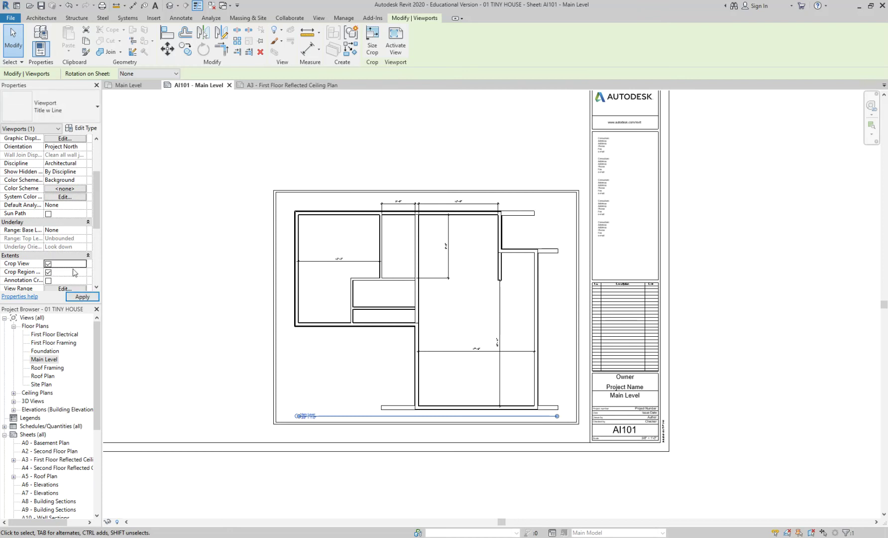
click(207, 252)
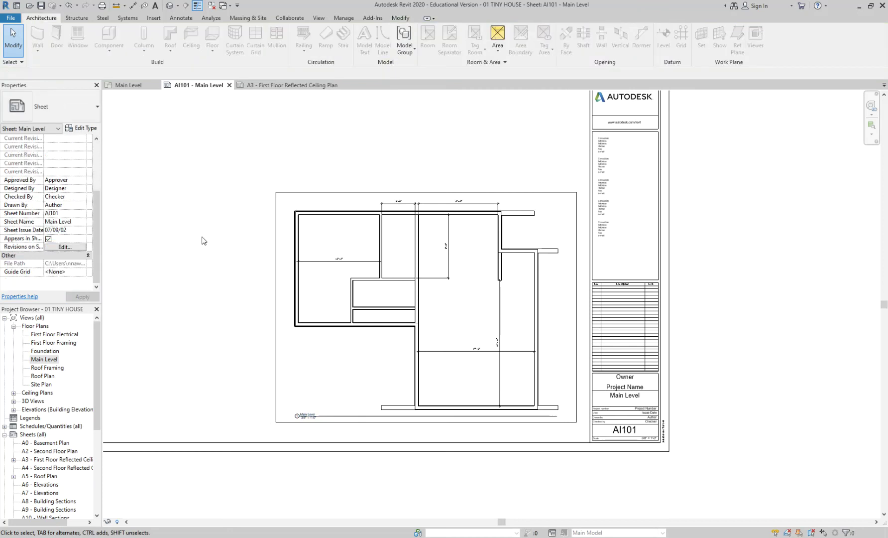
click(285, 232)
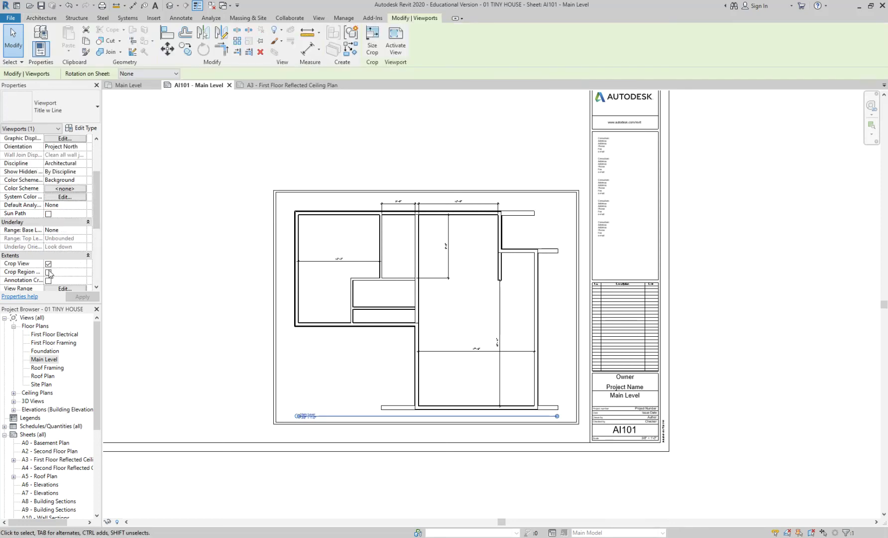
click(174, 278)
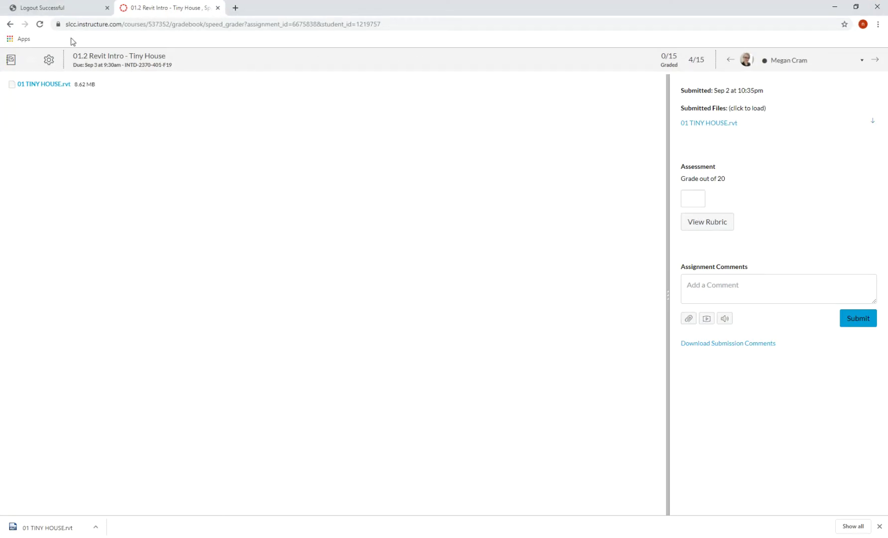
- Switch to Canvas in the browser, go to the Revit for Interior Designers course home page and open the Inbox in a new tab
click(91, 57)
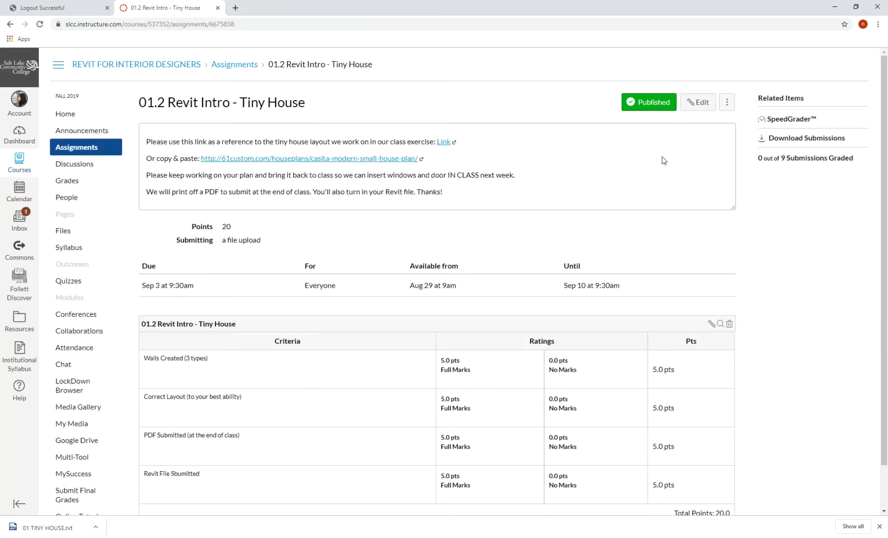
click(86, 114)
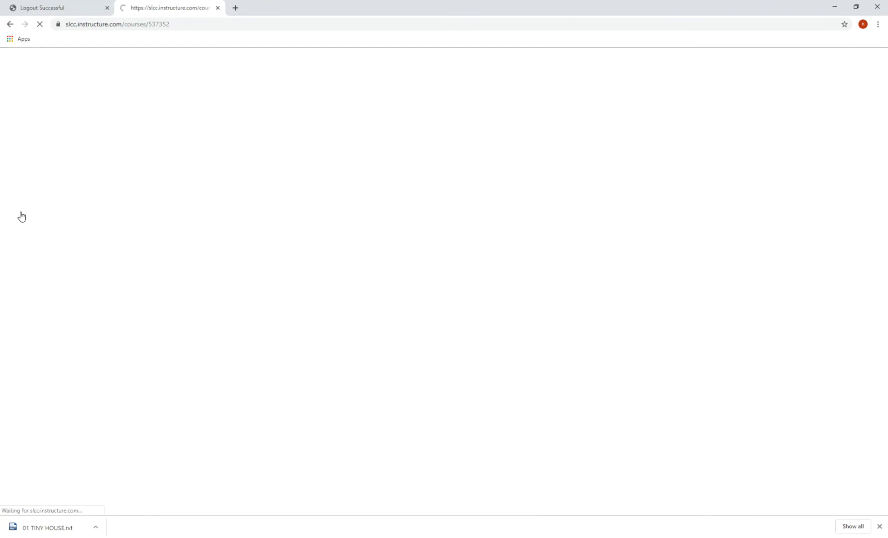
right_click(20, 217)
click(49, 220)
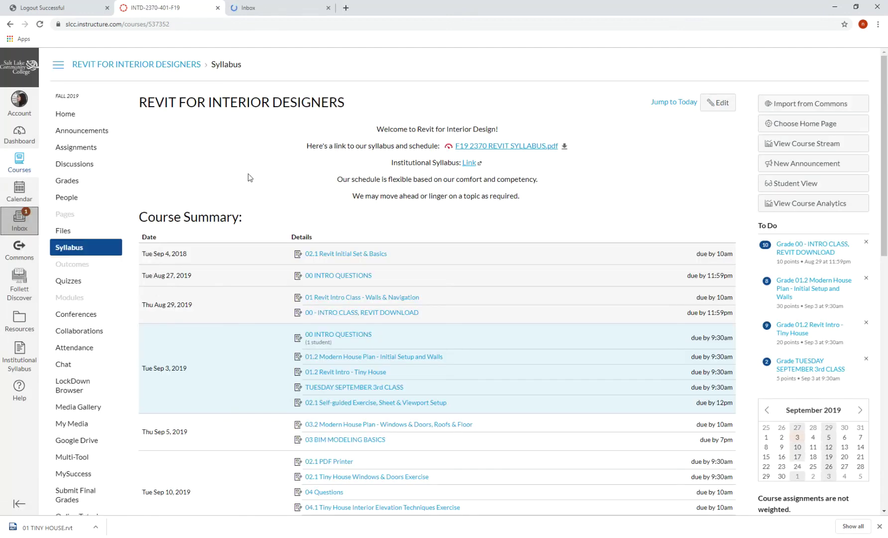
- Enter Student View for the course and open the 02.1 PDF Printer assignment
click(778, 188)
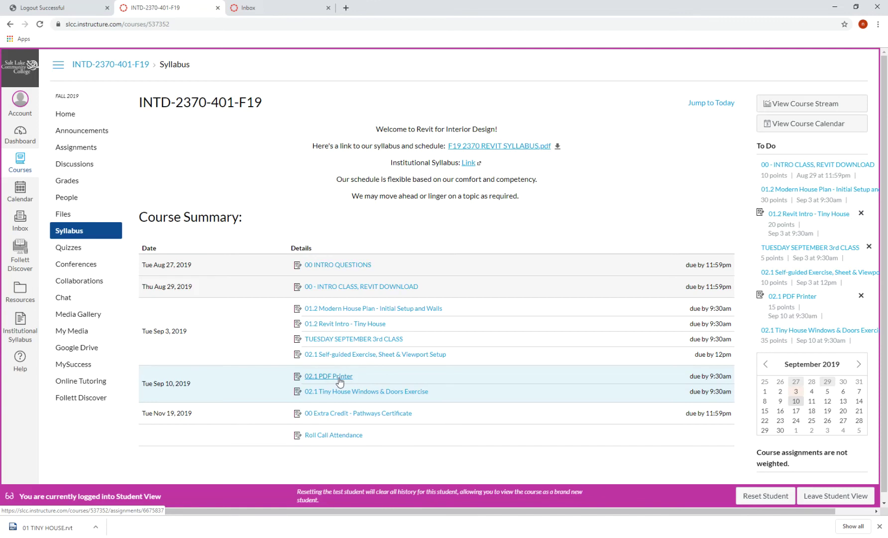
click(339, 379)
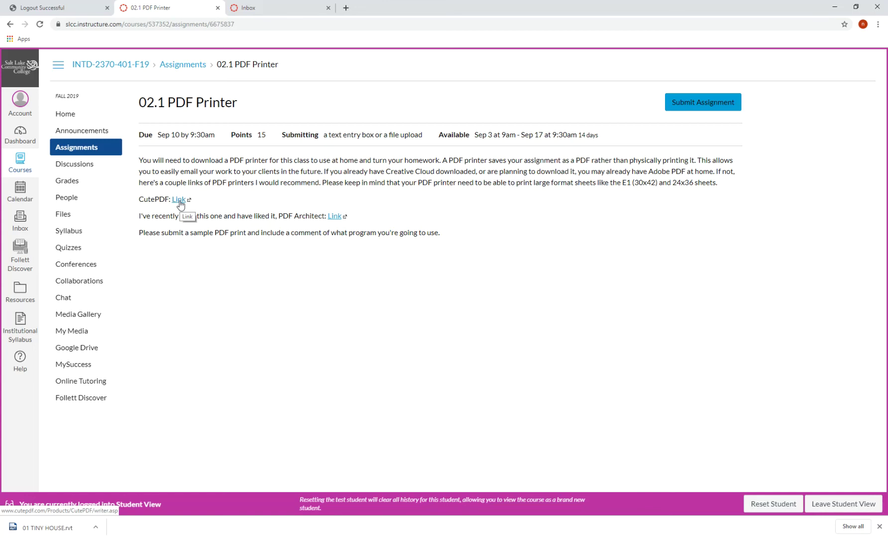
- Open the CutePDF and PDF Architect pages linked in the 02.1 PDF Printer assignment
click(179, 200)
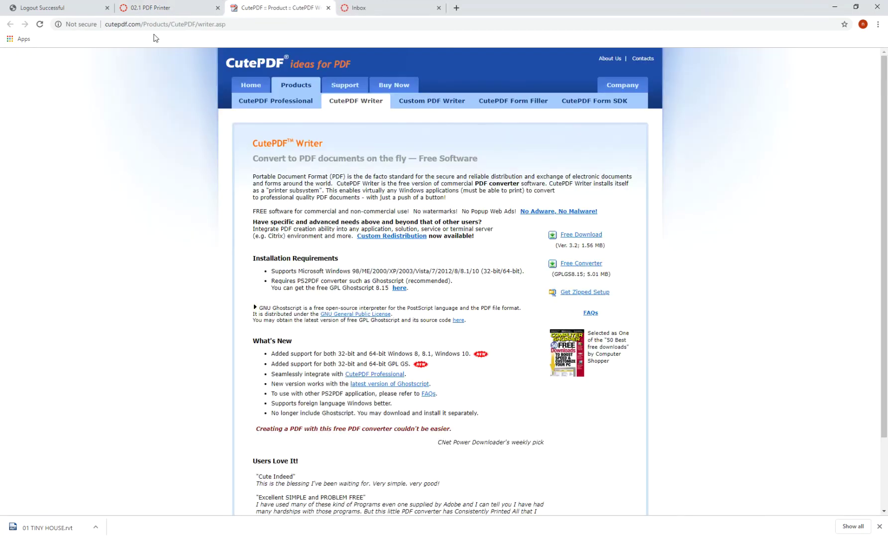
click(154, 10)
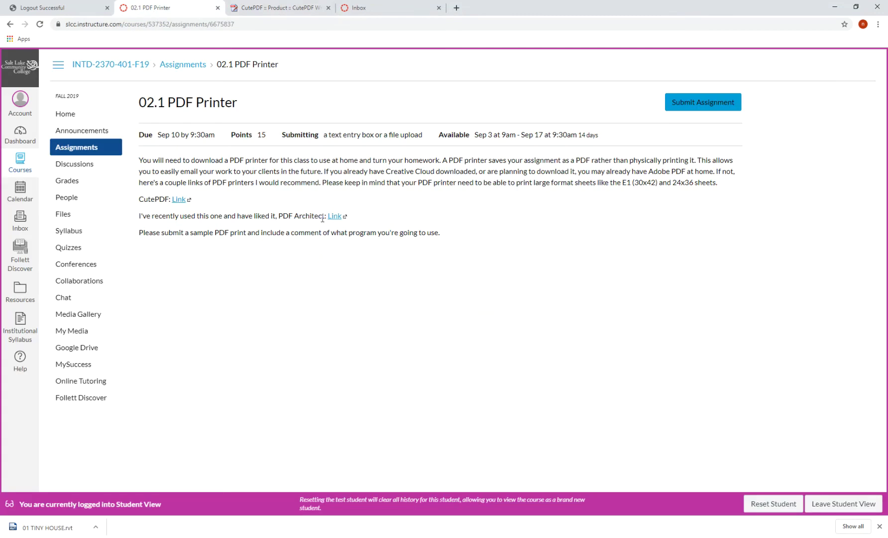
click(334, 217)
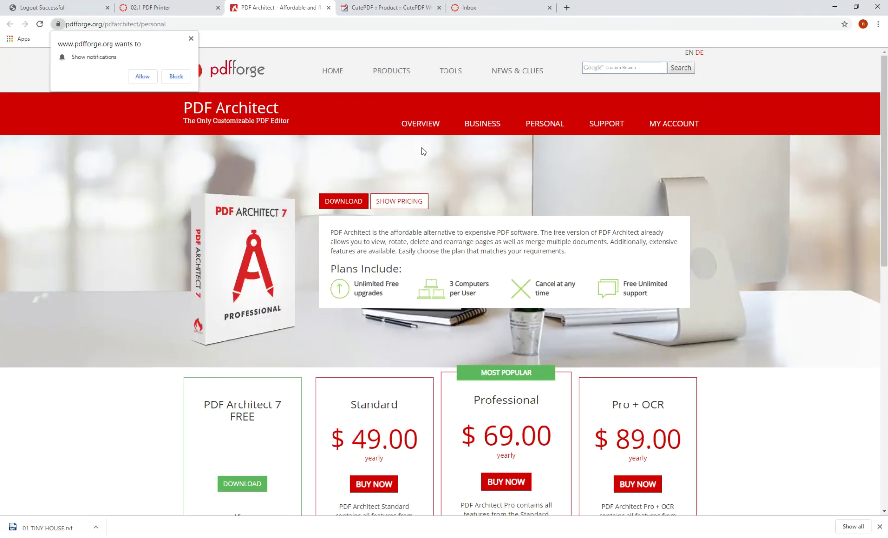
- Return to the CutePDF Writer page and locate its free download link
click(379, 8)
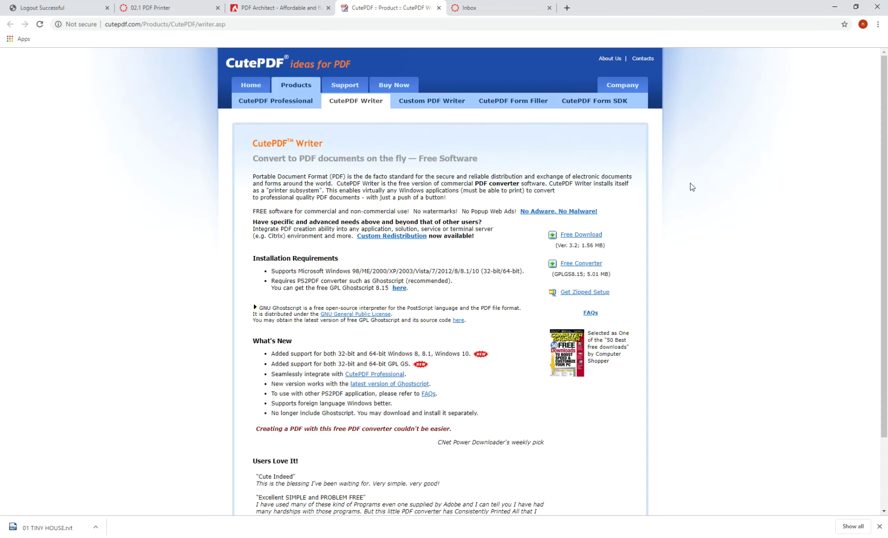
scroll(691, 191, down, 1)
scroll(691, 191, down, 1)
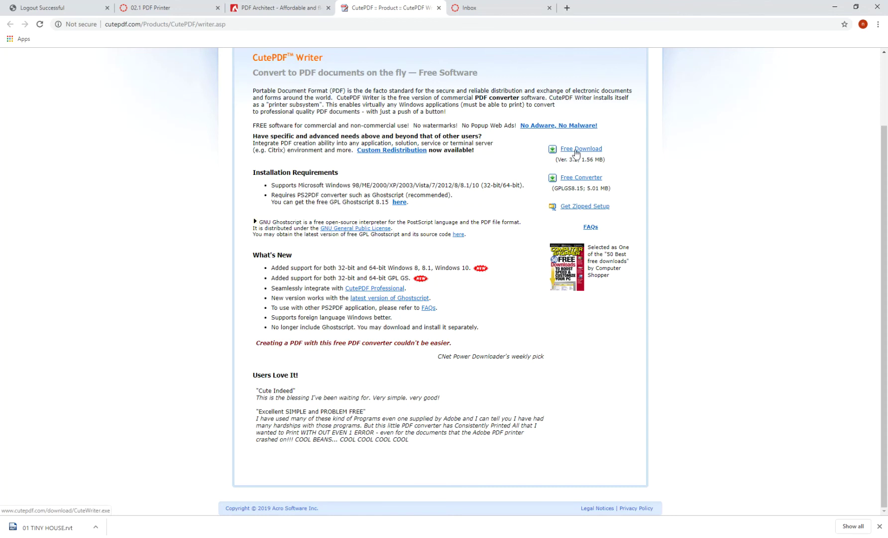
- Download CutePDF Writer and install it with the recommended free PS2PDF converter, accepting the license agreement
scroll(580, 152, up, 2)
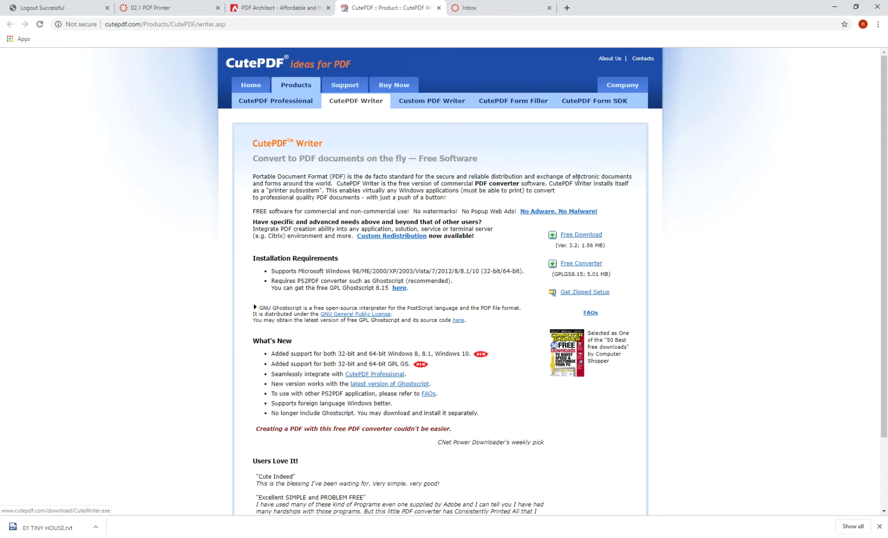
click(589, 237)
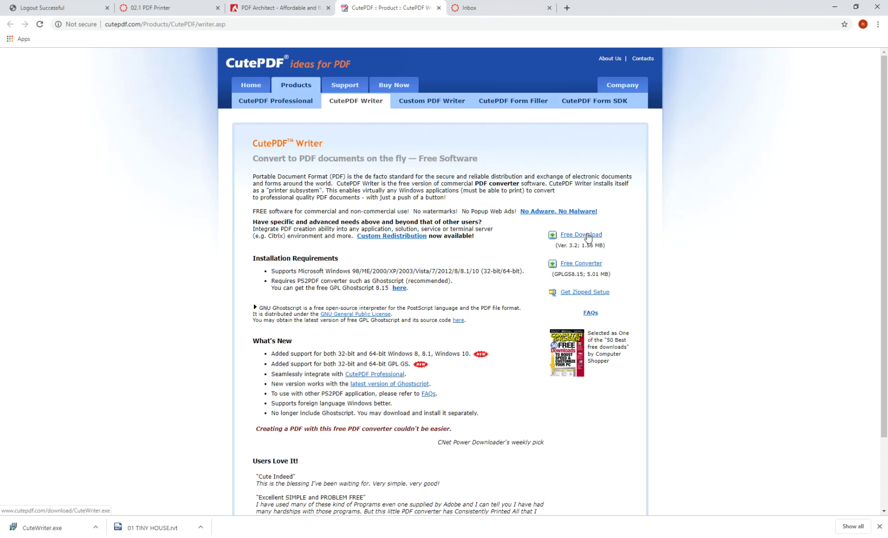
click(35, 530)
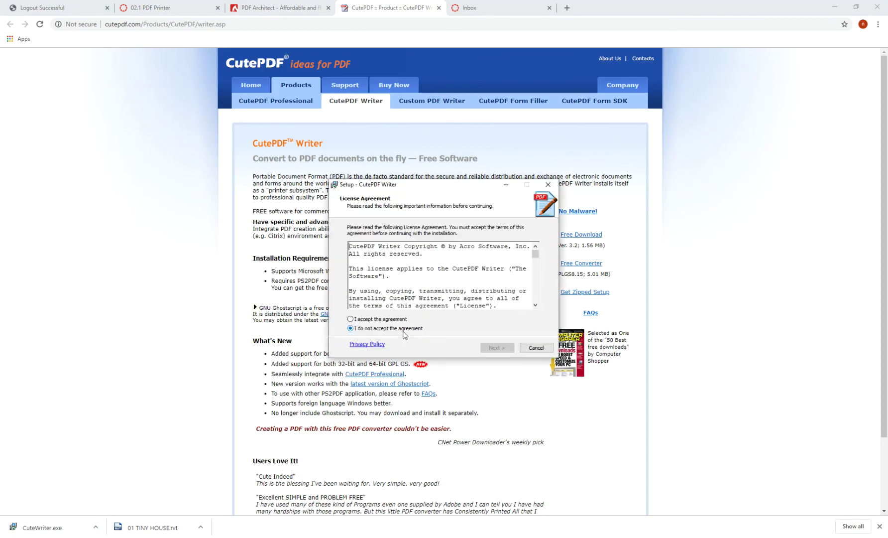
click(397, 319)
click(498, 347)
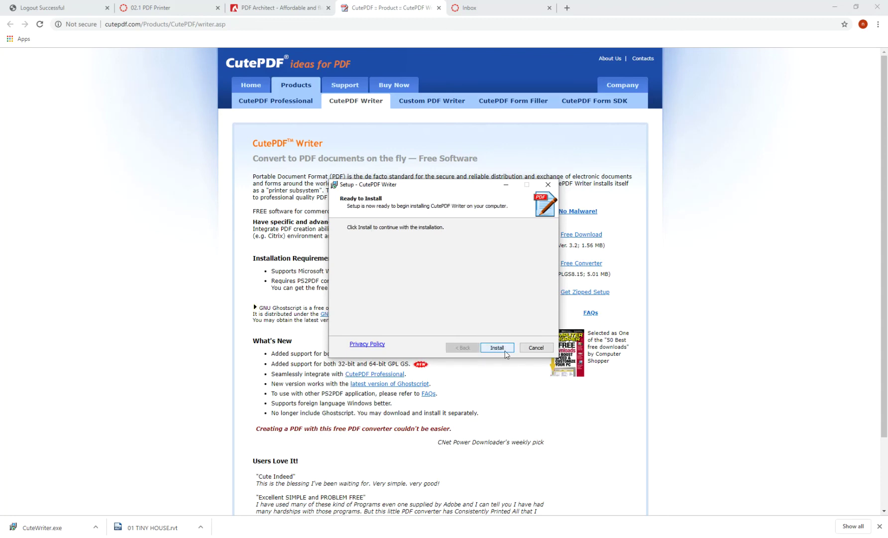
click(499, 351)
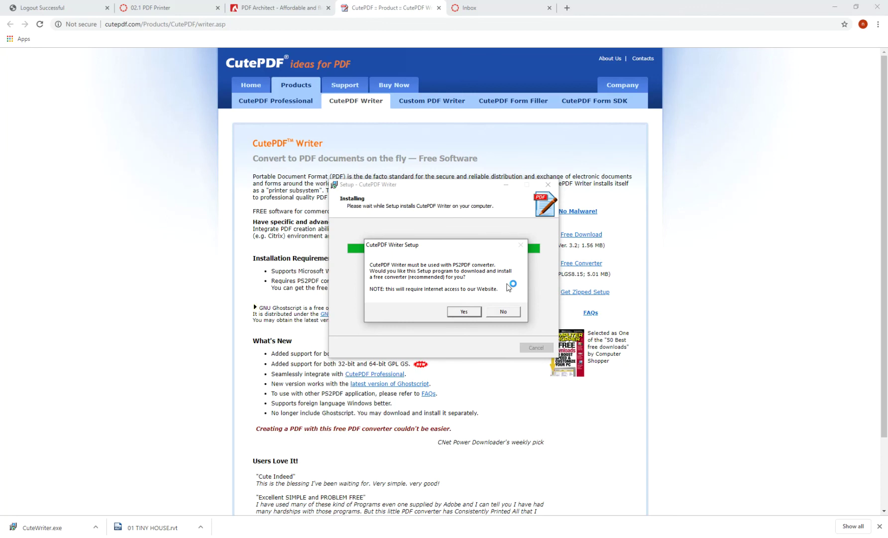
click(471, 312)
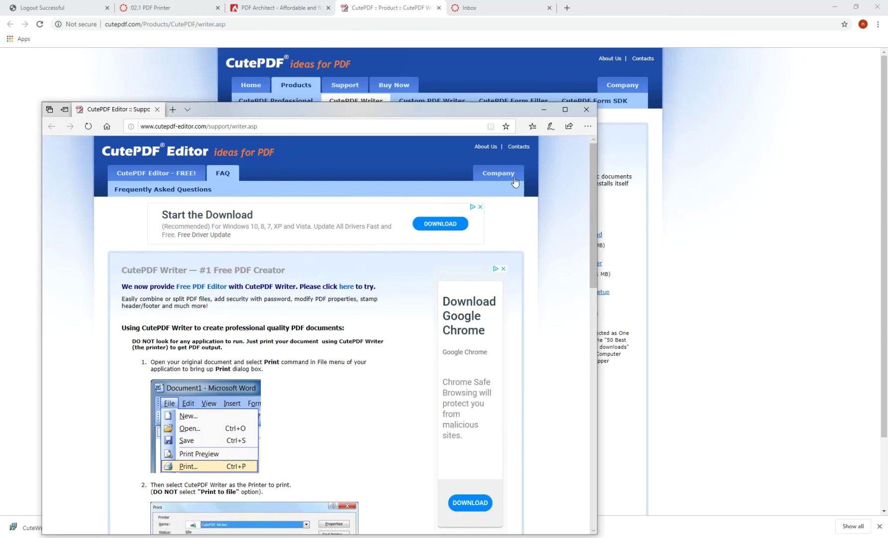
- Read through the CutePDF Writer usage instructions and close their browser window
scroll(407, 328, down, 7)
scroll(407, 328, down, 5)
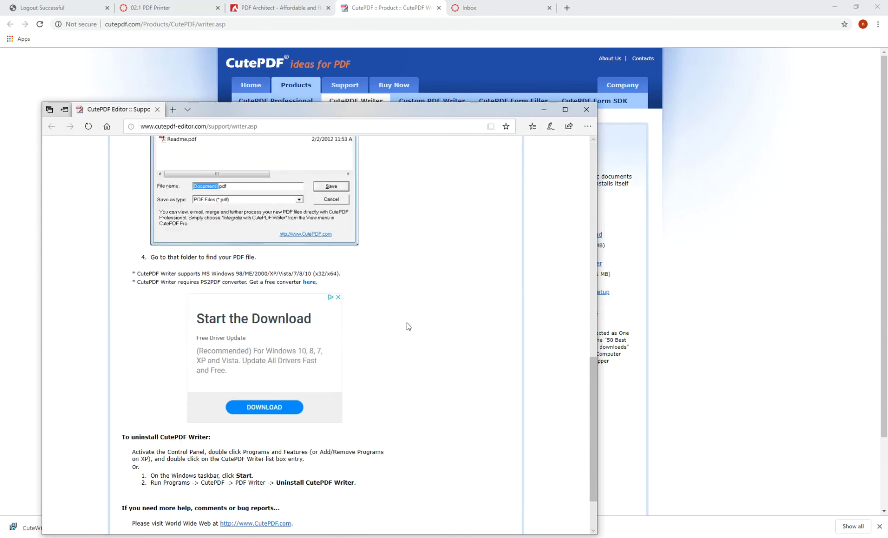
click(586, 110)
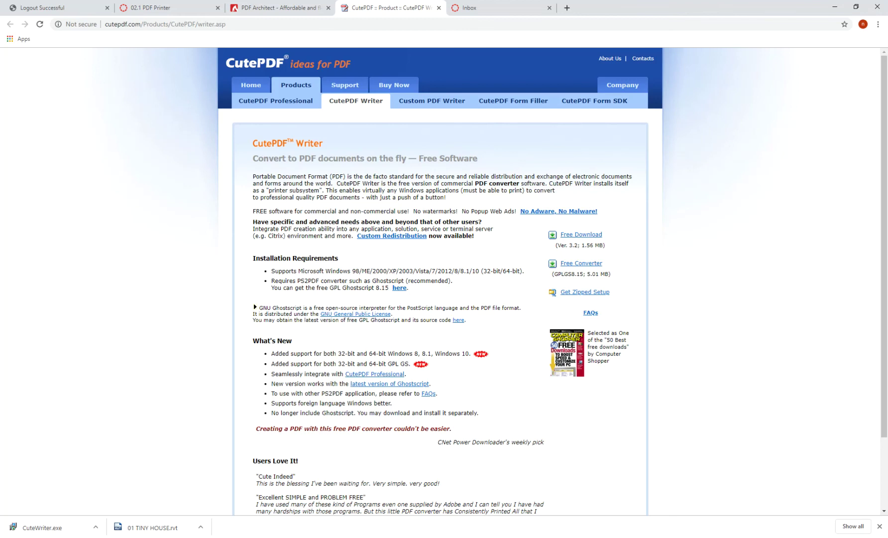
- Switch to Revit and look through the available printers in the Print dialog for the AI101 - Main Level sheet
mouse_move(397, 537)
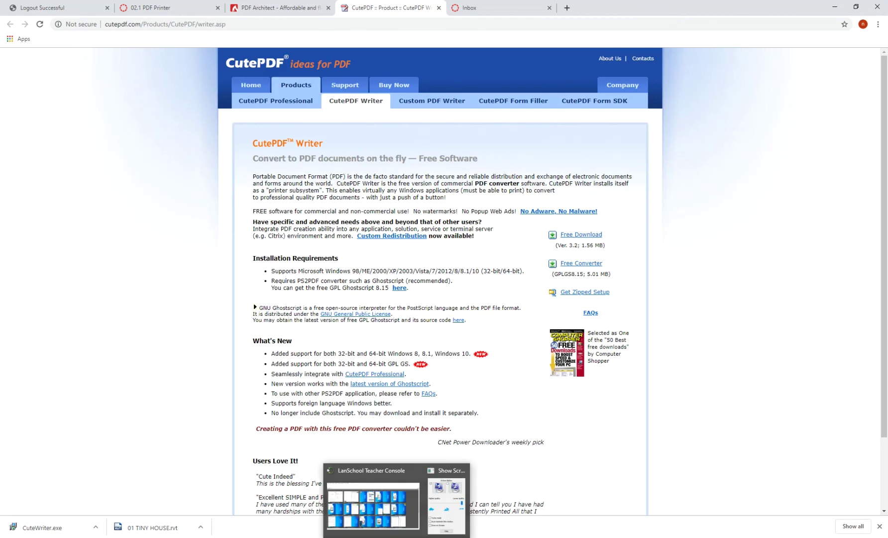
right_click(329, 537)
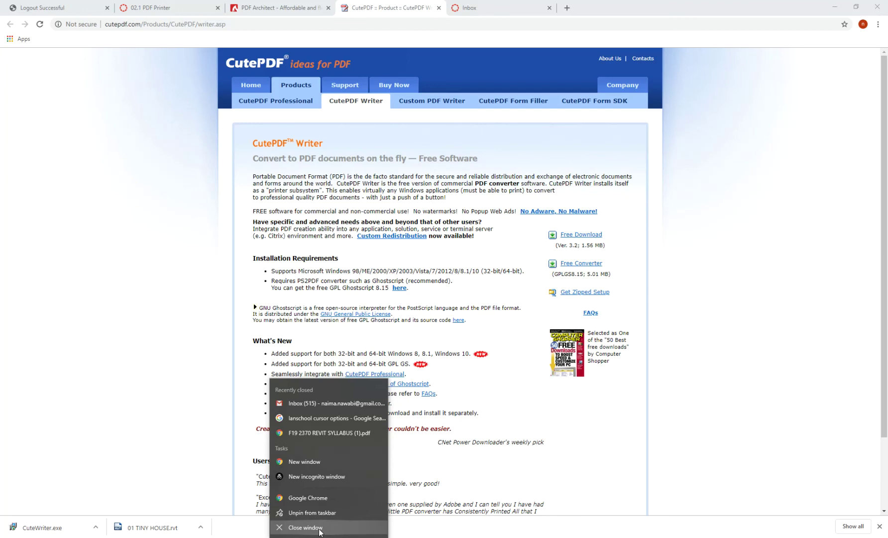
click(668, 409)
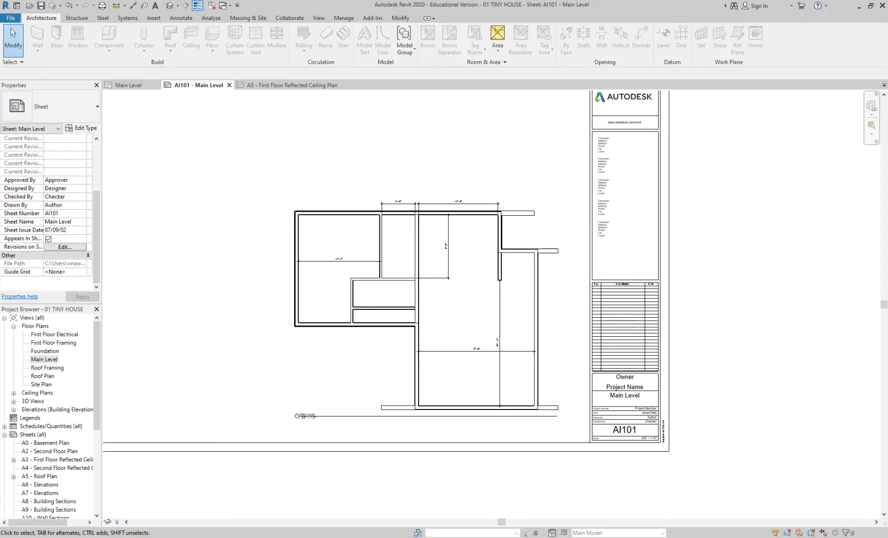
scroll(465, 165, down, 3)
scroll(429, 203, up, 2)
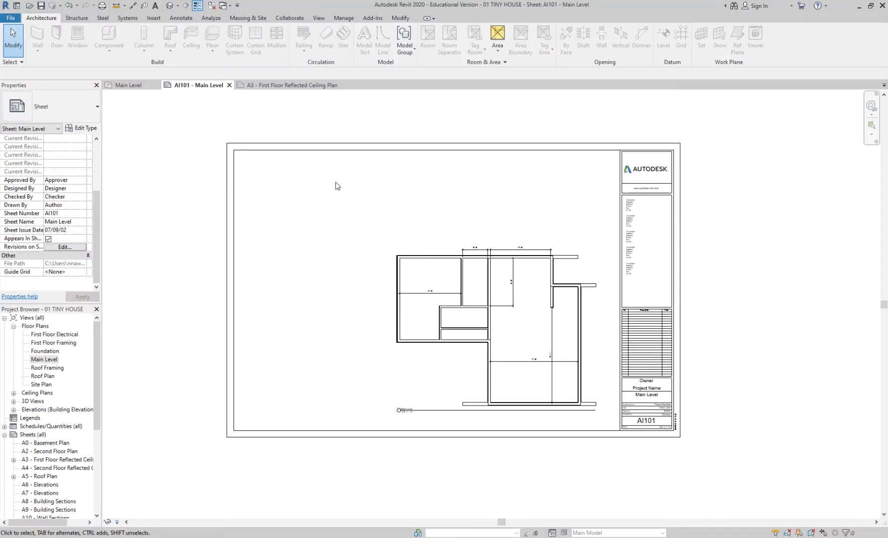
click(17, 19)
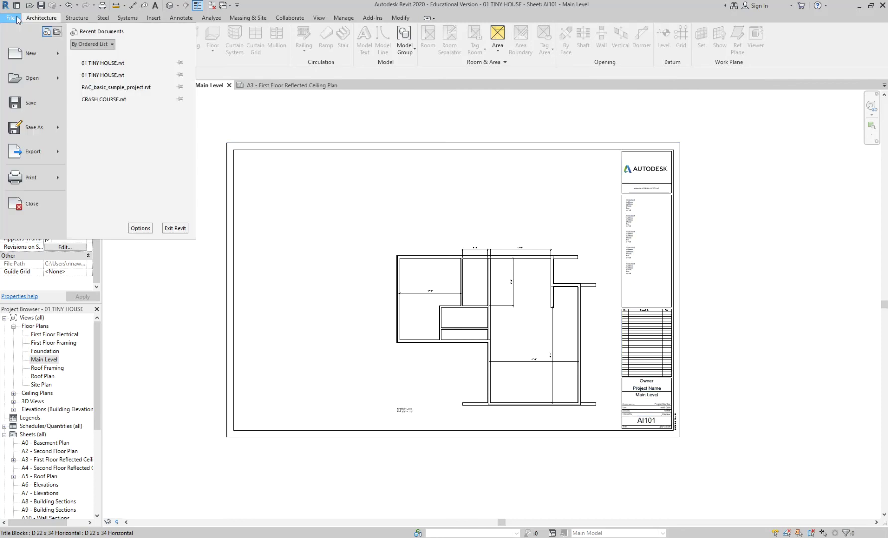
mouse_move(52, 182)
click(266, 116)
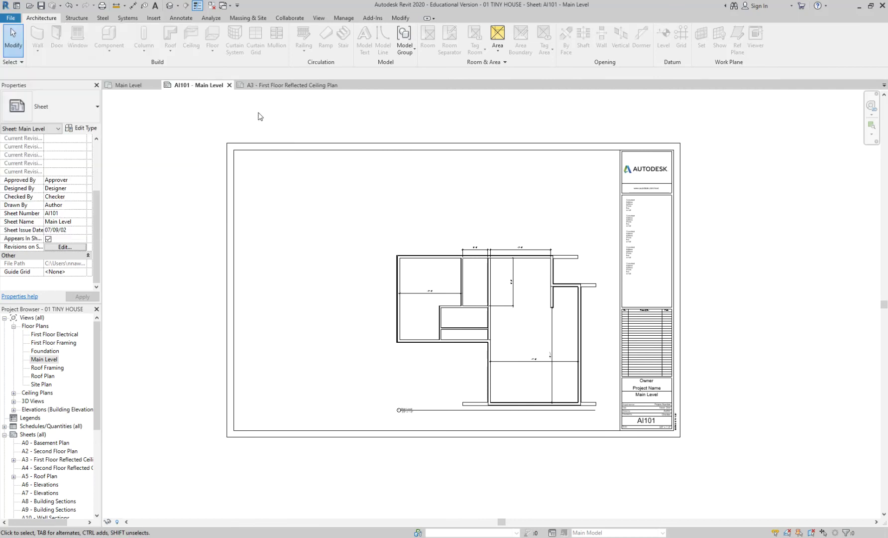
click(104, 6)
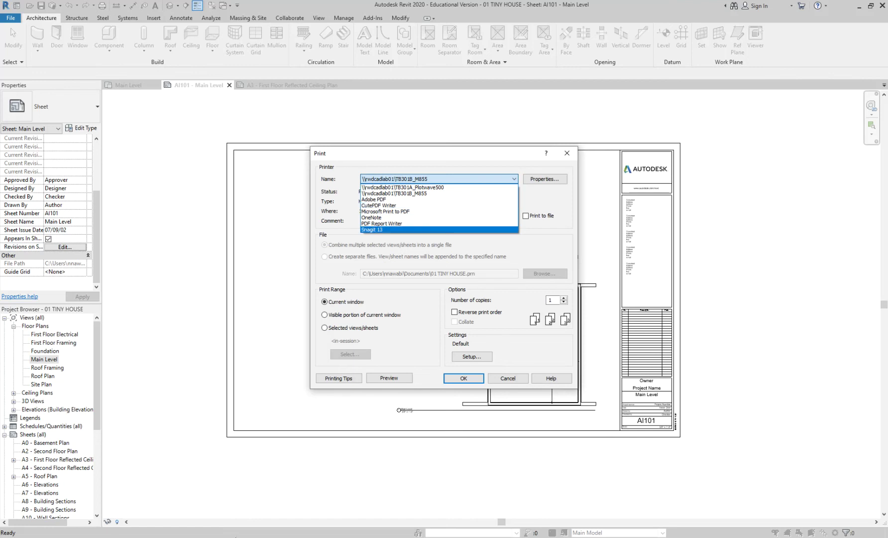
mouse_move(261, 536)
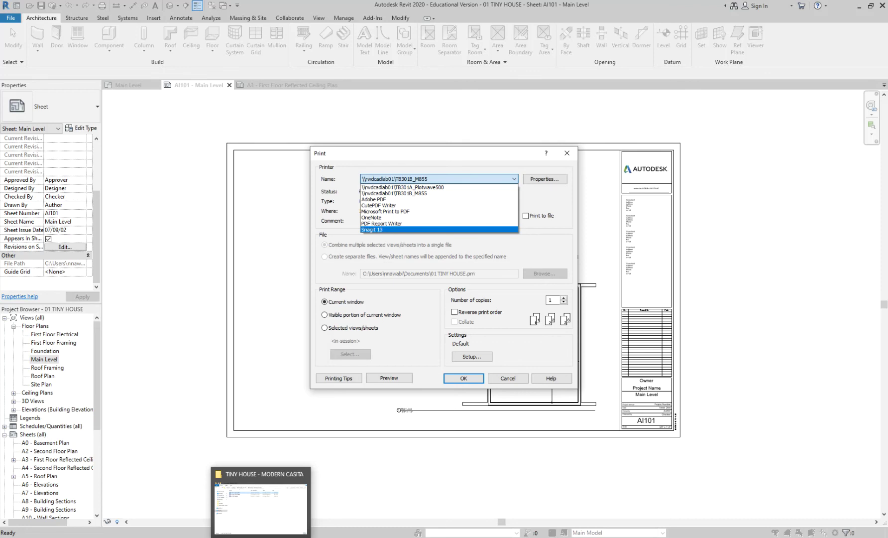
click(381, 478)
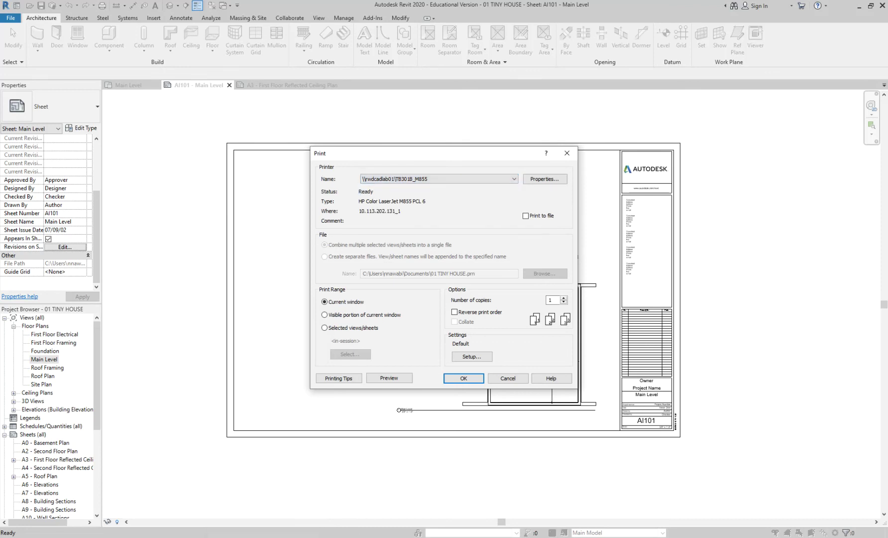
- Show the desktop and move the Google Chrome shortcut out of the icon grid toward the taskbar
mouse_move(238, 536)
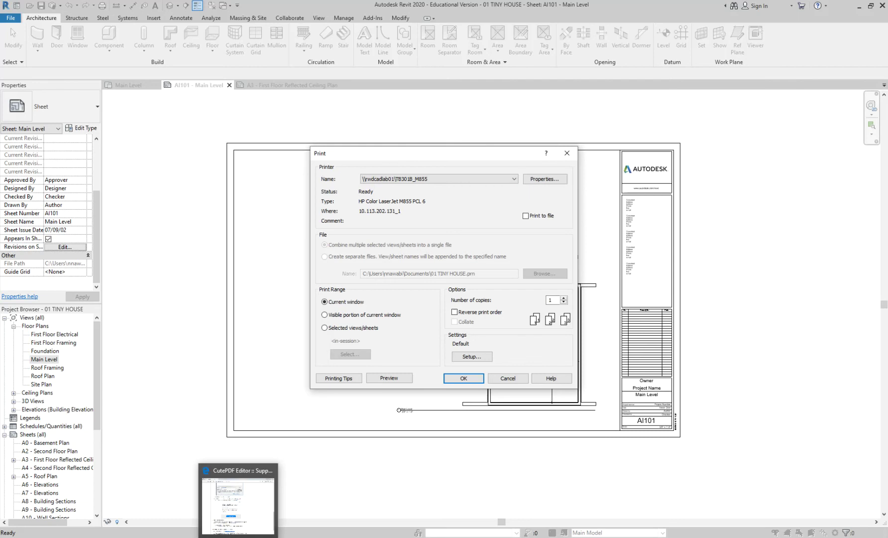
mouse_move(329, 536)
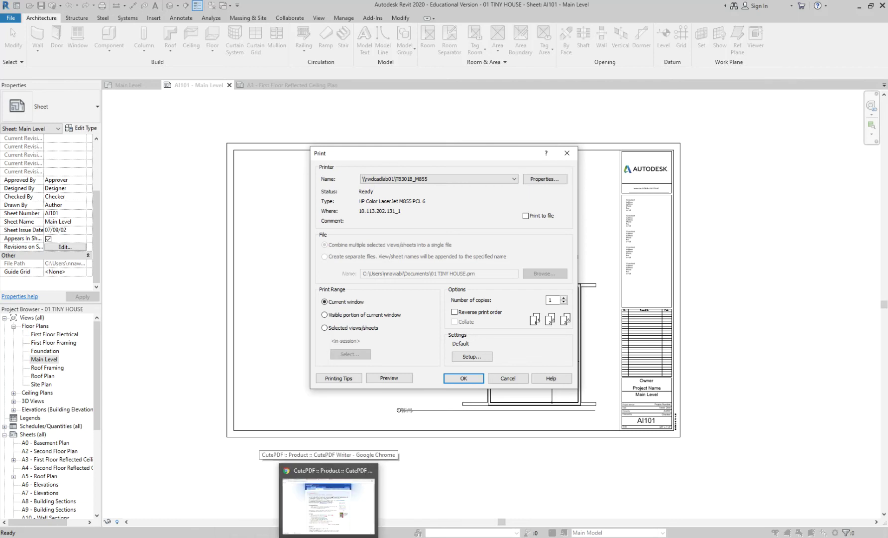
click(329, 503)
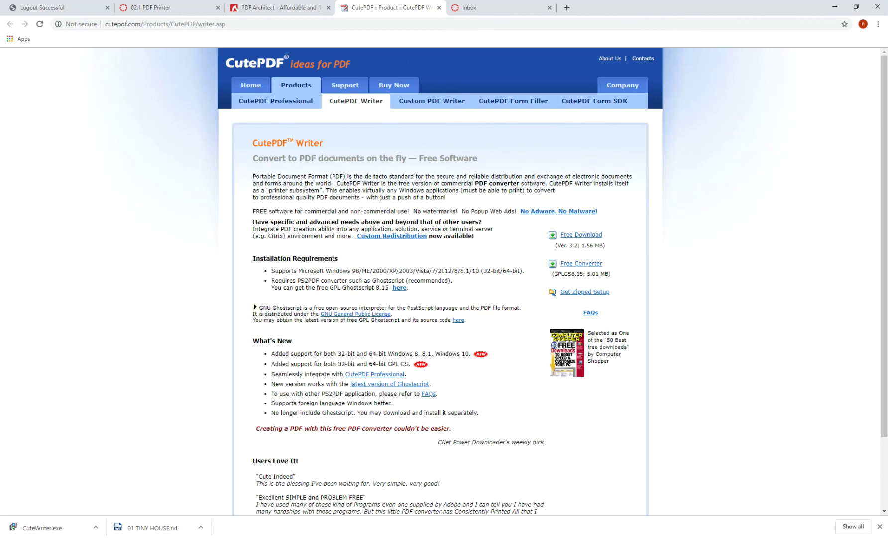
mouse_move(329, 537)
key(super+d)
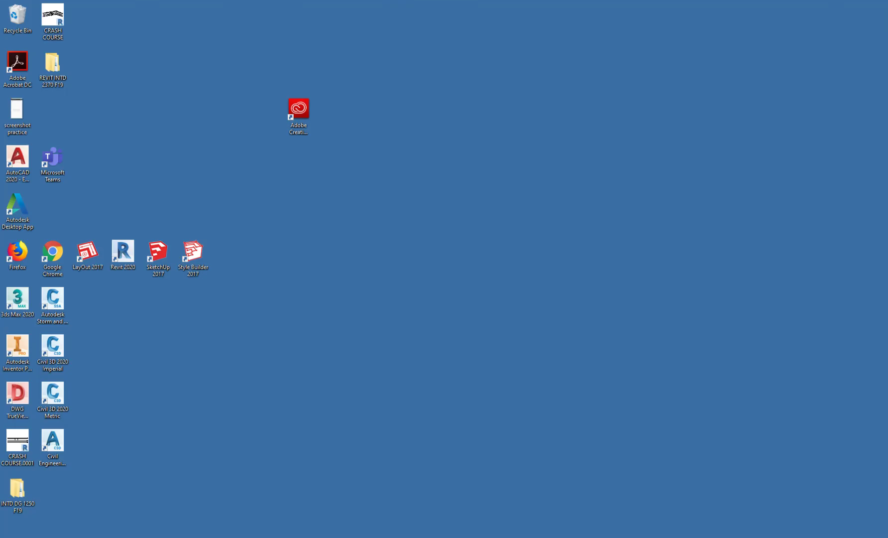
drag(57, 249, 396, 120)
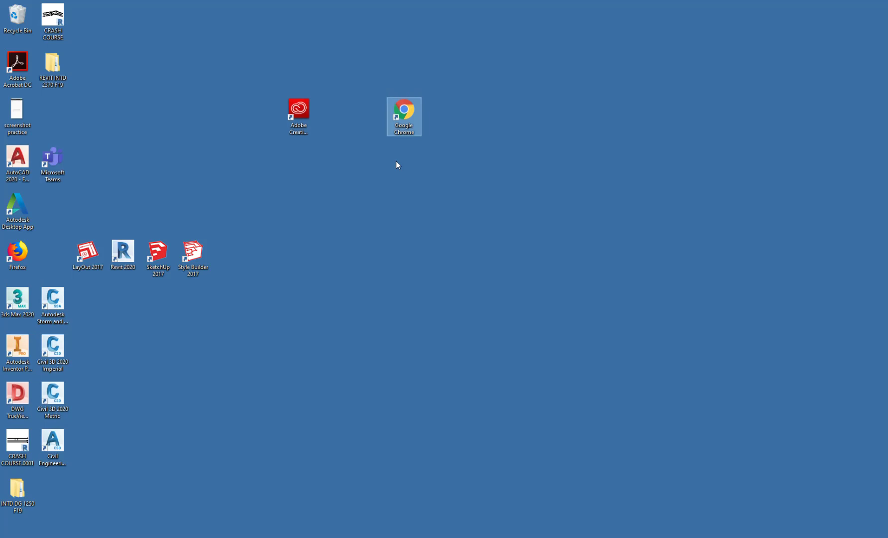
click(444, 129)
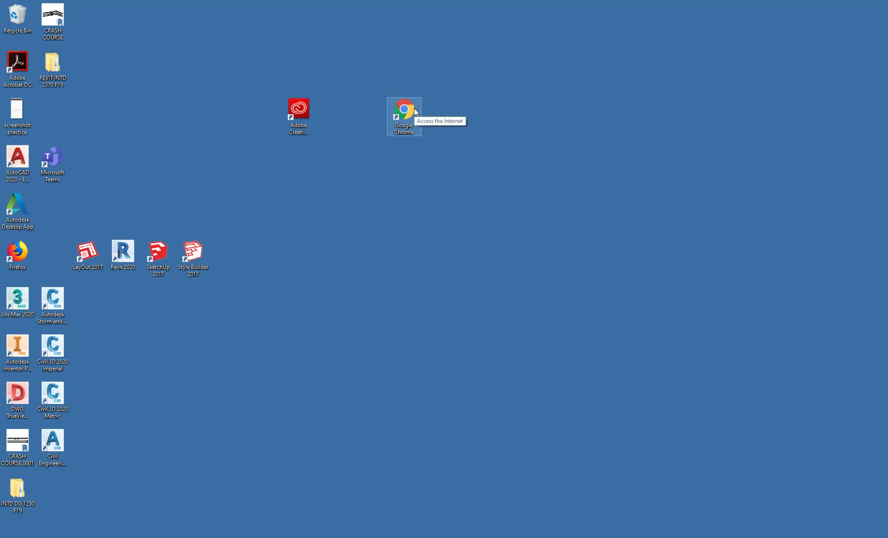
drag(414, 113, 422, 486)
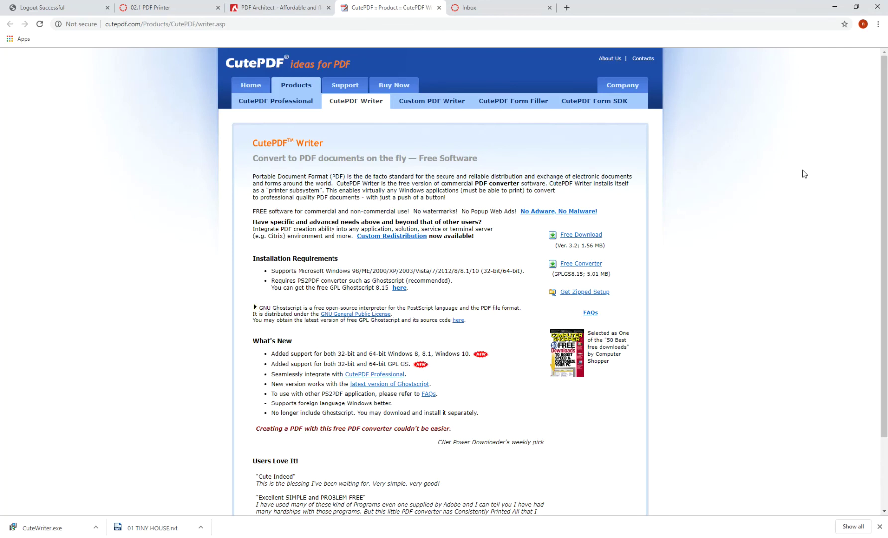
- Review Chrome's download list and return to the AI101 sheet in Revit, dismissing the open Print dialog
key(ctrl+j)
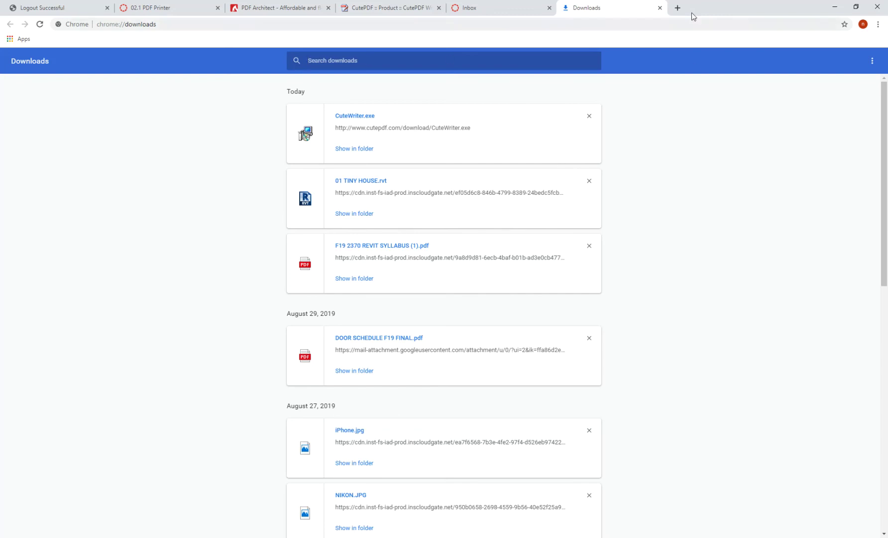
click(660, 8)
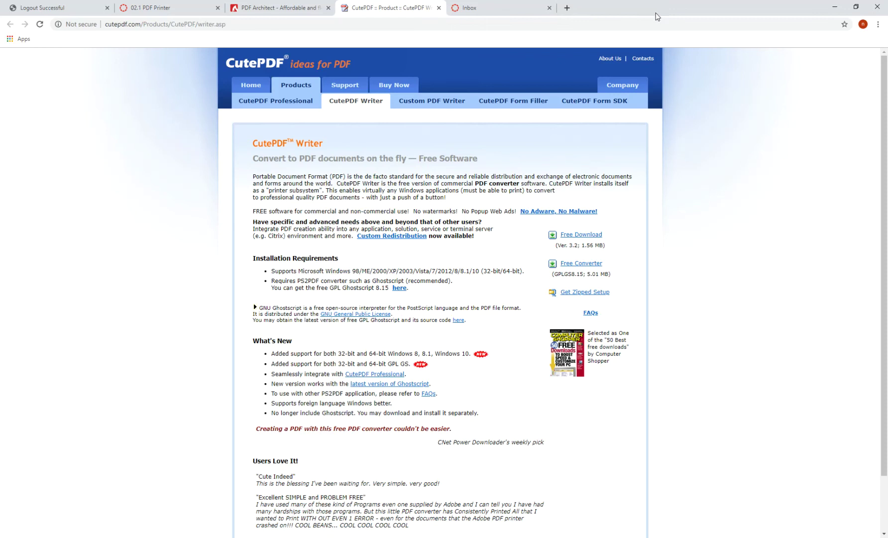
click(832, 9)
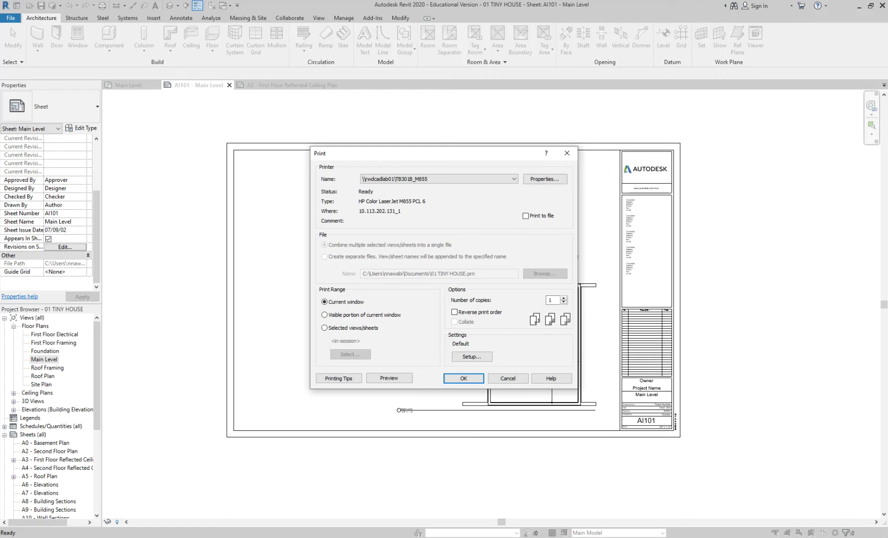
key(Return)
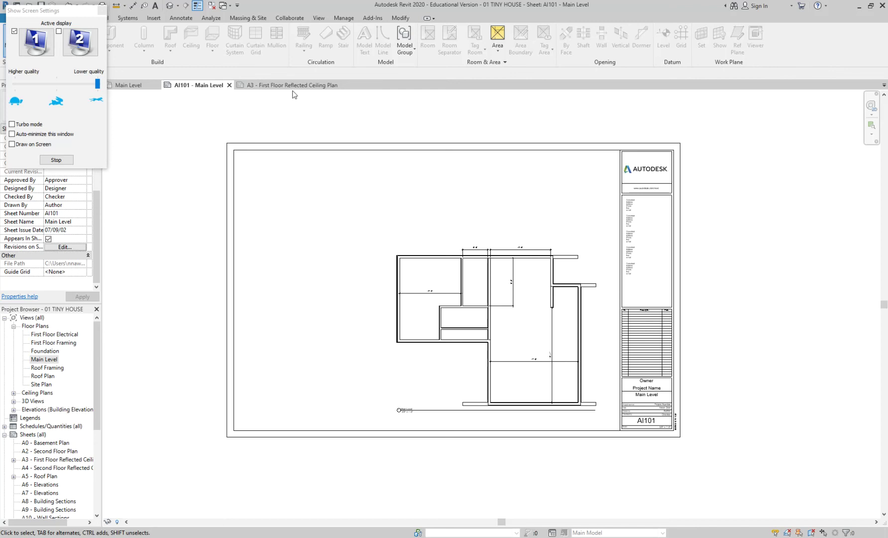
click(102, 10)
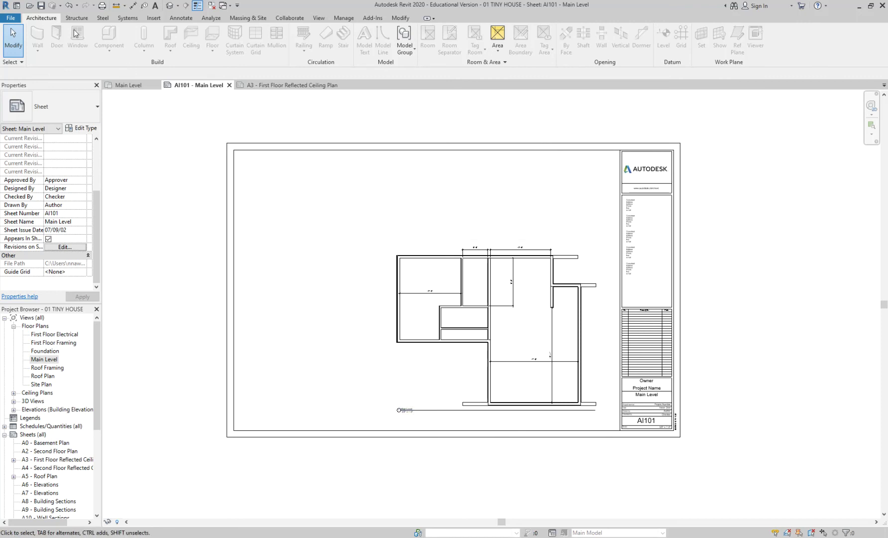
- Check the Default print setup for the AI101 sheet and select CutePDF Writer as the printer
click(102, 5)
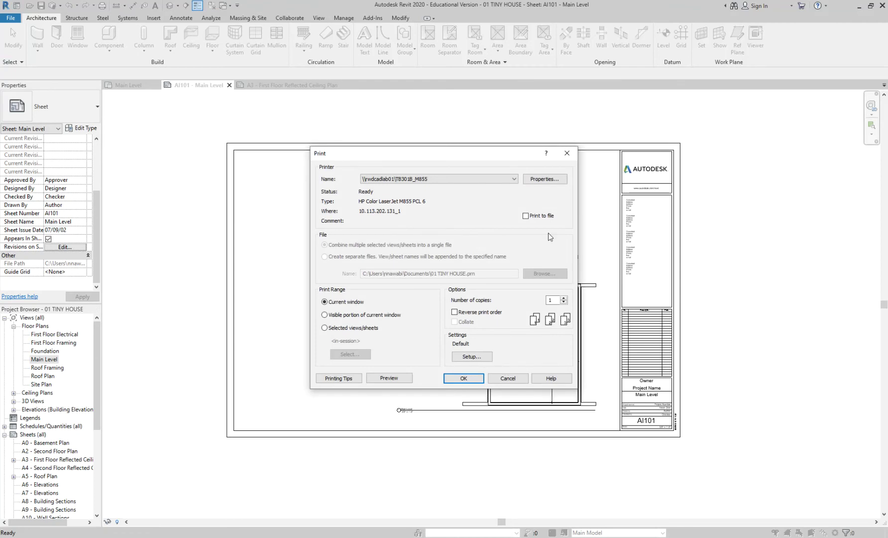
click(467, 361)
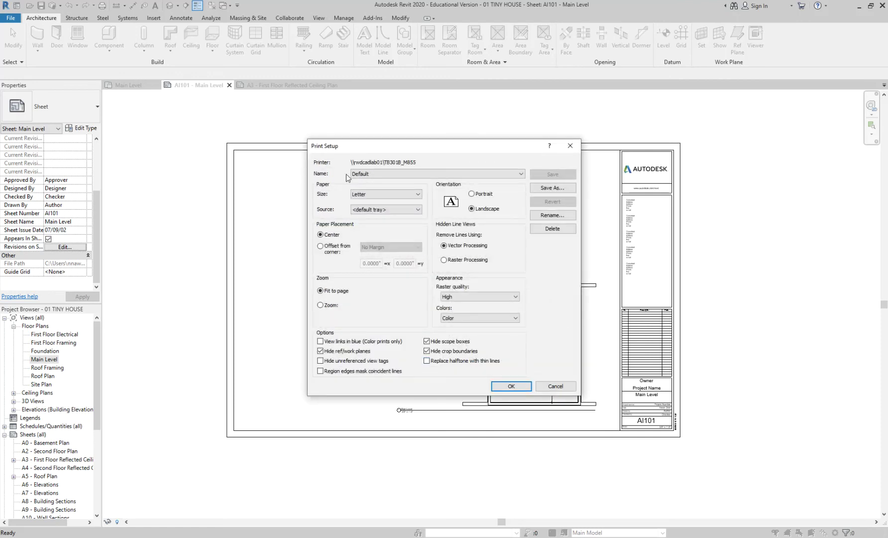
click(374, 174)
click(380, 173)
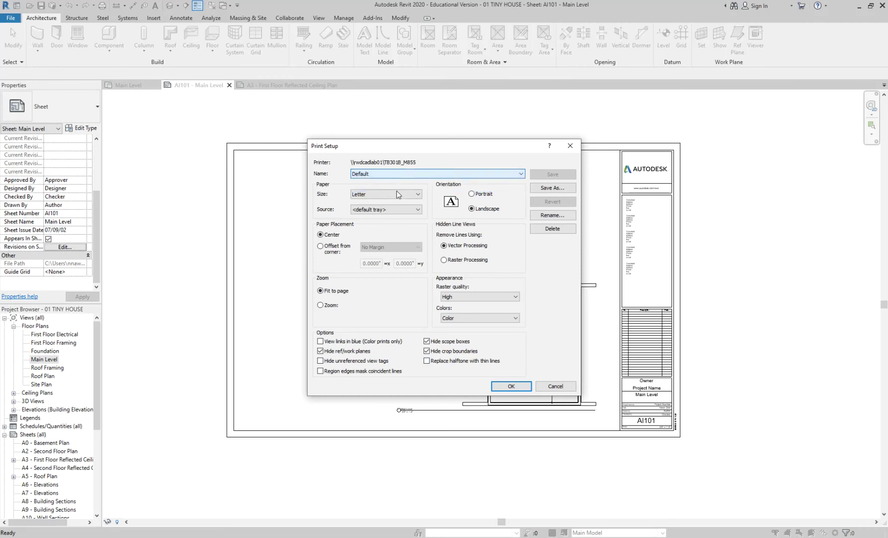
click(572, 149)
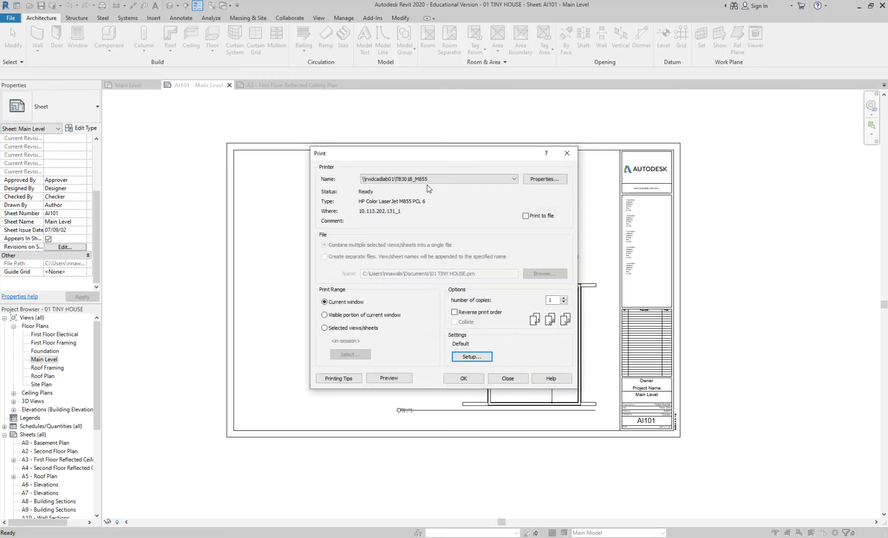
click(416, 180)
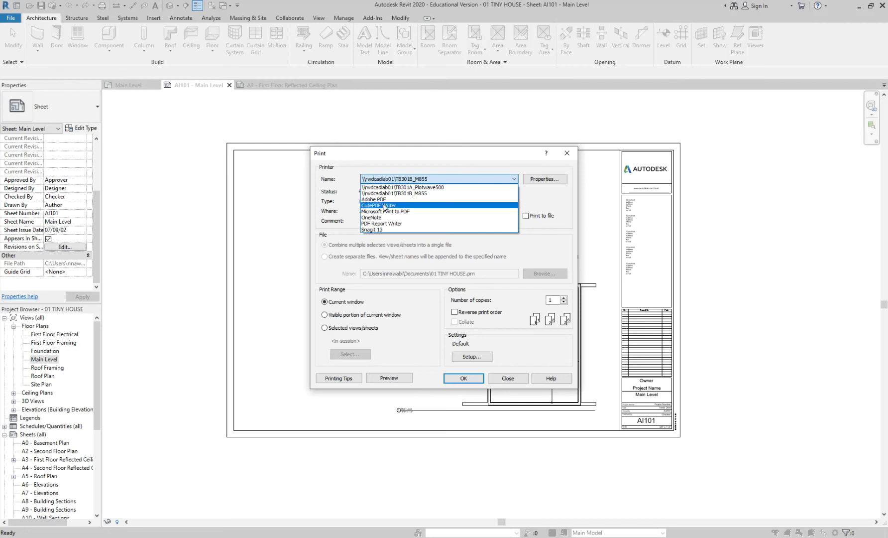
click(385, 206)
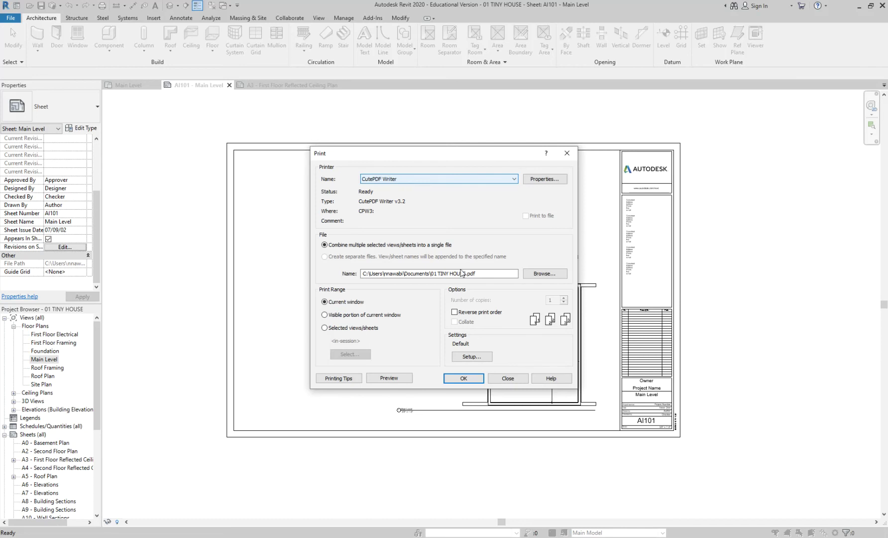
- Look through the paper sizes available for CutePDF Writer in the print setup, keeping the Default settings
click(485, 359)
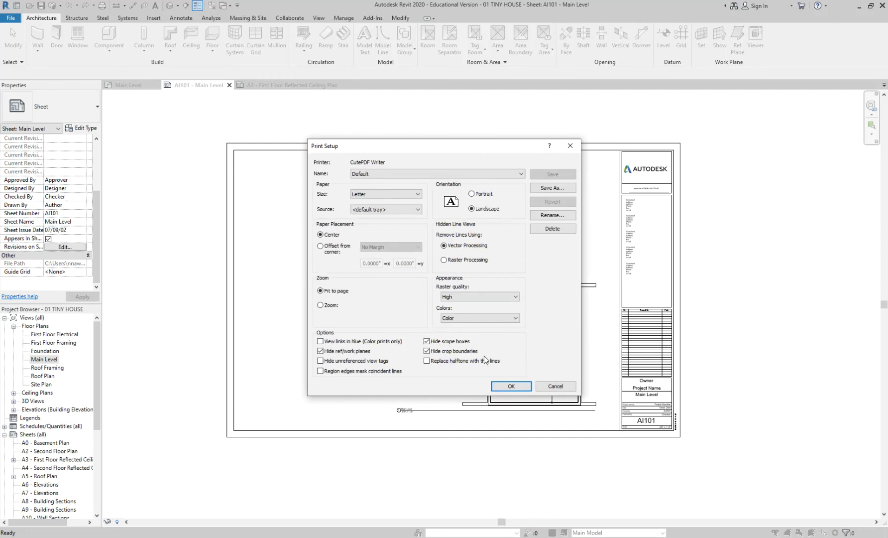
click(393, 194)
scroll(382, 272, down, 1)
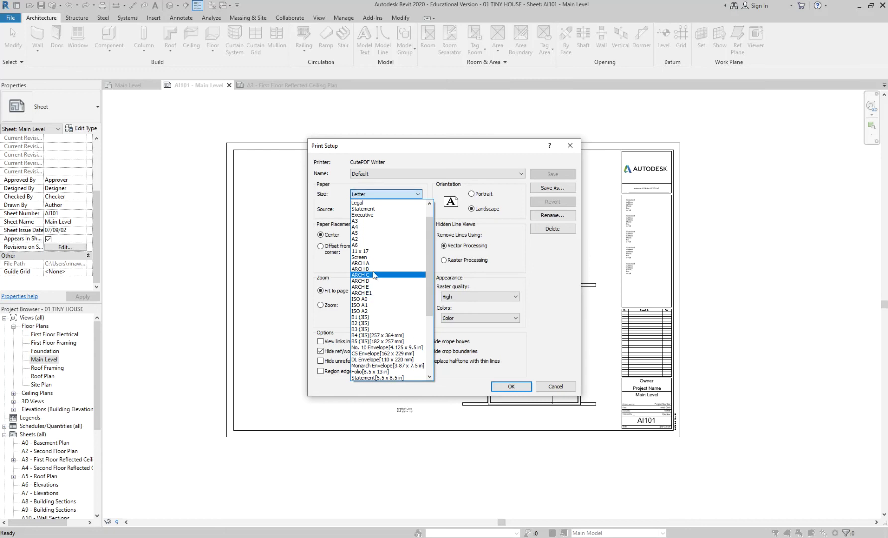
scroll(377, 264, down, 2)
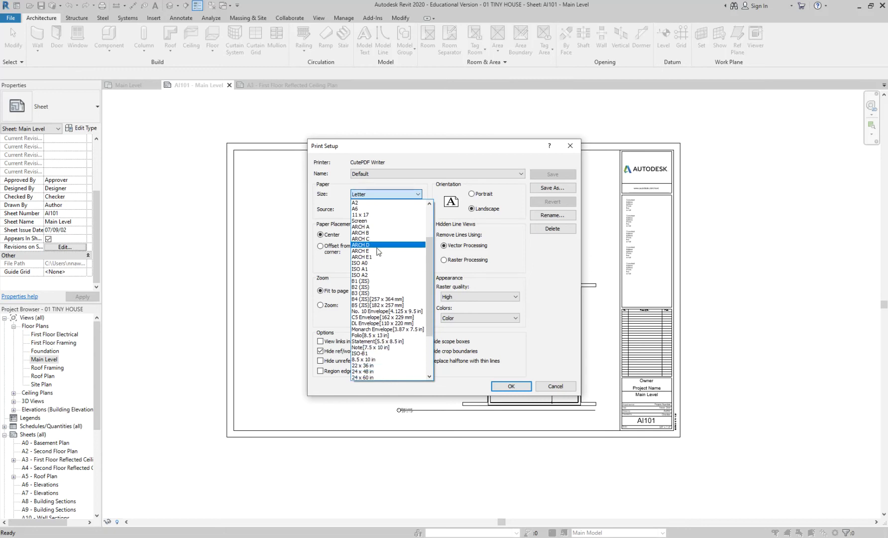
click(522, 262)
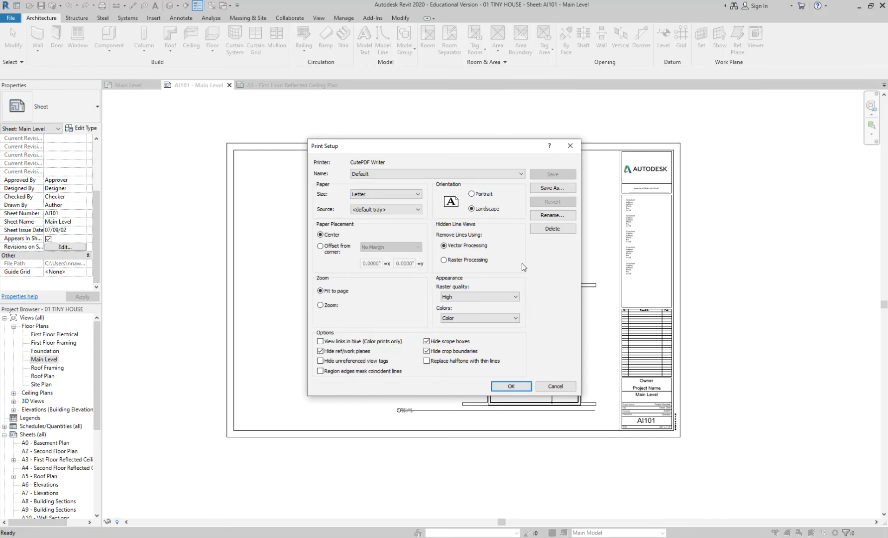
click(552, 388)
- Switch the printer to Microsoft Print to PDF and examine which paper sizes its print setup offers
click(430, 180)
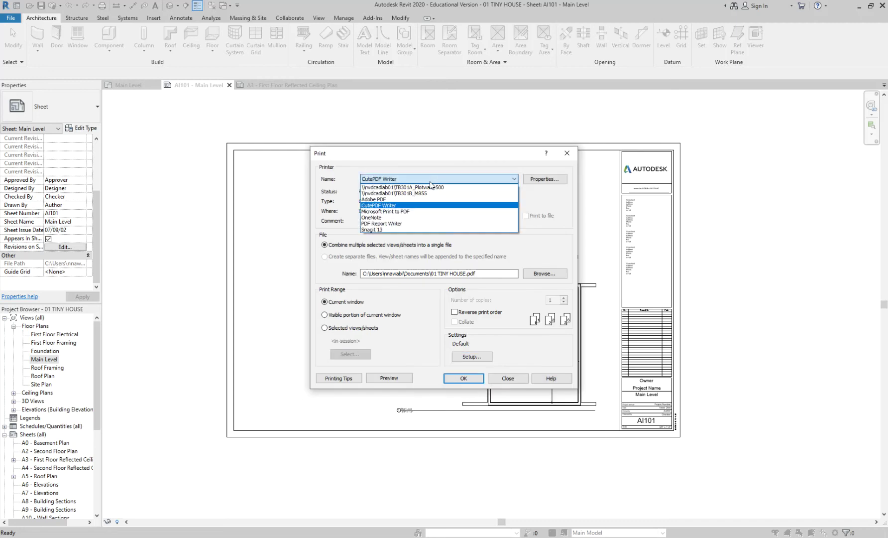
click(424, 211)
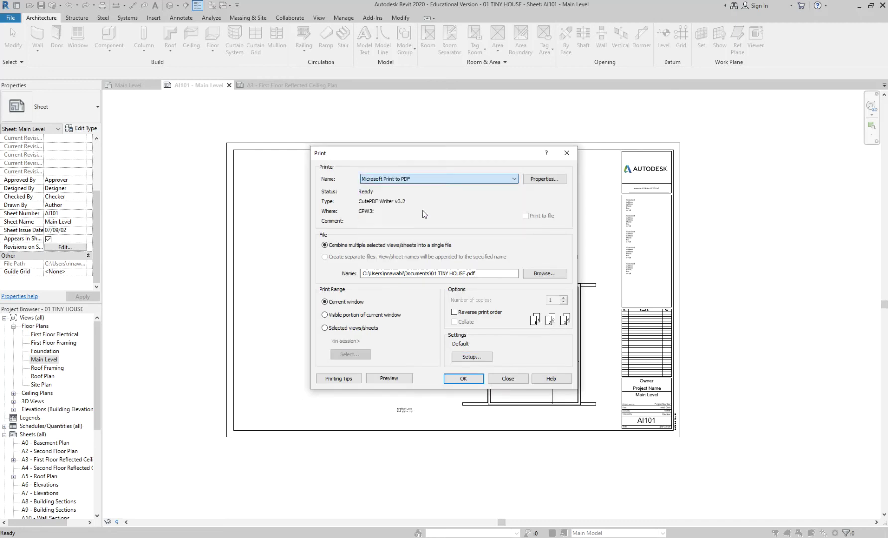
click(483, 358)
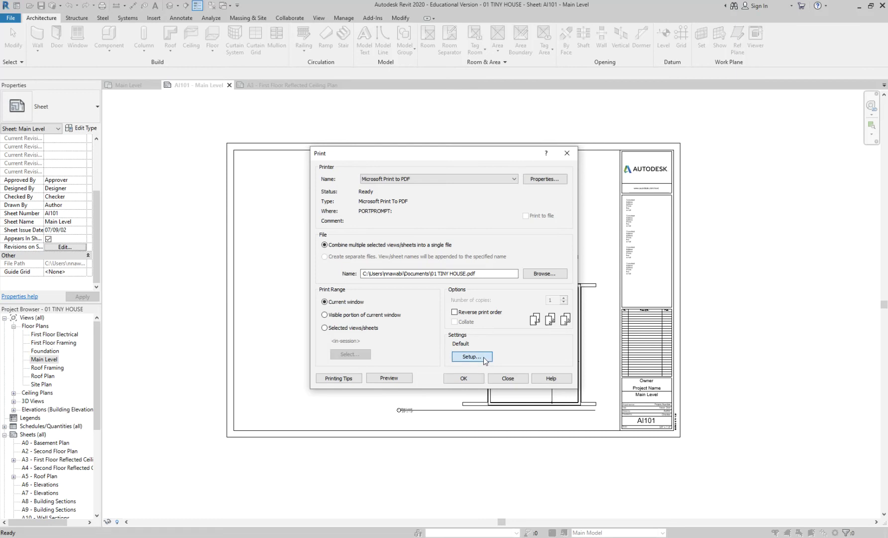
click(391, 195)
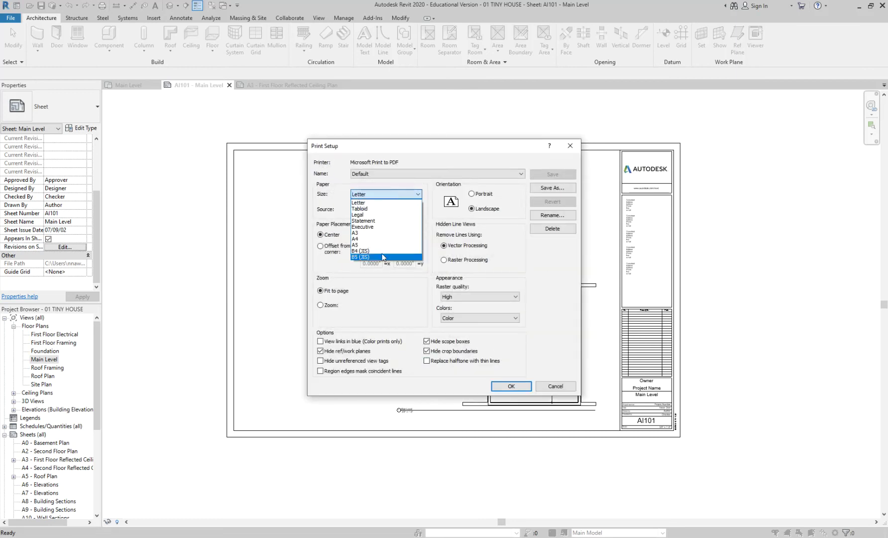
click(387, 203)
click(555, 387)
click(419, 180)
click(394, 187)
click(472, 357)
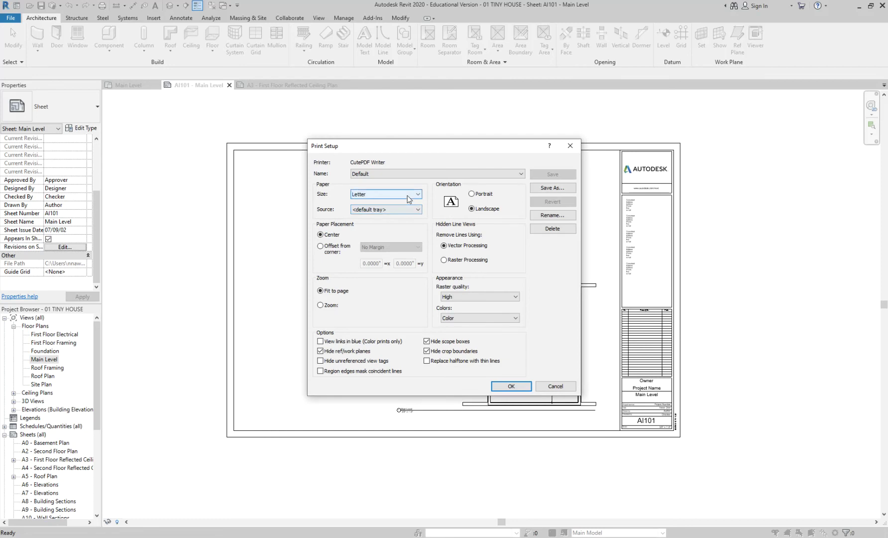
click(407, 195)
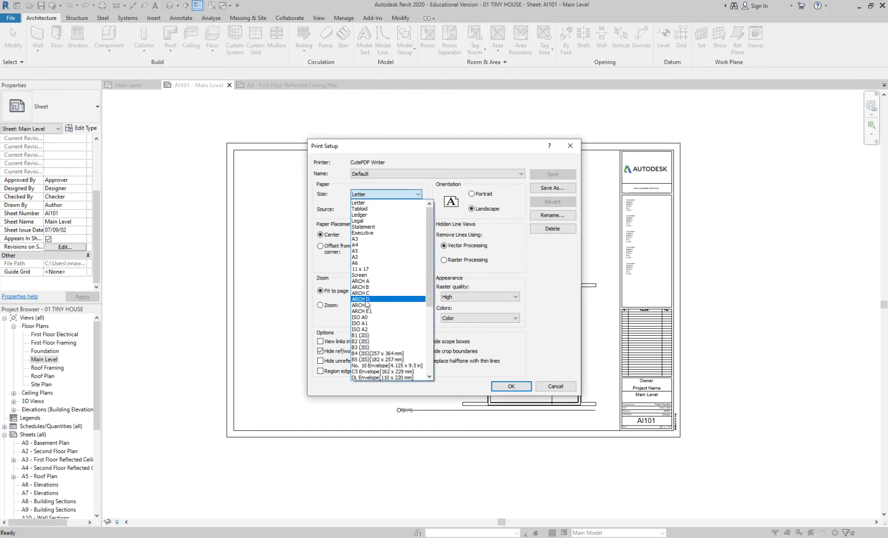
click(367, 299)
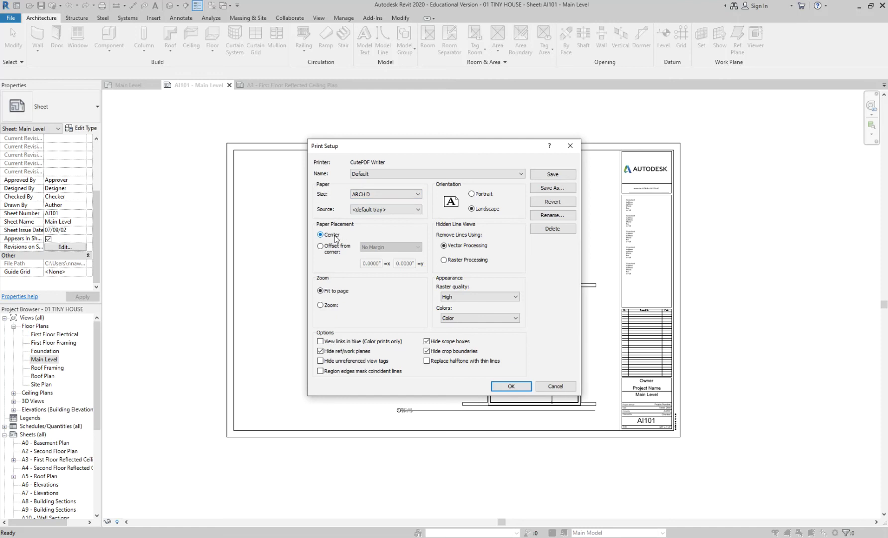
click(331, 305)
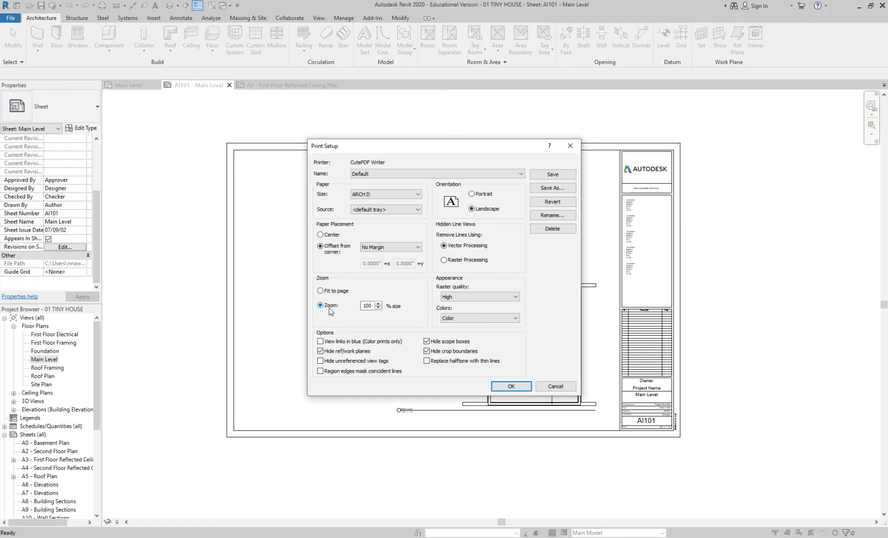
click(331, 236)
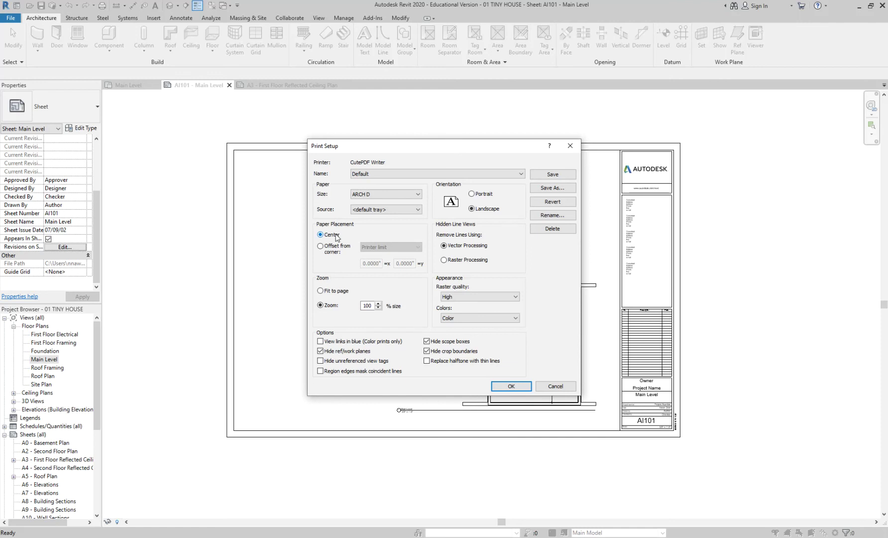
click(550, 385)
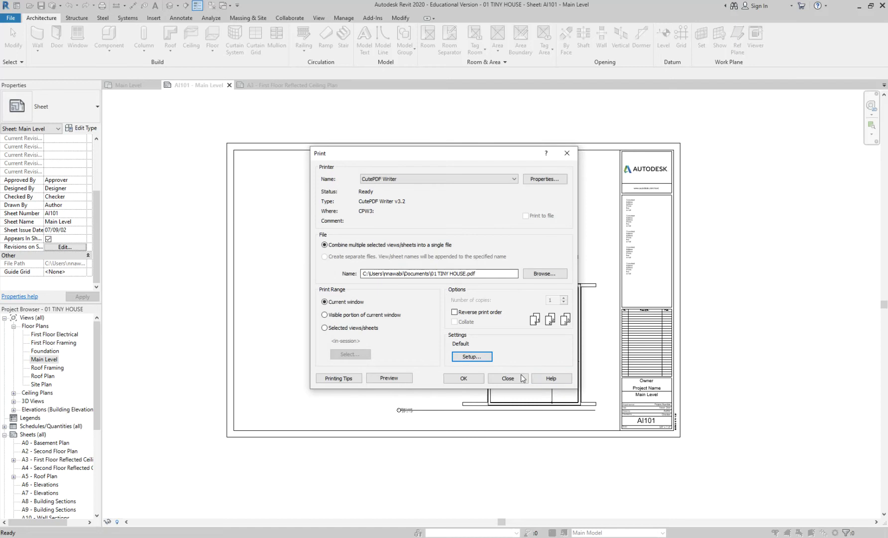
click(567, 153)
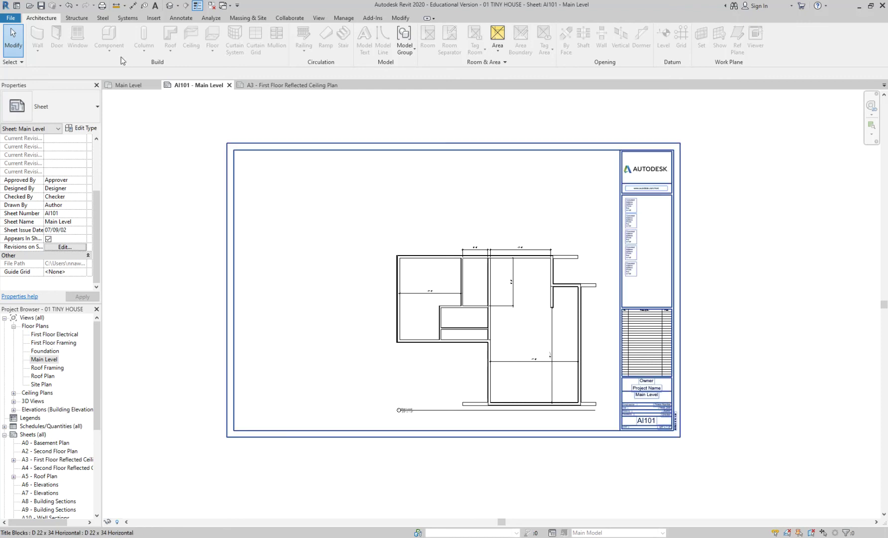
- Start printing the AI101 - Main Level sheet with CutePDF Writer as the printer
click(102, 7)
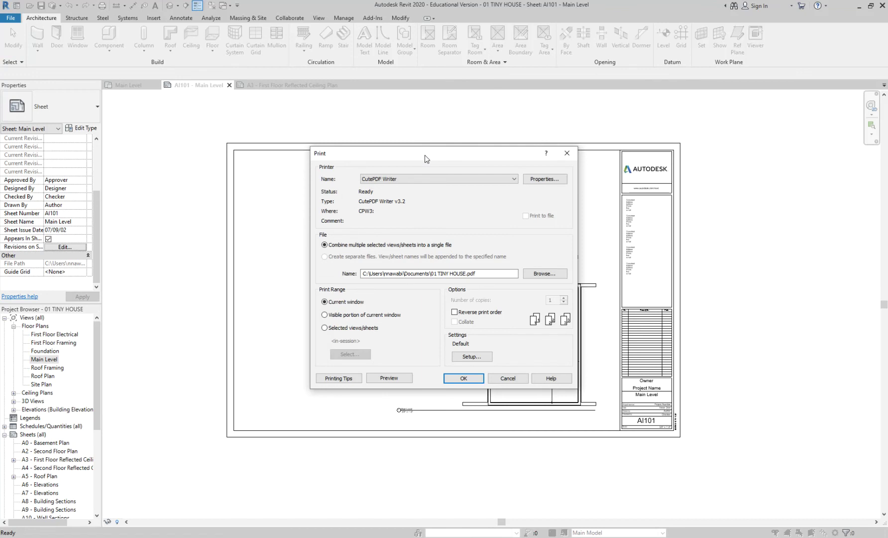
click(433, 180)
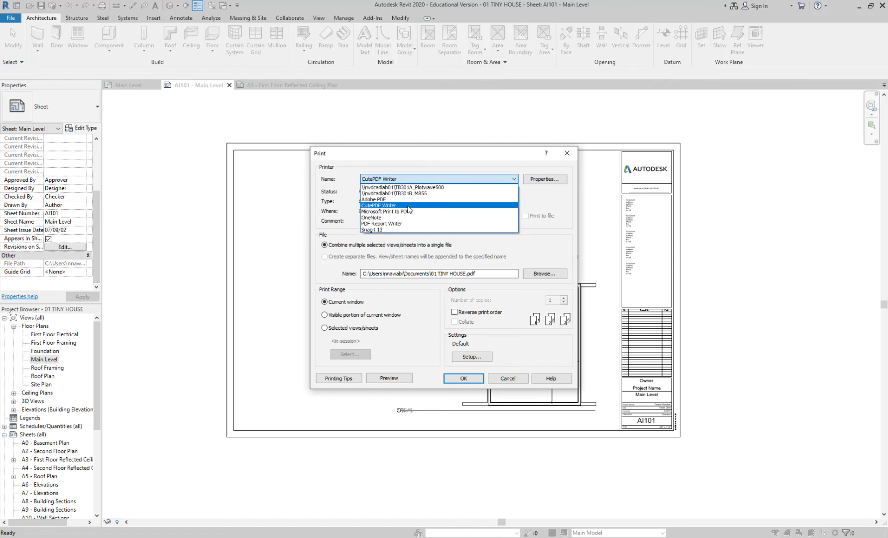
click(393, 206)
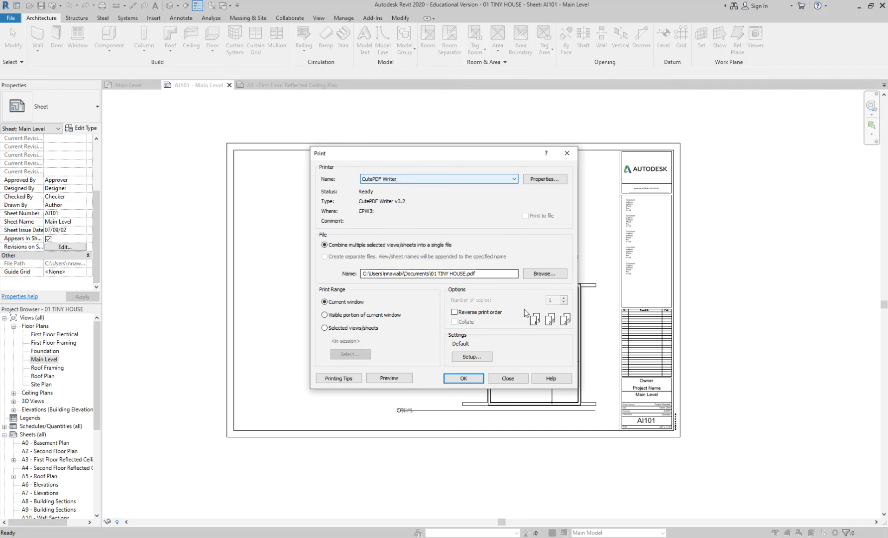
- Configure the print setup with ARCH D paper, 100% zoom and centered paper placement
click(485, 359)
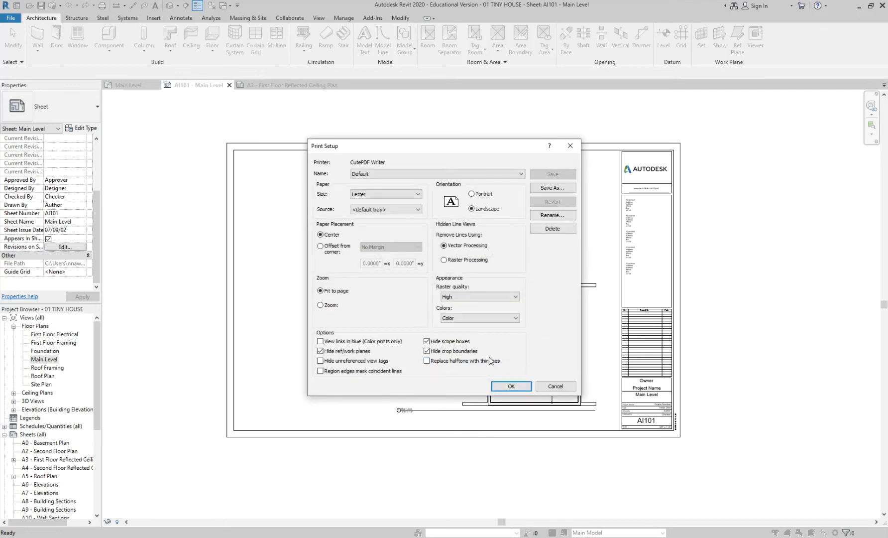
click(417, 194)
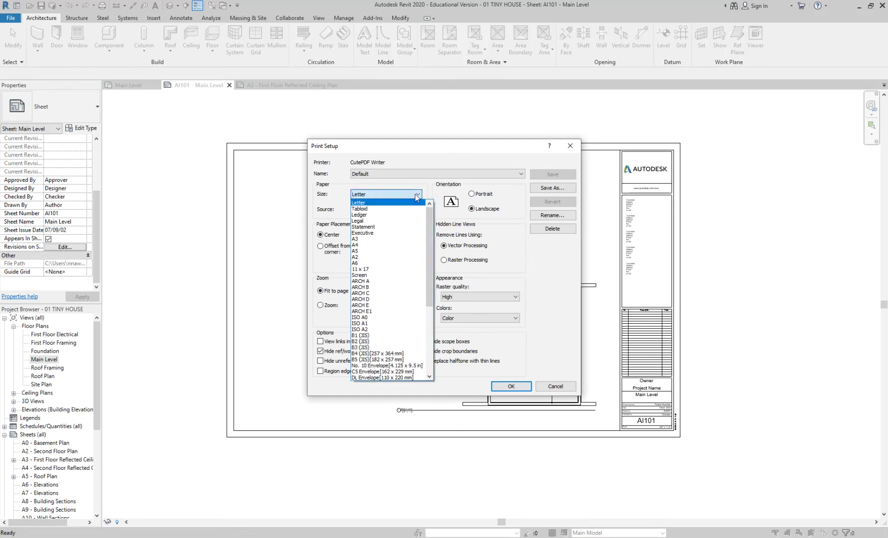
click(387, 299)
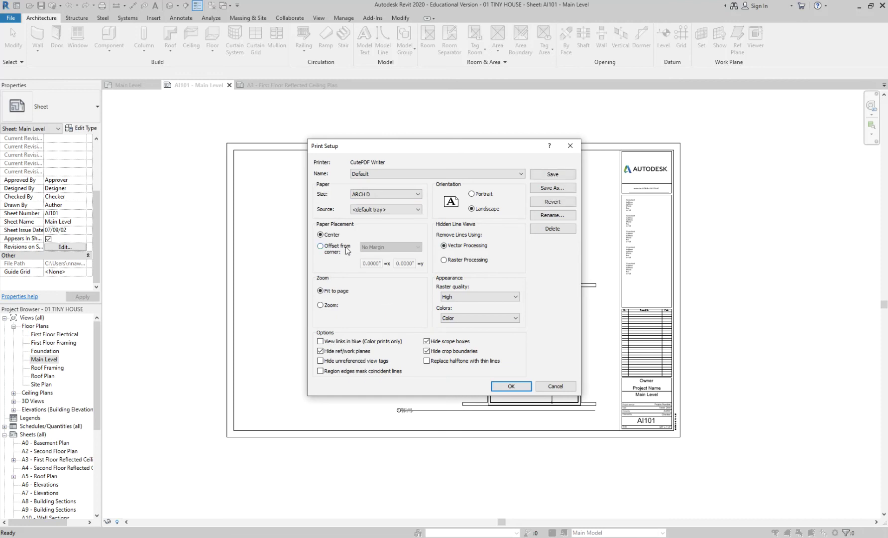
click(333, 305)
click(337, 235)
click(511, 387)
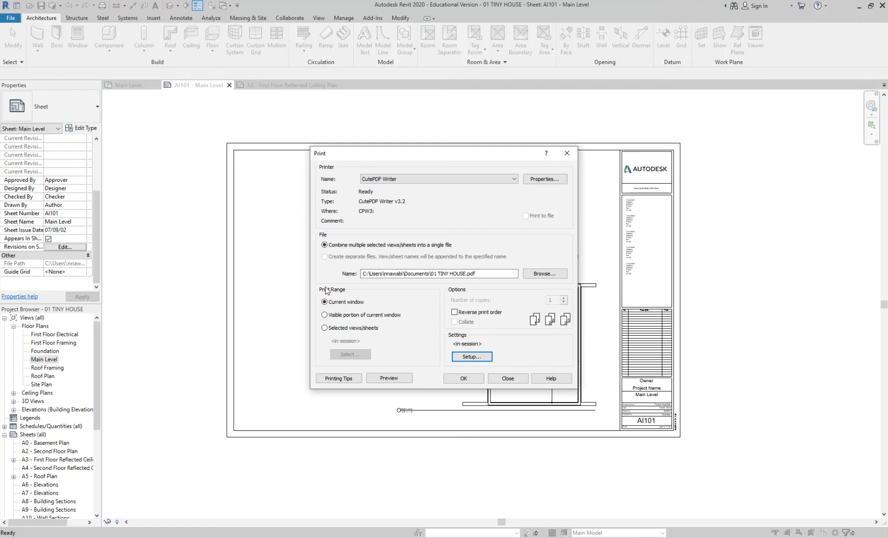
- Limit the print range to sheets AI101 - Main Level, A6 - Elevations and A7 - Elevations without saving the set for future sessions
click(325, 328)
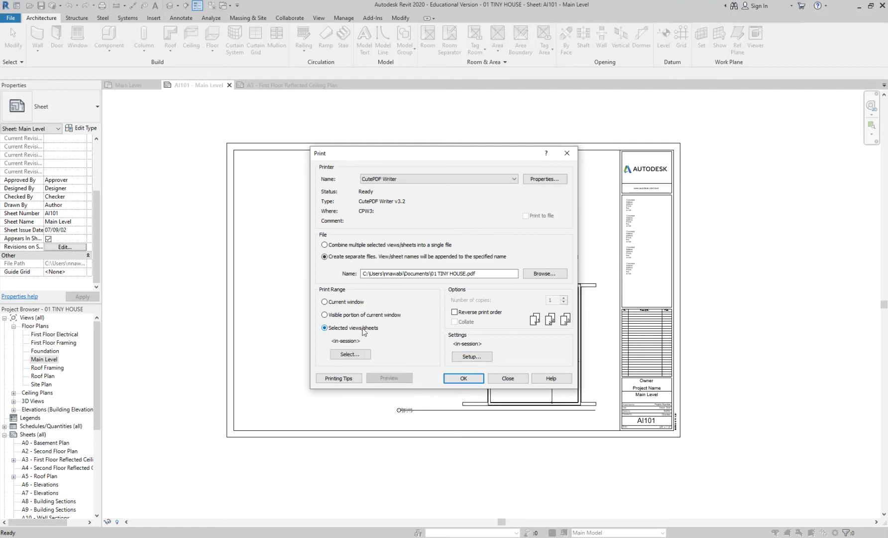
click(361, 356)
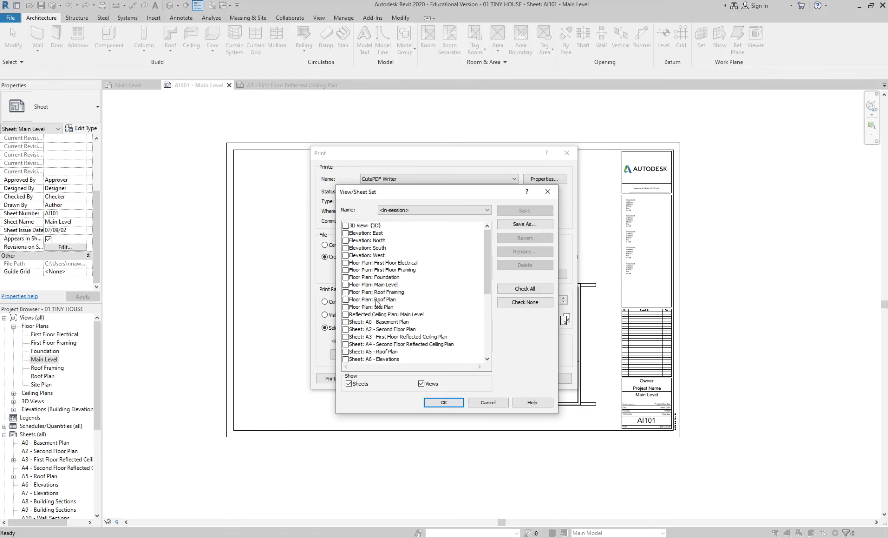
scroll(376, 306, down, 4)
scroll(377, 302, down, 3)
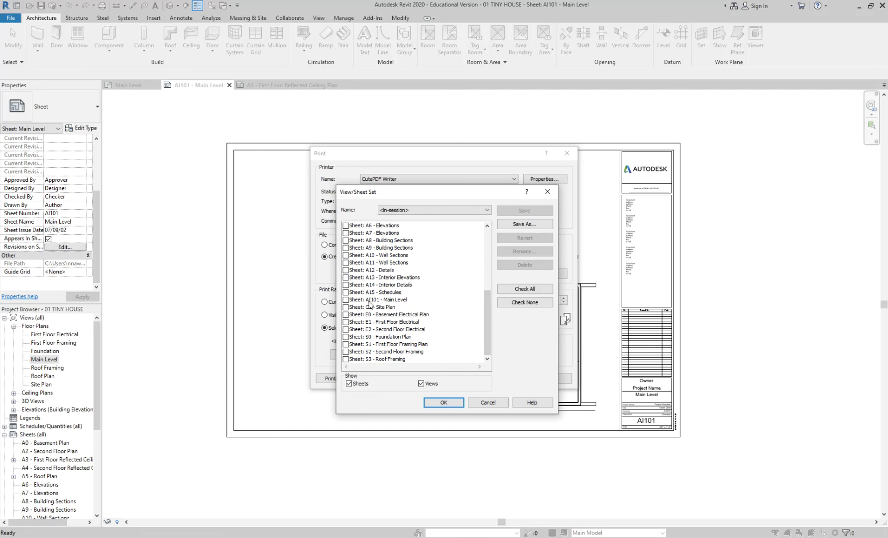
click(345, 300)
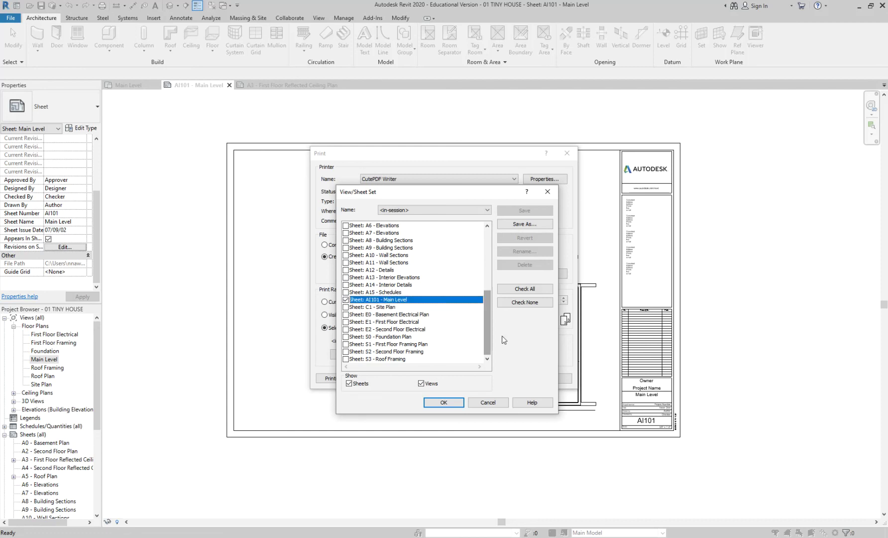
drag(485, 324, 487, 308)
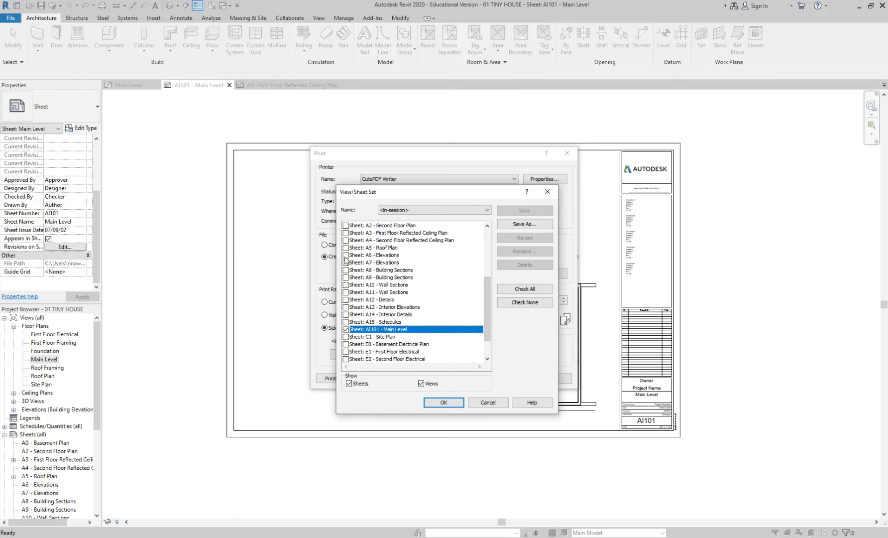
click(346, 255)
click(345, 263)
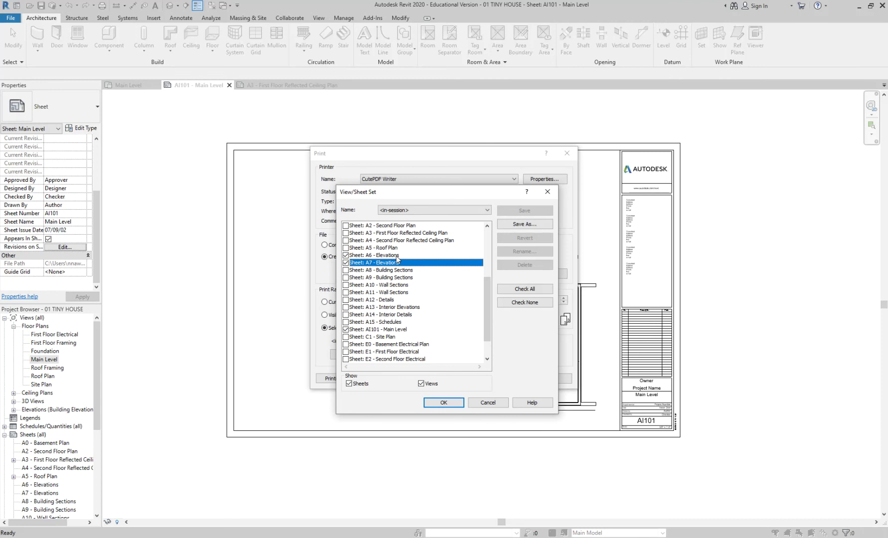
drag(406, 196, 509, 196)
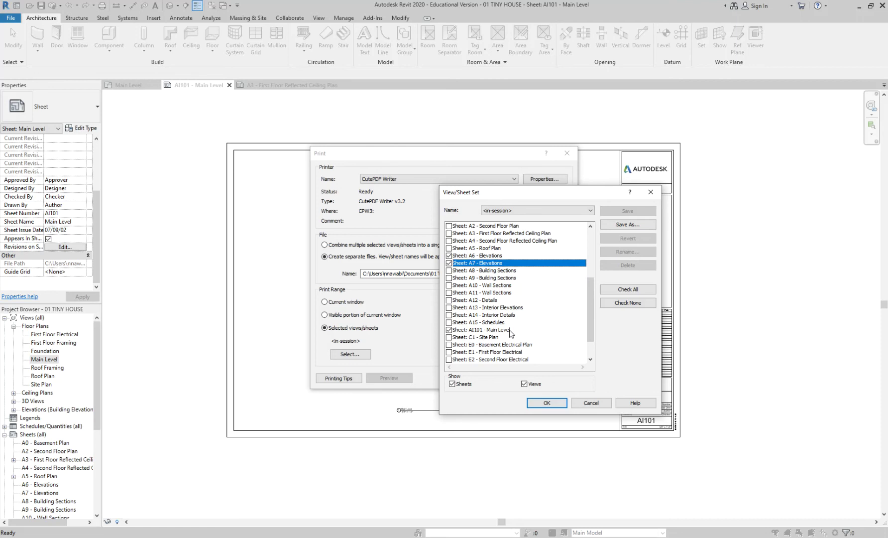
click(556, 404)
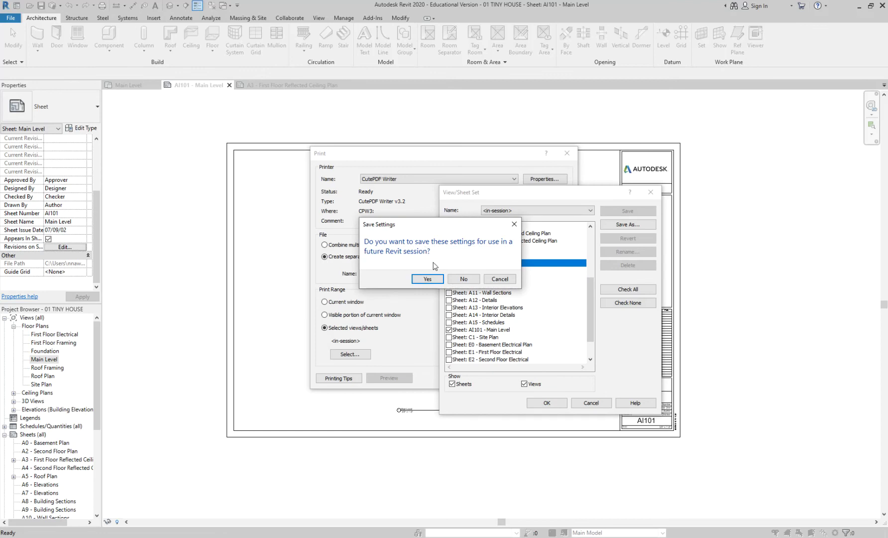
click(464, 277)
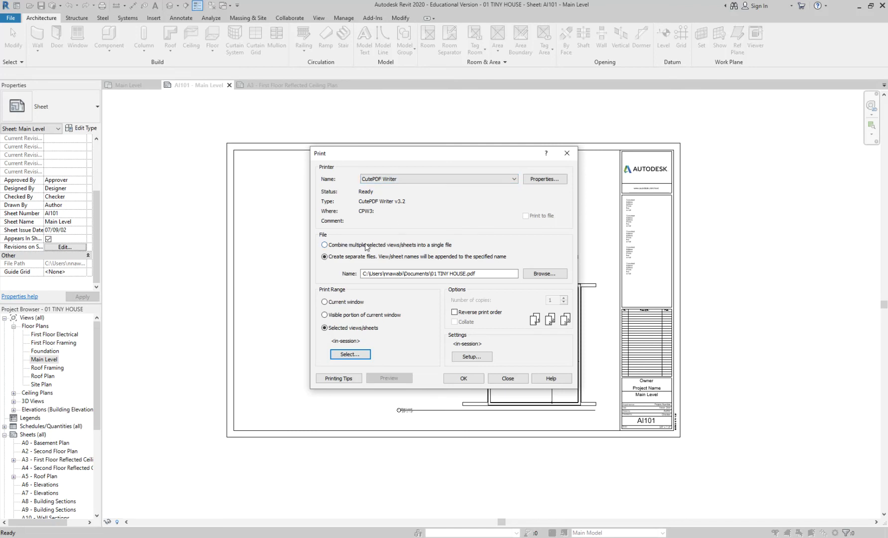
- Combine the selected sheets into a single file and choose the Desktop folder REVIT INTD 2370 F19 > TINY HOUSE - MODERN CASITA as its location
click(407, 245)
click(372, 245)
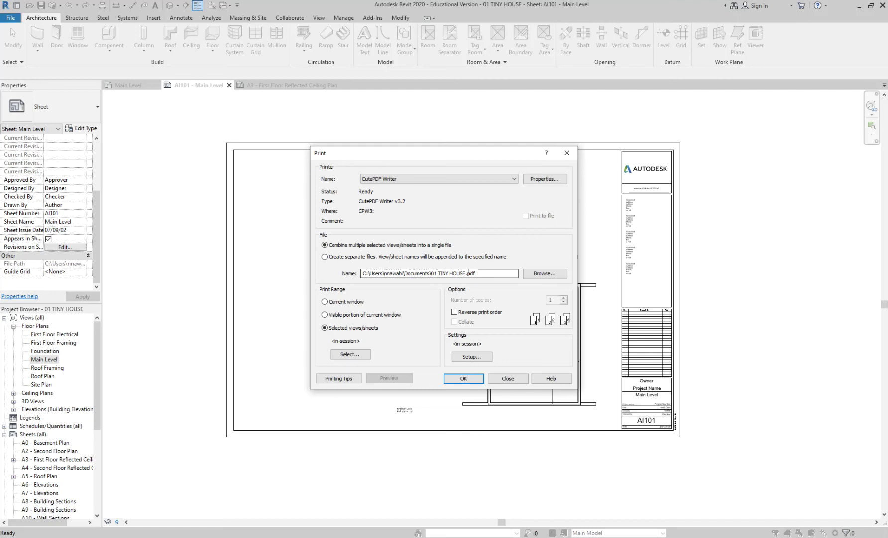
click(542, 276)
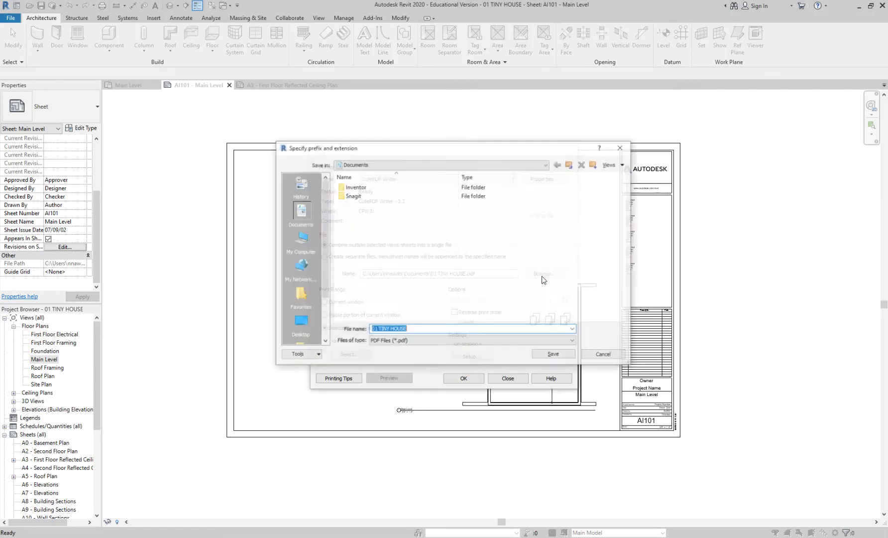
click(397, 165)
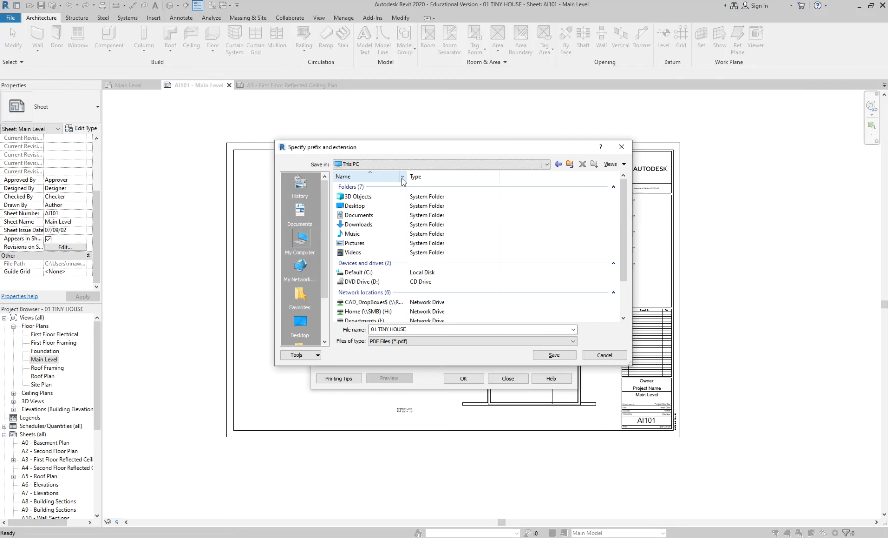
click(390, 165)
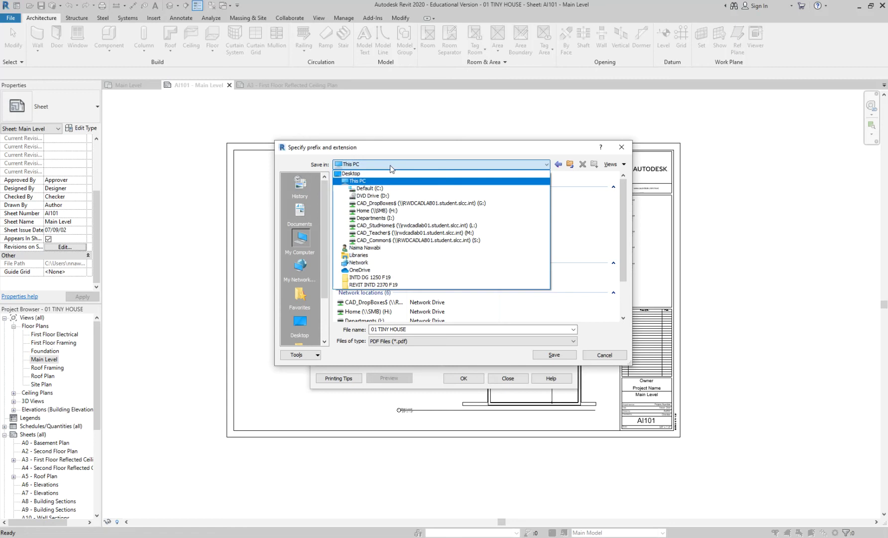
click(362, 181)
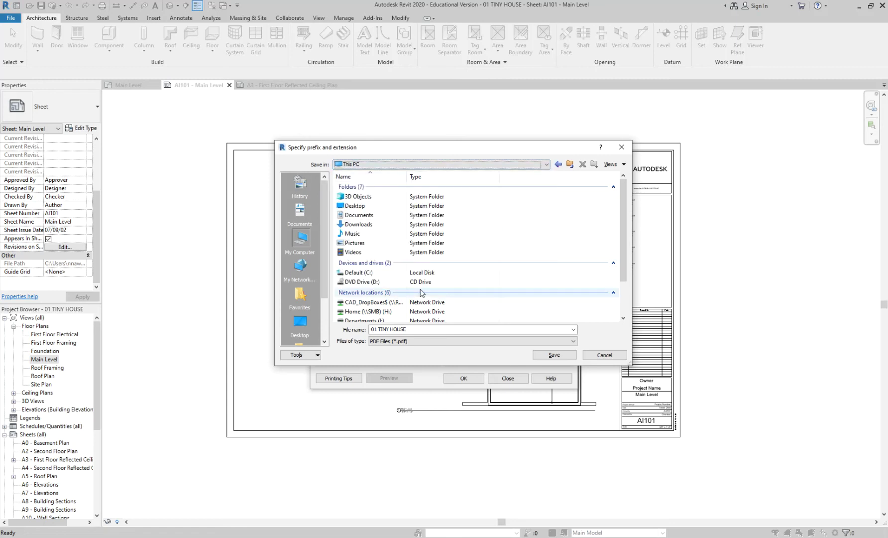
scroll(370, 258, down, 2)
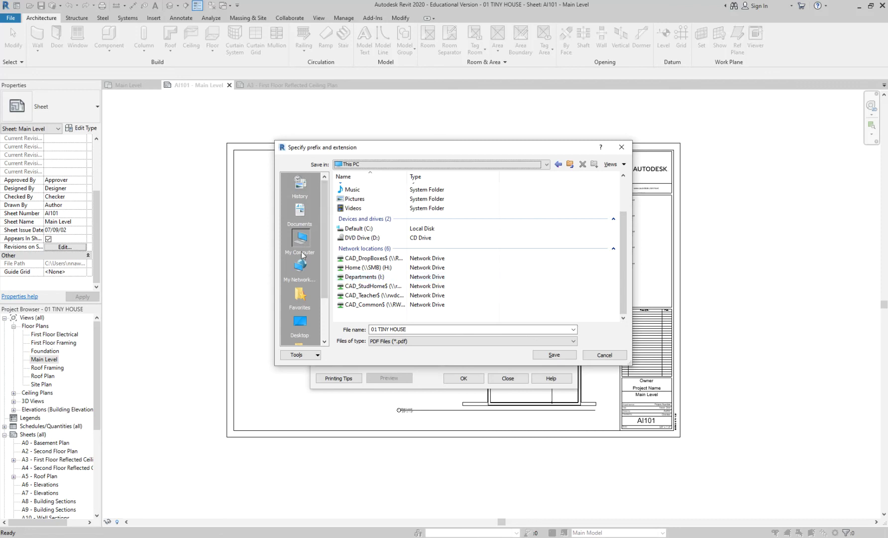
click(301, 323)
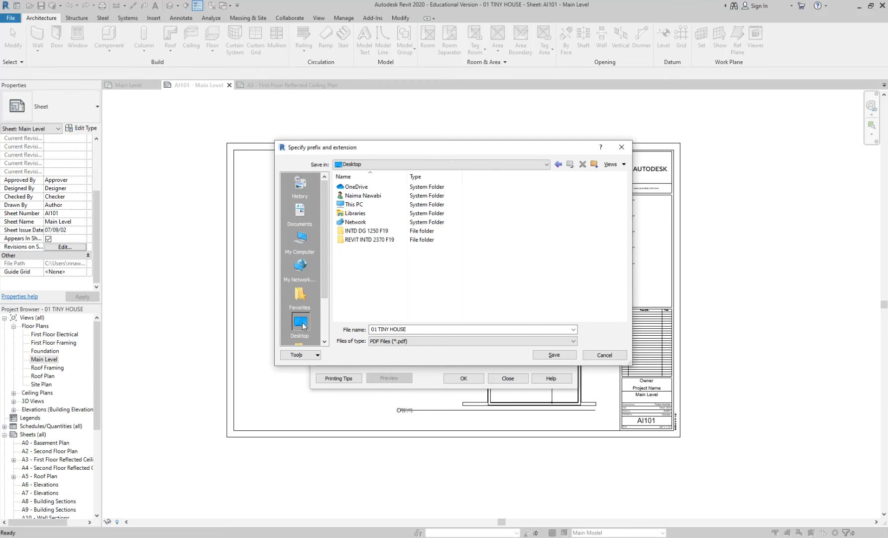
double_click(377, 240)
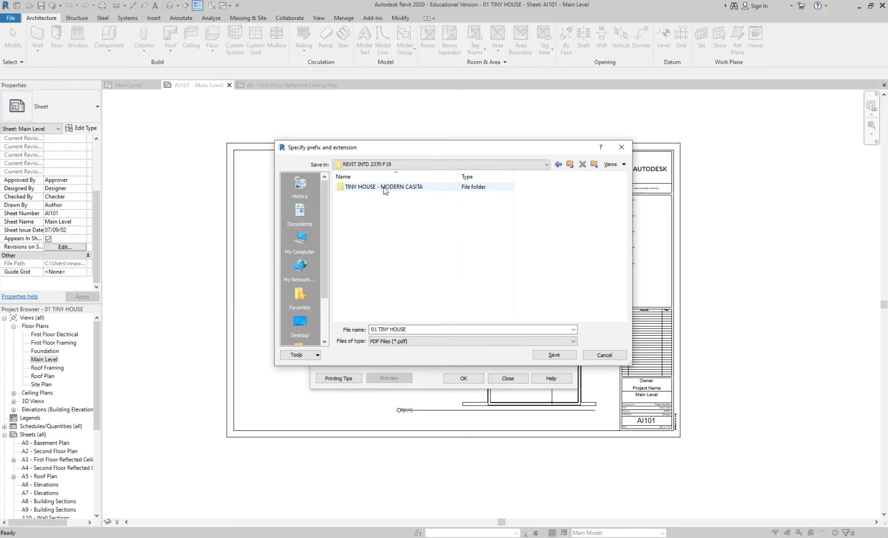
double_click(384, 188)
- Name the output file 01 TINY HOUSE 190903 and start printing the selected sheets
triple_click(414, 329)
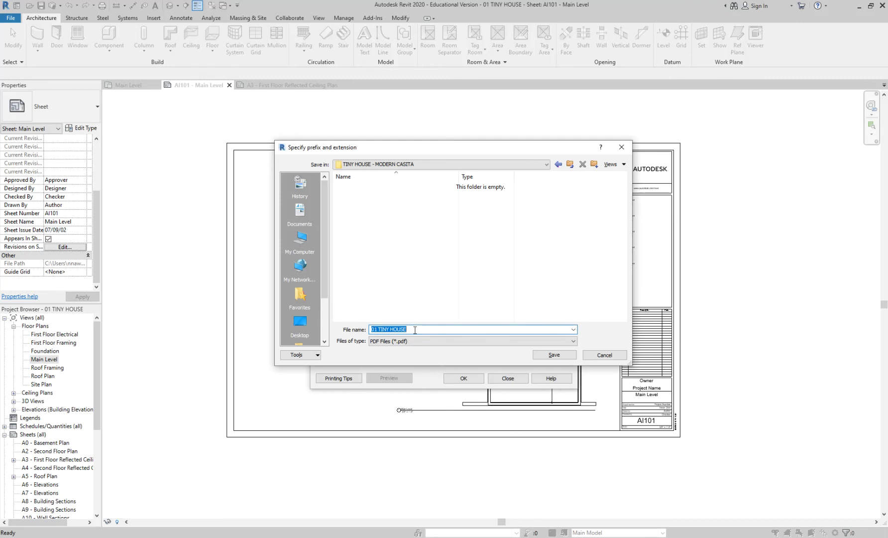
click(415, 329)
text(190903)
click(555, 355)
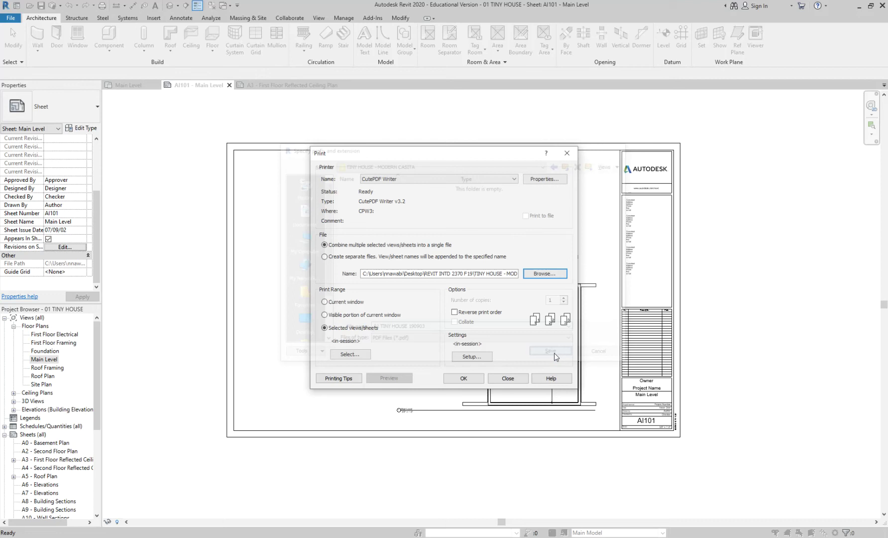
click(465, 379)
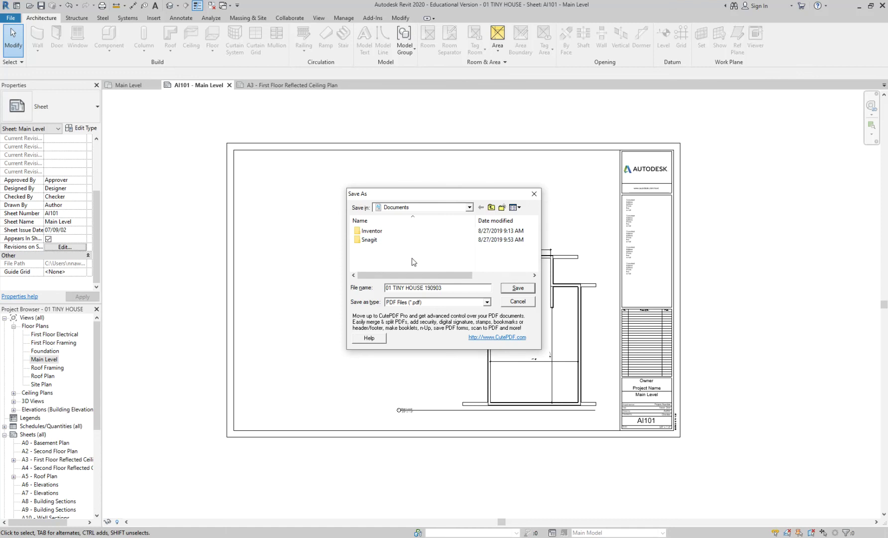
- Point the CutePDF save location to TINY HOUSE - MODERN CASITA inside the Desktop's REVIT INTD 2370 F19 folder
click(471, 208)
click(471, 207)
click(469, 207)
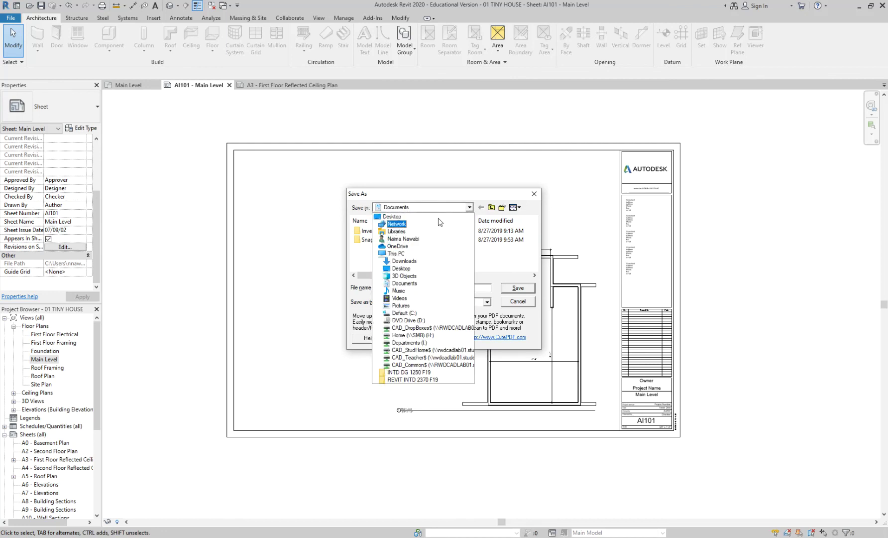
click(393, 216)
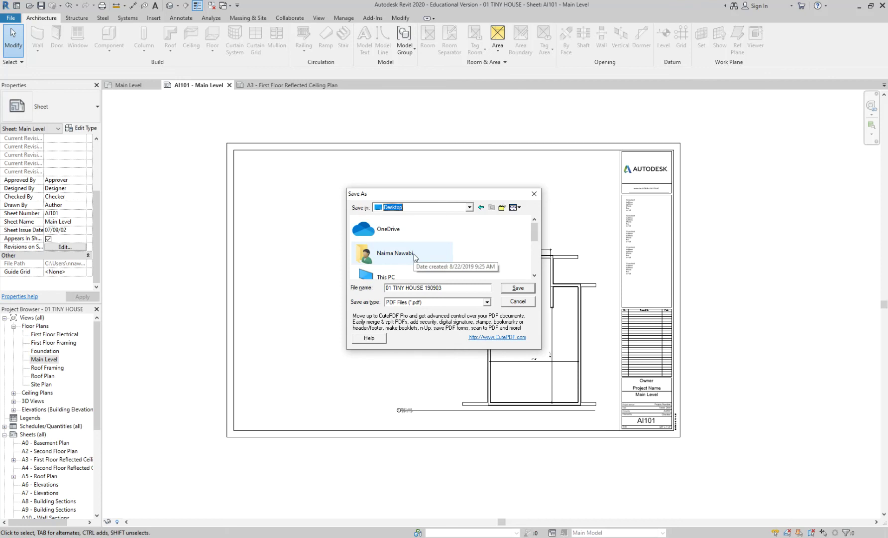
scroll(409, 254, down, 3)
scroll(415, 266, down, 1)
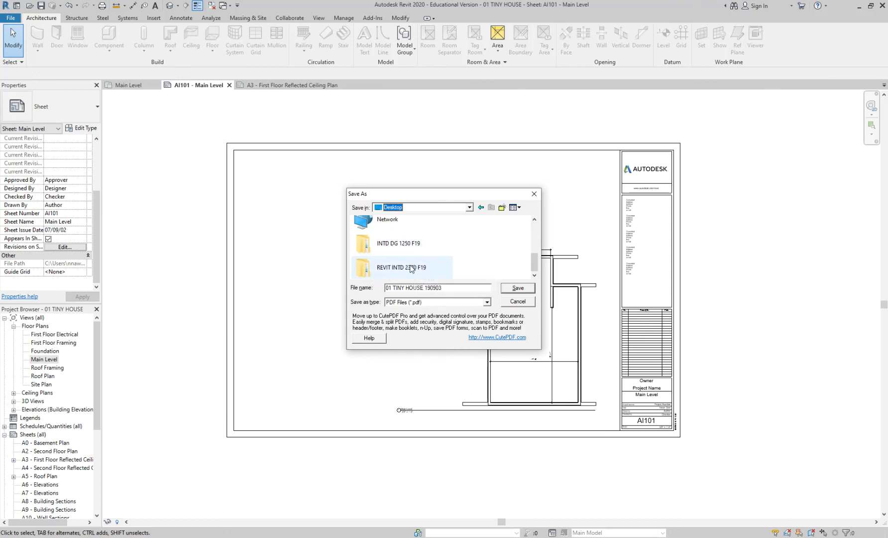
double_click(413, 267)
double_click(414, 231)
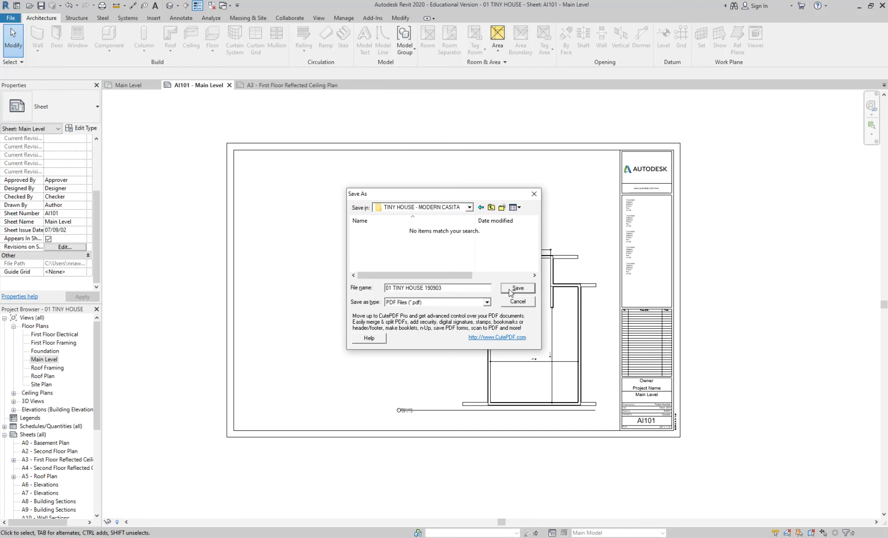
- Check the destination folder path and save the PDF as 01 TINY HOUSE 190903
click(470, 207)
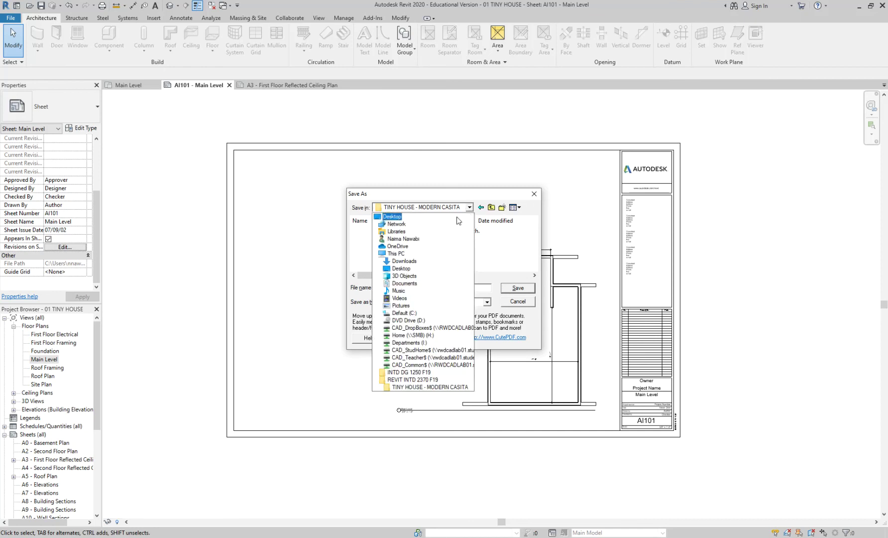
click(470, 208)
click(470, 208)
click(518, 319)
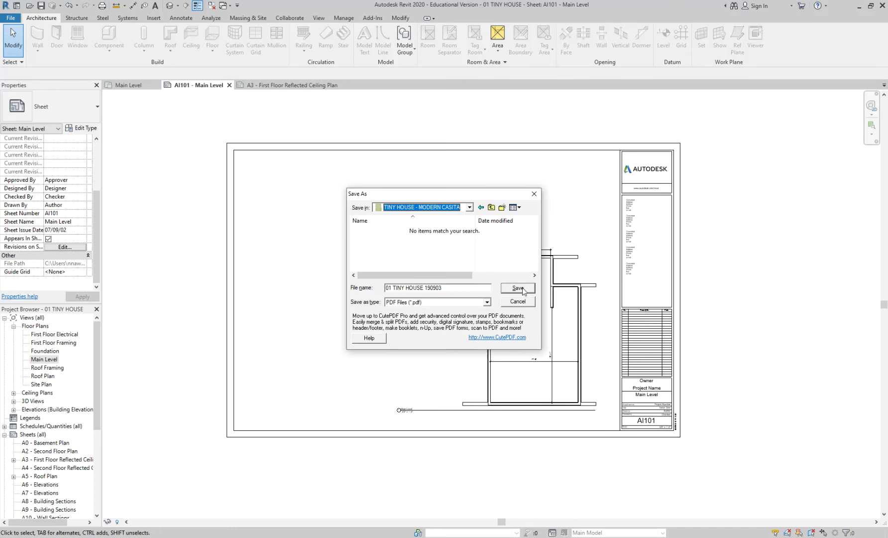
click(523, 289)
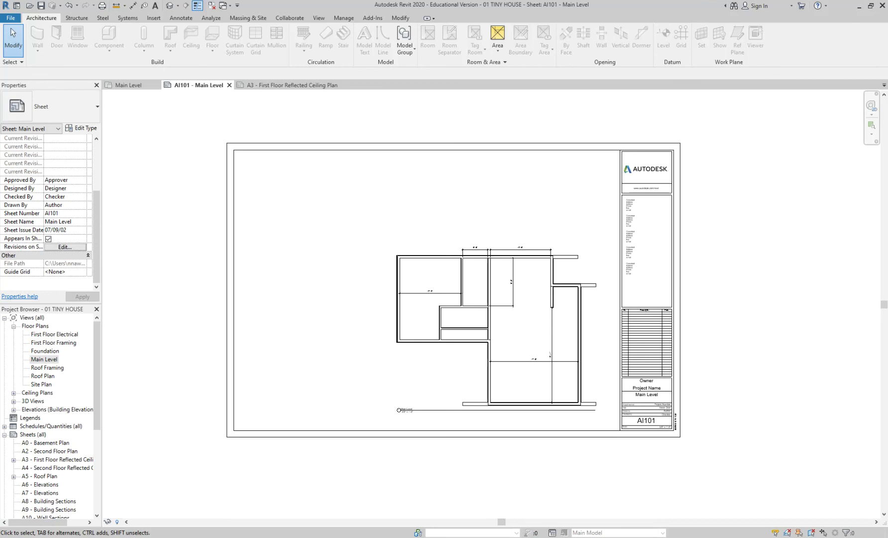
- Switch to File Explorer, open the 01 TINY HOUSE 190903 PDF, examine its sheets and close the browser with all its tabs
click(299, 537)
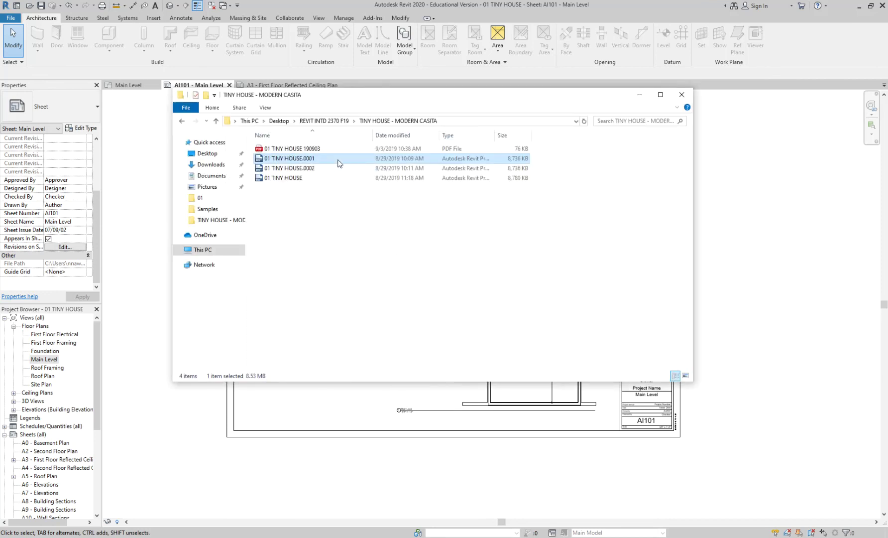
click(319, 150)
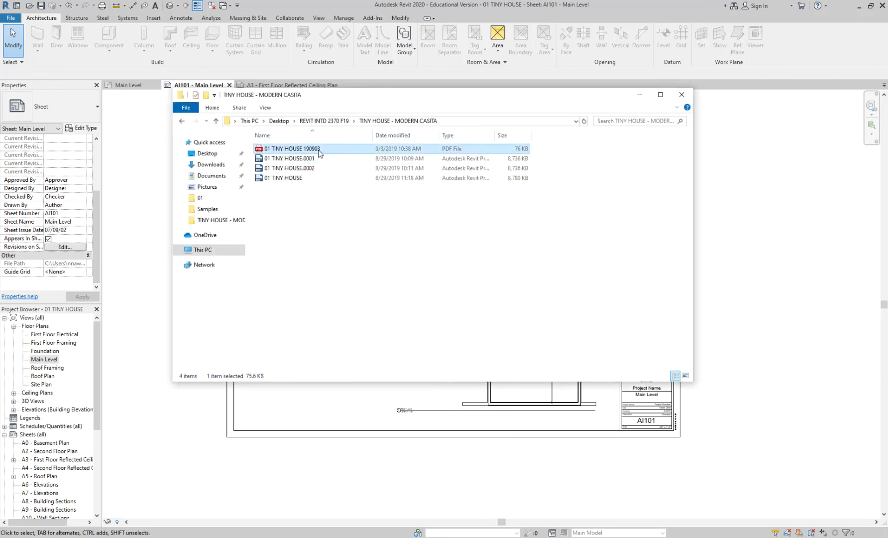
double_click(292, 149)
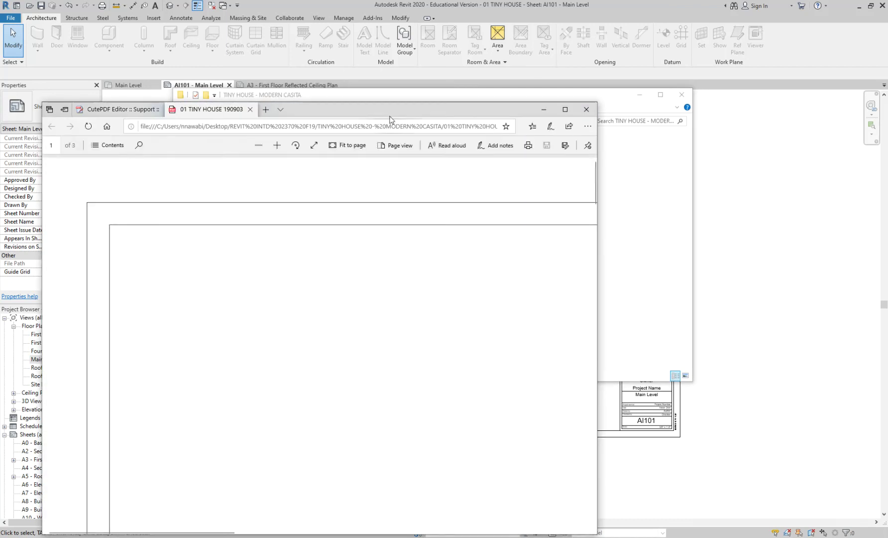
drag(391, 120, 470, 72)
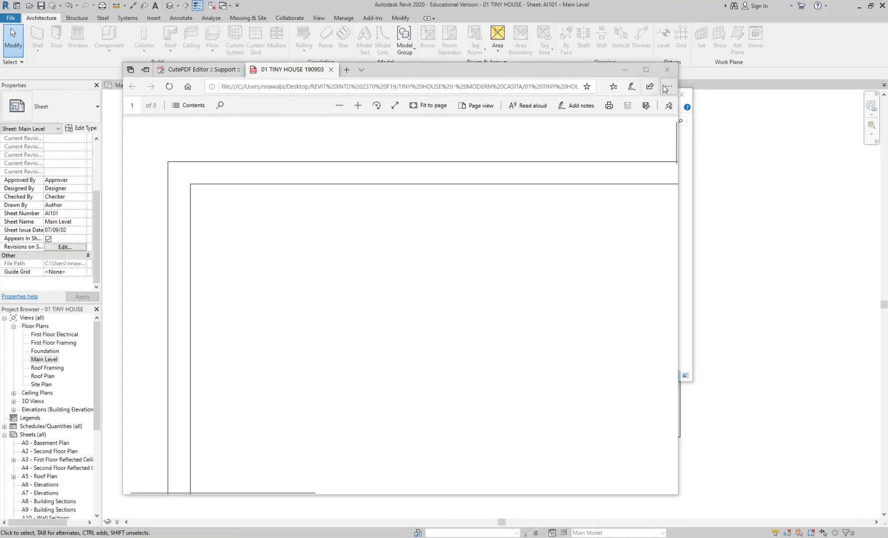
click(648, 72)
scroll(280, 443, down, 10)
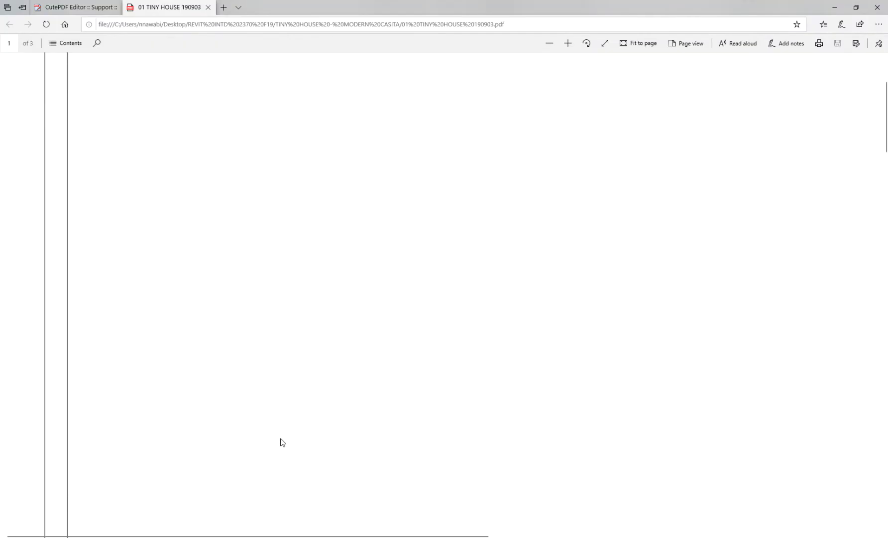
scroll(282, 438, up, 3)
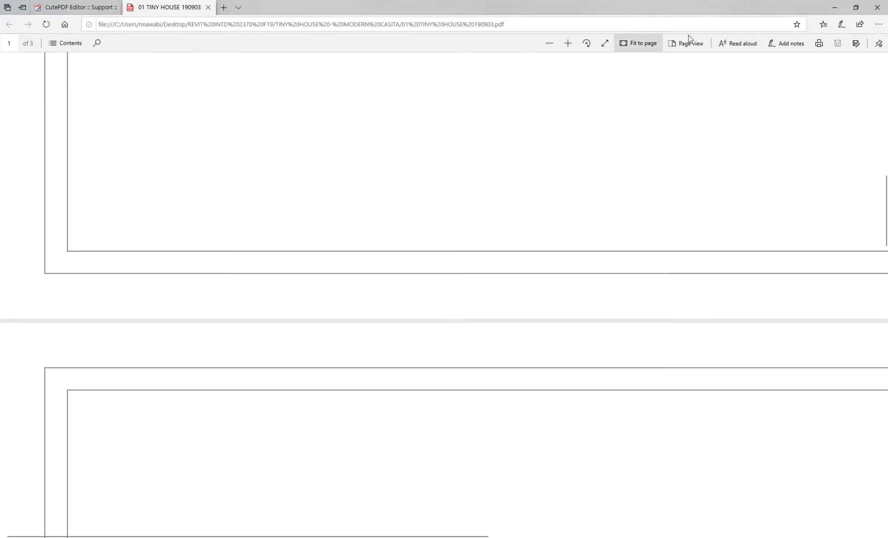
click(877, 8)
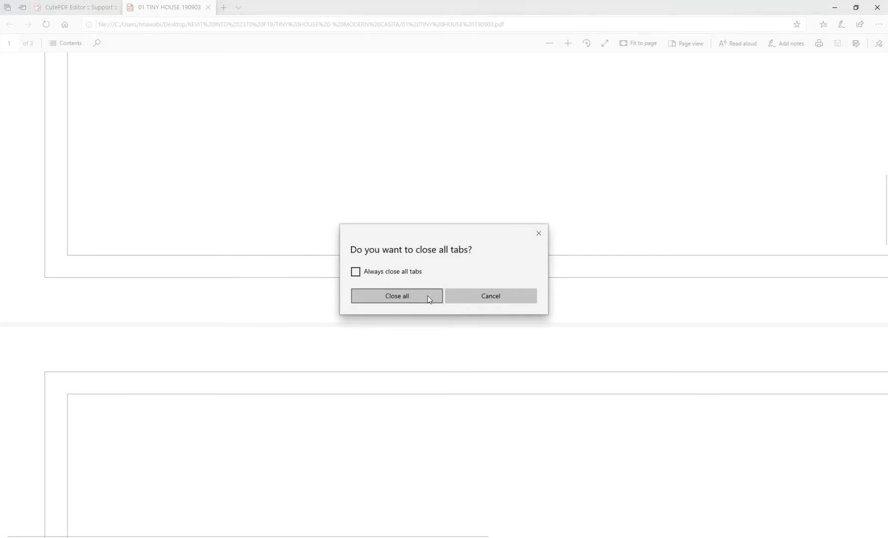
click(427, 296)
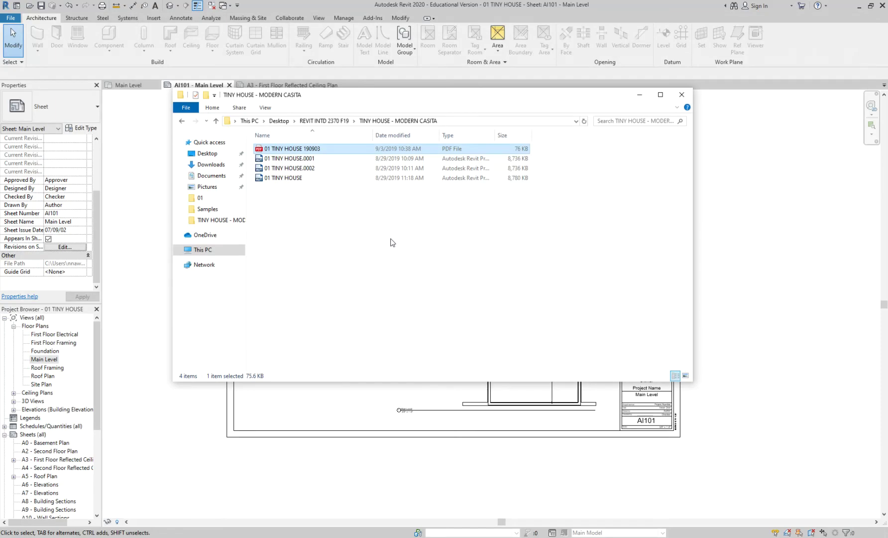
right_click(305, 150)
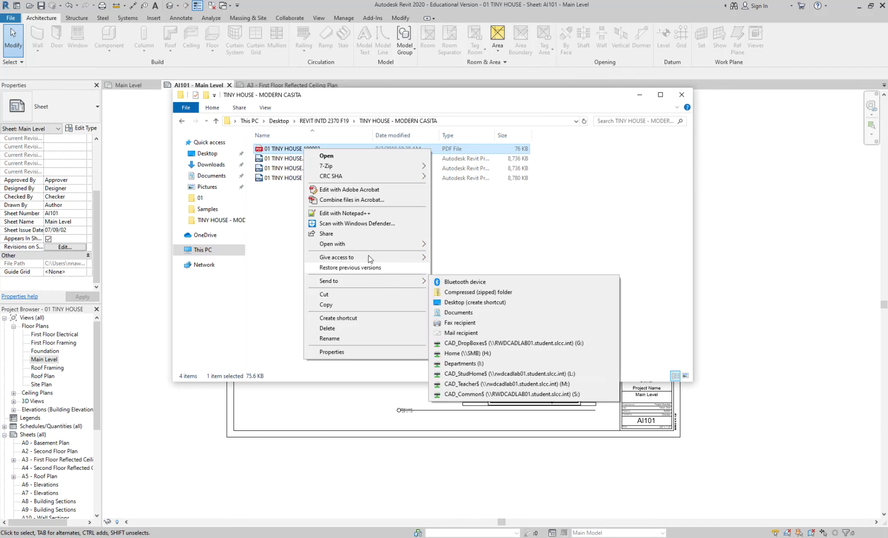
mouse_move(374, 244)
click(437, 245)
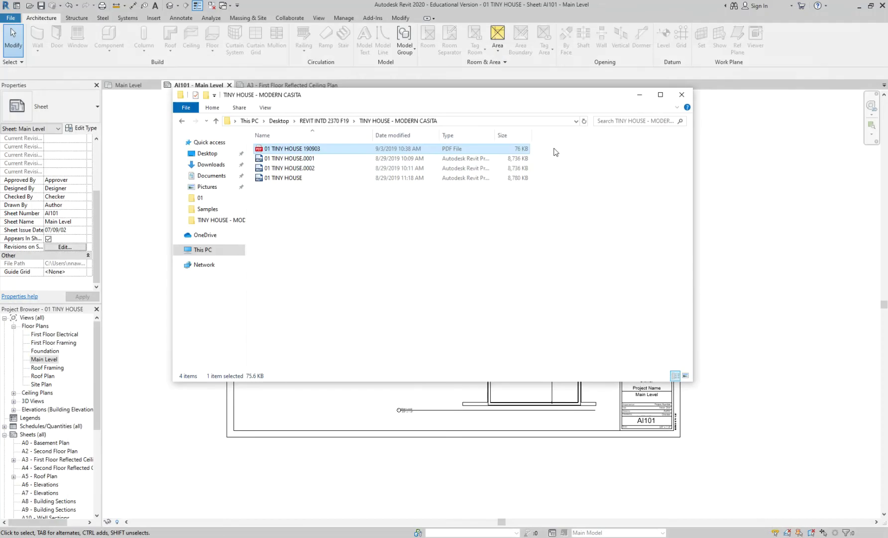
- Open the 01 TINY HOUSE 190903 PDF with Microsoft Edge, examine the first sheet's title block and close the browser
right_click(332, 150)
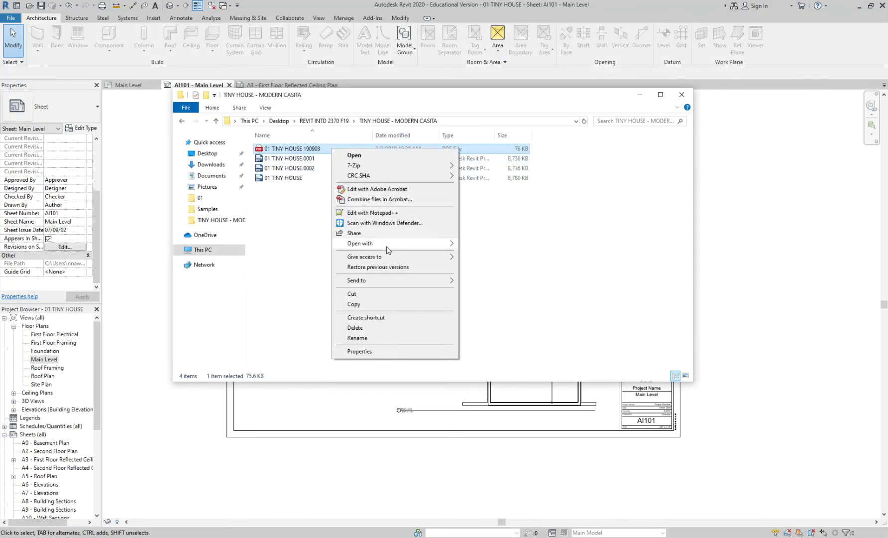
mouse_move(387, 246)
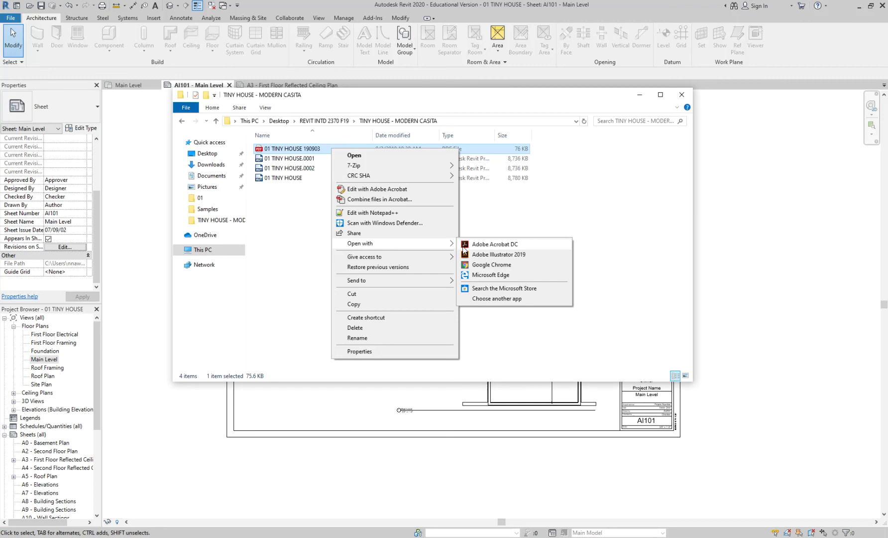
click(490, 275)
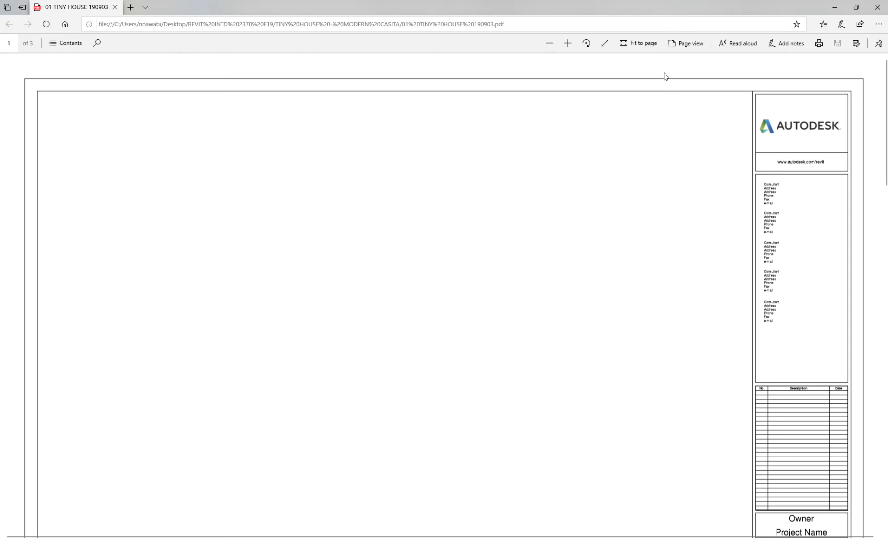
click(878, 7)
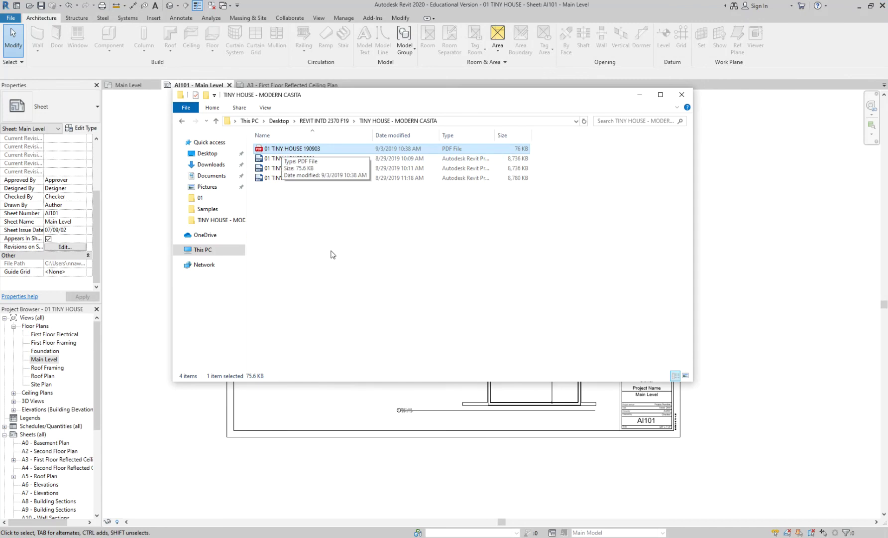
- Open the 01 TINY HOUSE 190903 PDF with Adobe Acrobat DC, suppressing further default-application prompts and dismissing the setup window
click(379, 219)
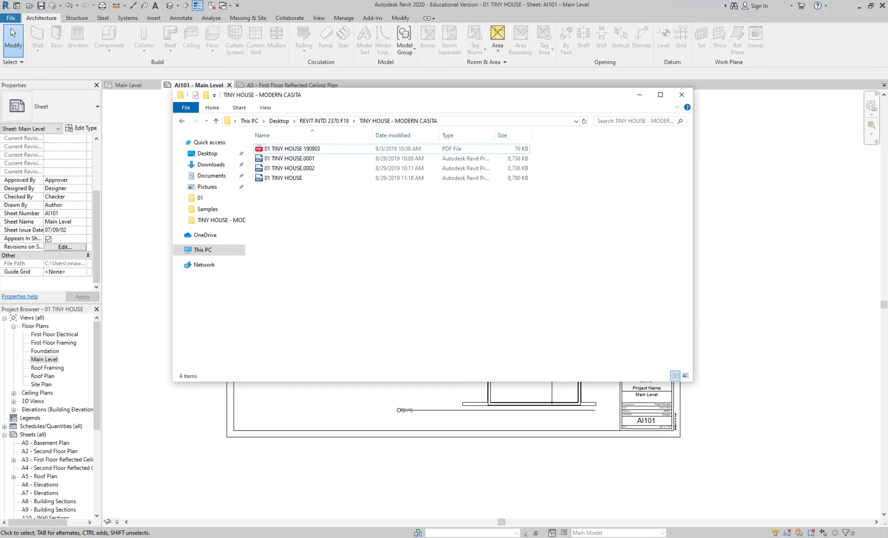
click(305, 151)
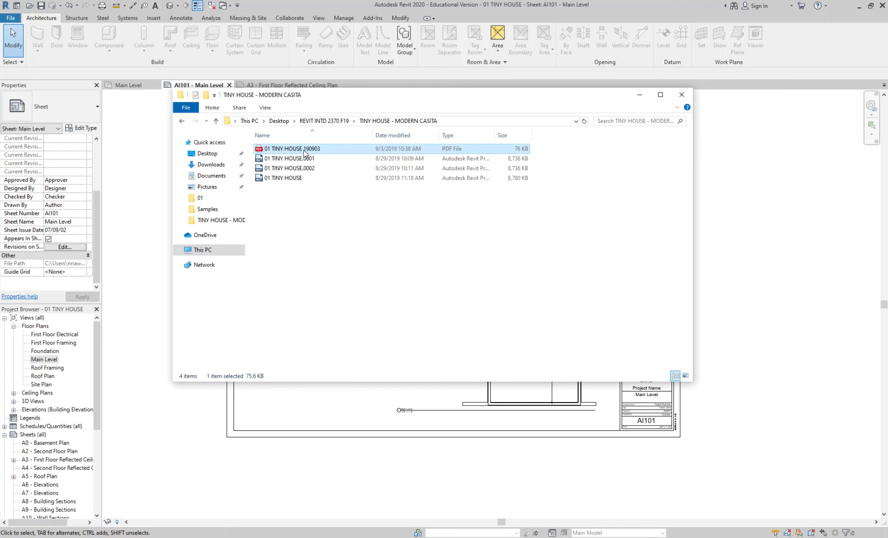
right_click(305, 152)
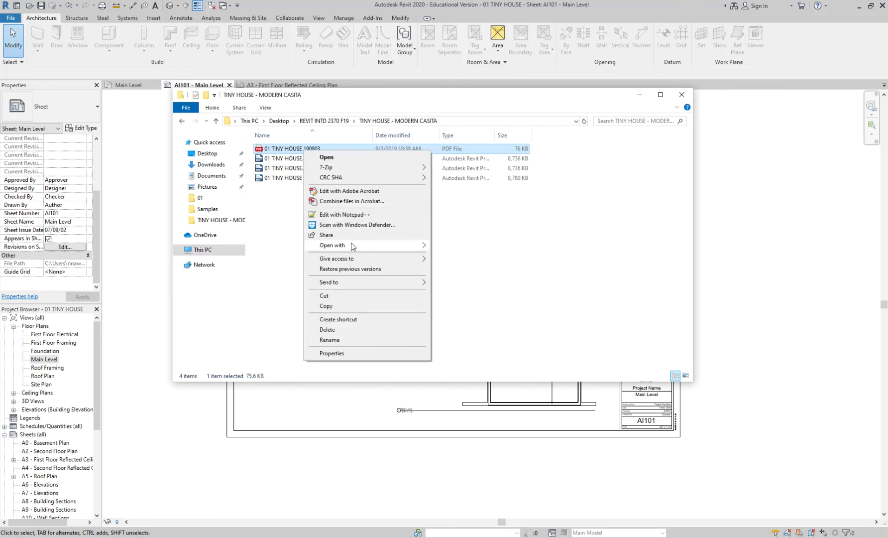
mouse_move(354, 246)
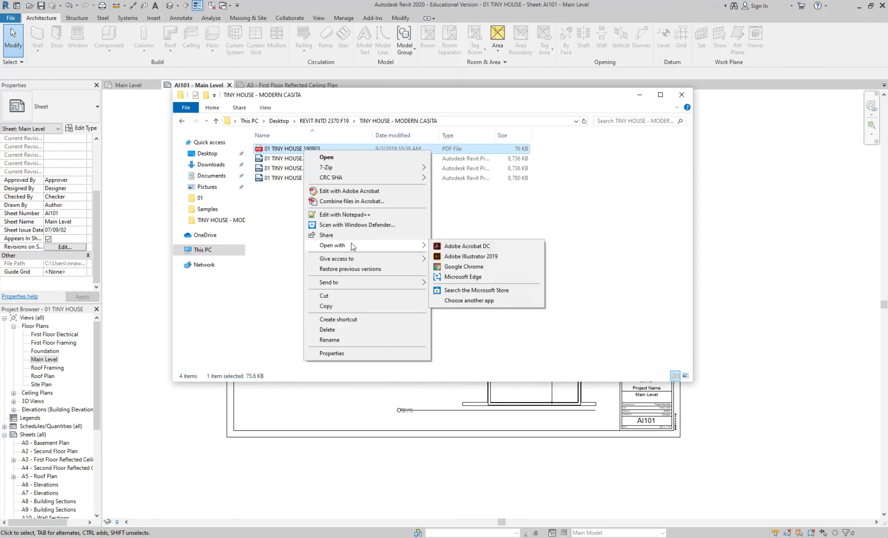
click(446, 246)
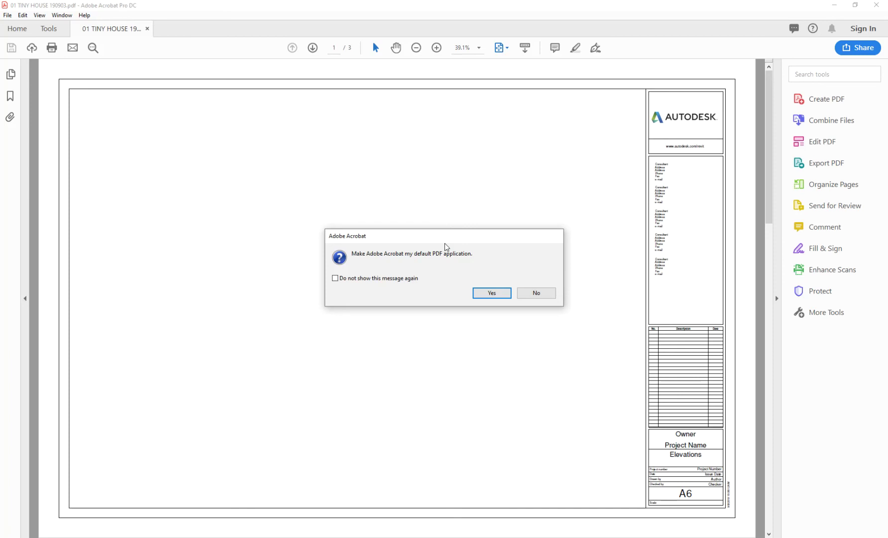
click(419, 280)
click(485, 294)
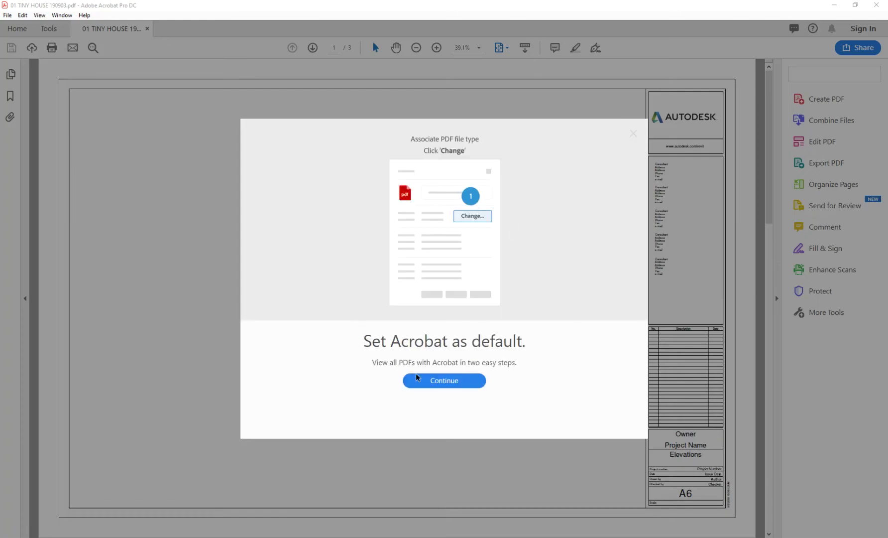
click(633, 133)
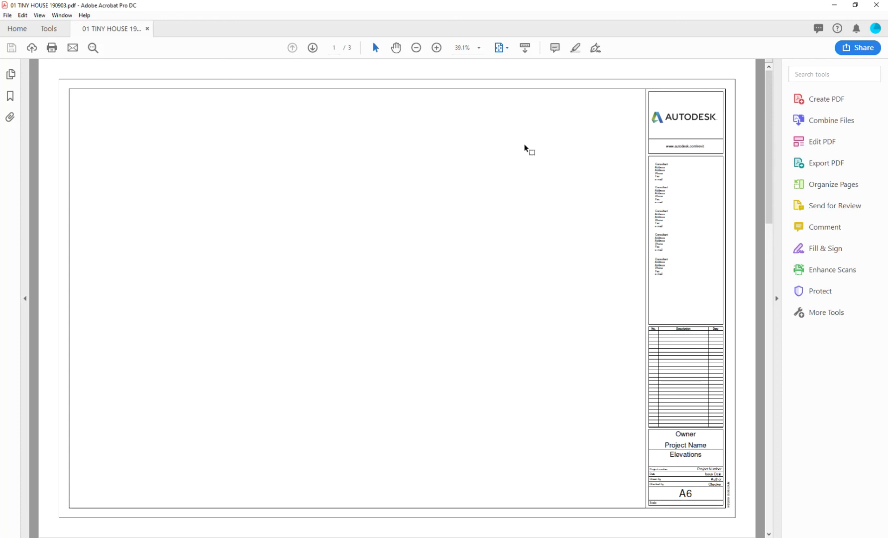
- Zoom the PDF page to 33.3% and page back and forth through all its sheets, ending on AI101 Main Level
click(501, 48)
click(523, 77)
click(416, 48)
click(416, 48)
click(437, 48)
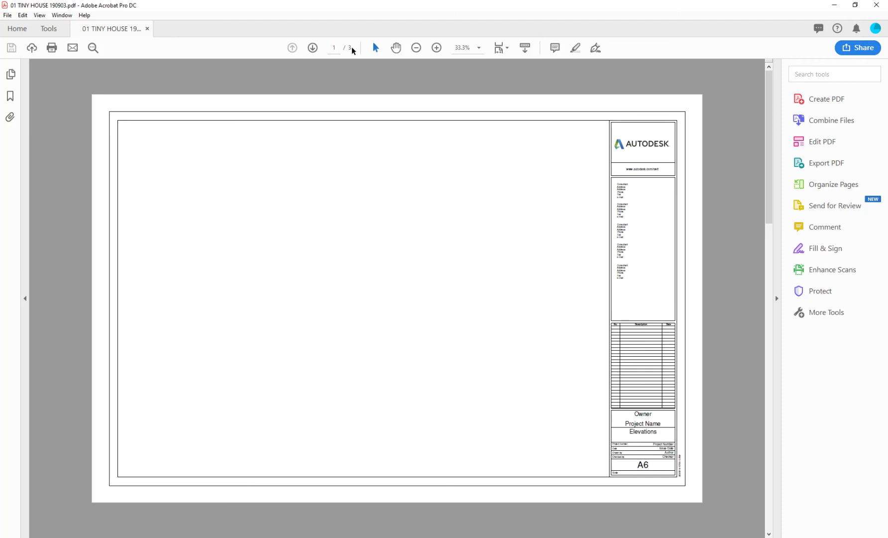
click(313, 48)
click(313, 47)
click(292, 48)
click(292, 48)
click(312, 48)
click(312, 48)
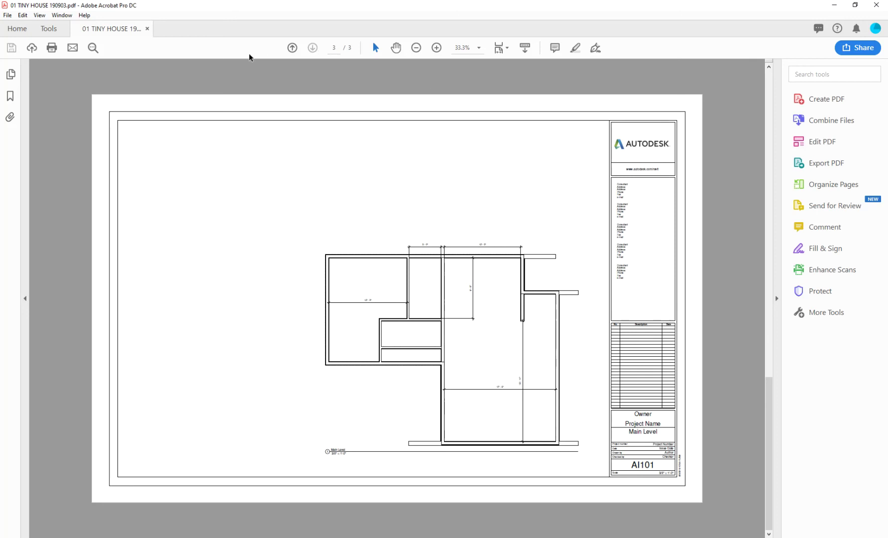
- Preview sheet AI101 in Read Mode, toggling it on and off, and close Acrobat
click(39, 15)
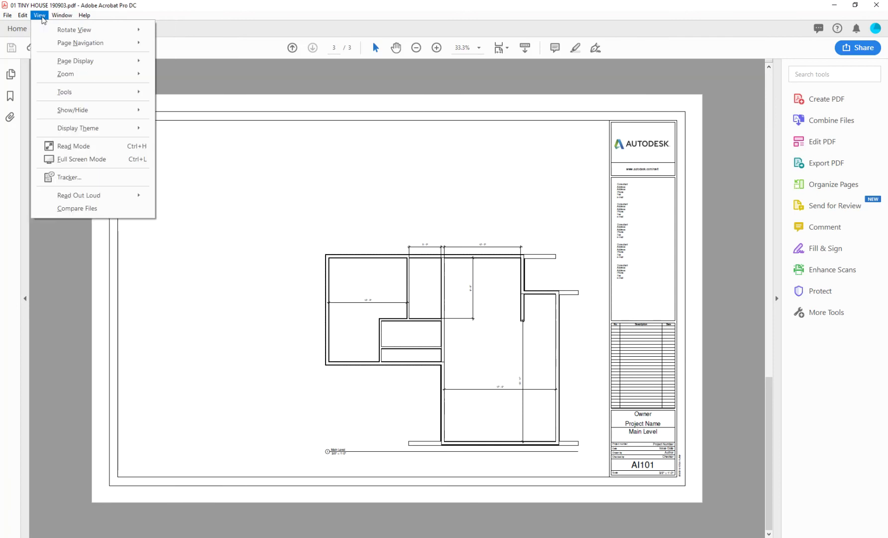
mouse_move(61, 19)
mouse_move(70, 93)
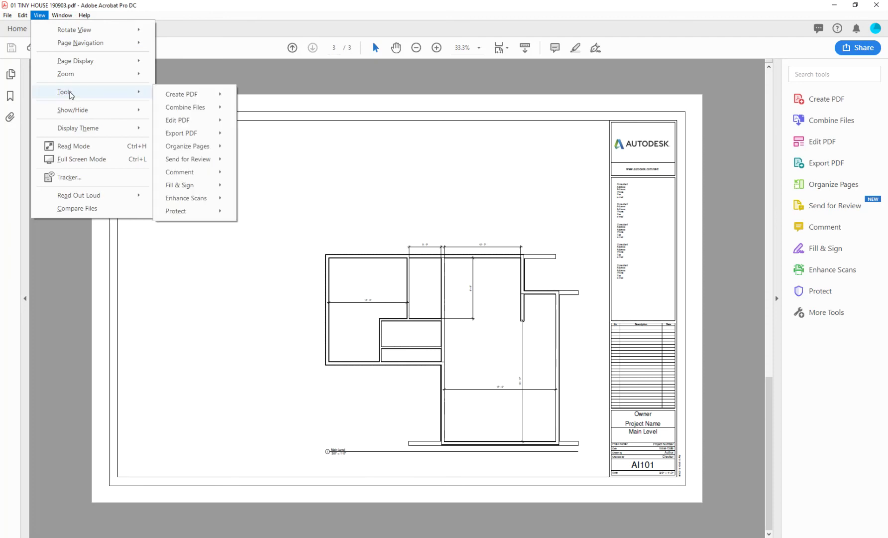
click(84, 150)
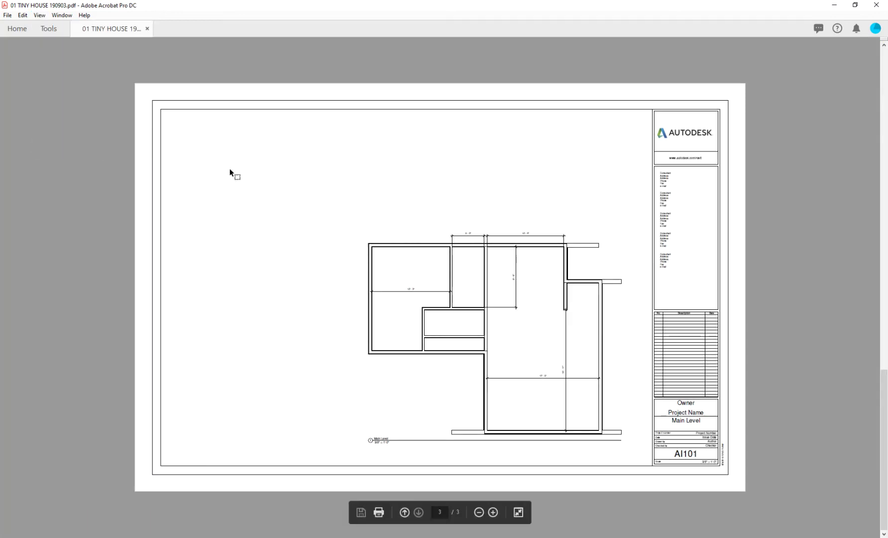
key(ctrl+h)
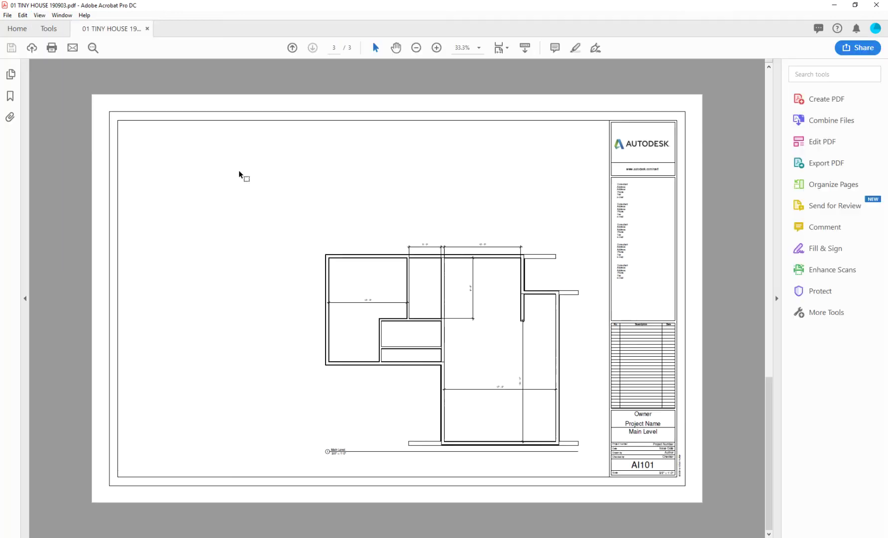
key(ctrl+h)
key(ctrl+h)
key(ctrl+h)
key(ctrl+h)
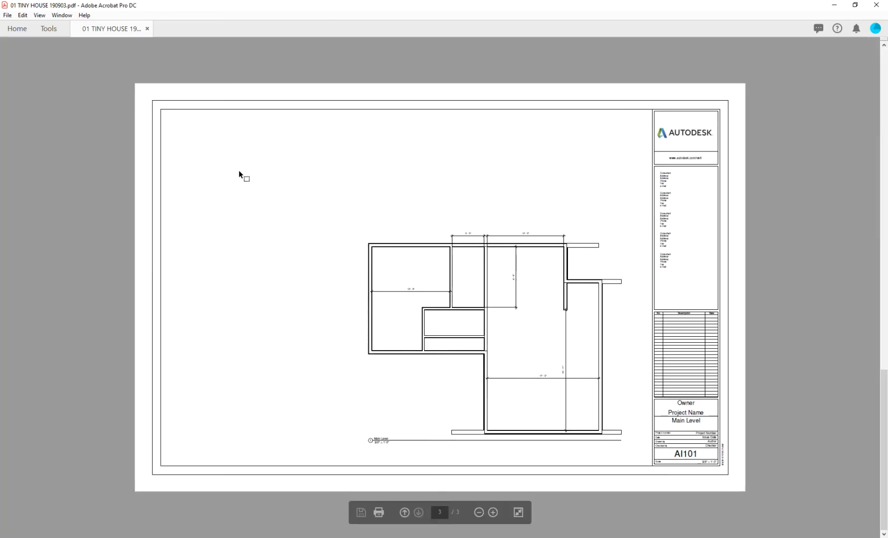
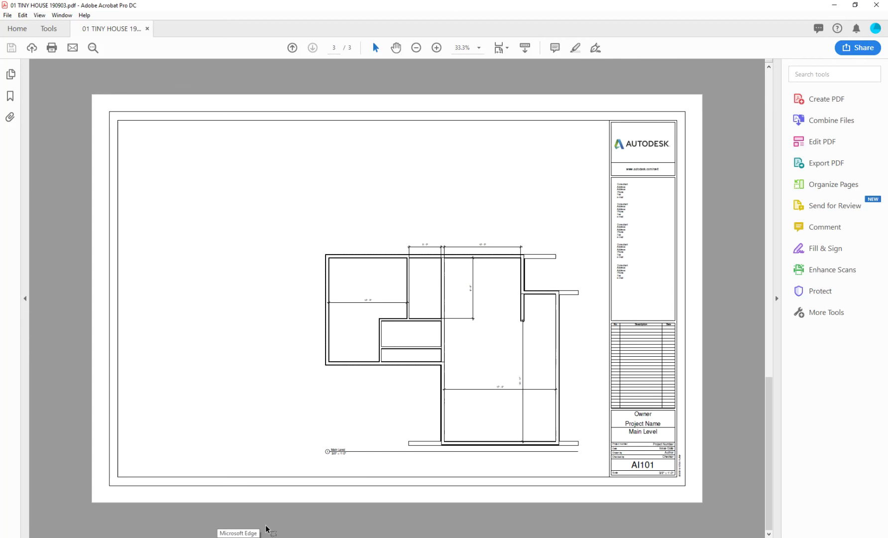
click(876, 6)
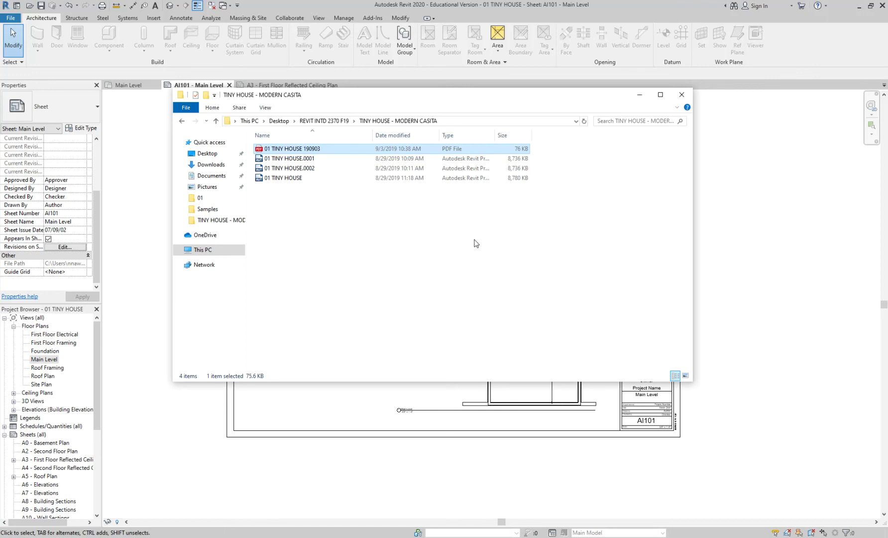
- Reopen the 01 TINY HOUSE 190903 PDF from its folder with Adobe Acrobat DC and dismiss the welcome tour
drag(383, 98, 463, 98)
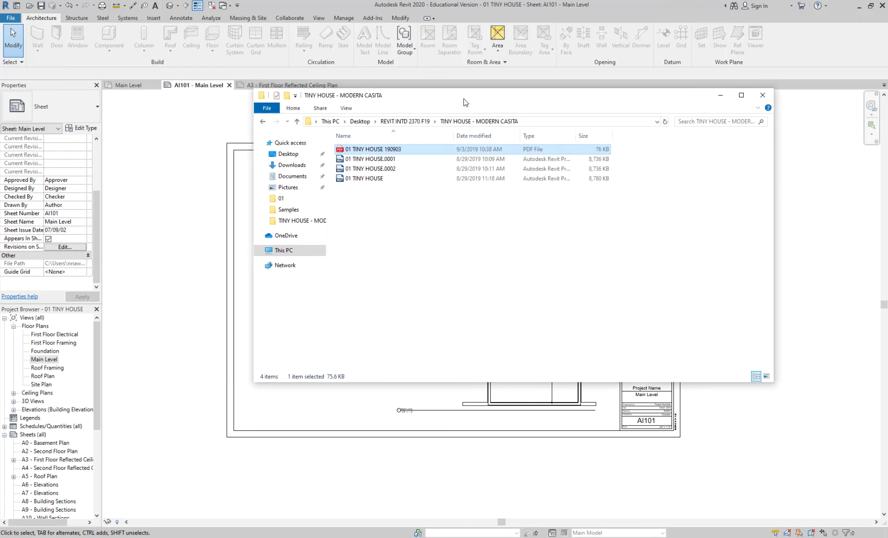
mouse_move(261, 537)
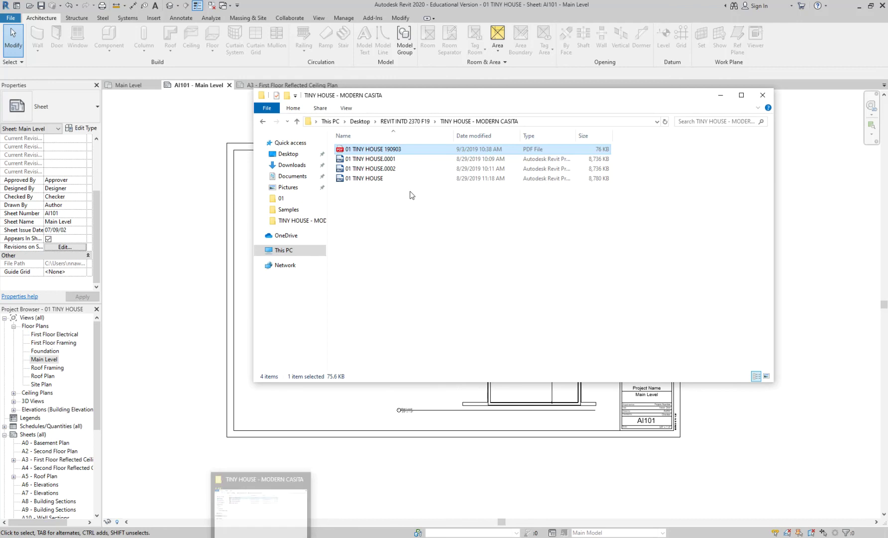
double_click(395, 150)
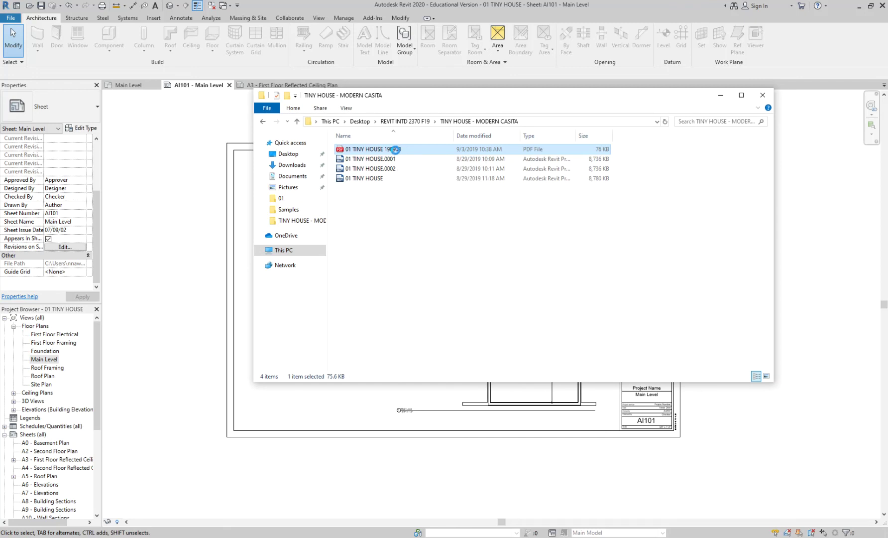
right_click(395, 149)
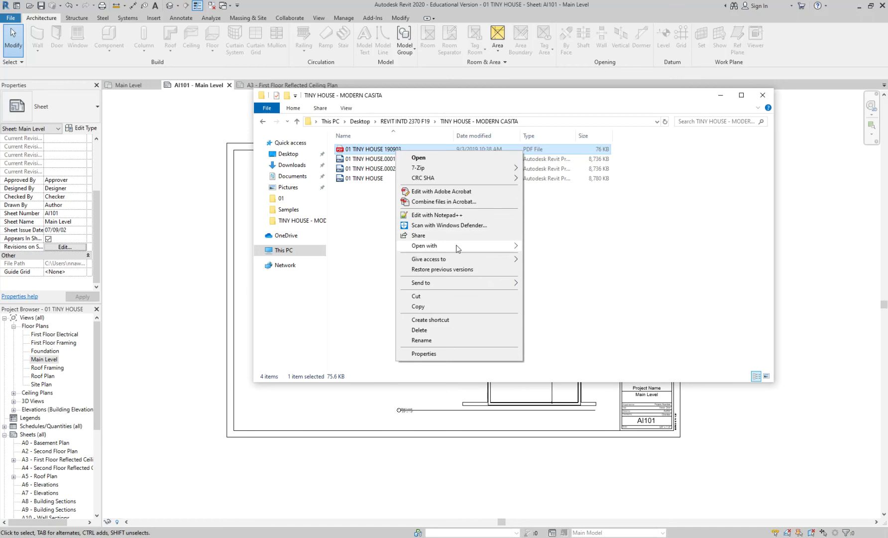
mouse_move(458, 249)
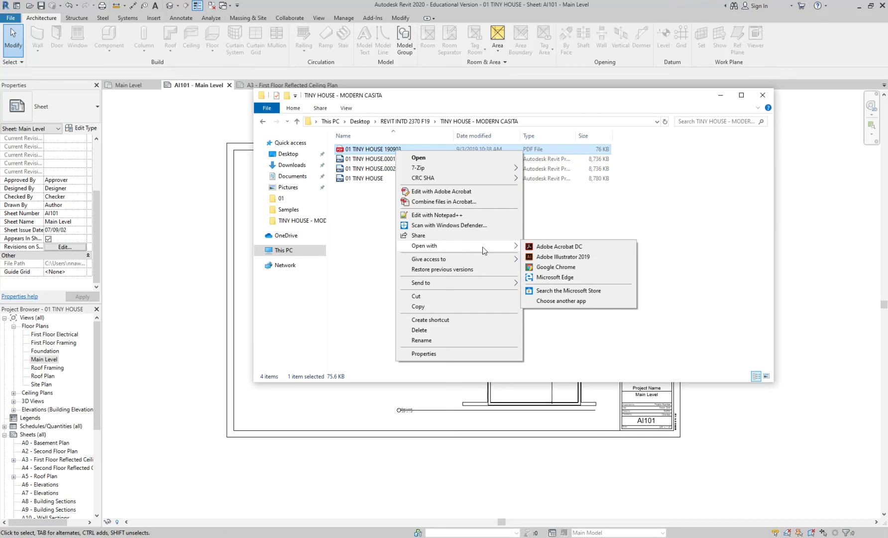
click(538, 248)
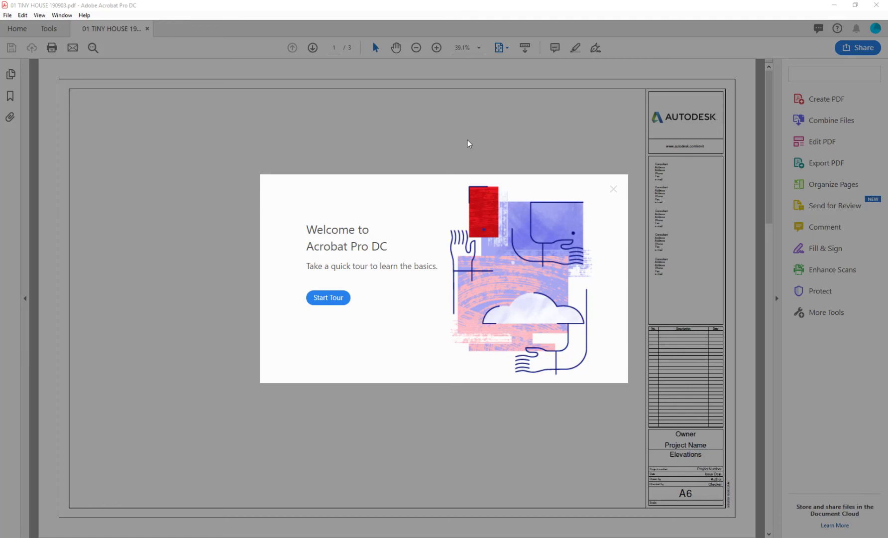
click(353, 140)
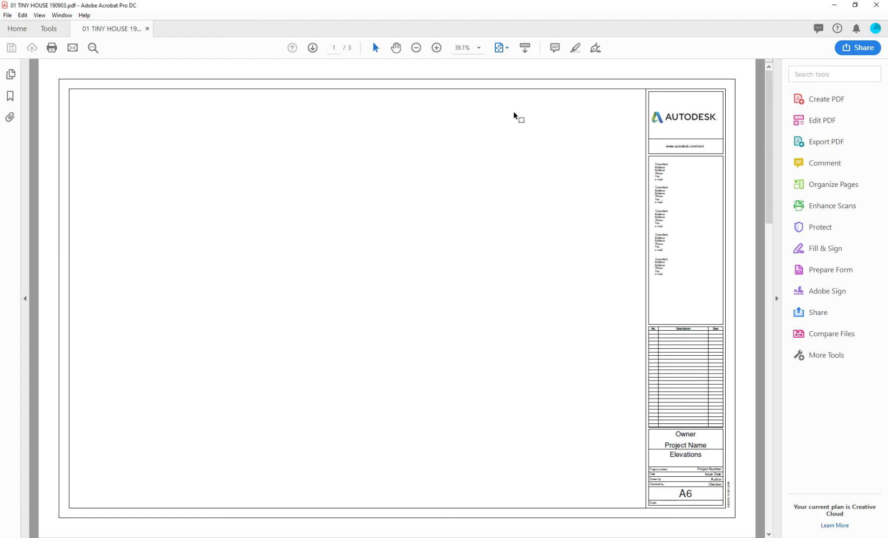
ctrl+scroll(513, 114, down, 1)
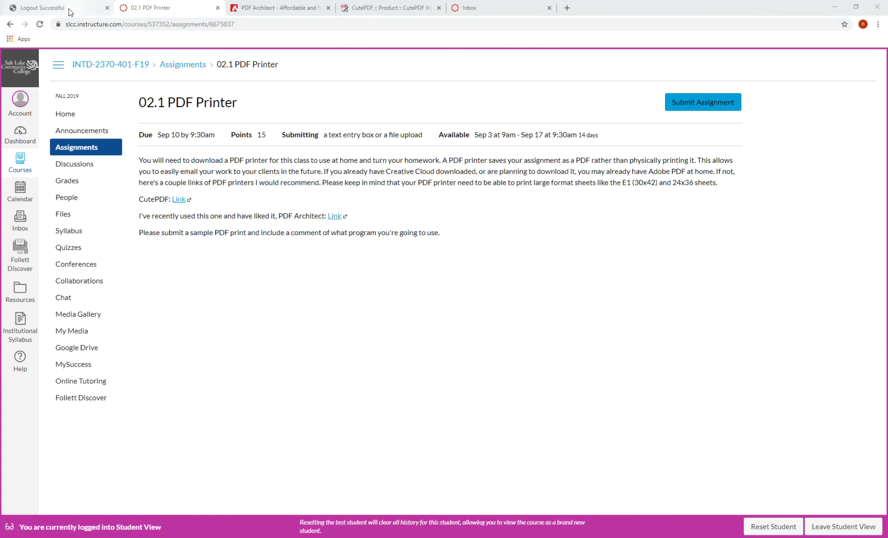
- Switch to Chrome, search for CUSTOM 61 in a new tab and open the 61custom house plans website
click(70, 11)
click(134, 9)
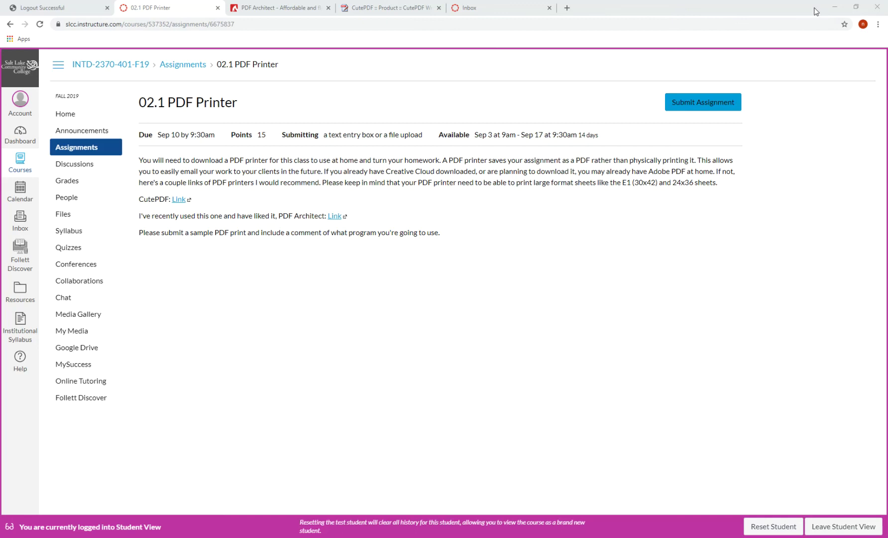
key(ctrl+t)
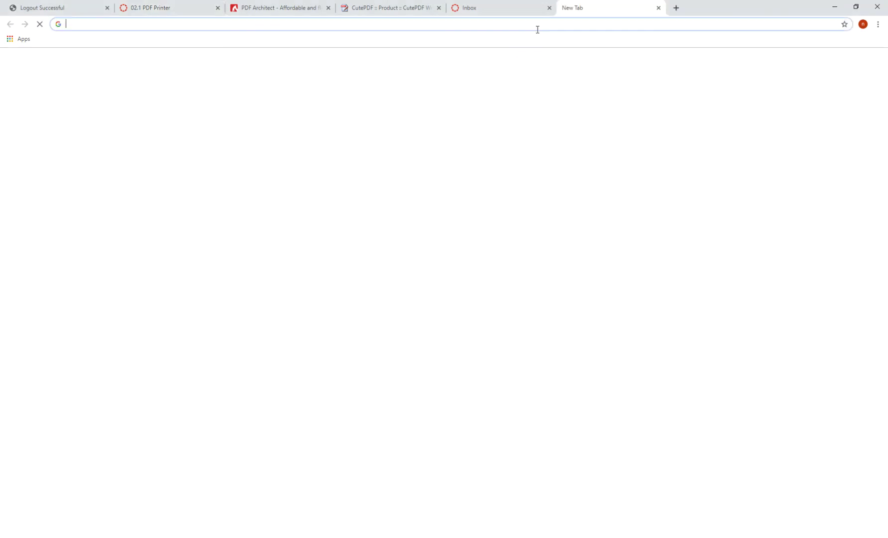
text(CUSTOM)
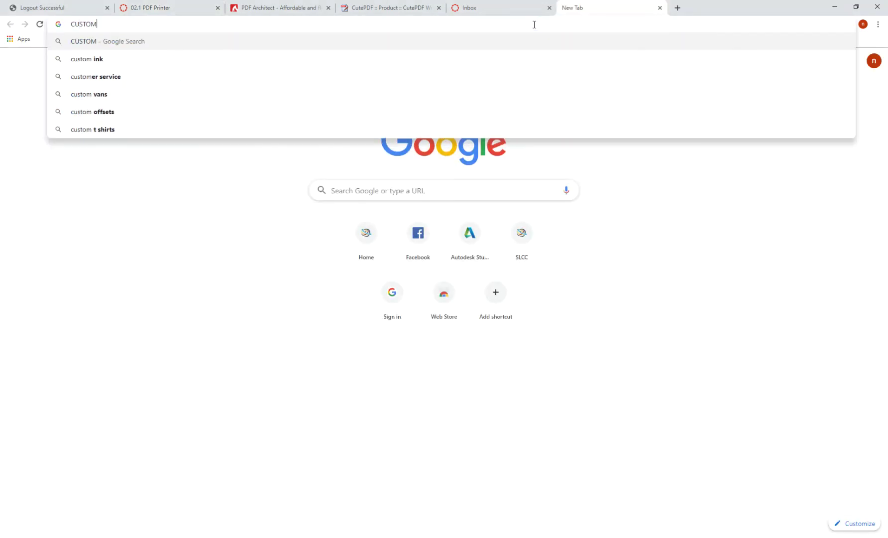
text( 61)
key(Return)
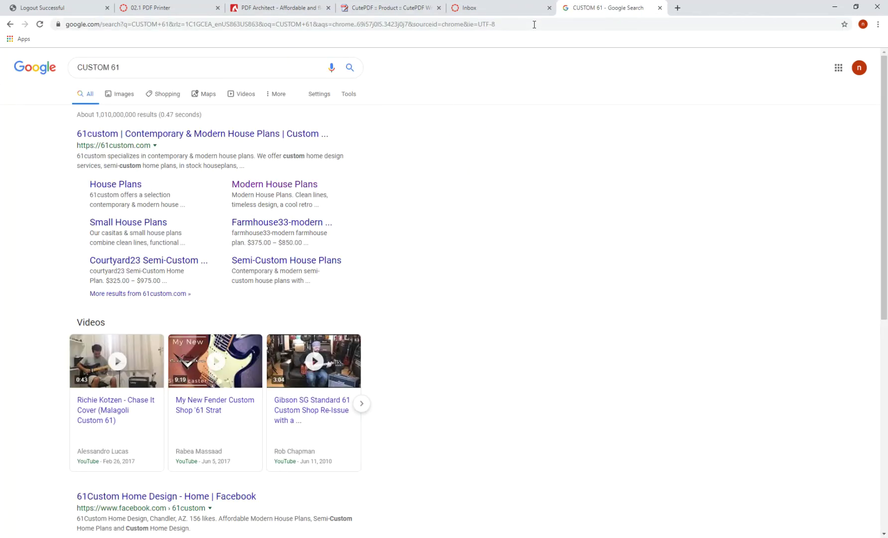
click(222, 141)
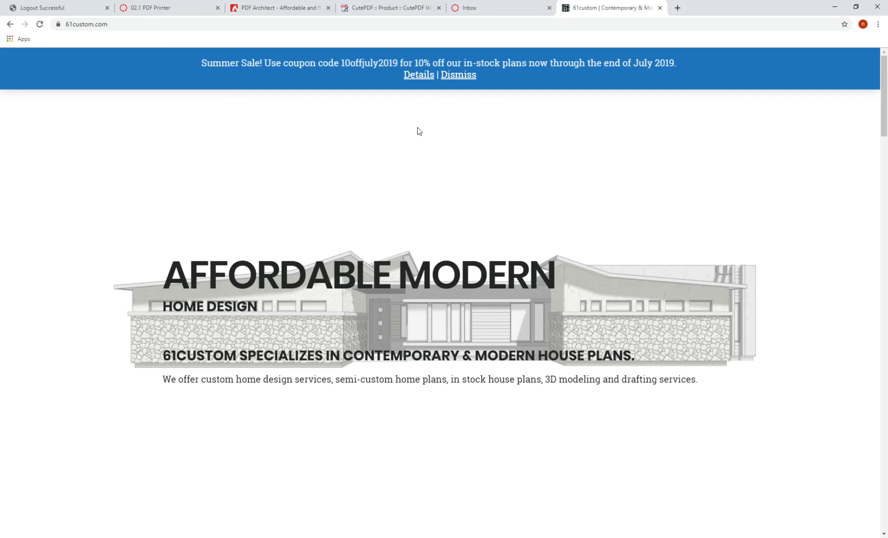
- Dismiss the summer sale notice and examine the 61custom home page's featured courtyard house plans and services
click(456, 81)
scroll(454, 184, down, 5)
scroll(453, 185, down, 4)
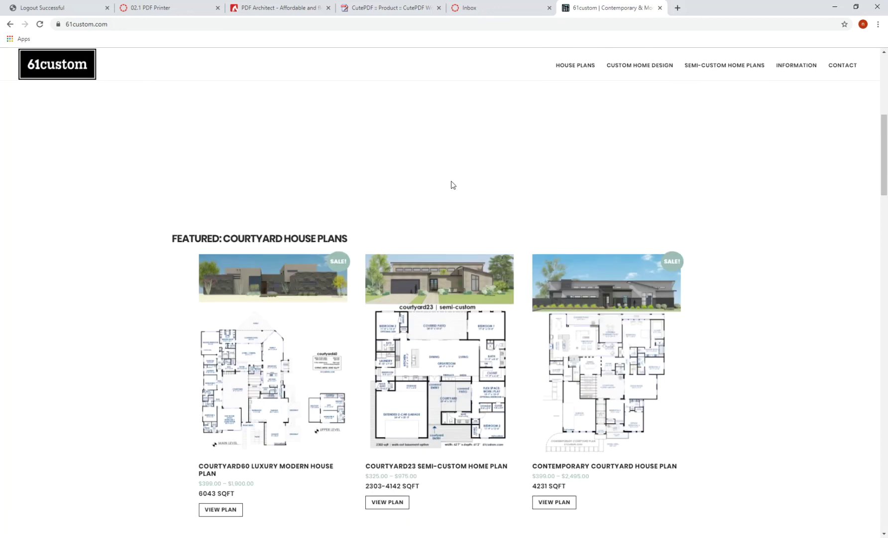
scroll(710, 270, down, 1)
scroll(710, 270, down, 3)
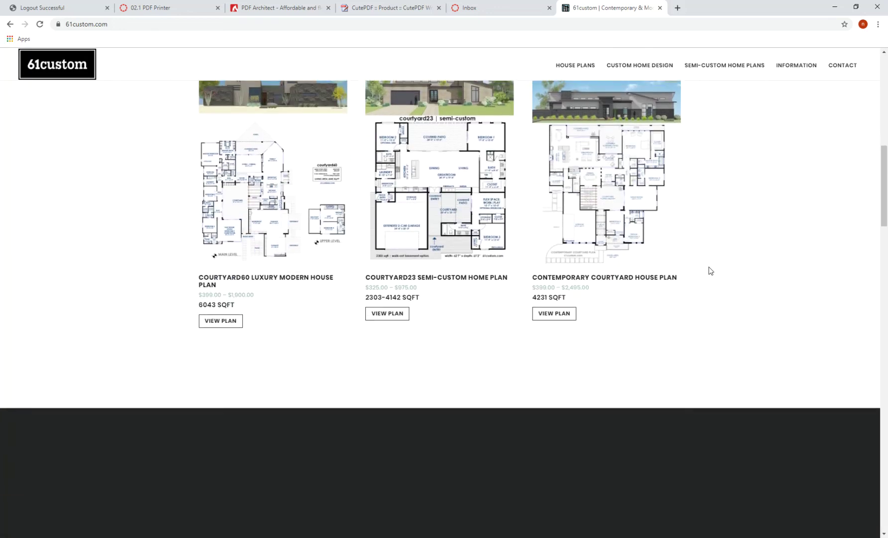
scroll(711, 270, up, 2)
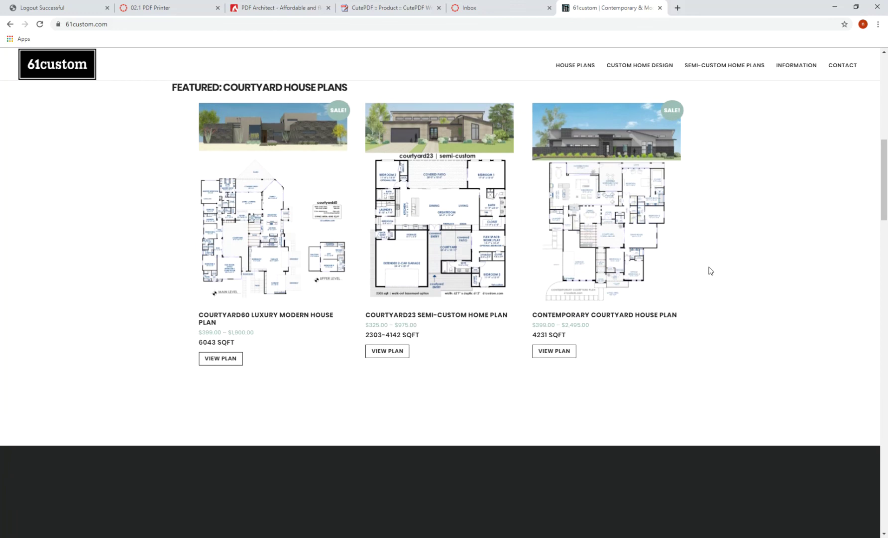
scroll(710, 271, down, 3)
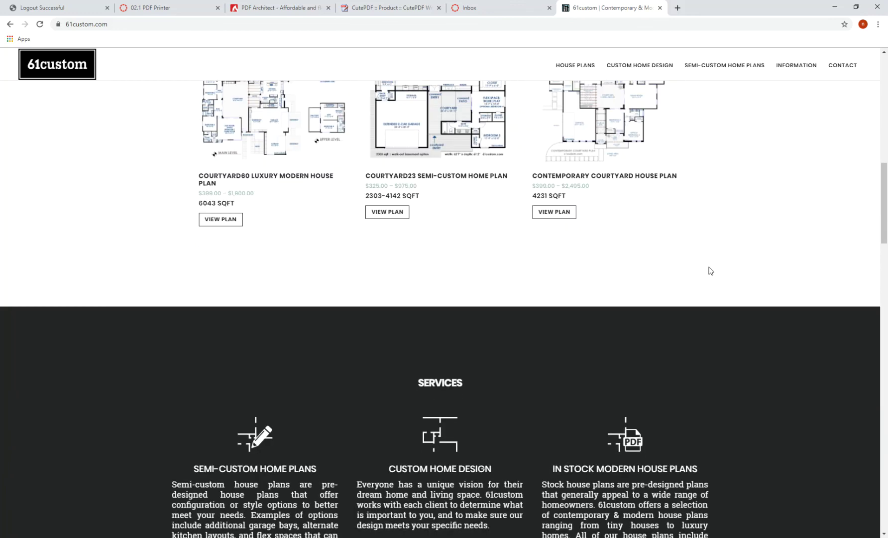
scroll(711, 270, down, 4)
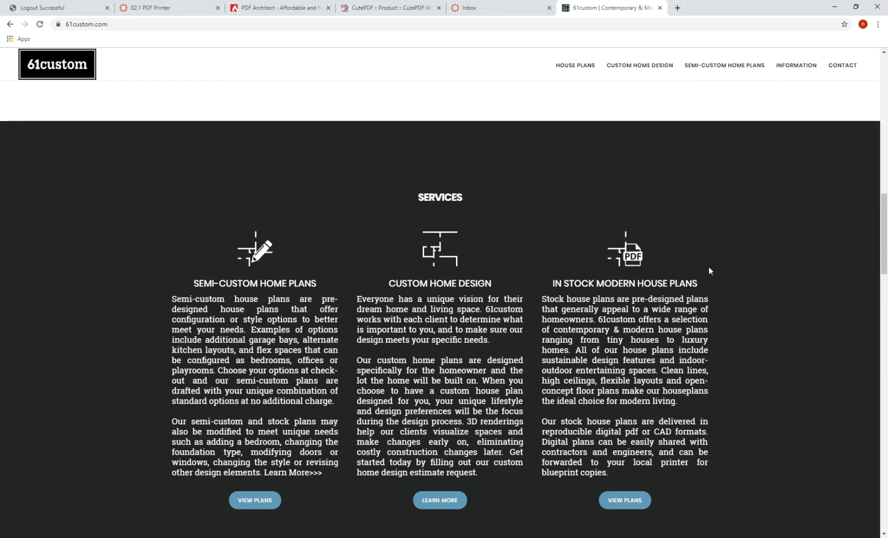
scroll(710, 270, up, 14)
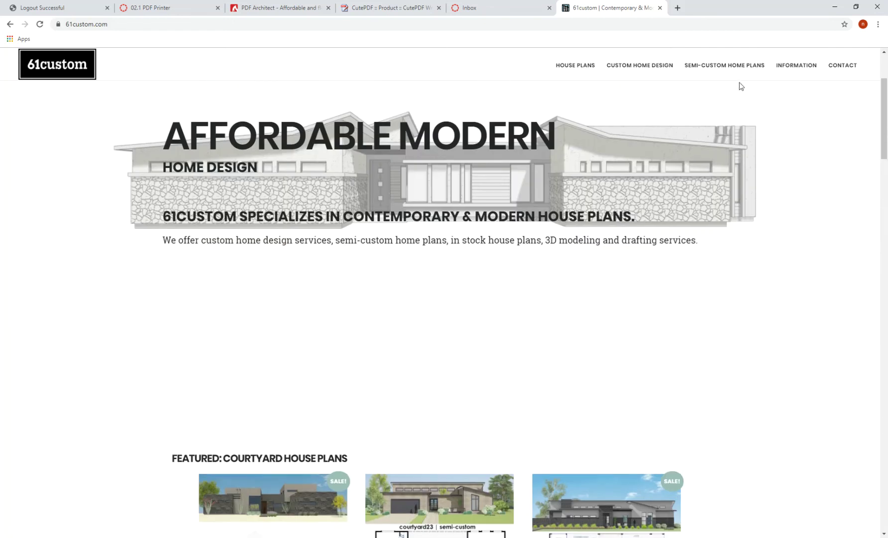
- Open the 61custom house plans catalogue, returning to it after opening an extra browser tab, and browse the listed plans
click(580, 68)
click(677, 8)
text(61)
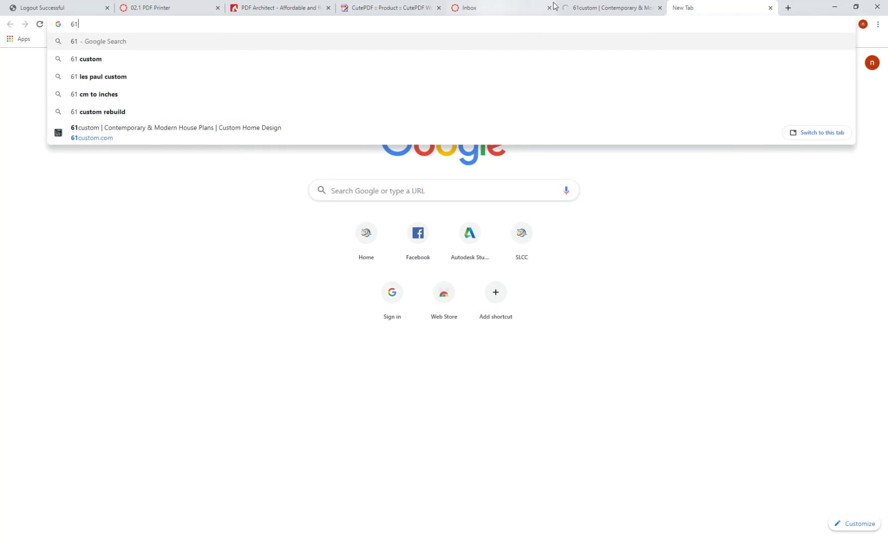
click(313, 129)
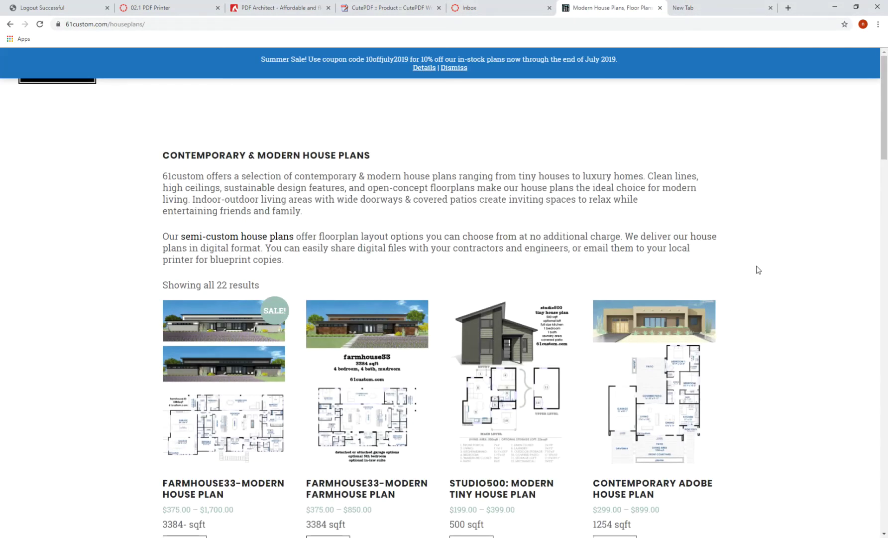
scroll(760, 265, down, 9)
scroll(760, 265, down, 5)
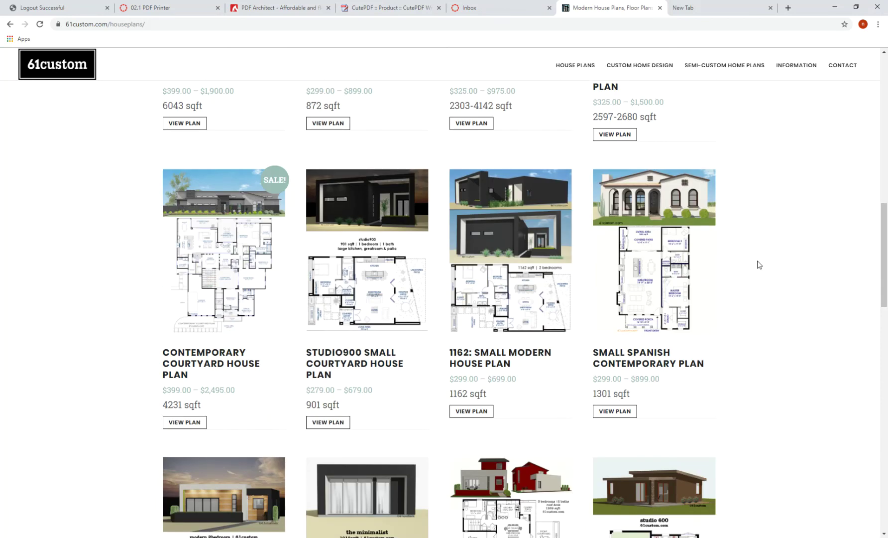
- Search the house plans page for MODERN CASI, look through the listed plans and dismiss the search
key(ctrl+f)
text(MODERN)
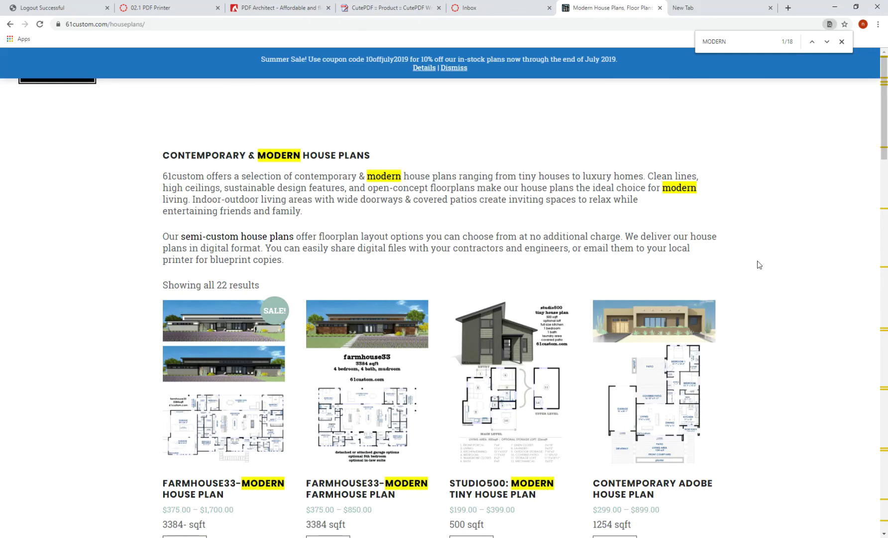
text( CASI)
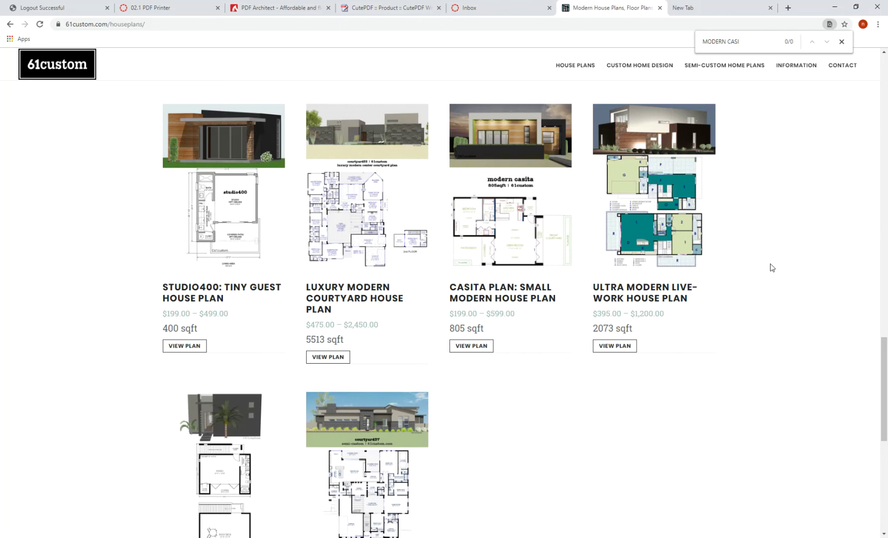
scroll(771, 268, up, 7)
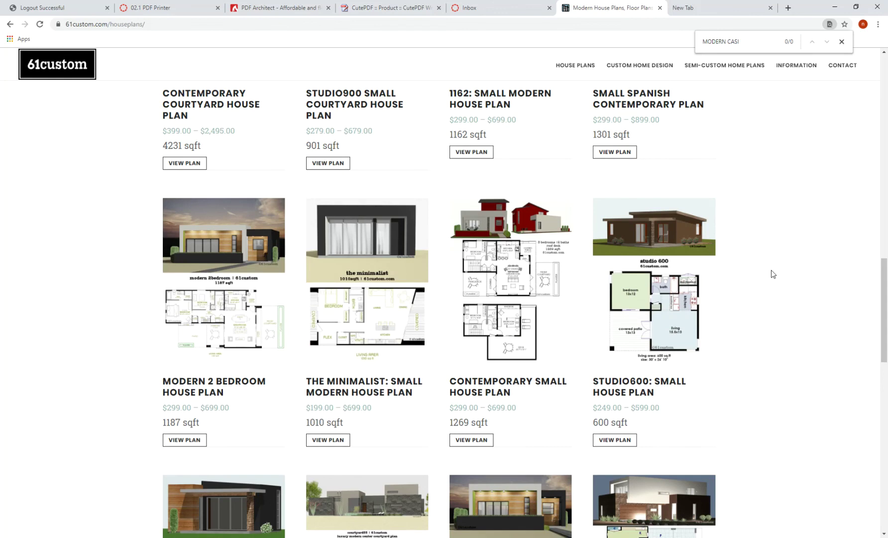
scroll(234, 367, up, 5)
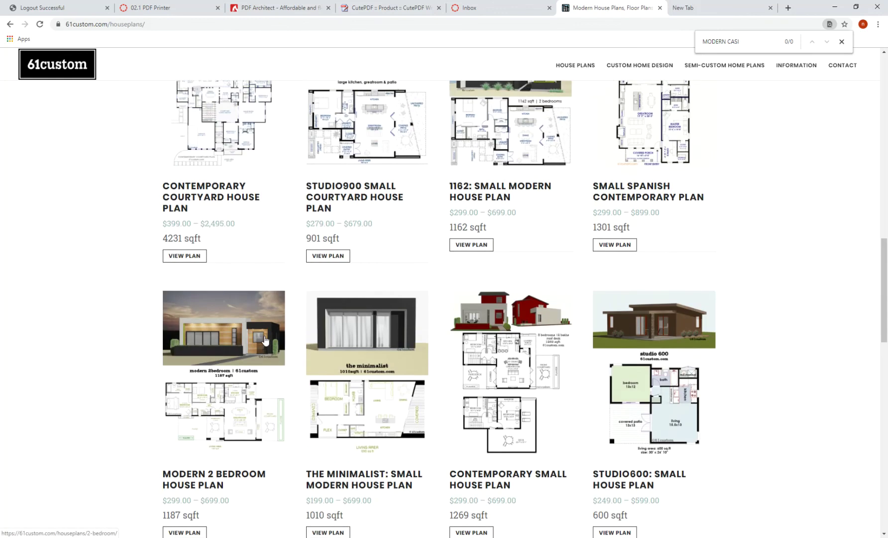
scroll(462, 332, up, 9)
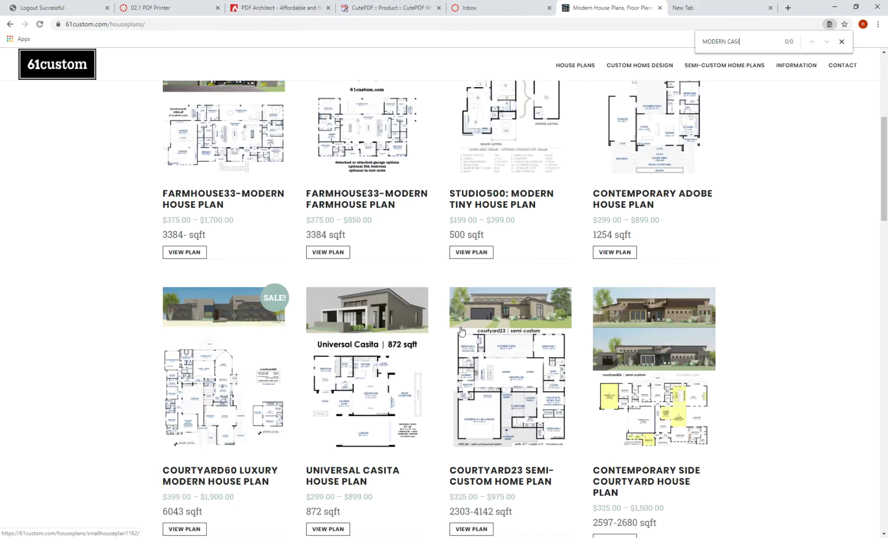
scroll(462, 331, up, 4)
key(Escape)
- Find the Modern 2 Bedroom House Plan in the catalogue and open its page
scroll(614, 249, down, 9)
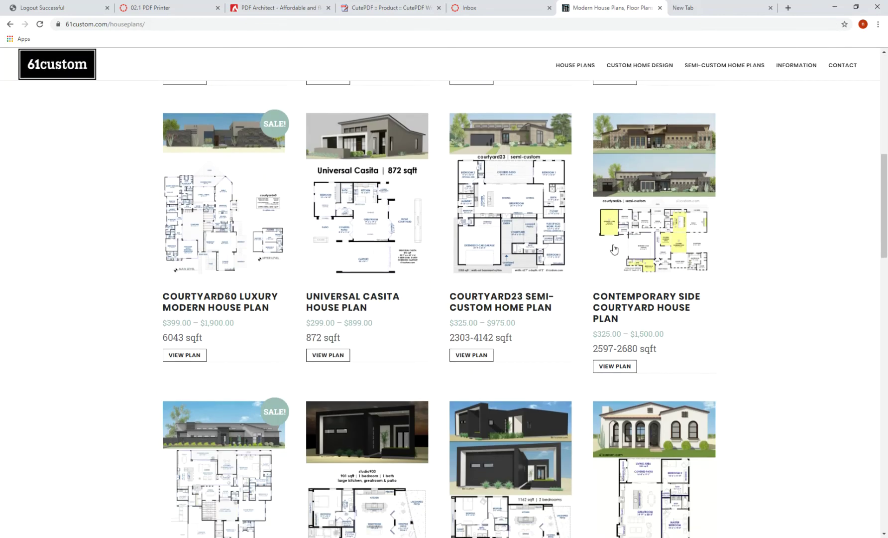
scroll(614, 249, down, 8)
click(269, 305)
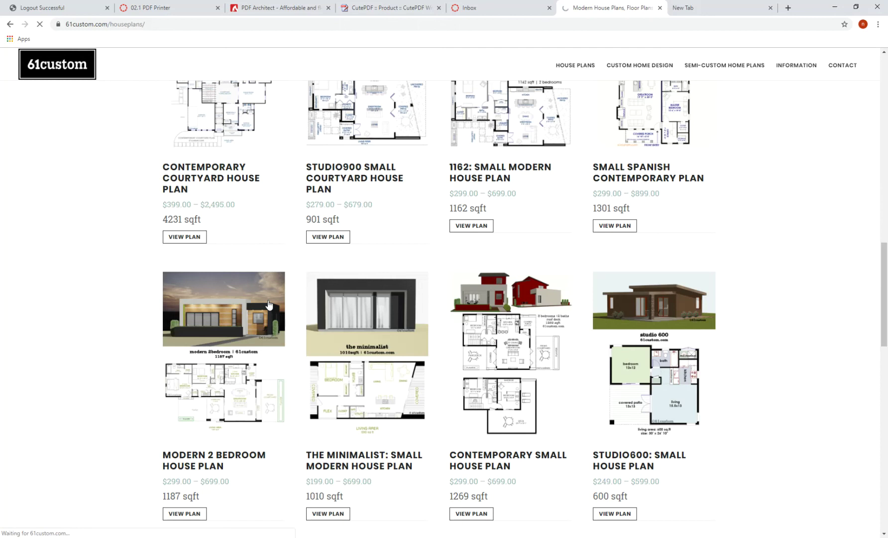
- Look over the Modern 2 Bedroom House Plan page and open the Modern House Plans category
scroll(563, 247, down, 13)
scroll(563, 246, down, 7)
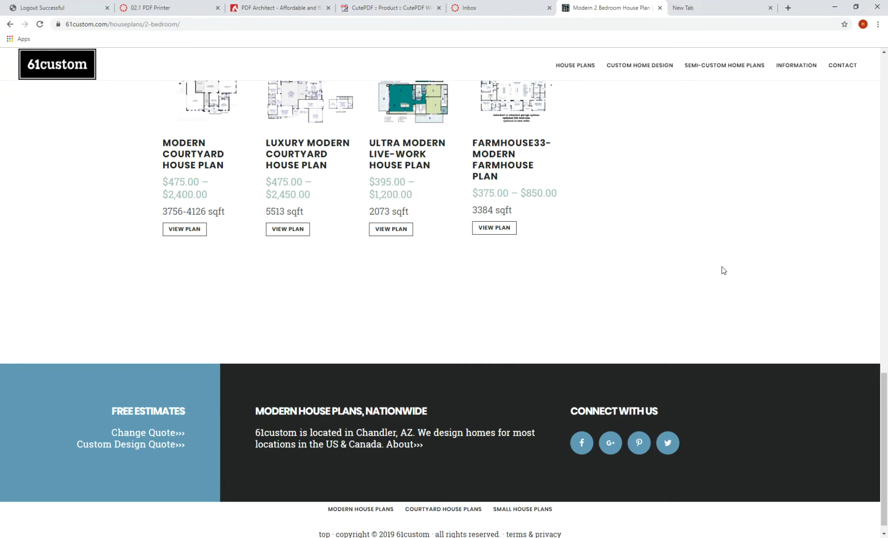
scroll(723, 270, up, 20)
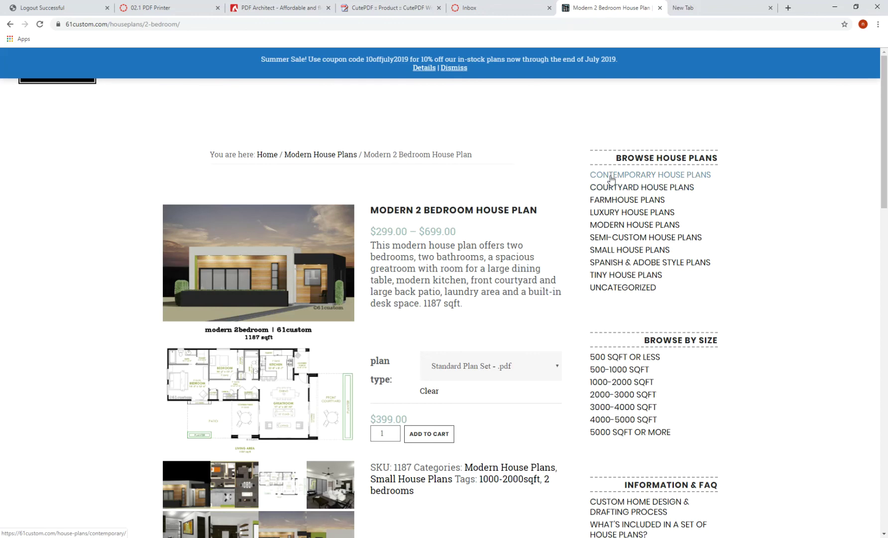
click(624, 225)
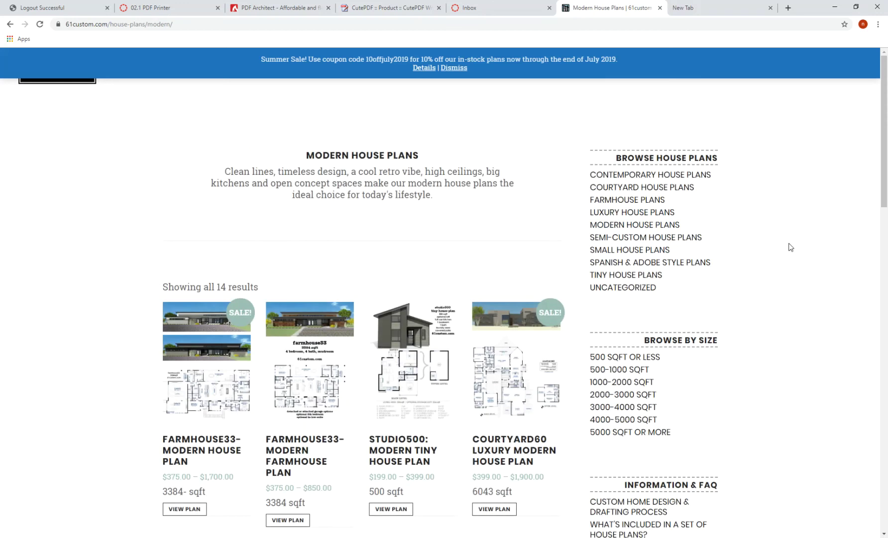
- Open the Casita Plan: Small Modern House Plan from the category and enlarge its floor plan image
scroll(791, 247, down, 8)
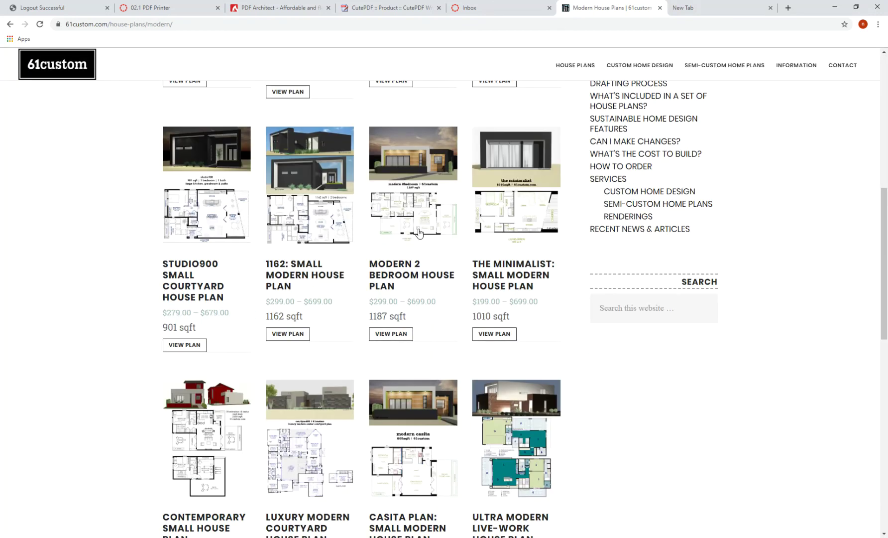
scroll(432, 435, down, 3)
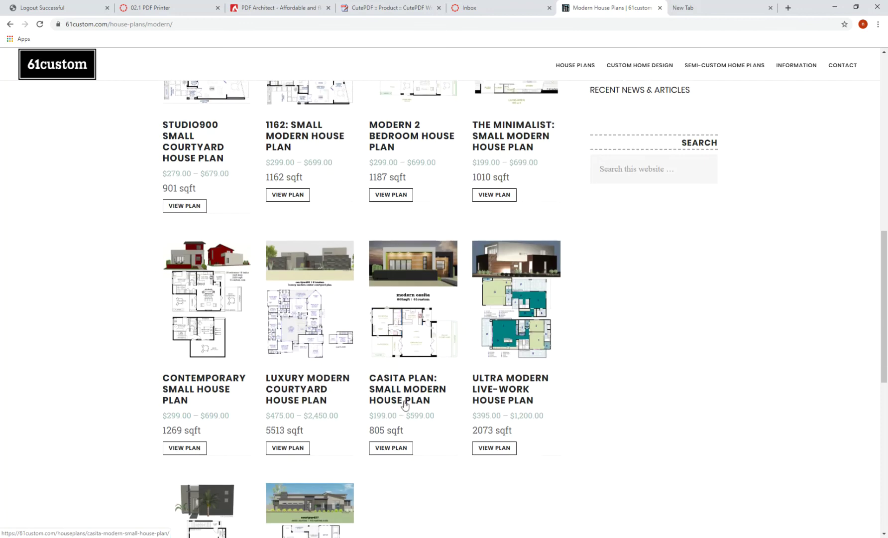
click(405, 399)
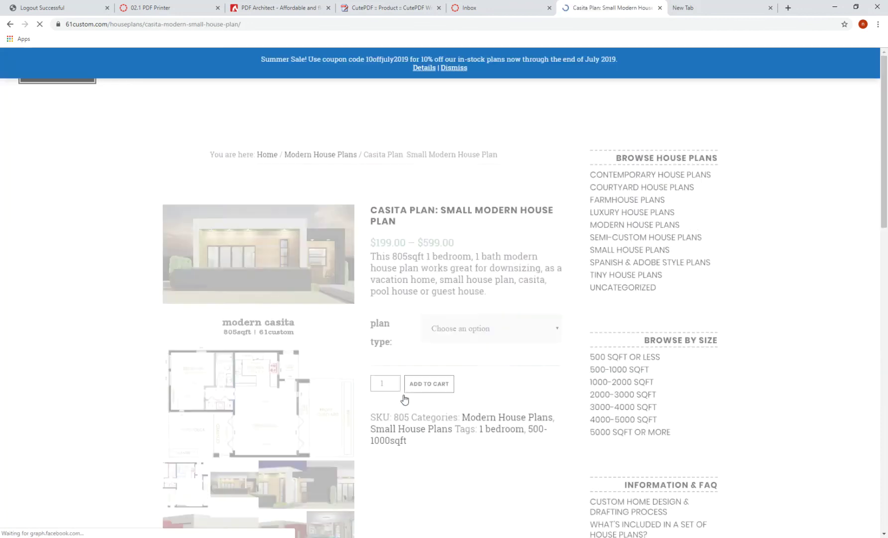
scroll(278, 426, down, 3)
click(193, 305)
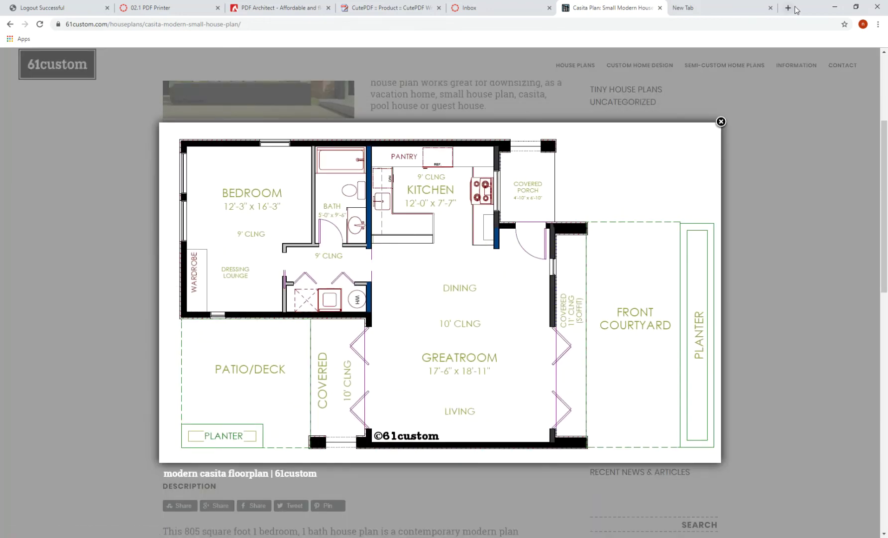
- Switch to Revit and open the Main Level floor plan view of the tiny house project
drag(805, 9, 887, 107)
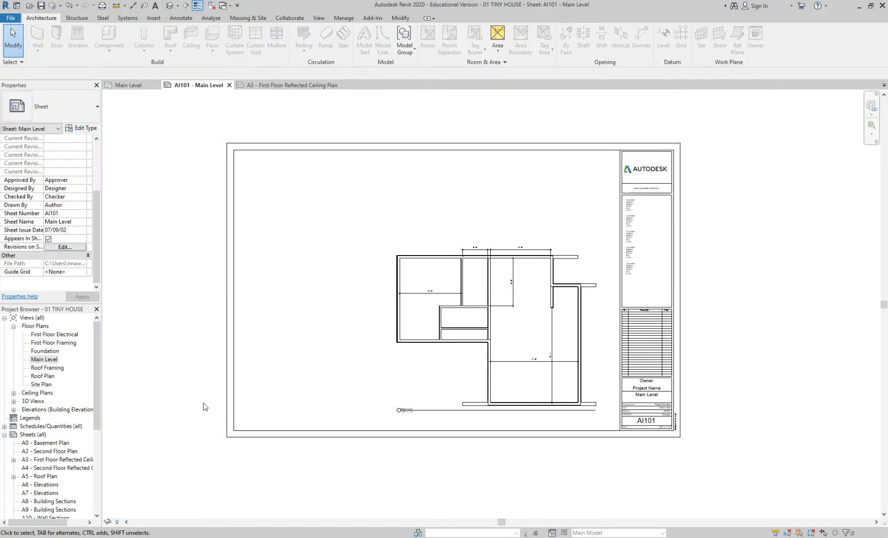
double_click(45, 359)
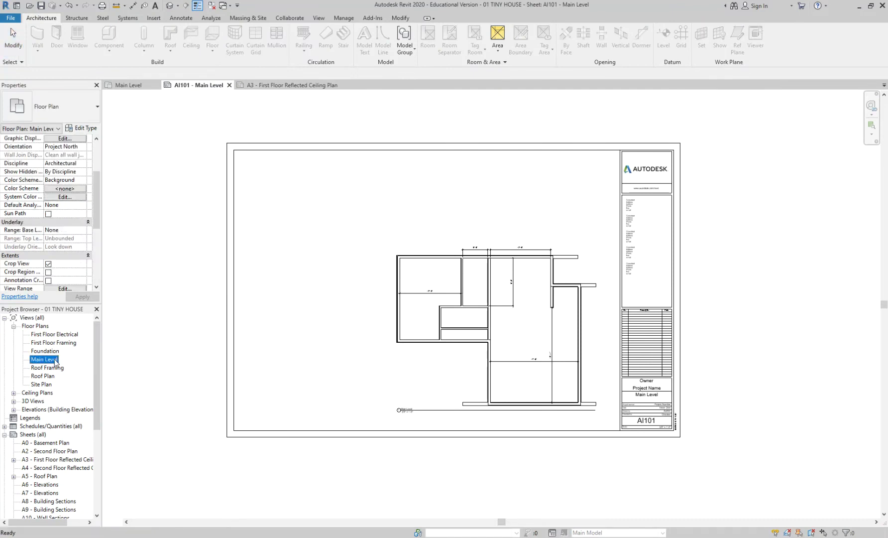
scroll(577, 308, up, 4)
scroll(578, 307, down, 3)
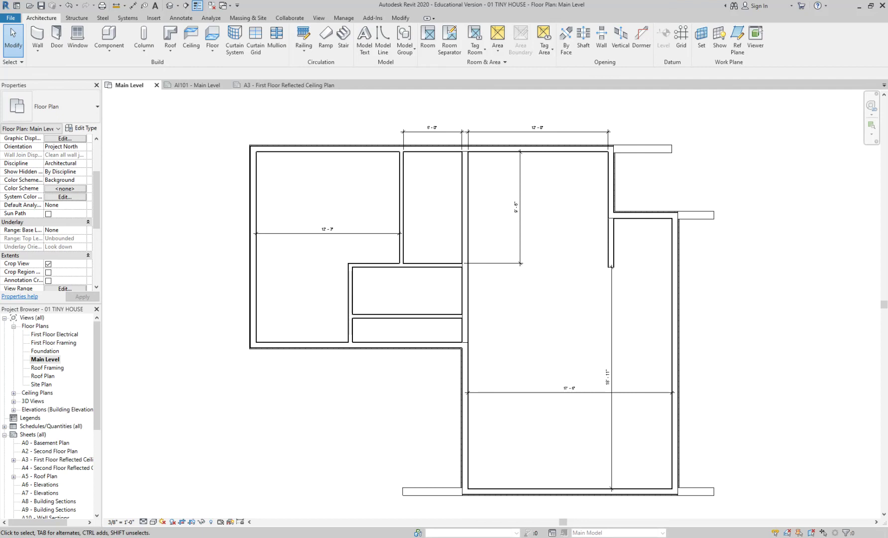
- Return to the maximized browser, check the casita floor plan, and view the front rendering of the house
drag(887, 124, 689, 84)
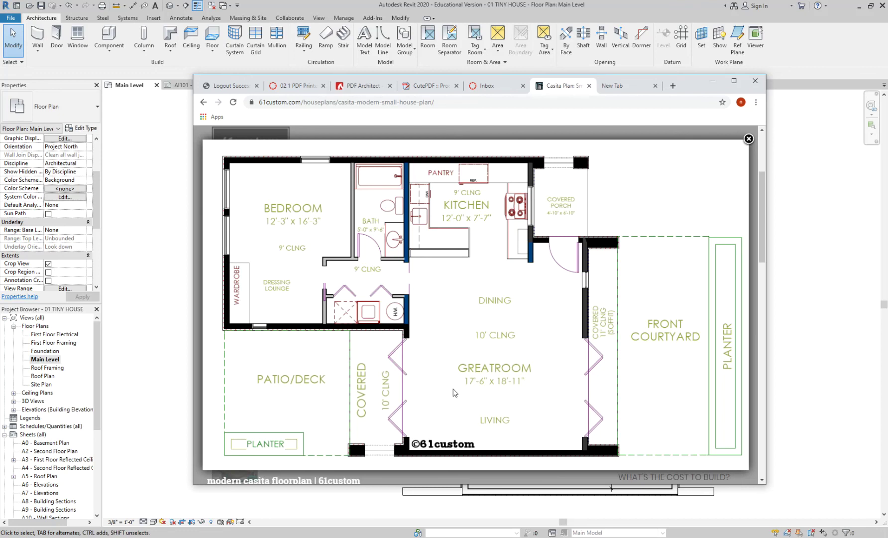
click(734, 81)
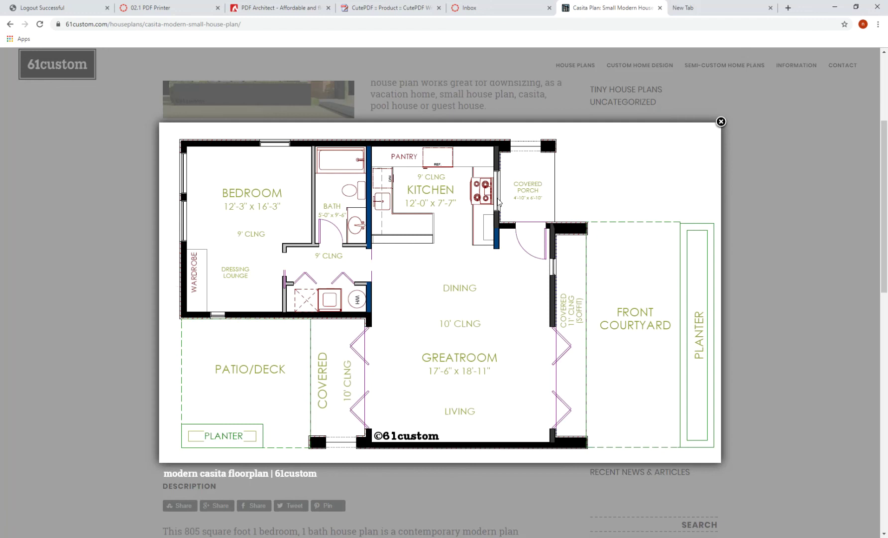
click(747, 210)
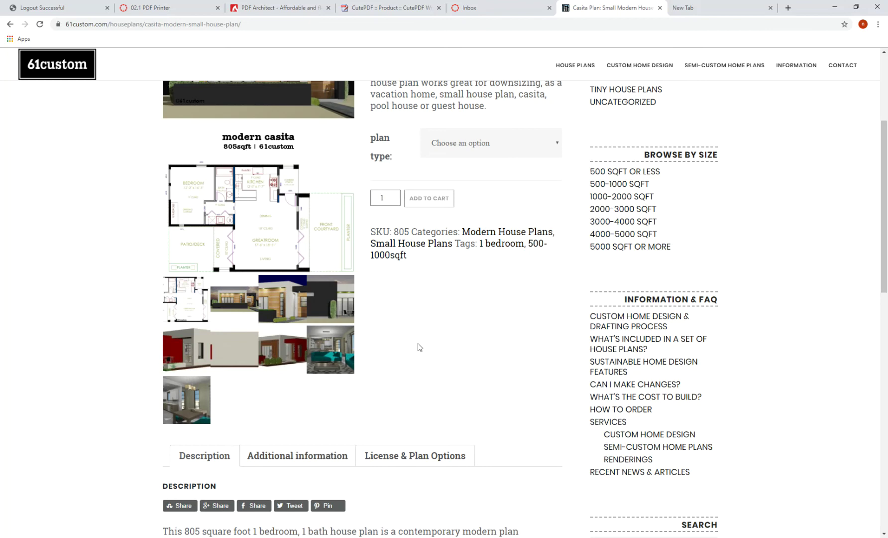
click(235, 305)
mouse_move(518, 299)
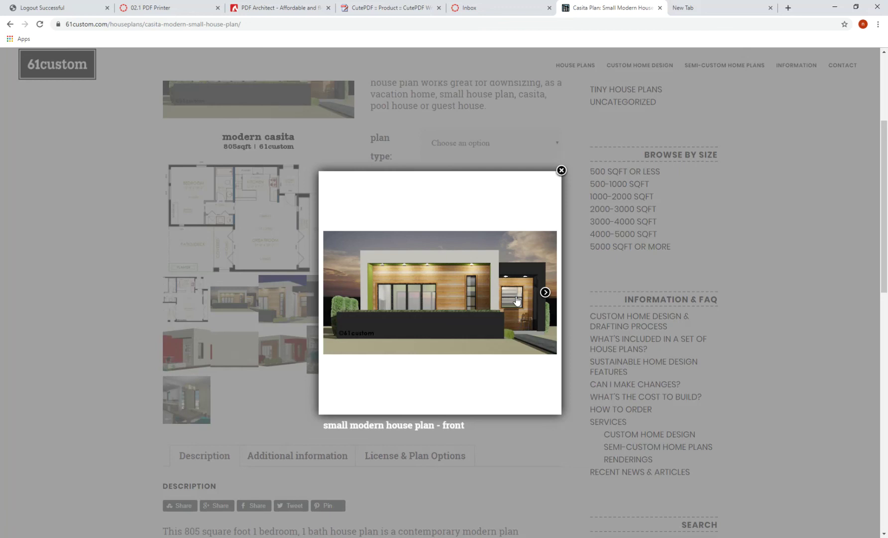
click(302, 417)
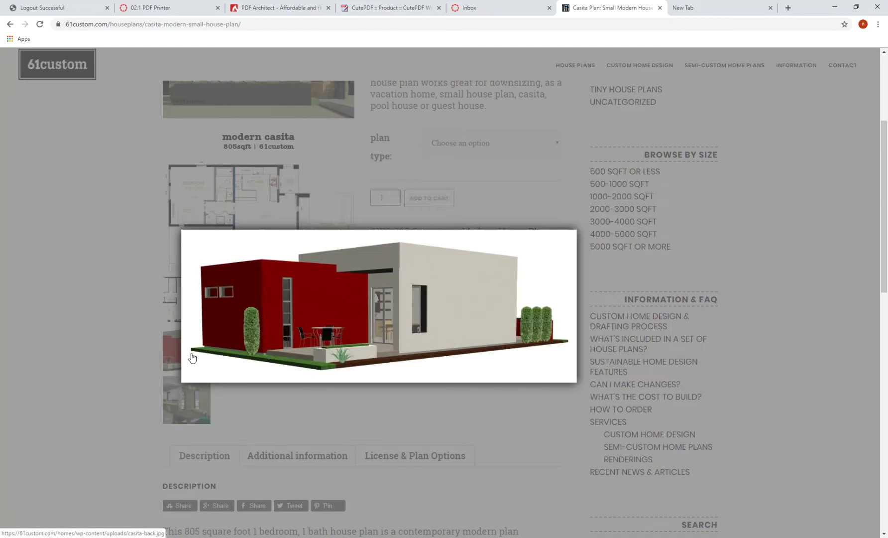
- Examine the casita's back rendering and compare its windows with the enlarged floor plan
click(192, 357)
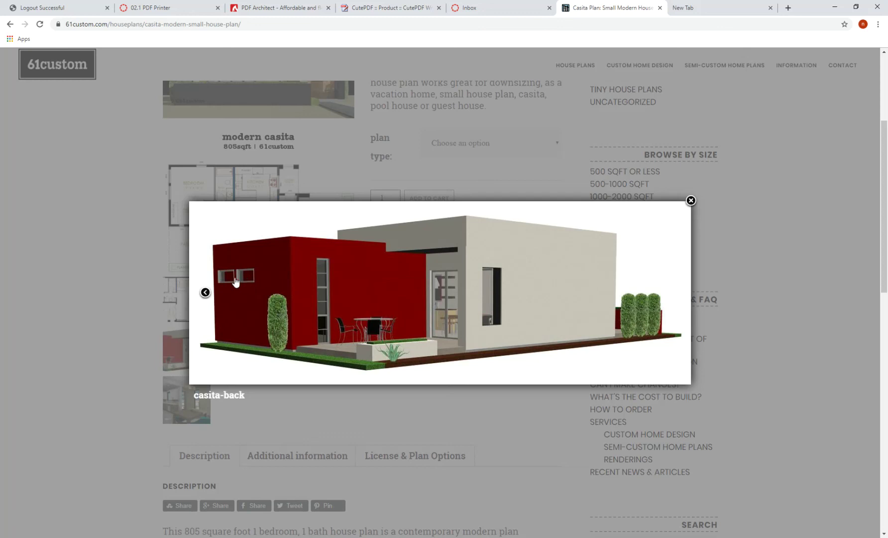
click(100, 241)
click(230, 207)
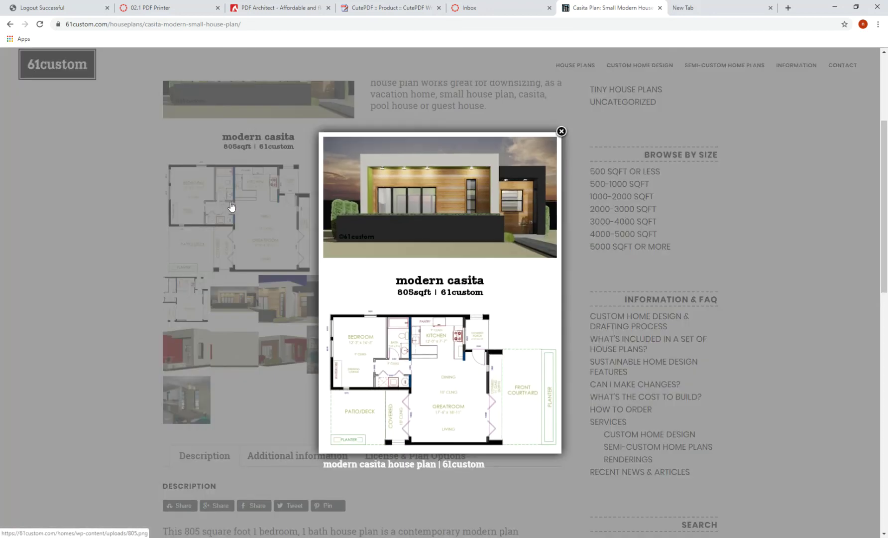
click(211, 203)
click(198, 295)
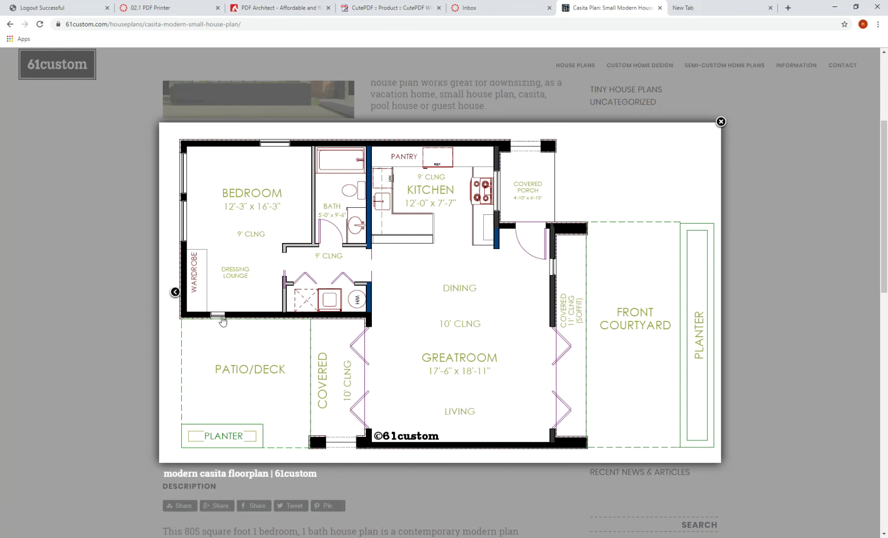
click(101, 321)
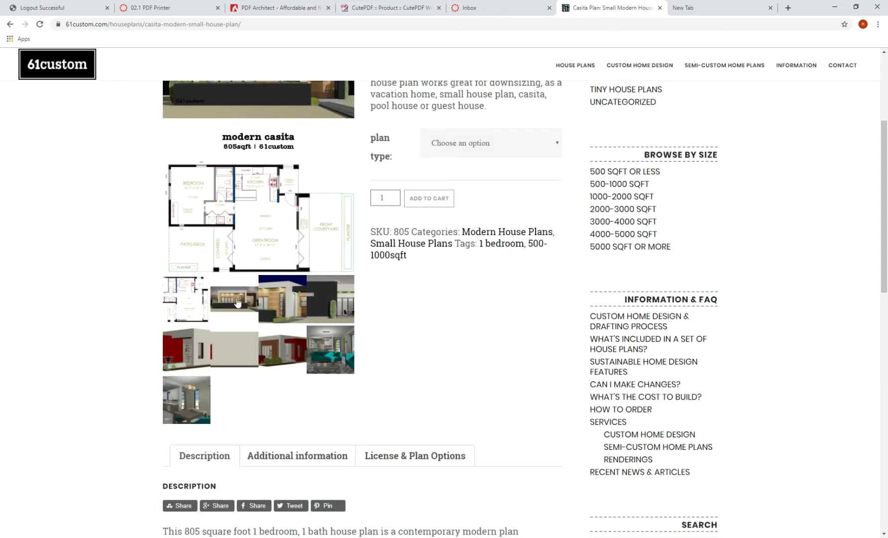
- Review the front and back renderings again and check the window locations against the casita floor plan
click(238, 302)
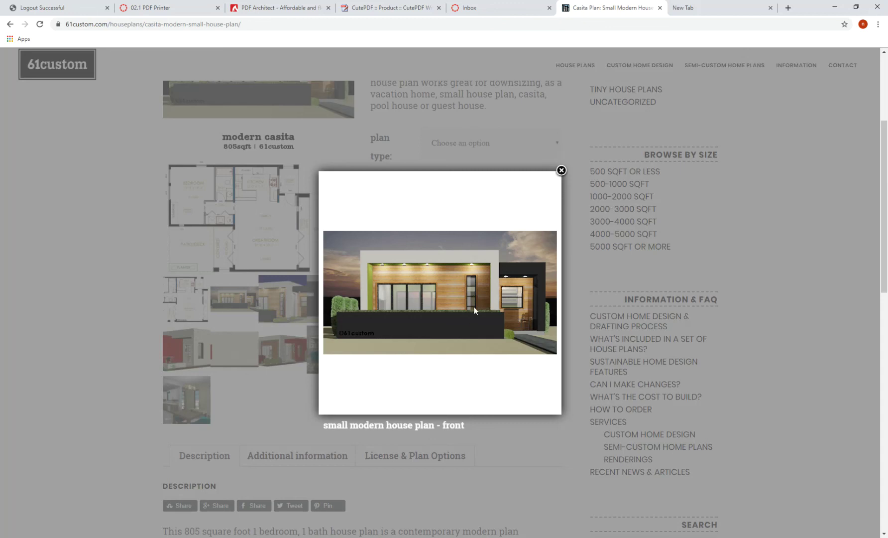
click(113, 345)
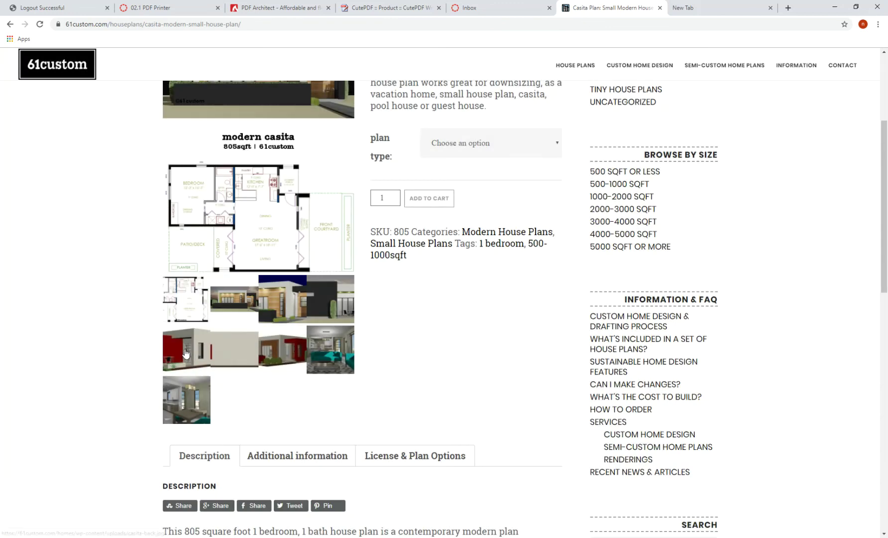
click(186, 352)
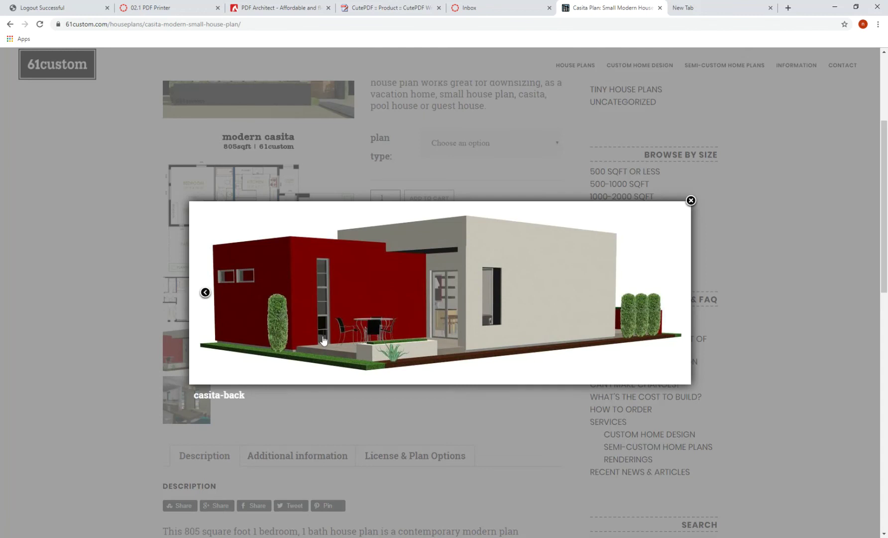
click(369, 417)
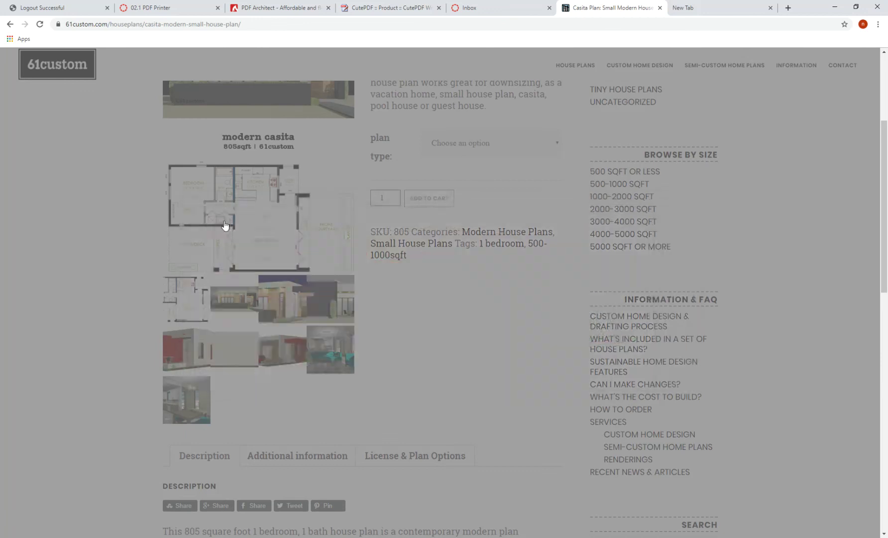
click(189, 291)
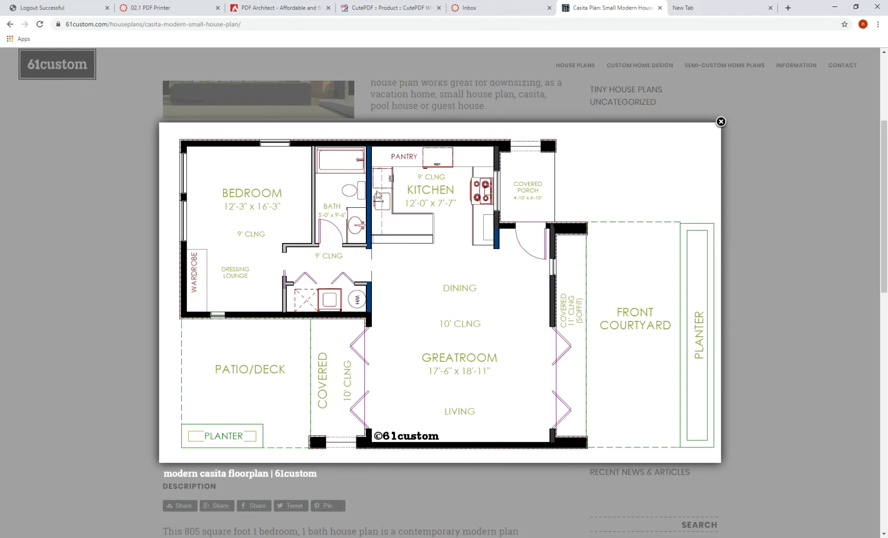
click(112, 201)
click(244, 304)
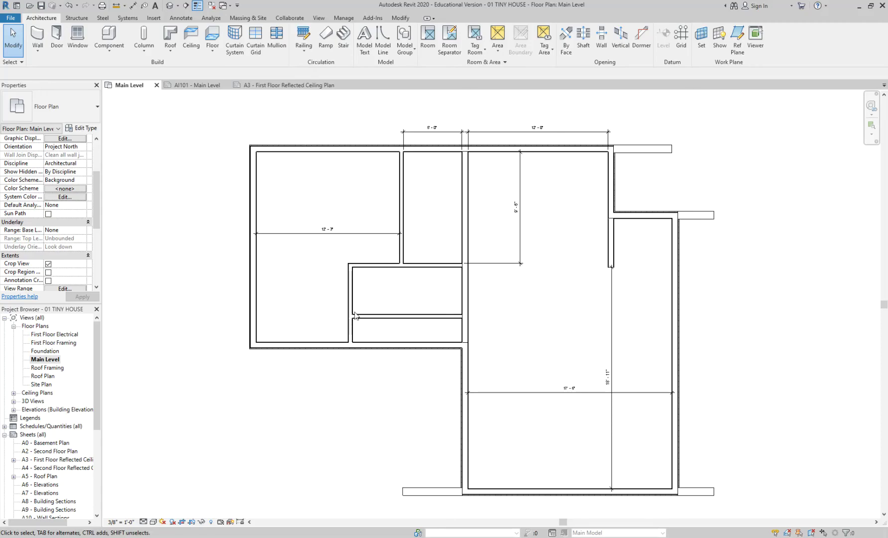
- In Revit's Main Level plan, start the Window tool for the bedroom walls and save the project
scroll(278, 162, up, 2)
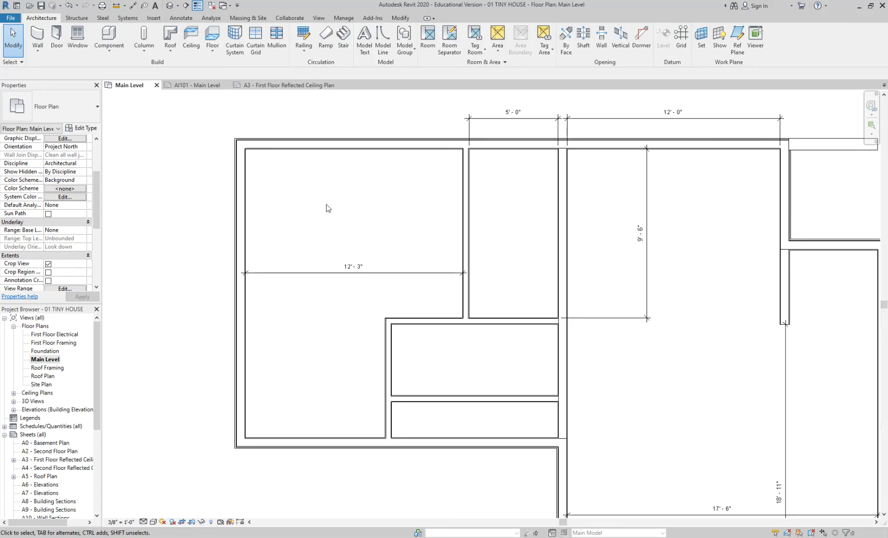
scroll(335, 212, up, 1)
middle_drag(333, 208, 376, 206)
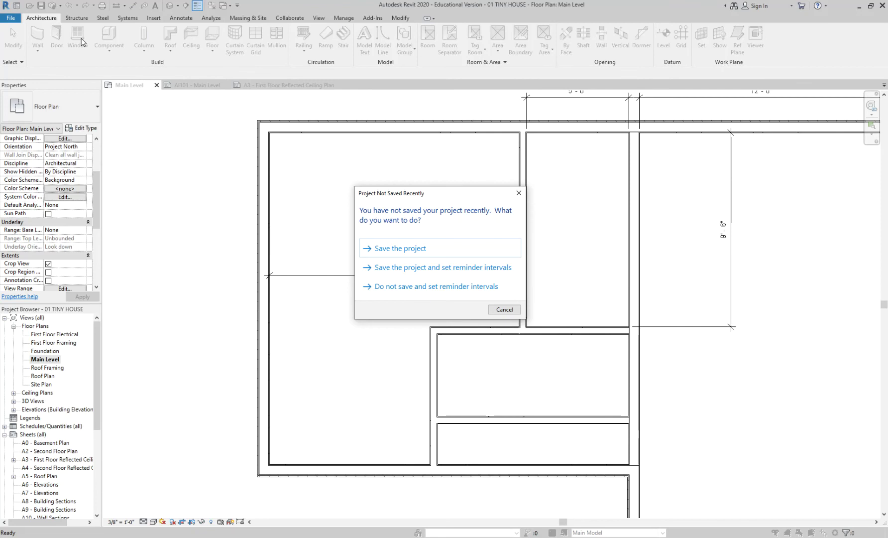
click(397, 249)
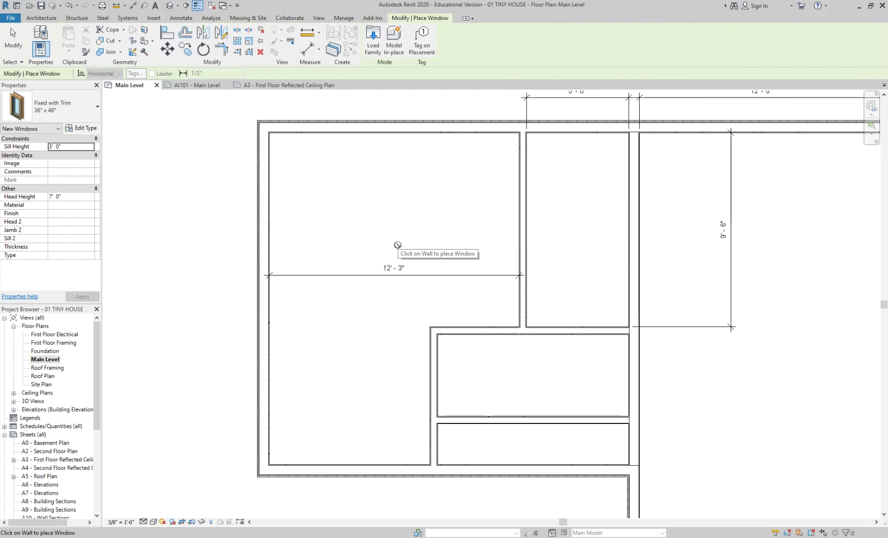
- Review the available window types, then enlarge the Load Family dialog and browse to the Windows folder in the US Imperial library
click(80, 111)
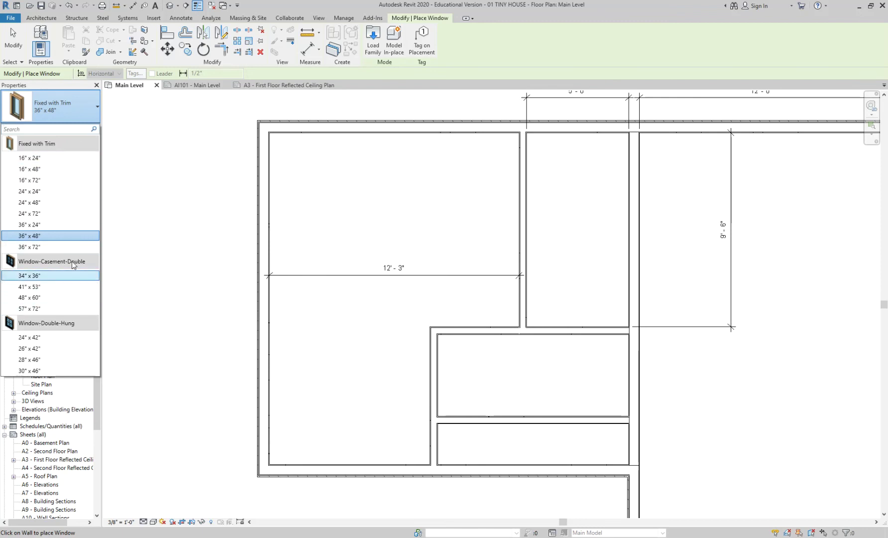
click(372, 46)
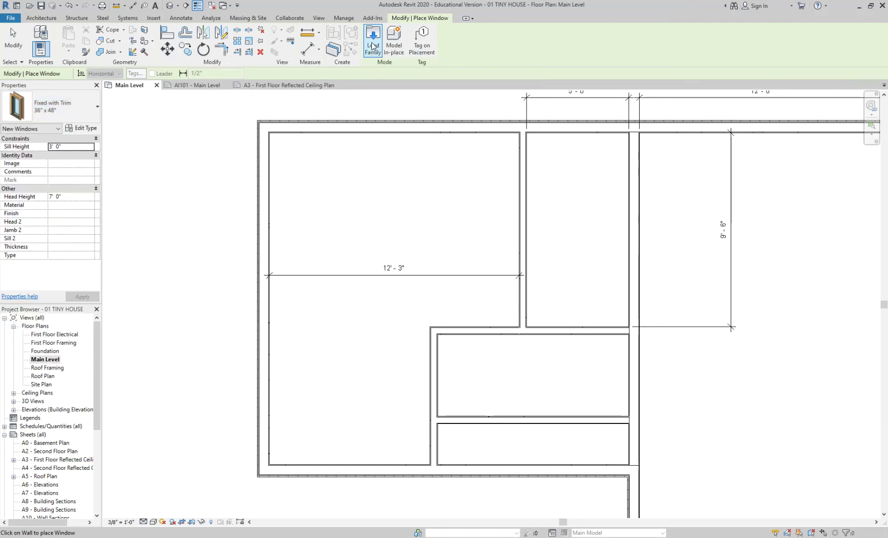
click(373, 46)
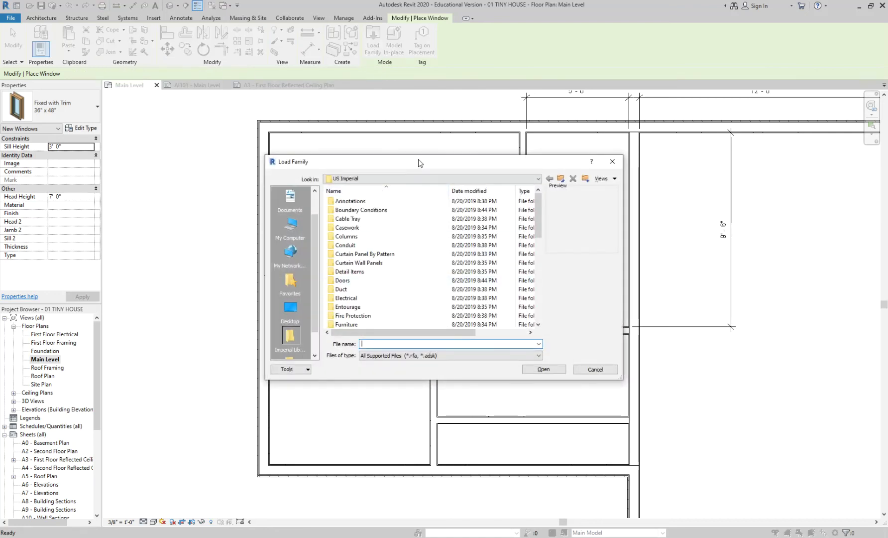
drag(418, 163, 387, 101)
drag(590, 316, 649, 375)
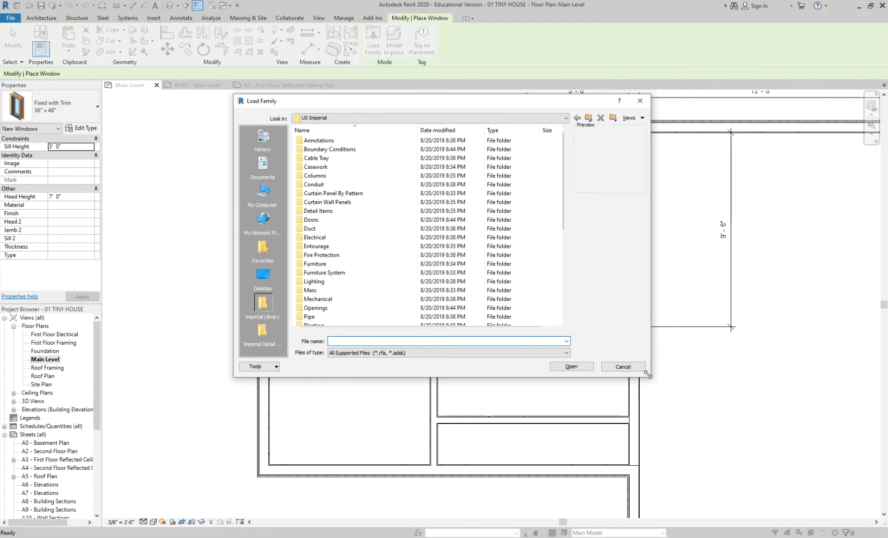
scroll(329, 248, down, 3)
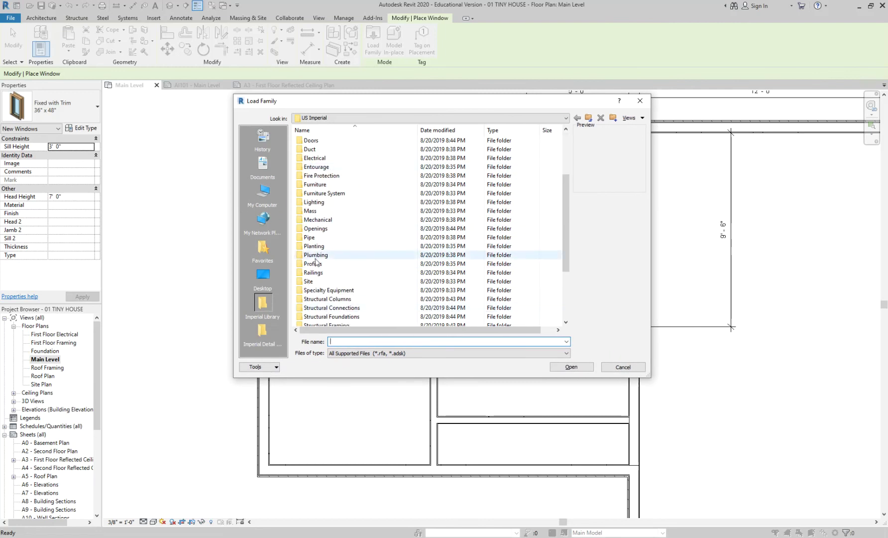
scroll(324, 269, down, 3)
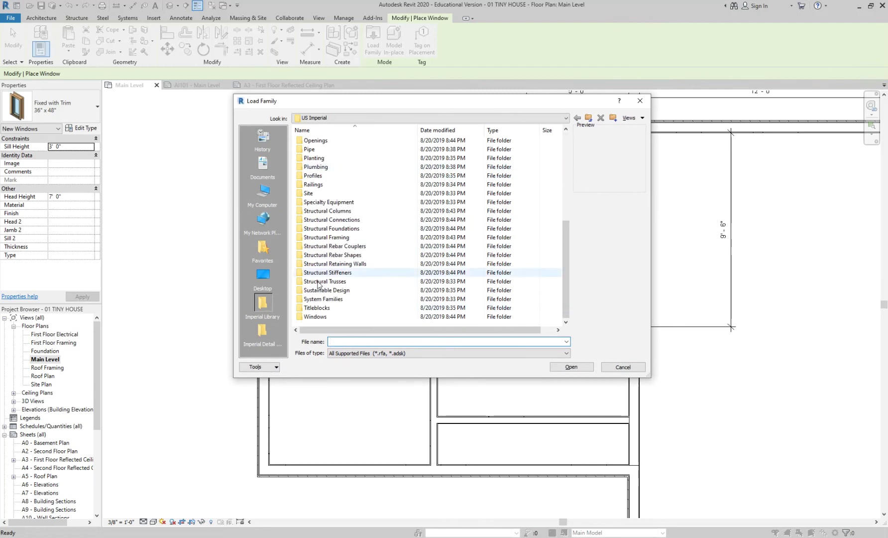
double_click(319, 317)
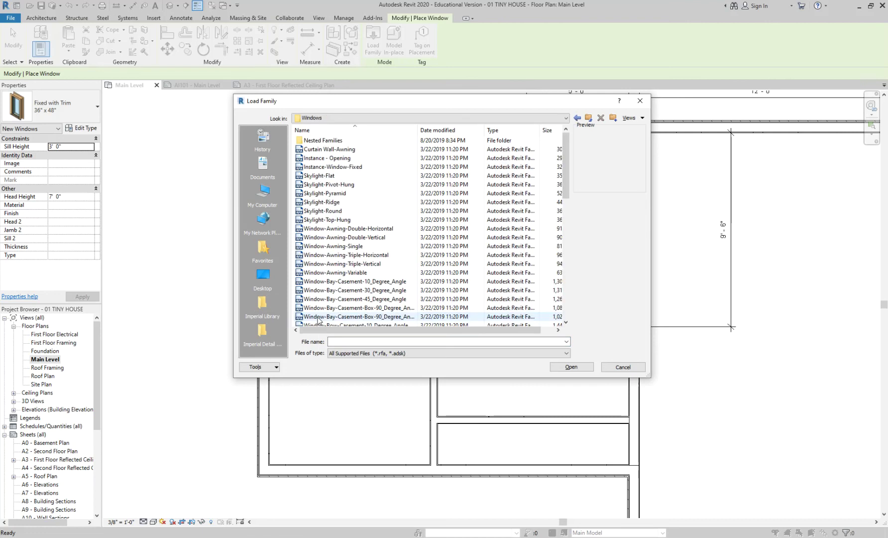
- Preview the opening, awning, bay casement and double casement window families in the Windows folder
click(342, 158)
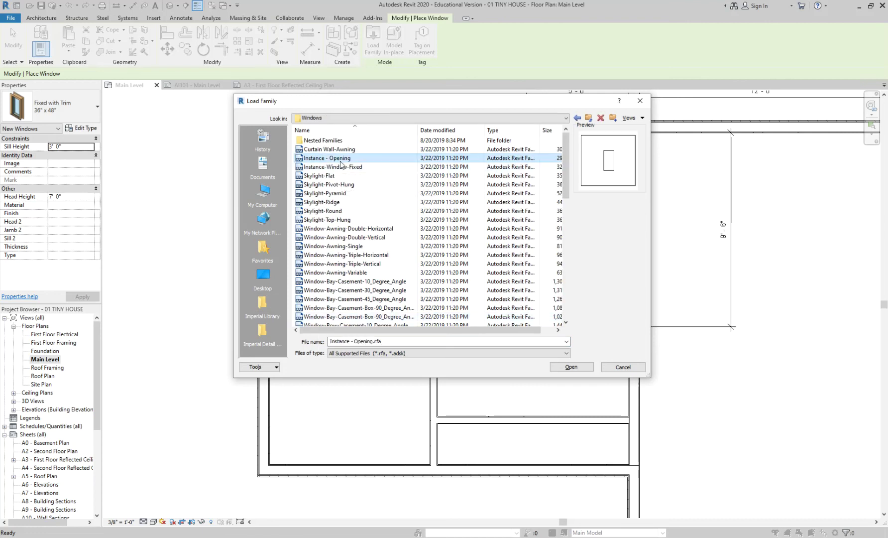
click(348, 228)
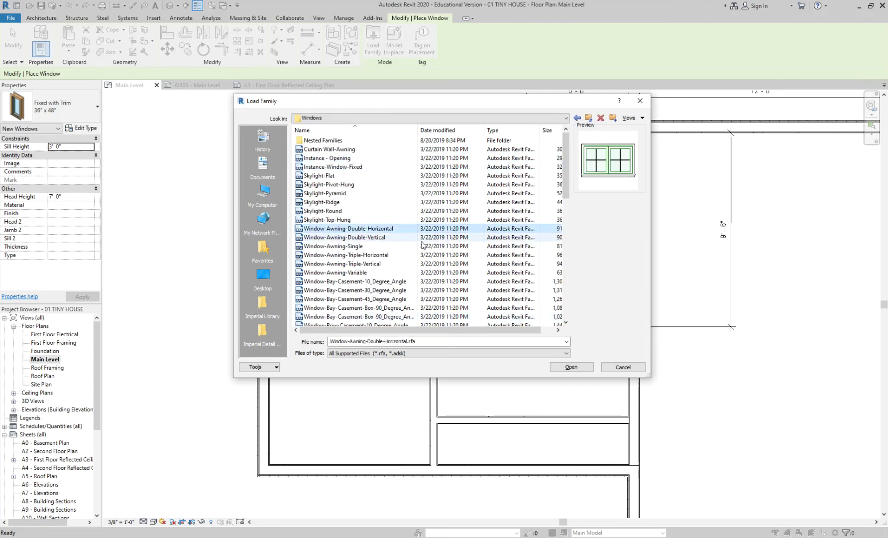
click(348, 255)
click(348, 290)
scroll(348, 293, down, 2)
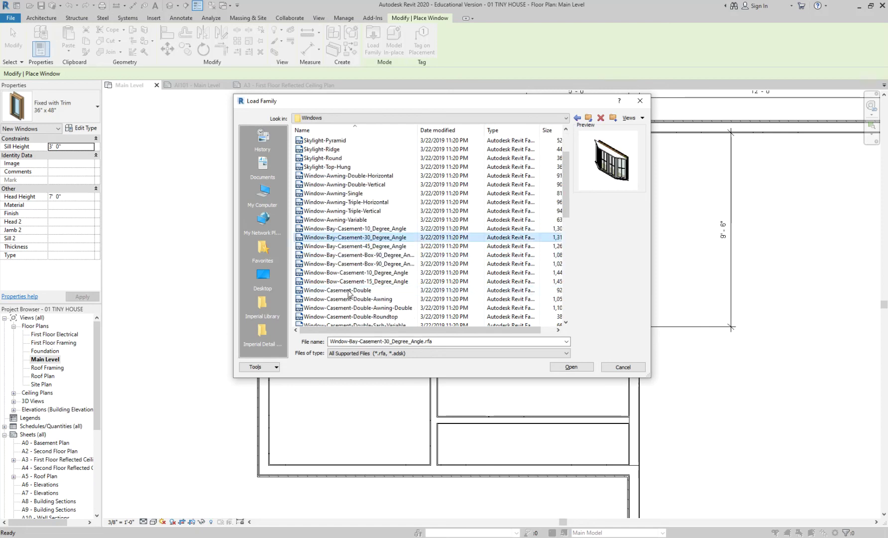
click(348, 291)
click(348, 300)
- Preview window families through the rest of the Windows folder, then return to Window-Casement-Double
scroll(350, 304, down, 3)
click(350, 298)
scroll(349, 303, down, 4)
click(349, 301)
click(350, 307)
click(353, 264)
click(354, 274)
scroll(354, 274, down, 4)
click(352, 273)
click(351, 282)
click(352, 299)
click(354, 317)
click(355, 309)
scroll(355, 309, up, 5)
click(361, 149)
scroll(361, 152, up, 7)
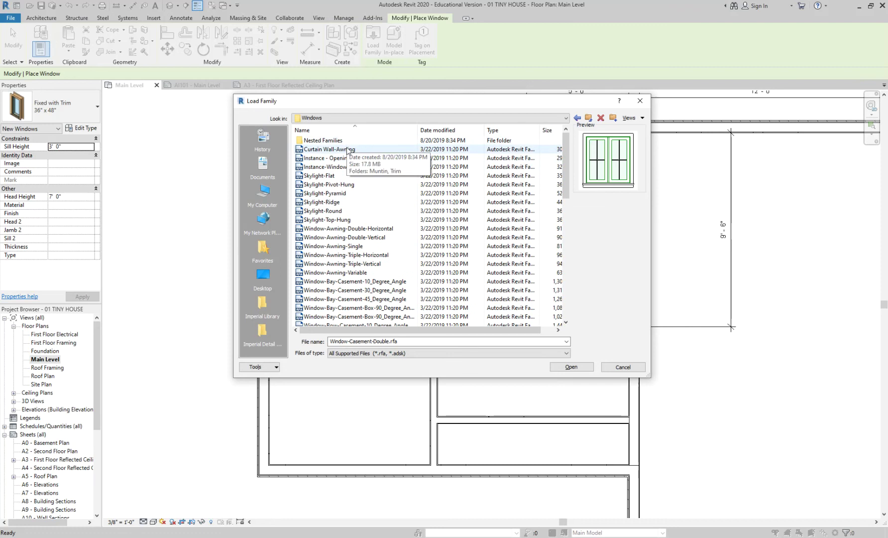
- Preview more families from Curtain Wall-Awning to Window-Casement-Double-Awning-Double, then leave the Load Family dialog without loading any
click(348, 149)
click(349, 158)
click(349, 175)
click(347, 237)
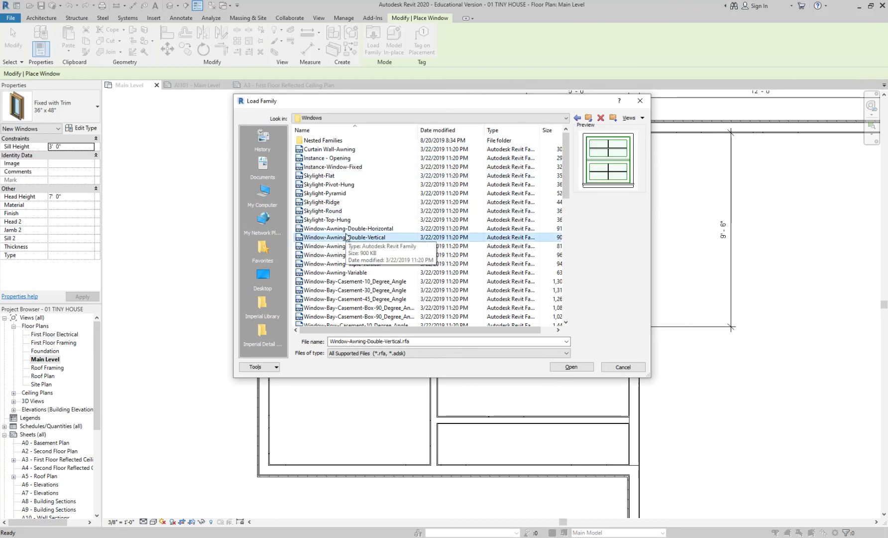
scroll(359, 245, down, 4)
click(366, 255)
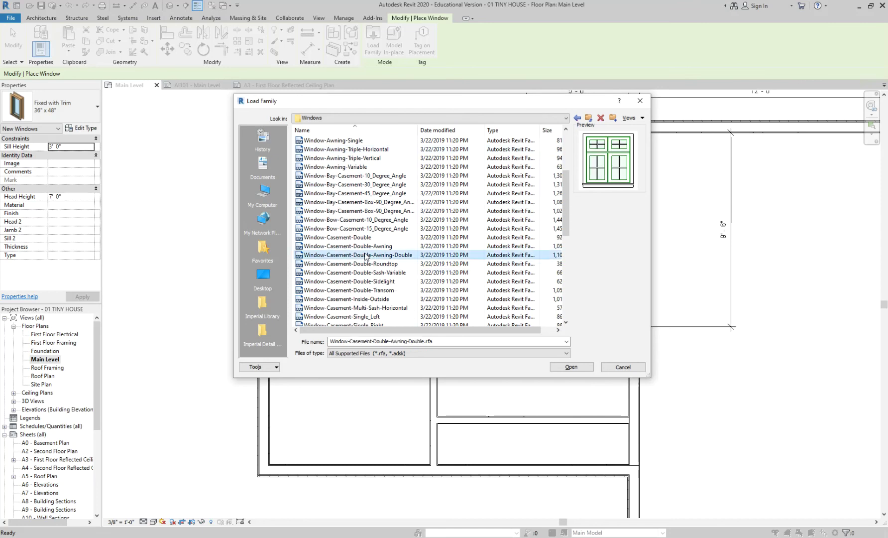
click(623, 367)
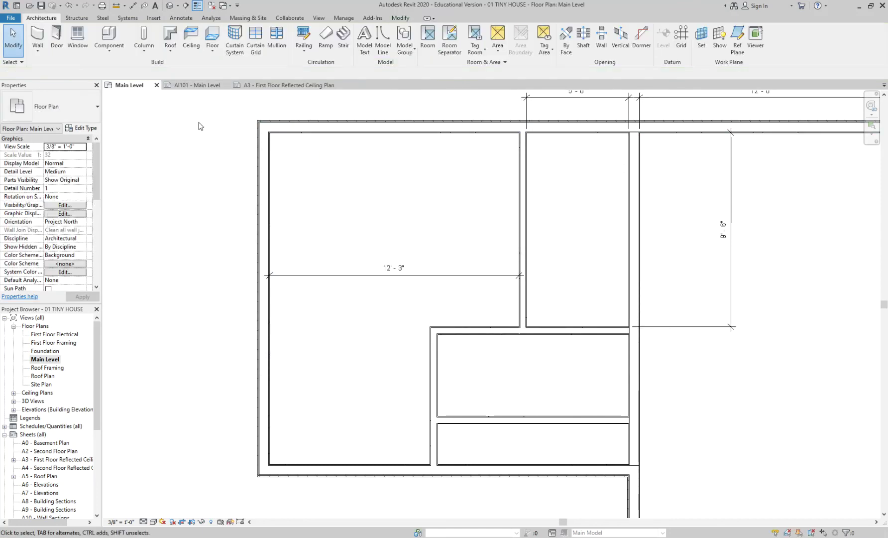
- Restart the Window tool, check its available types, and reopen the US Imperial library's Windows folder for loading a family
click(82, 41)
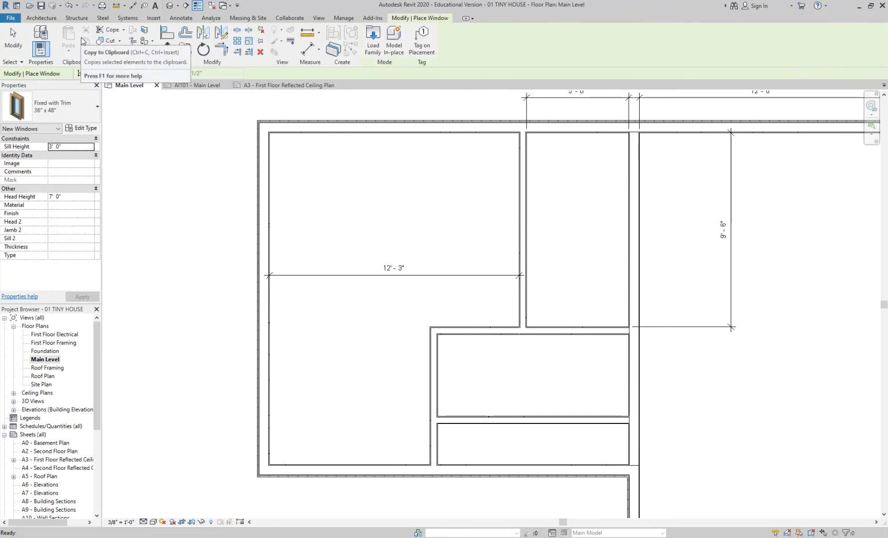
click(66, 96)
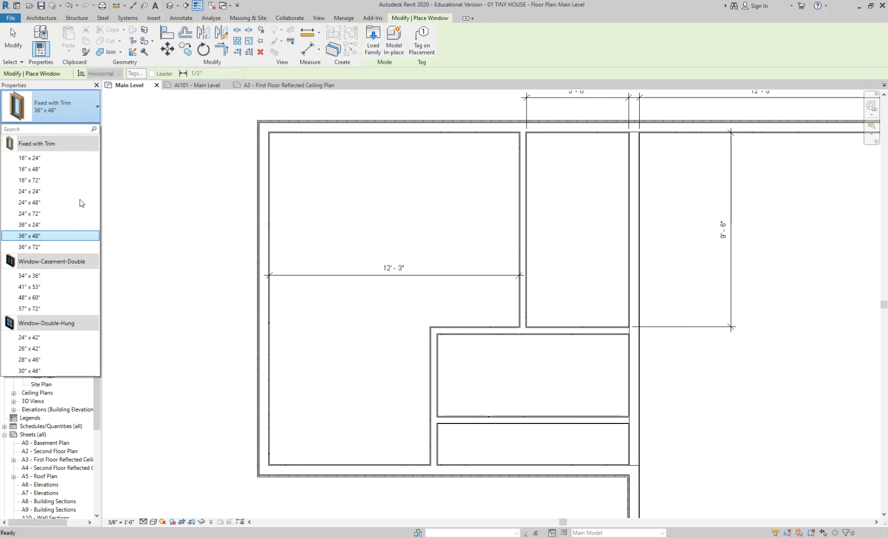
click(72, 116)
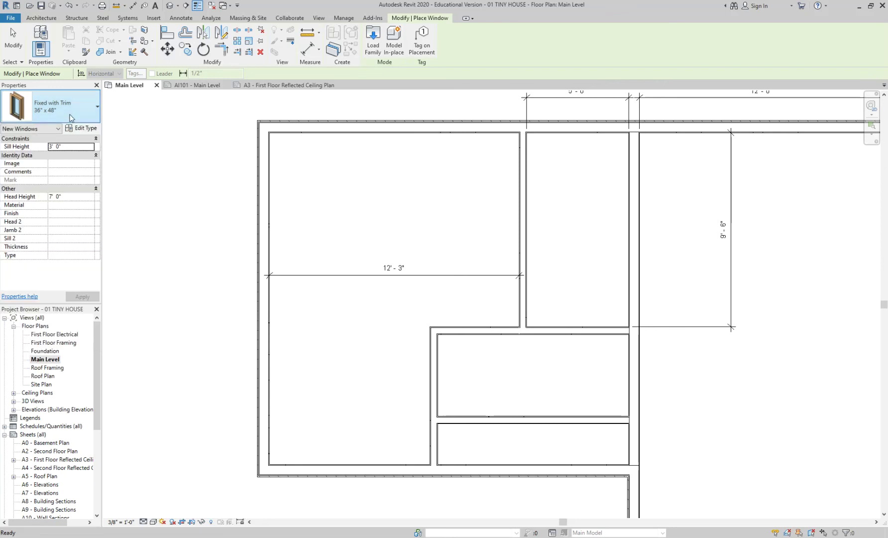
click(374, 42)
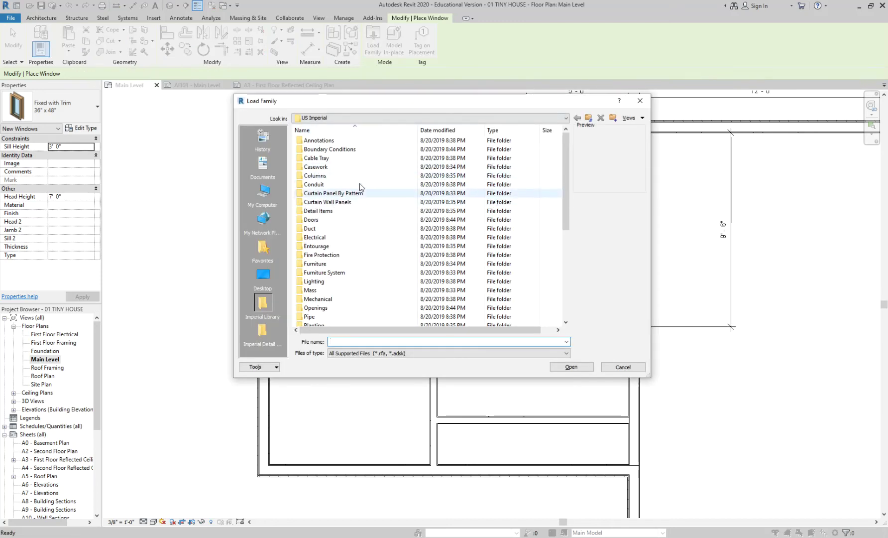
drag(565, 177, 566, 265)
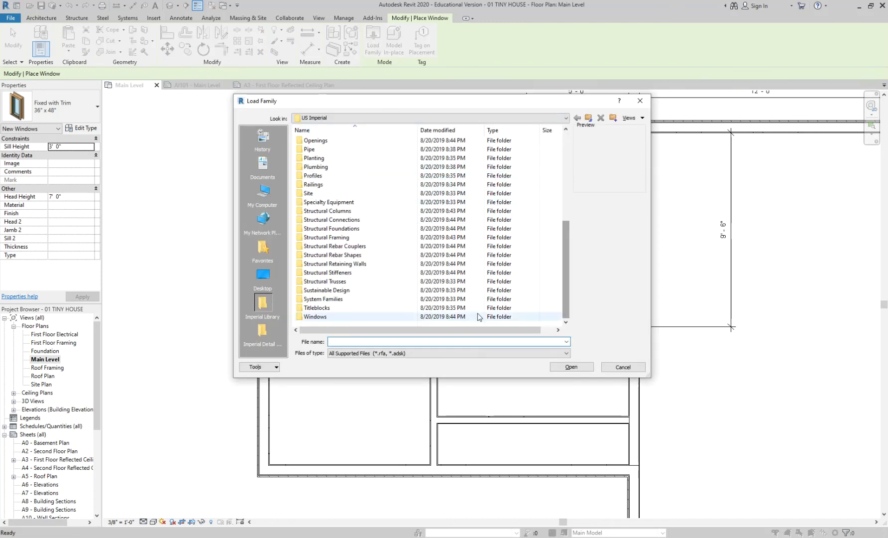
double_click(333, 317)
- Preview families through the Windows folder, including Window-Casement-Single_Right, Window-Fixed, Window-Louvers and Window-Sliding-Double
click(341, 212)
click(347, 246)
scroll(348, 246, down, 2)
click(348, 246)
scroll(348, 248, down, 3)
scroll(348, 247, down, 2)
click(348, 246)
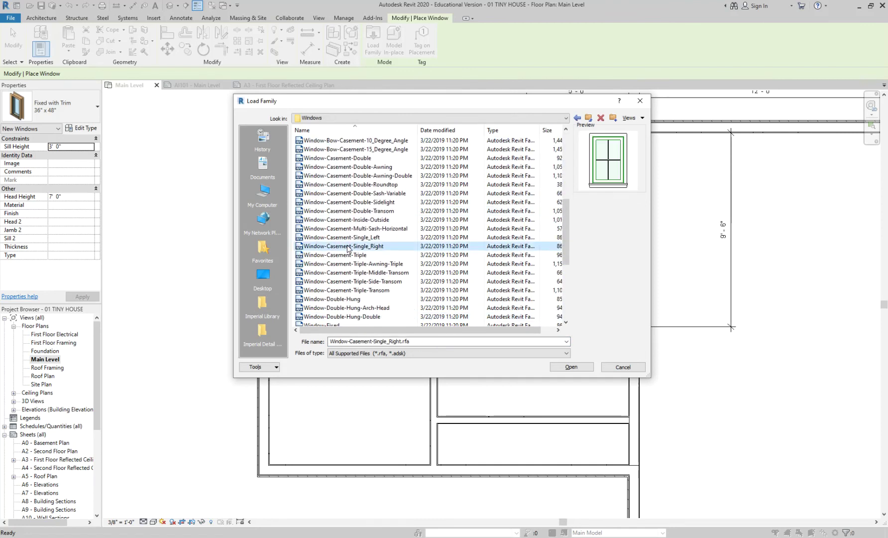
scroll(347, 248, down, 2)
click(348, 246)
click(345, 274)
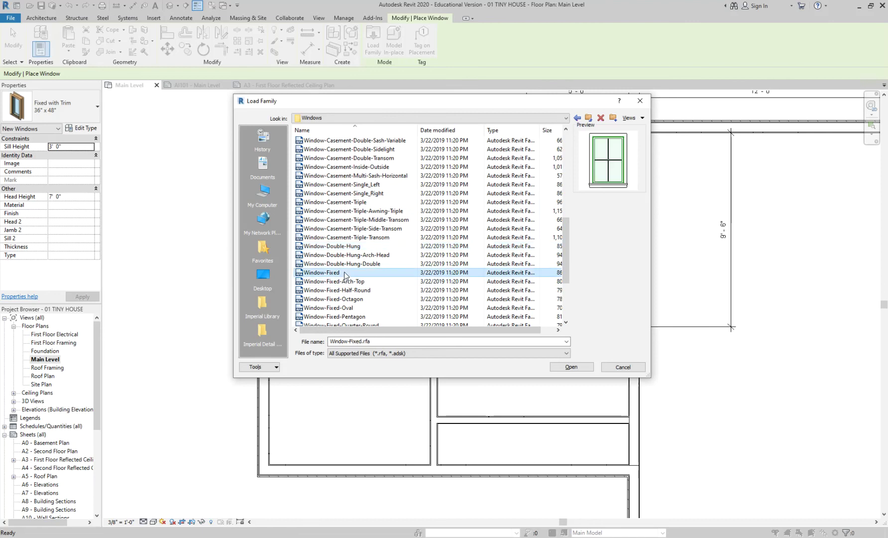
scroll(345, 275, down, 2)
click(343, 308)
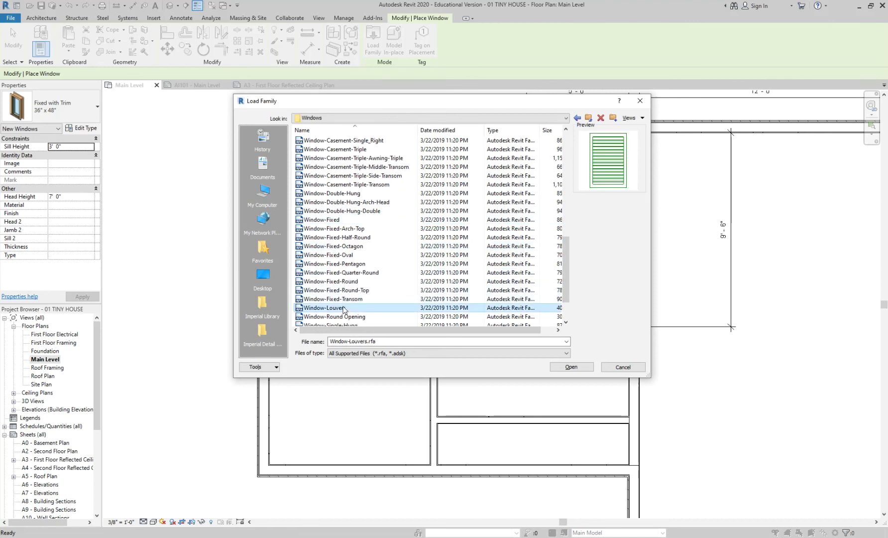
scroll(348, 253, down, 2)
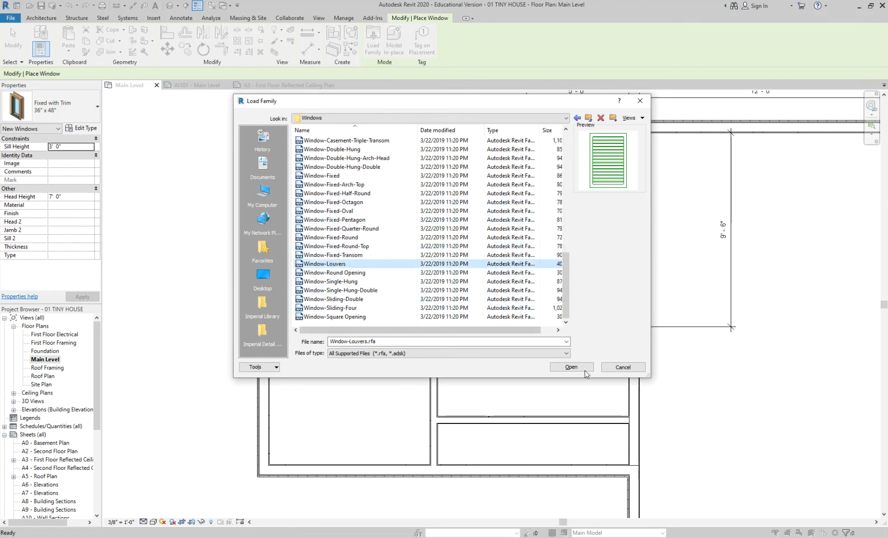
click(348, 299)
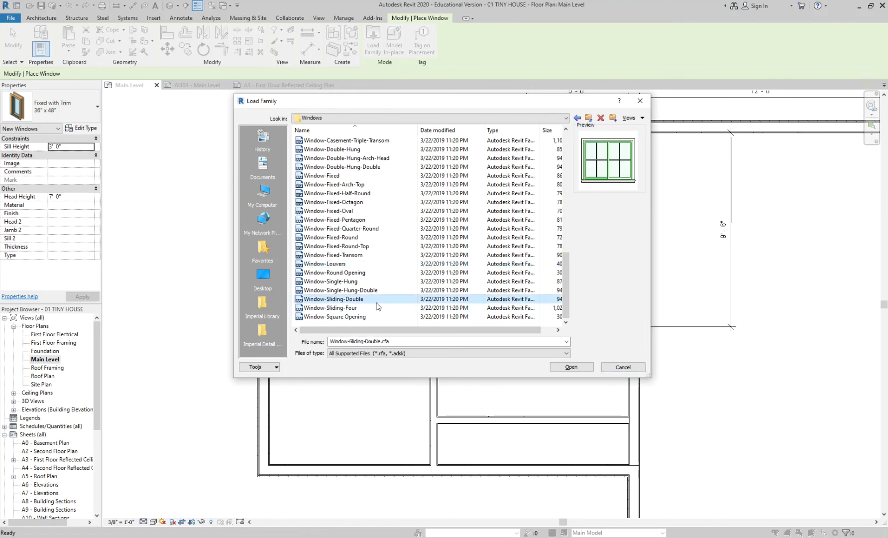
- Compare the previews of Window-Fixed, Window-Fixed-Transom, Window-Casement-Inside-Outside and the 45-degree bay casement family
click(328, 175)
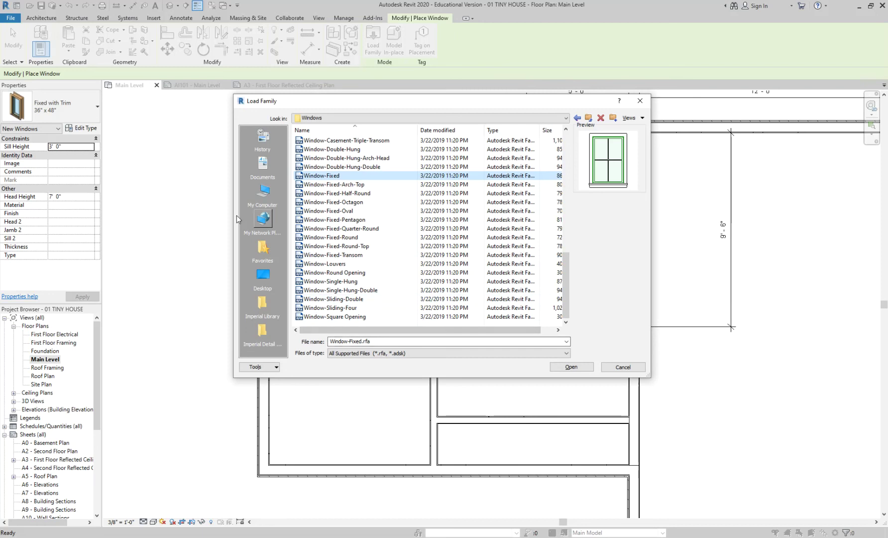
click(333, 254)
click(334, 272)
click(339, 290)
scroll(337, 296, up, 4)
click(344, 211)
click(341, 176)
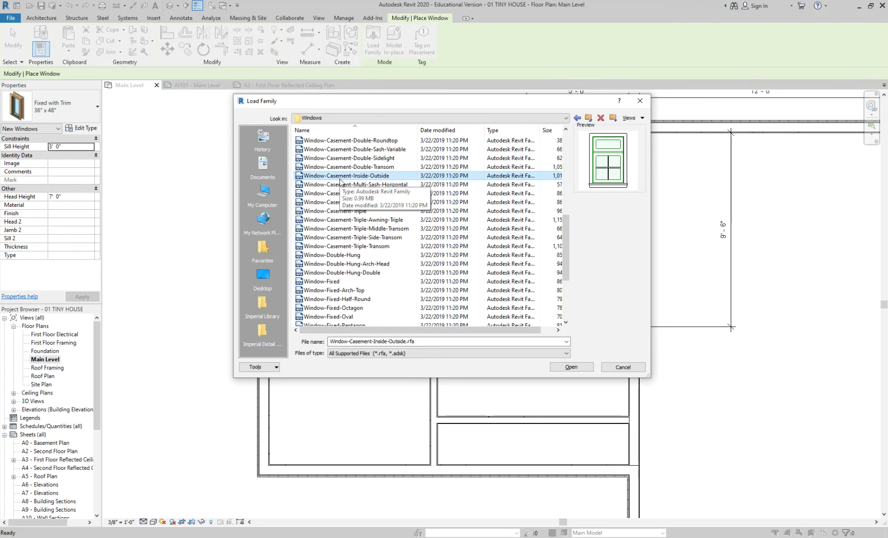
click(365, 281)
scroll(365, 279, up, 5)
click(364, 203)
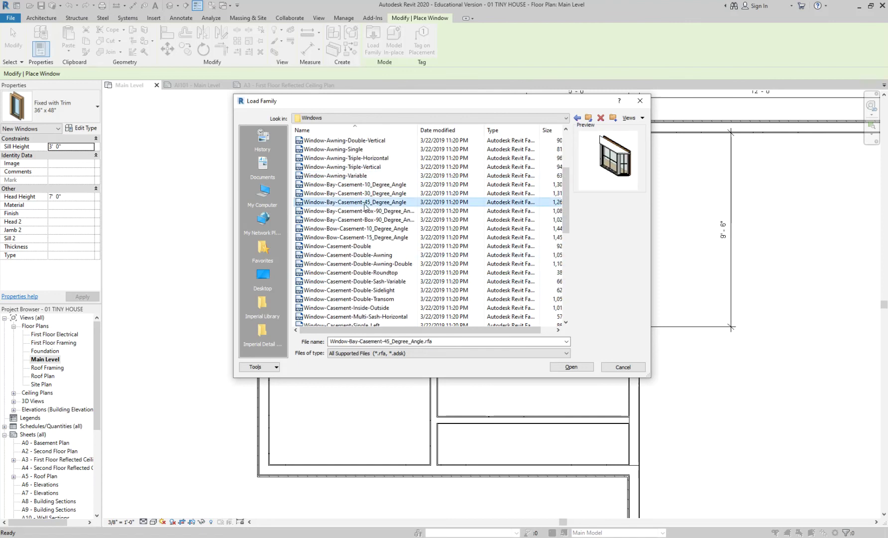
scroll(375, 262, down, 4)
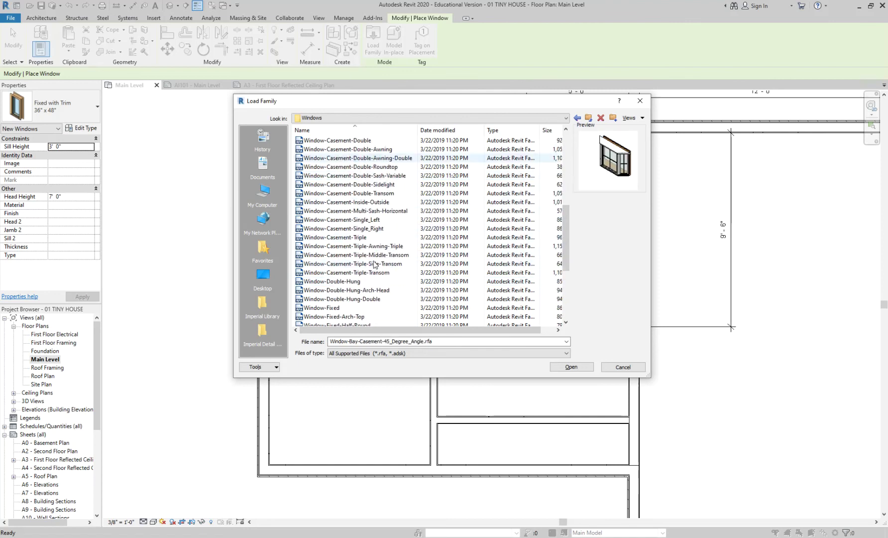
scroll(375, 264, down, 5)
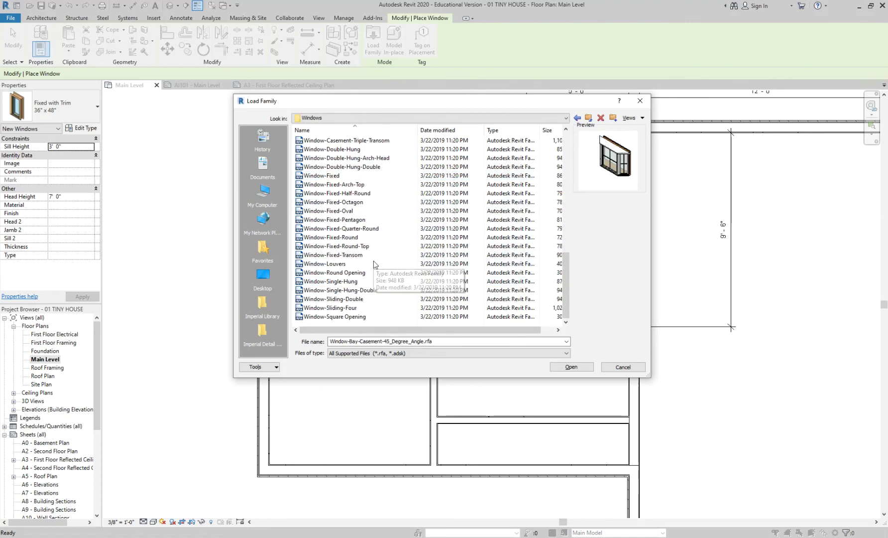
- Compare the octagon, oval and arch-top fixed windows, then load the Window-Fixed-Octagon family into the project
click(363, 212)
click(364, 203)
click(364, 211)
click(366, 203)
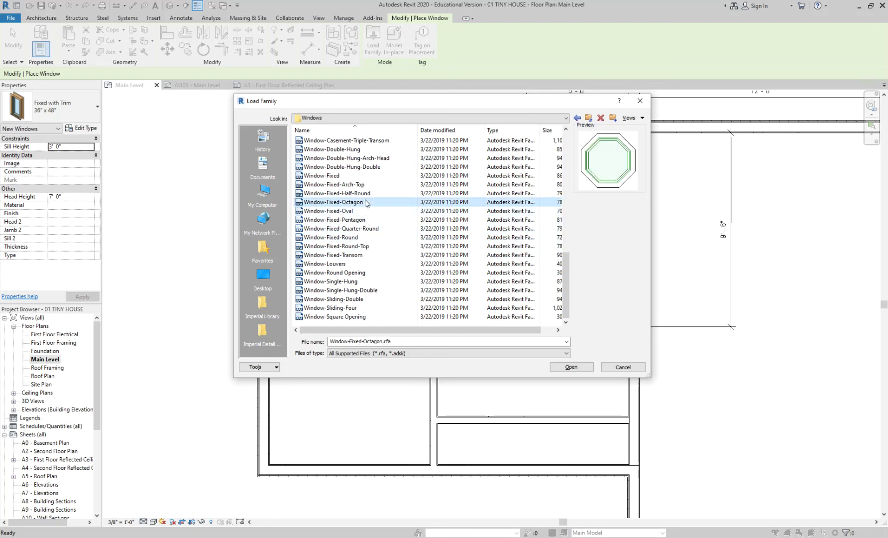
click(368, 184)
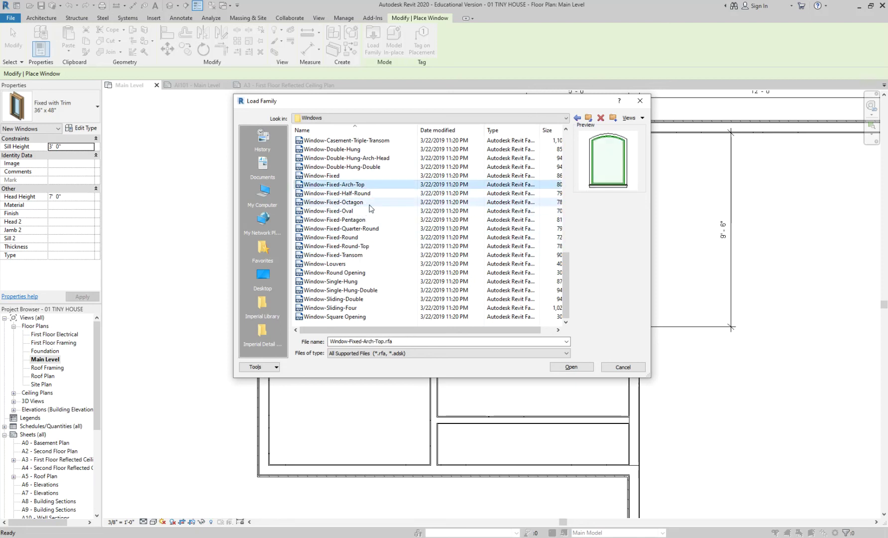
click(373, 211)
click(371, 201)
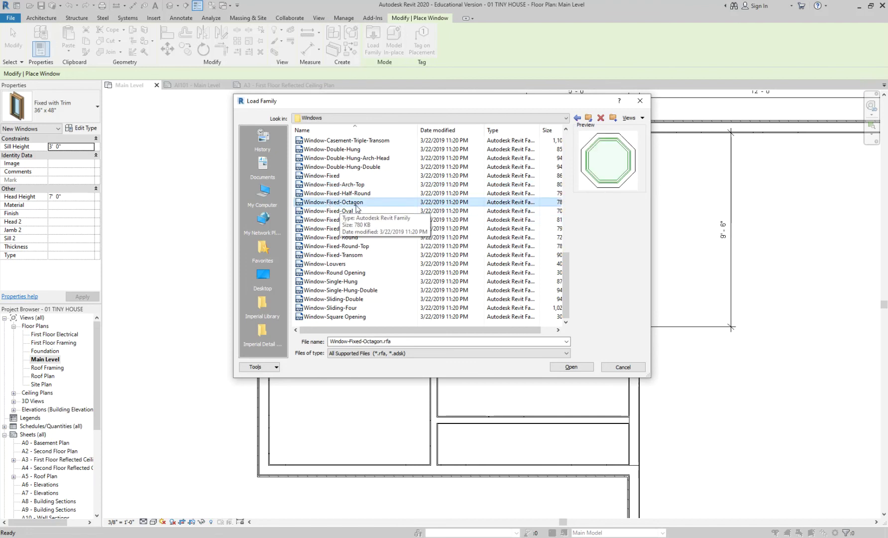
click(571, 367)
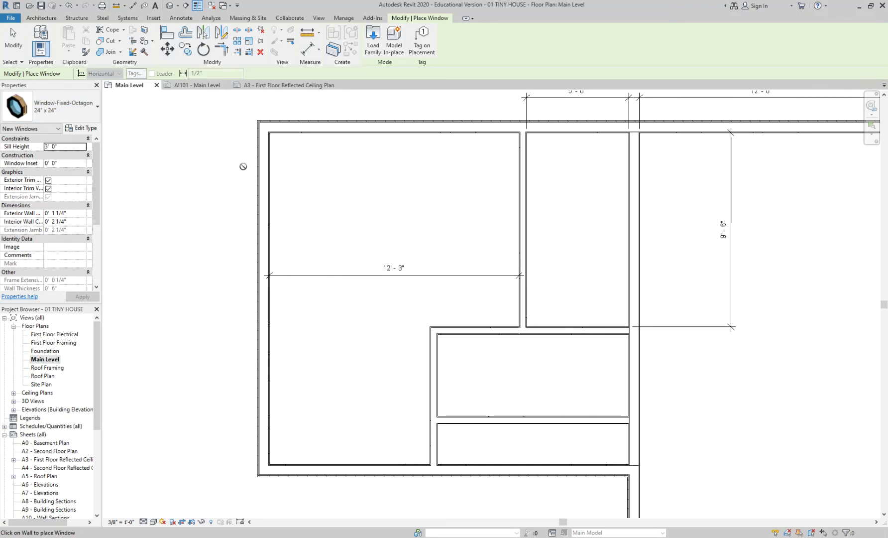
- Set the window type for placement to Fixed with Trim 36" x 24"
click(77, 121)
scroll(74, 169, up, 3)
mouse_move(78, 195)
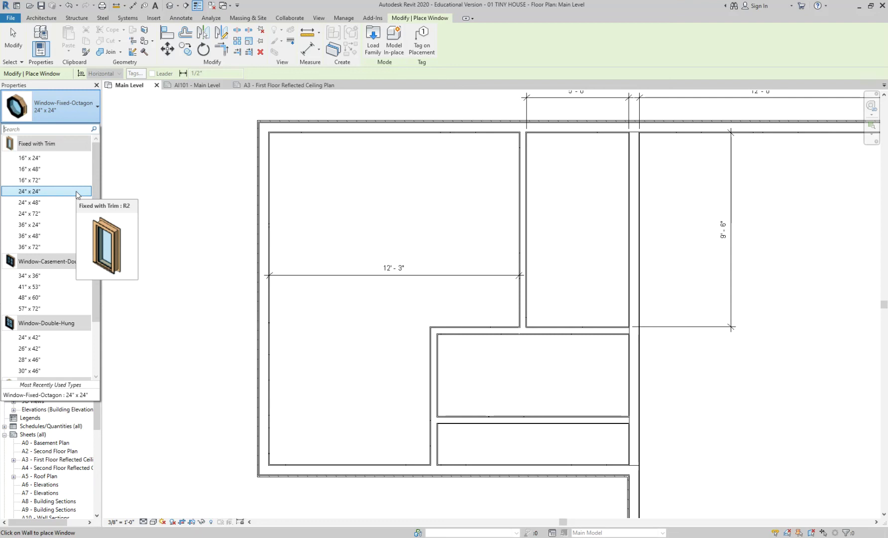
click(48, 224)
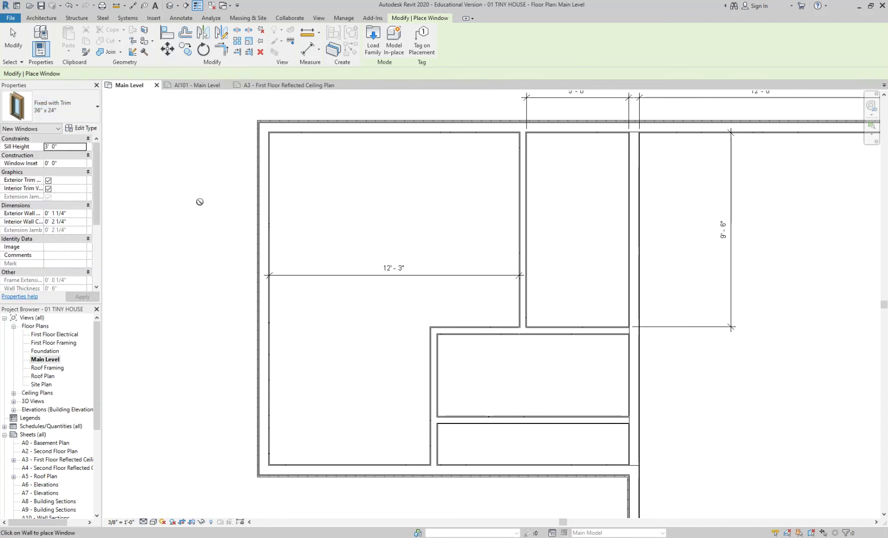
- Place a Fixed with Trim 36" x 24" window in the west exterior wall, near its north corner
click(264, 174)
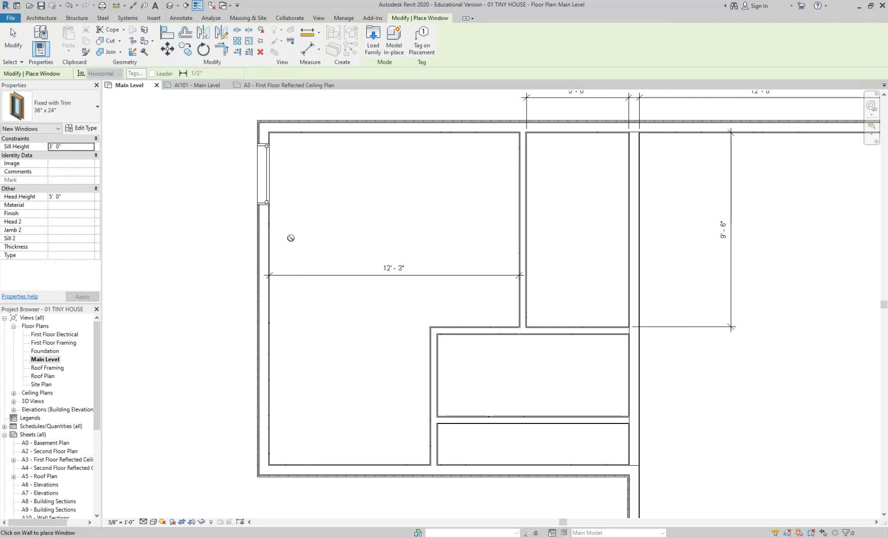
key(Escape)
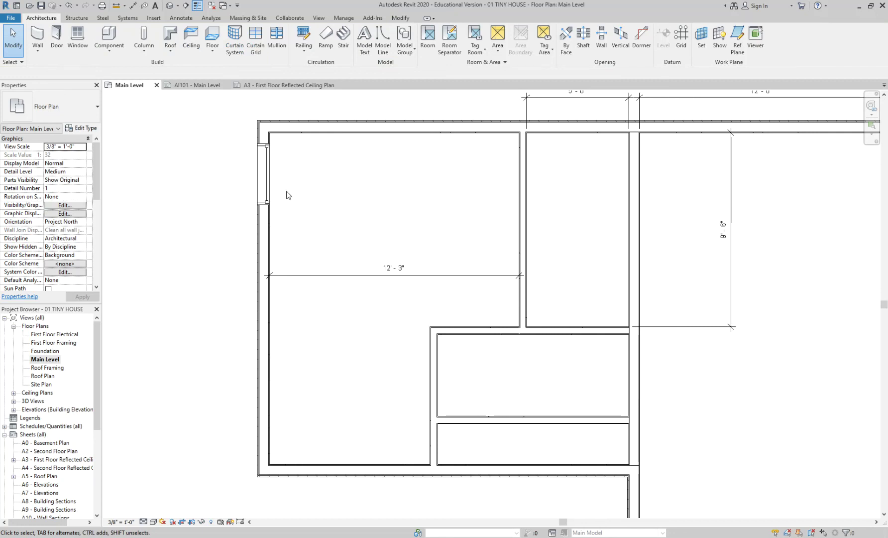
- Duplicate the placed window's type under the name 42" X 18"
scroll(328, 229, up, 2)
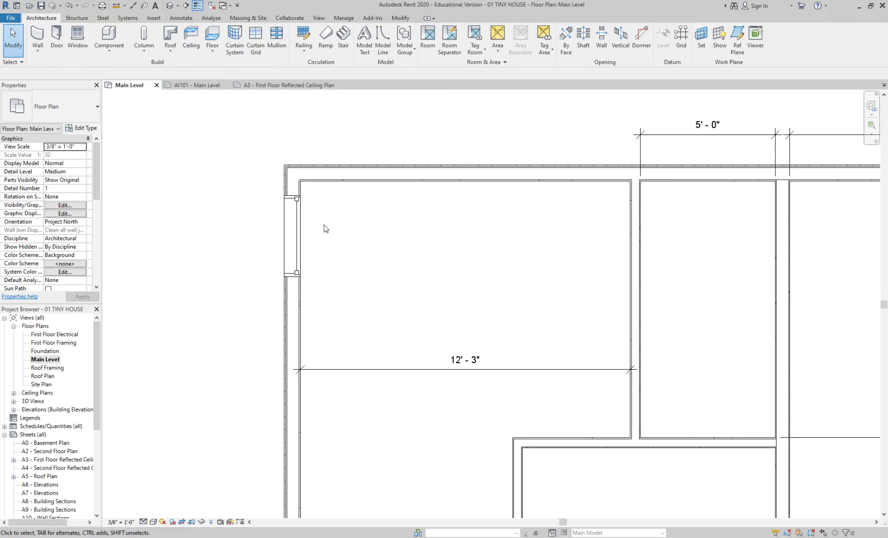
scroll(324, 229, up, 1)
click(294, 211)
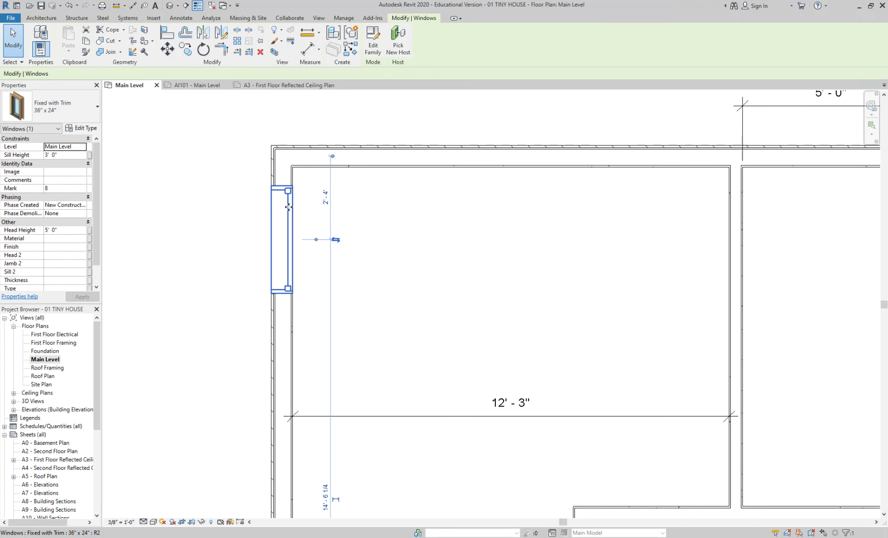
click(91, 131)
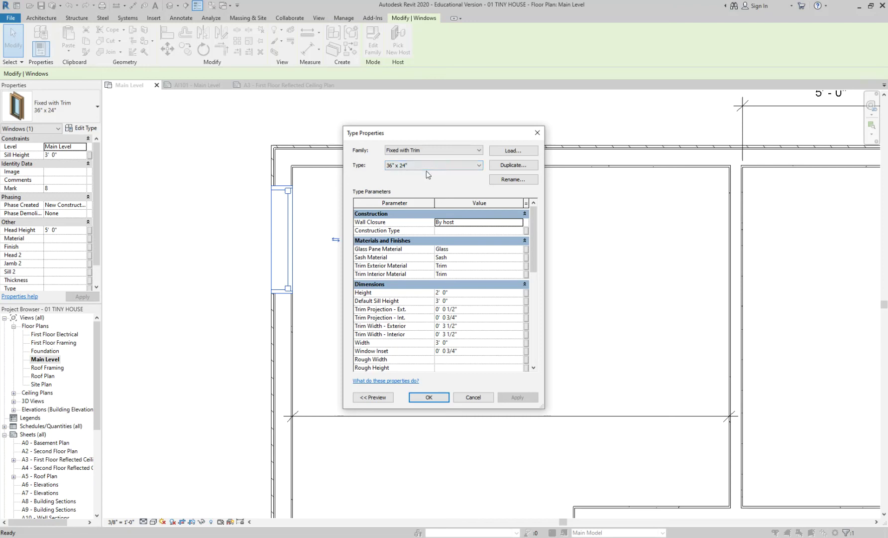
click(505, 166)
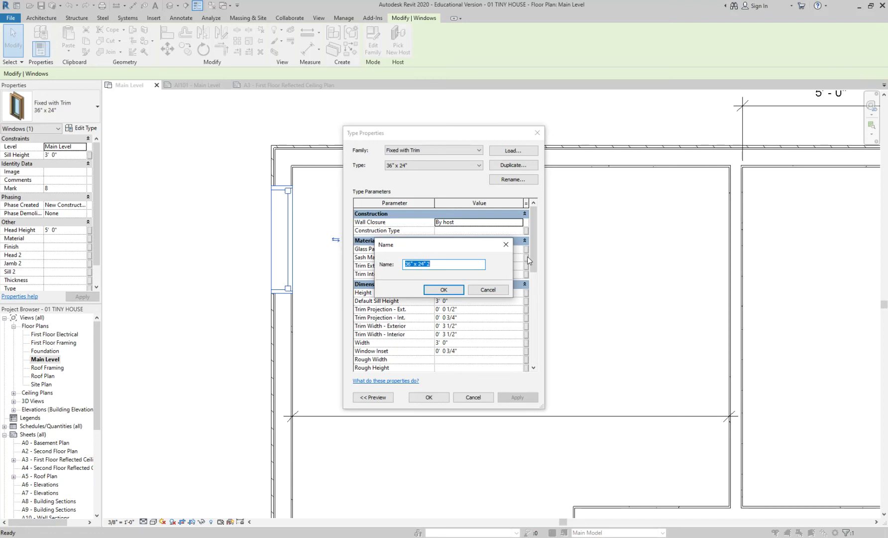
key(BackSpace)
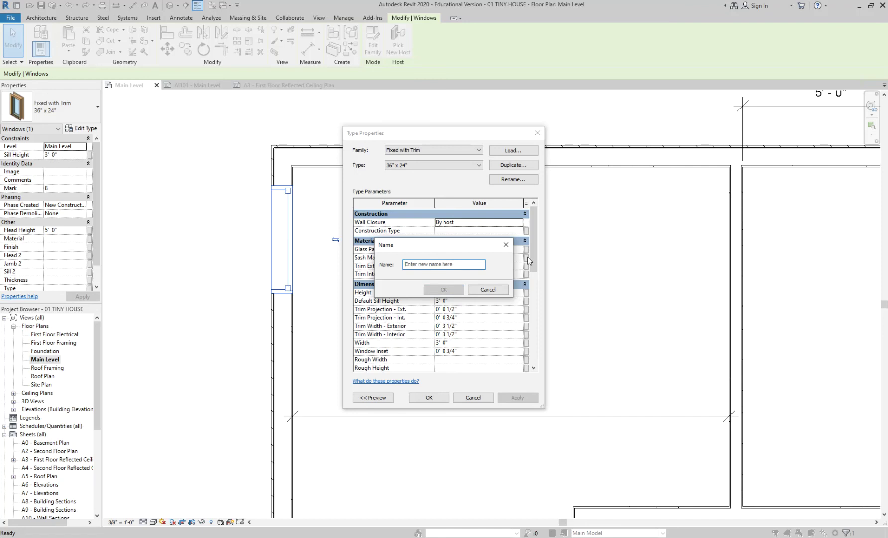
text(42" X 18)
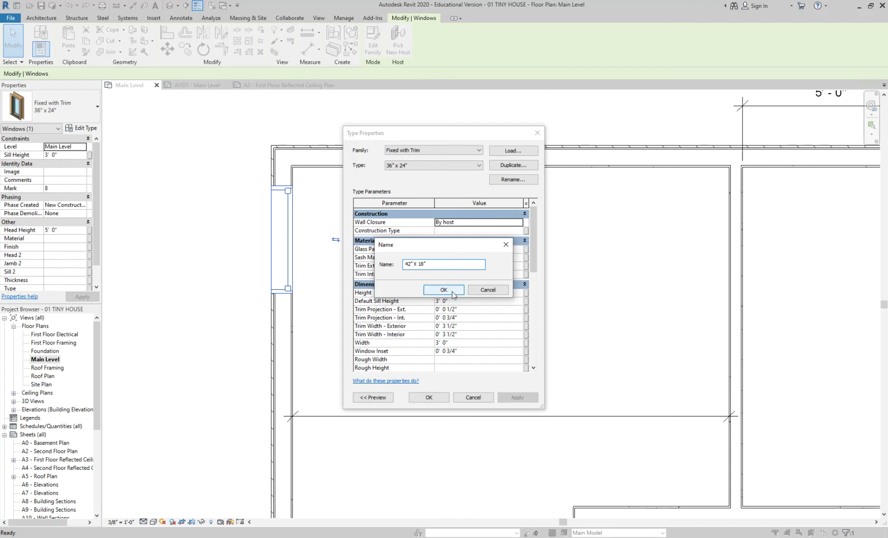
click(444, 289)
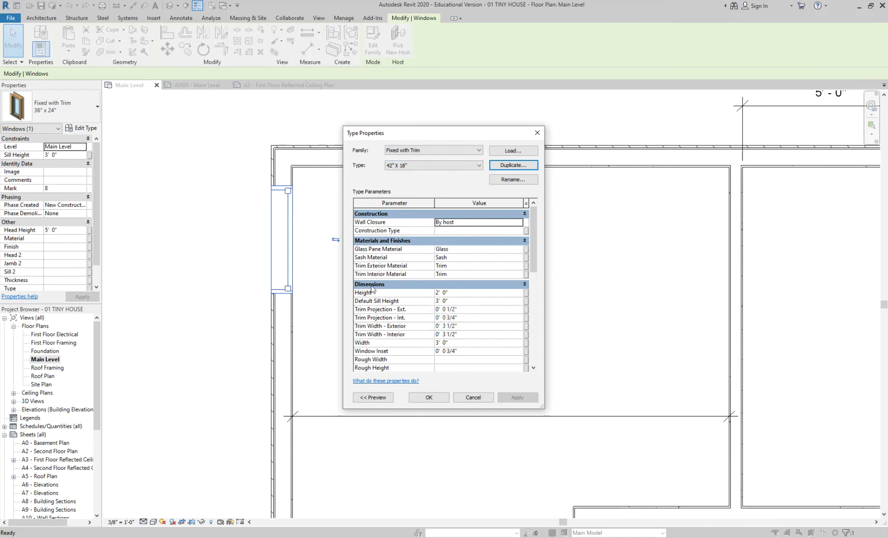
- Set the new window type's height to 18 inches and its width to 3' 6", and apply it to the window
click(450, 293)
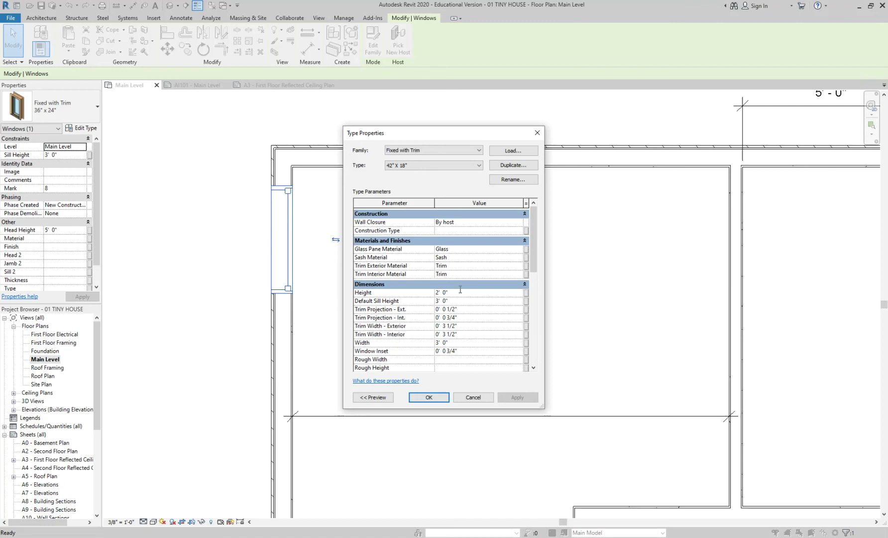
drag(461, 292, 431, 292)
text(18)
click(445, 292)
click(459, 342)
text(3 6)
key(Return)
click(442, 397)
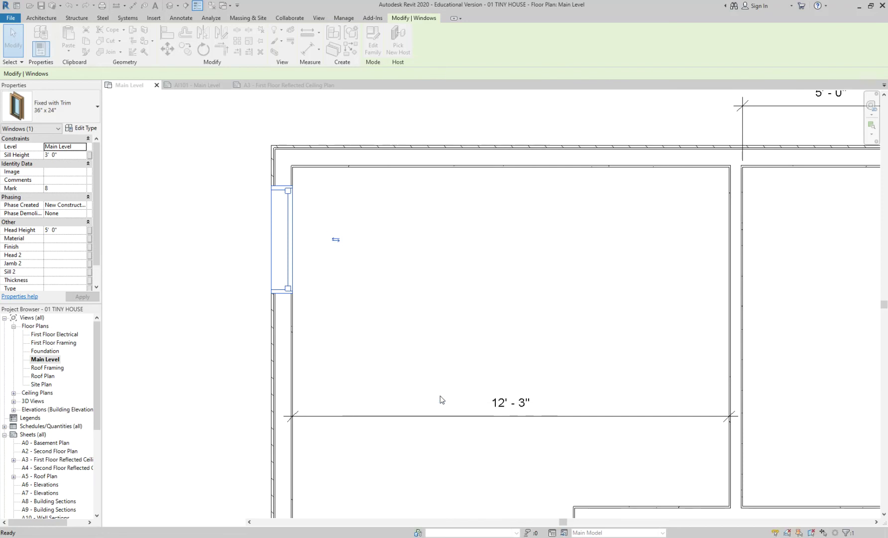
click(262, 344)
- Open the West building elevation to see the window in the exterior wall
scroll(392, 289, down, 1)
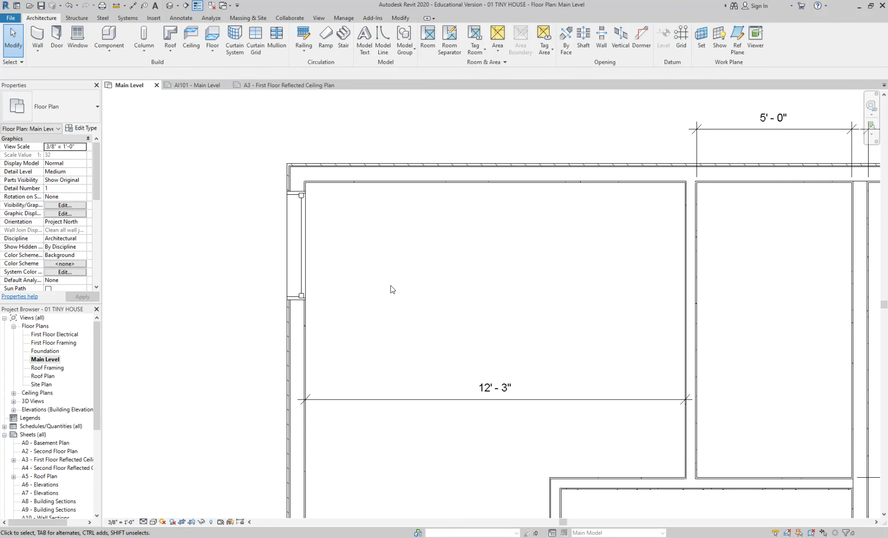
scroll(392, 289, down, 4)
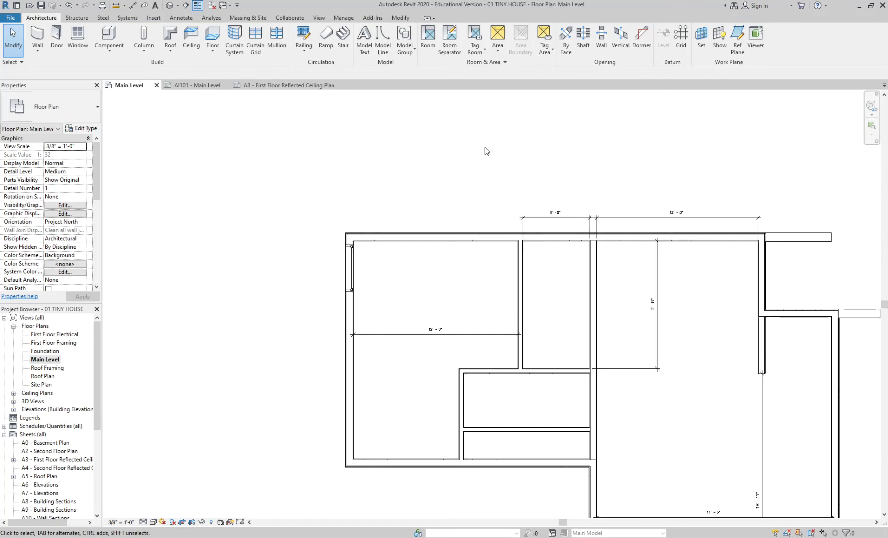
middle_drag(287, 371, 179, 311)
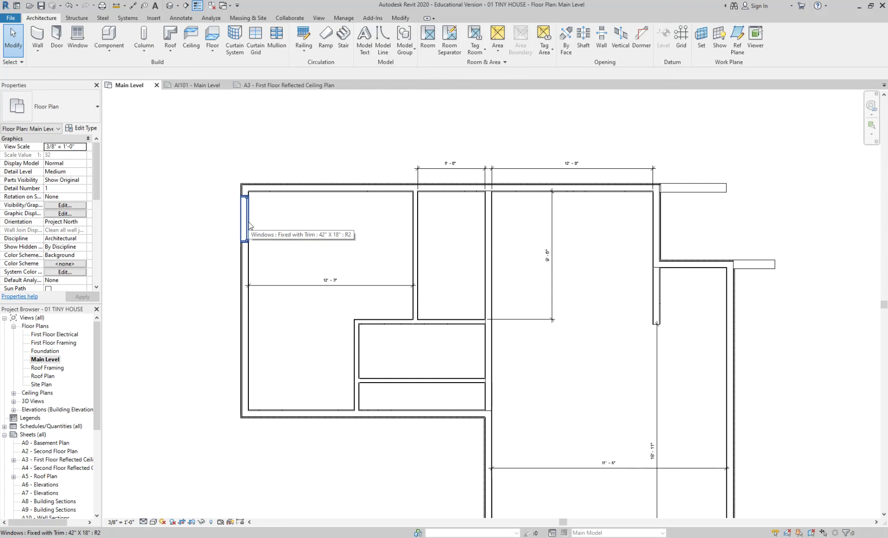
drag(95, 351, 98, 384)
scroll(30, 371, up, 1)
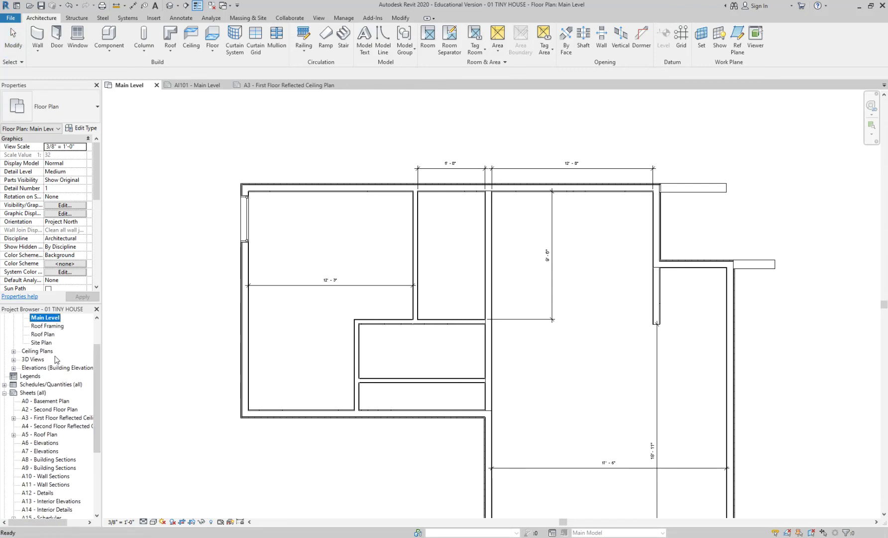
click(13, 368)
click(37, 401)
double_click(41, 402)
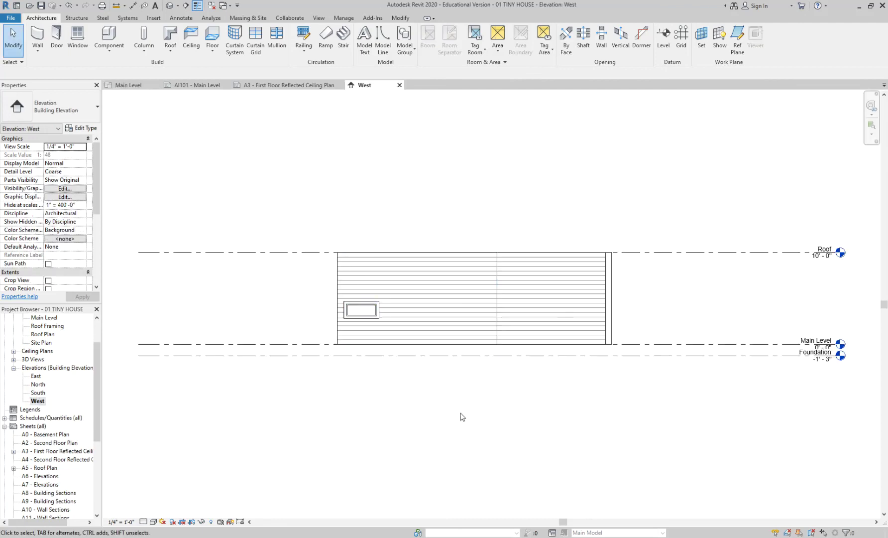
- Close the A3 First Floor Reflected Ceiling Plan and AI101 Main Level sheets
click(301, 85)
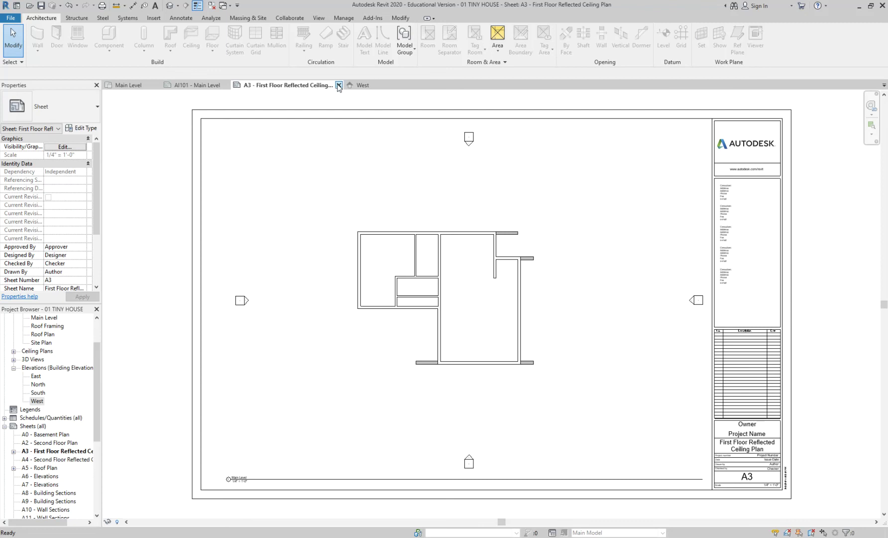
click(337, 85)
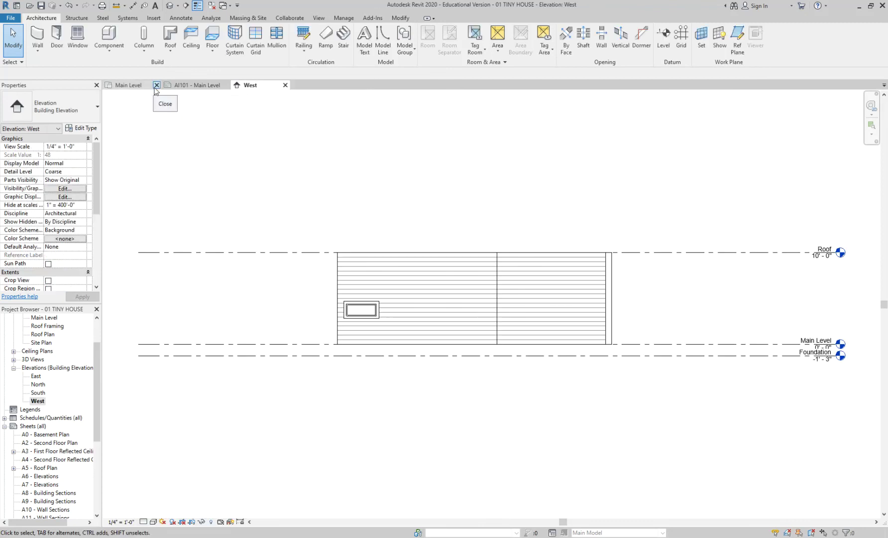
click(189, 88)
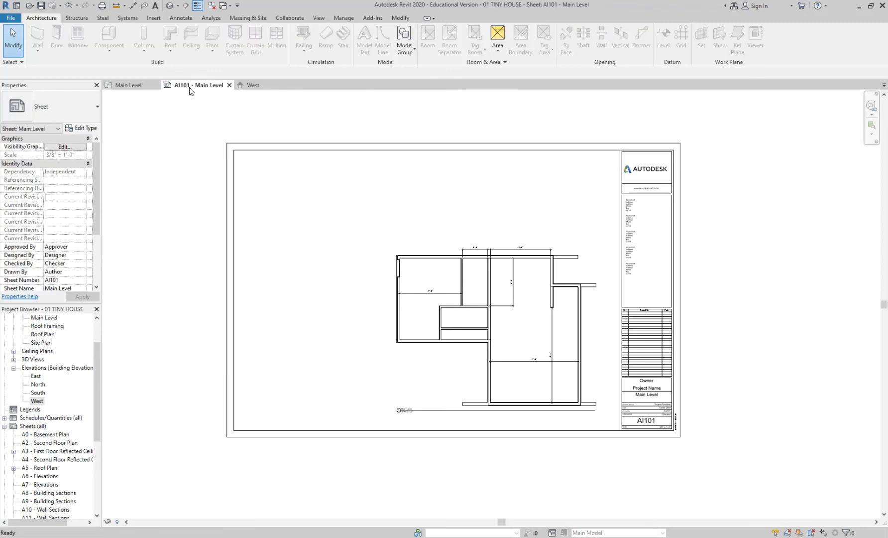
click(226, 85)
- Open the default 3D view and orbit to the west wall with the new window
double_click(35, 359)
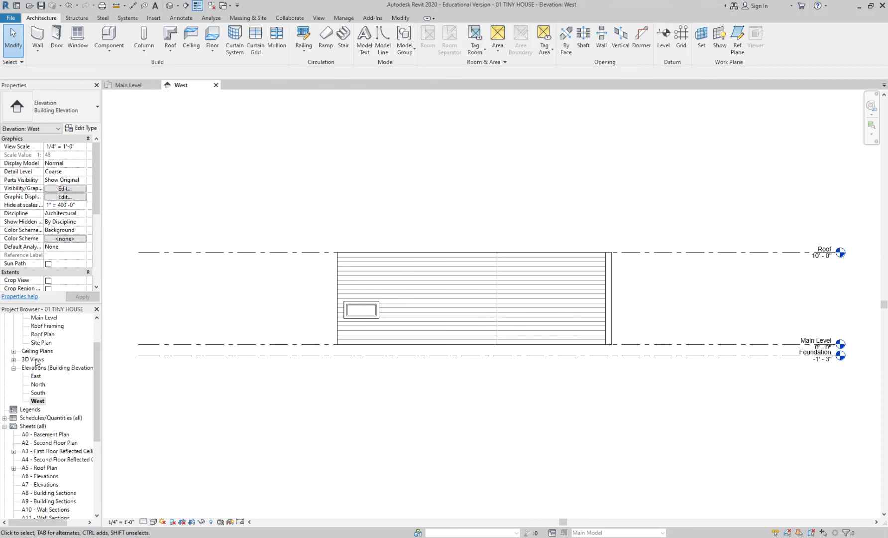
double_click(37, 367)
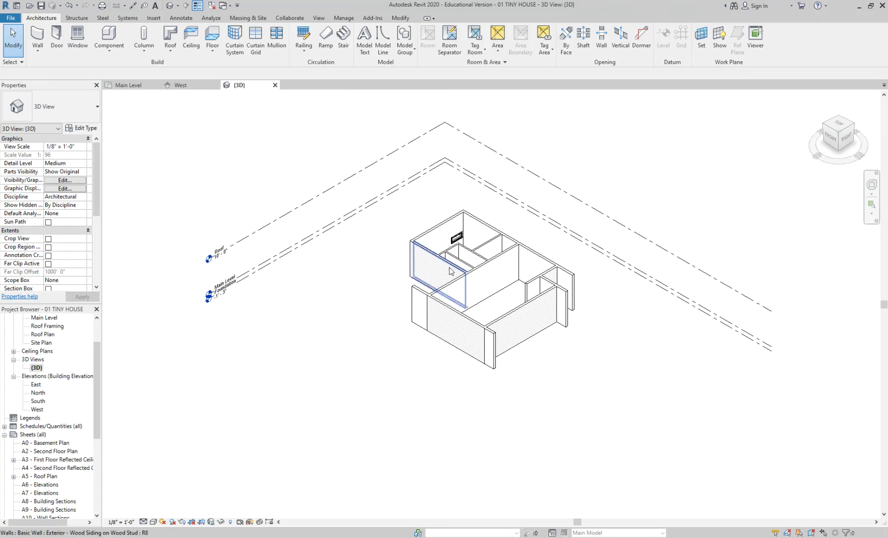
scroll(416, 276, up, 4)
shift+middle_drag(413, 277, 498, 319)
scroll(299, 339, up, 3)
- Check the height and width in the west wall window's type properties without changing them
click(299, 338)
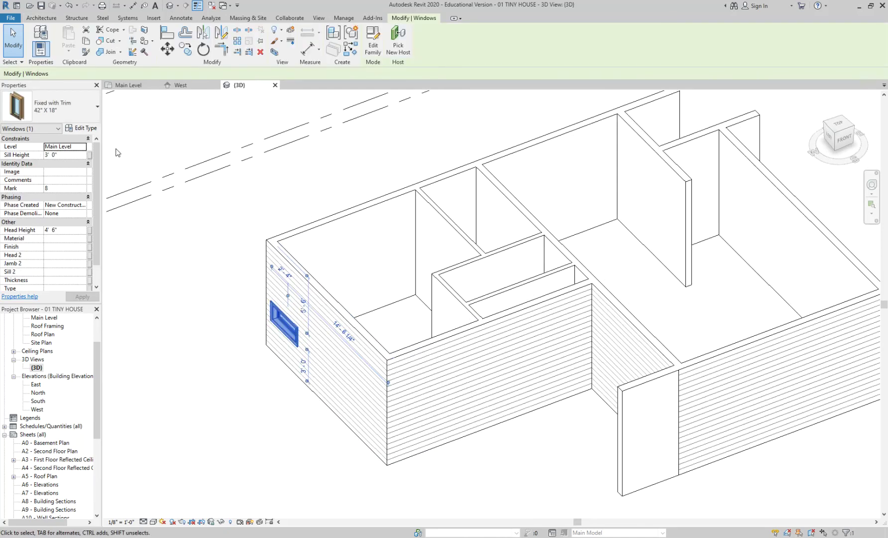
click(81, 116)
click(82, 115)
click(83, 128)
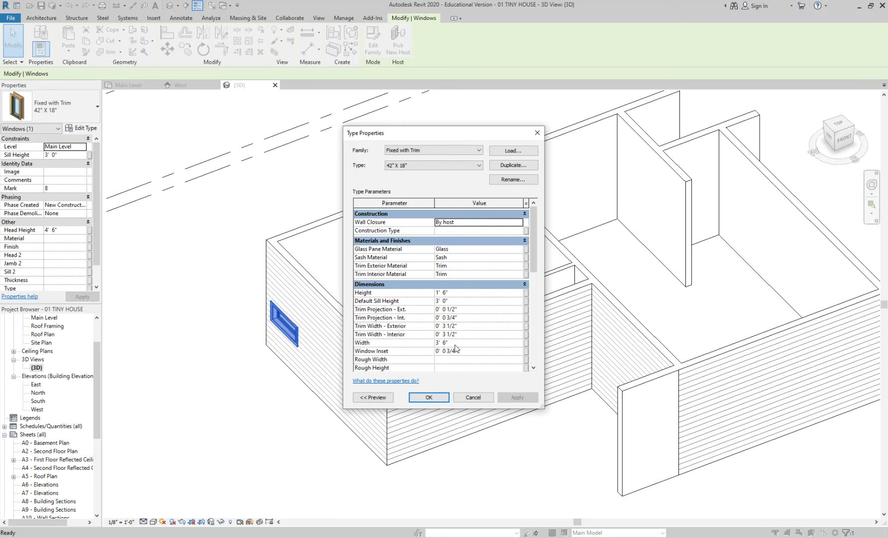
click(482, 401)
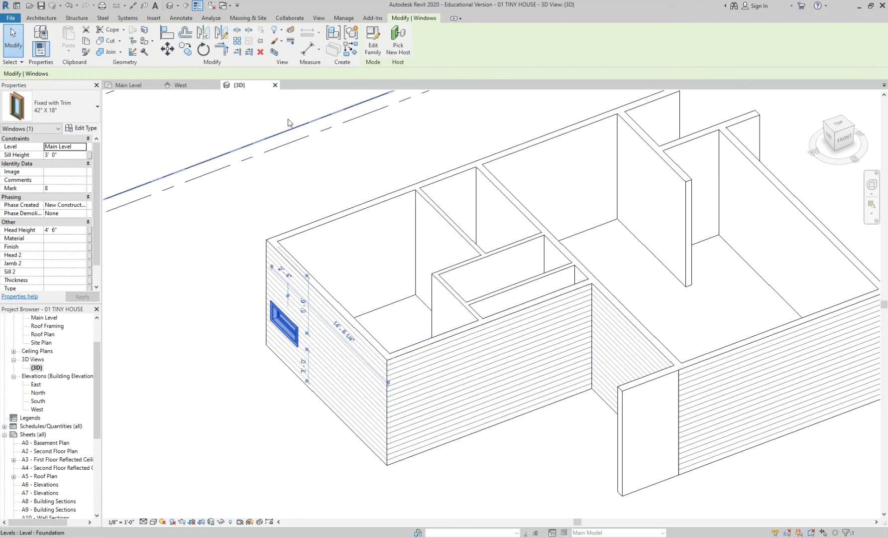
click(288, 187)
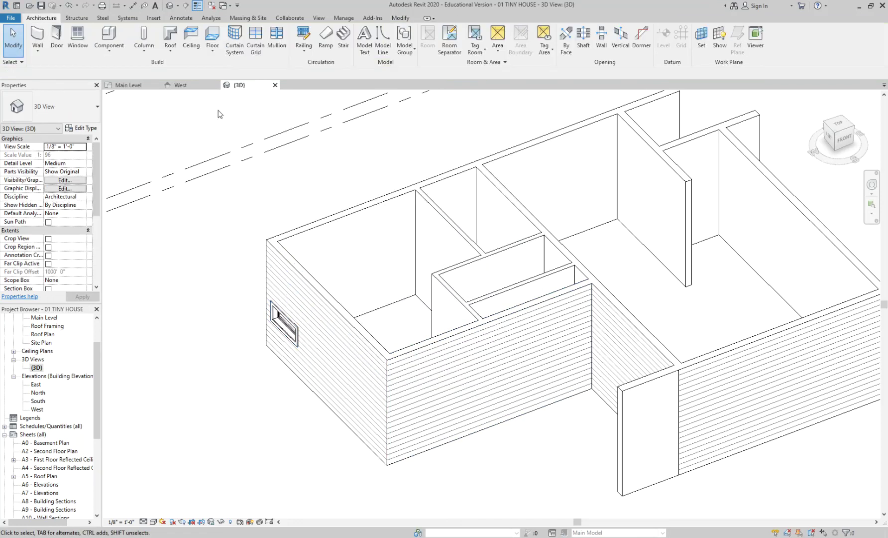
- Look through the open West elevation and 3D views and return to the Main Level floor plan
click(133, 88)
click(182, 87)
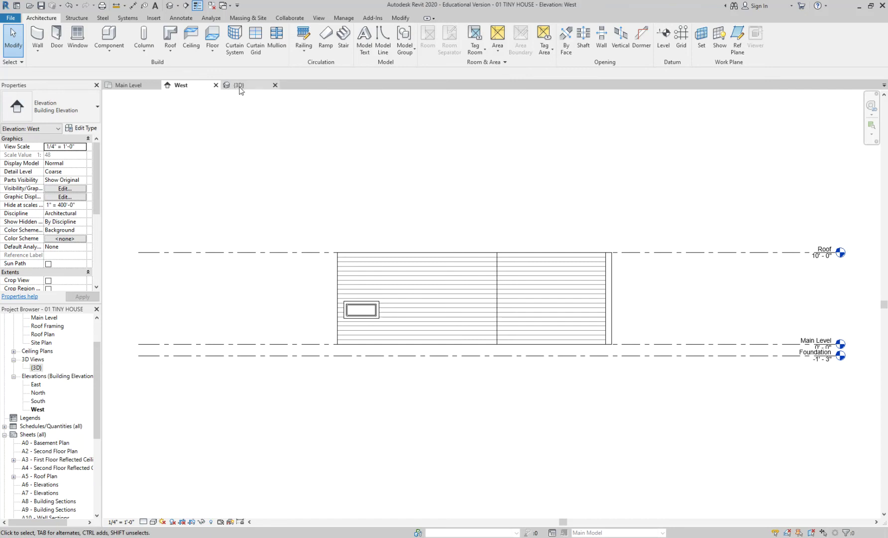
click(238, 85)
click(149, 85)
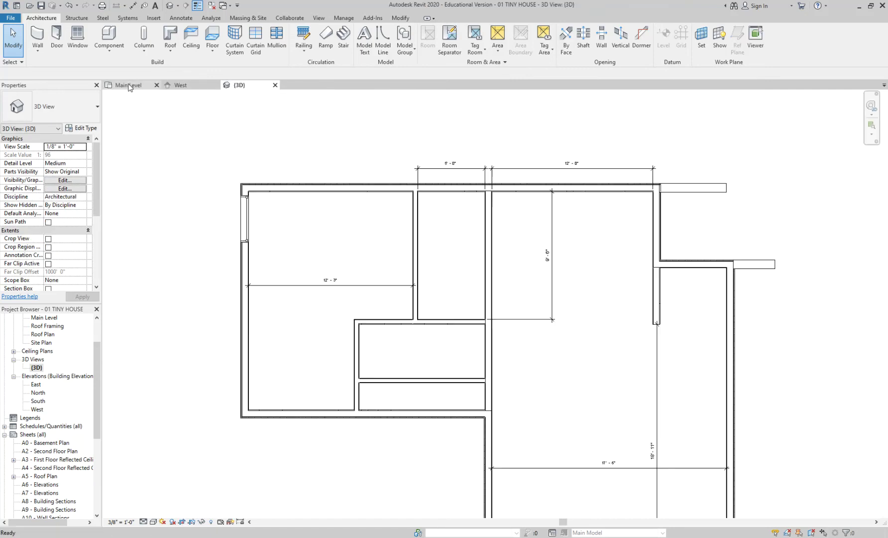
scroll(349, 155, down, 3)
scroll(336, 331, up, 2)
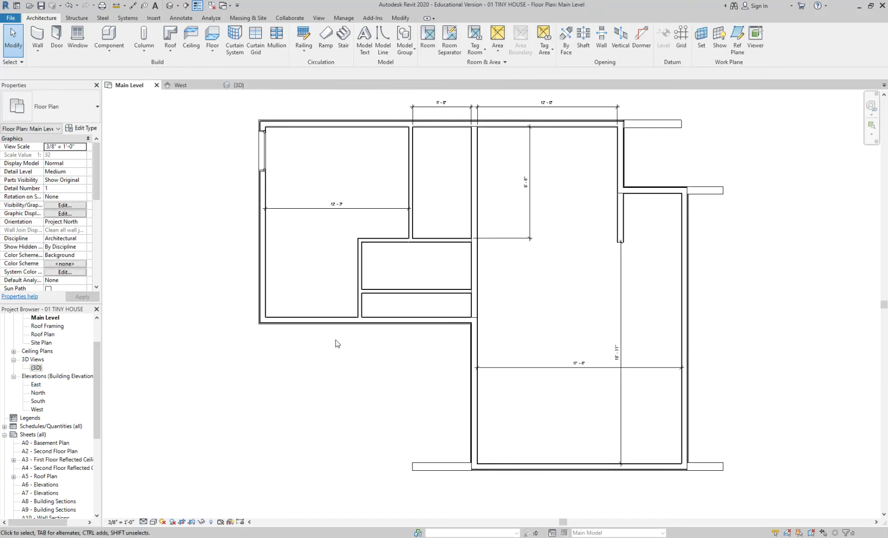
- Tile the Main Level, 3D and West views, giving the Main Level floor plan the large full-height pane
key(w)
key(t)
click(636, 227)
key(w)
key(t)
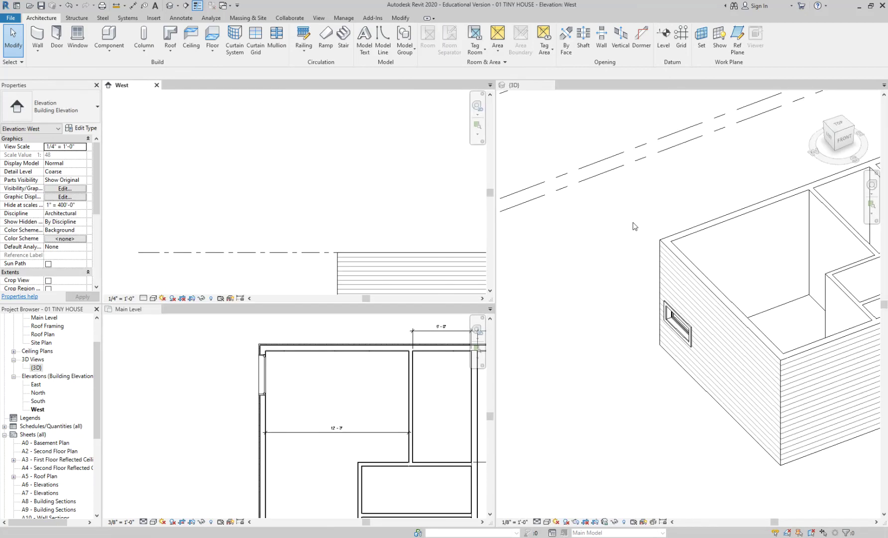
click(635, 227)
key(w)
key(t)
scroll(633, 223, down, 3)
click(621, 284)
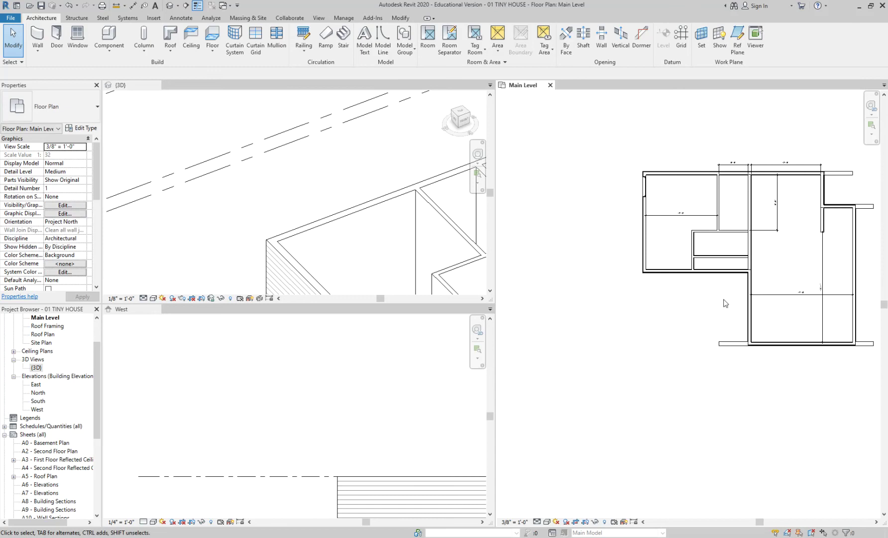
- Frame the house in the tiled plan, 3D and West elevation views, keeping the west wall window in sight
scroll(723, 299, up, 2)
middle_drag(580, 194, 517, 273)
click(228, 179)
scroll(229, 180, down, 5)
shift+middle_drag(299, 248, 348, 210)
scroll(367, 272, up, 3)
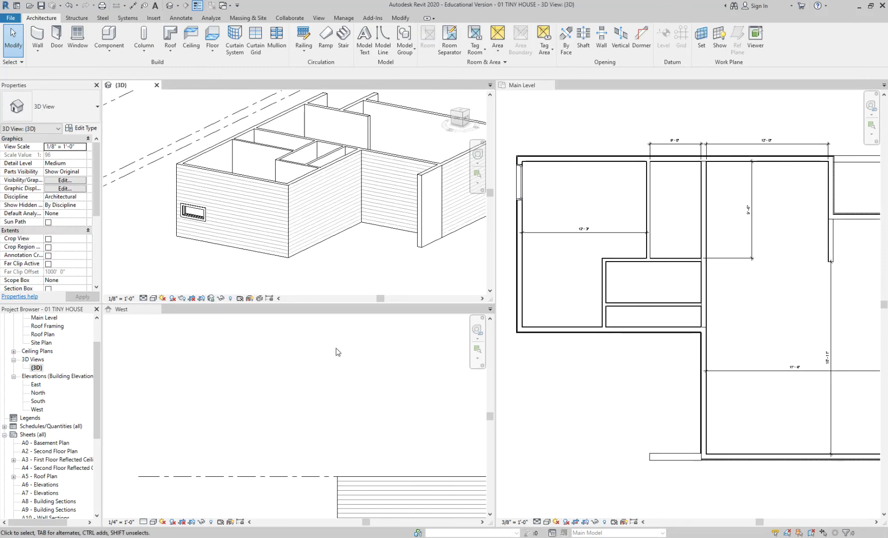
click(317, 342)
scroll(326, 383, down, 4)
scroll(372, 427, up, 4)
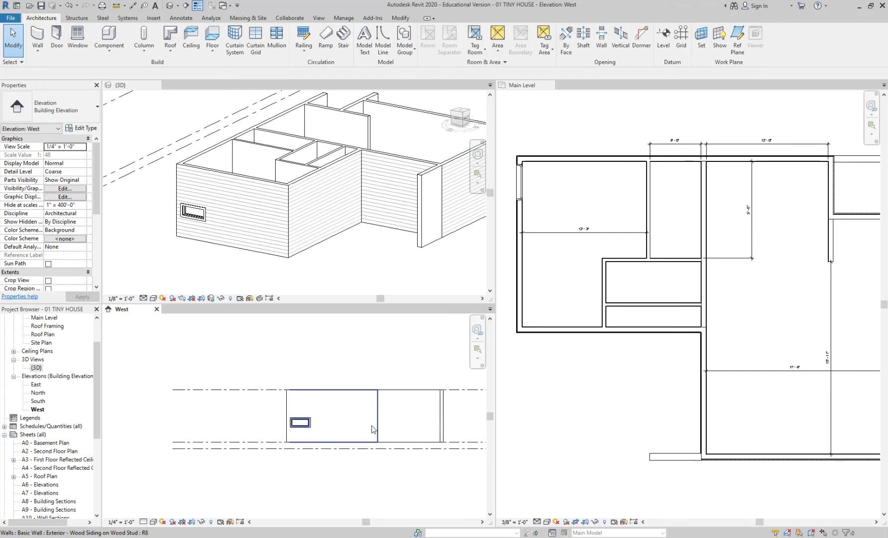
middle_drag(417, 382, 385, 387)
- Examine the windows in the 61custom casita front rendering in the browser and return to the Main Level plan in Revit
click(624, 396)
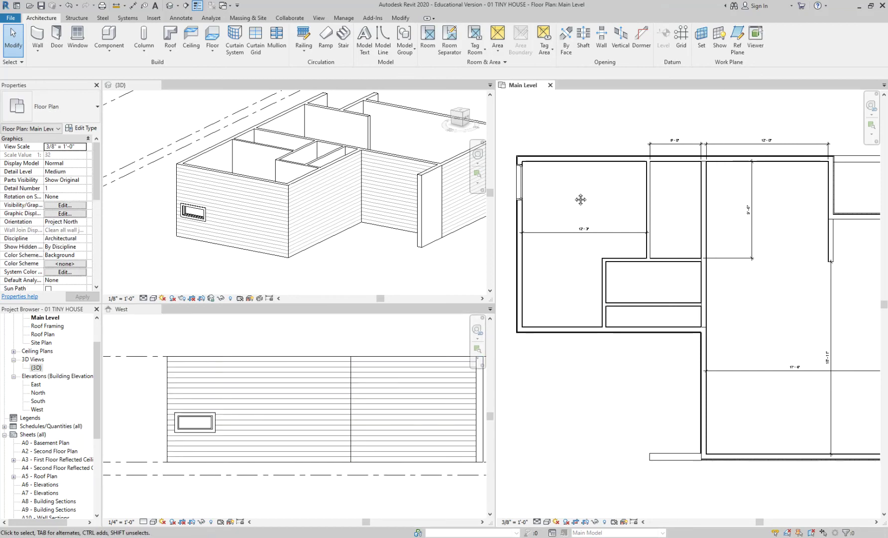
scroll(583, 199, up, 3)
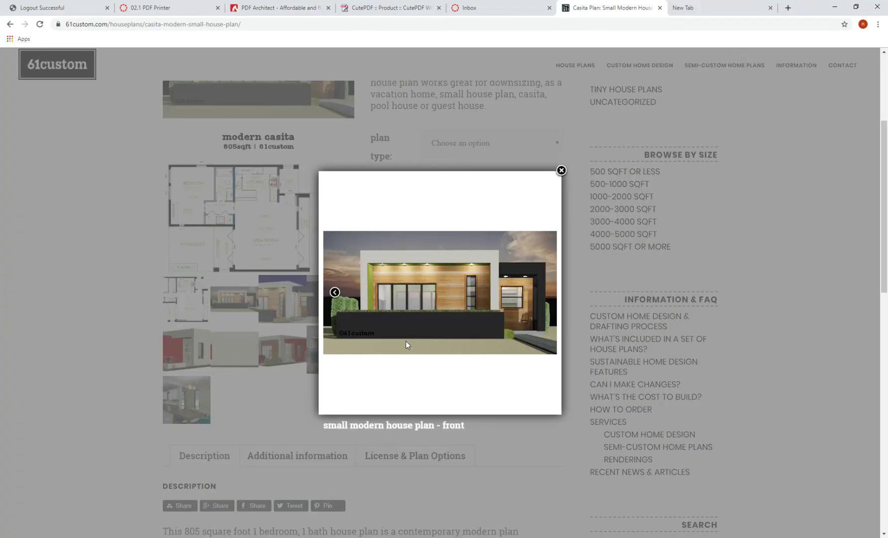
click(216, 344)
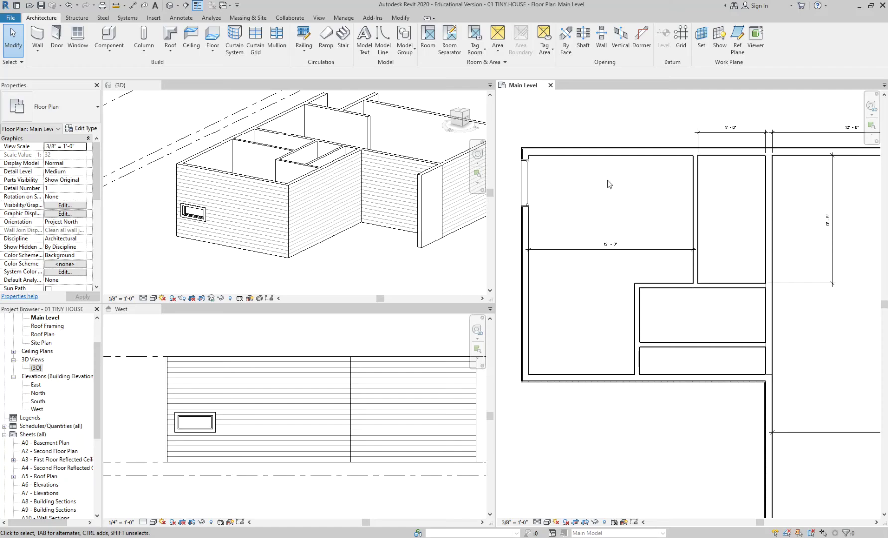
- Set the detail level of the Main Level floor plan to Coarse, with the west wall window in close view
scroll(616, 185, up, 5)
middle_drag(617, 185, 607, 181)
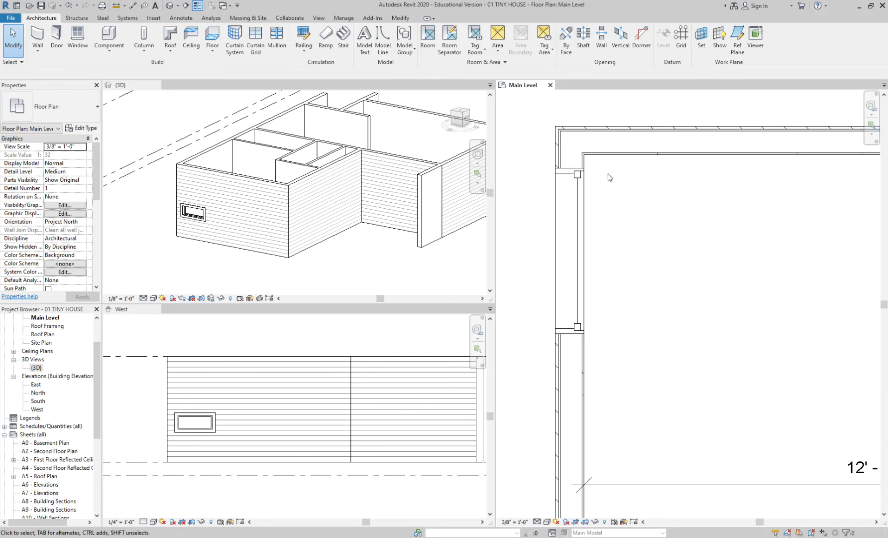
scroll(588, 167, up, 2)
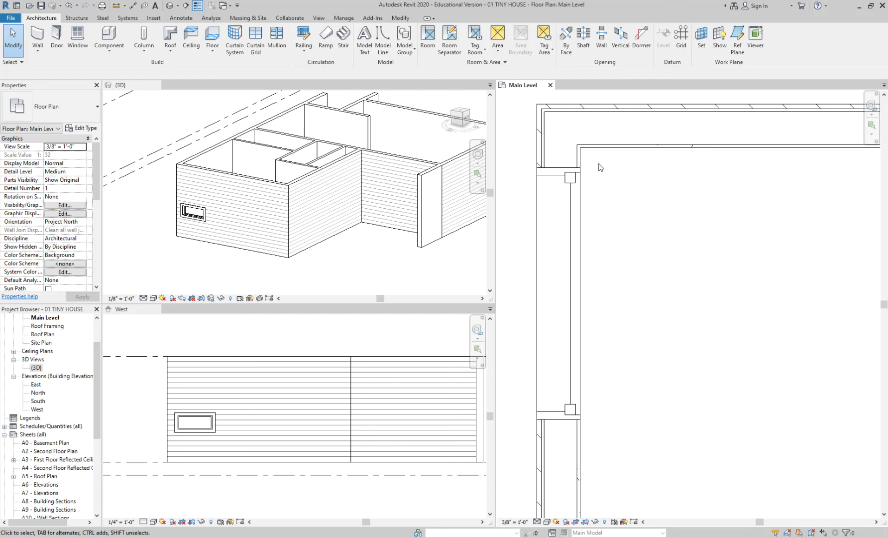
middle_drag(607, 164, 621, 167)
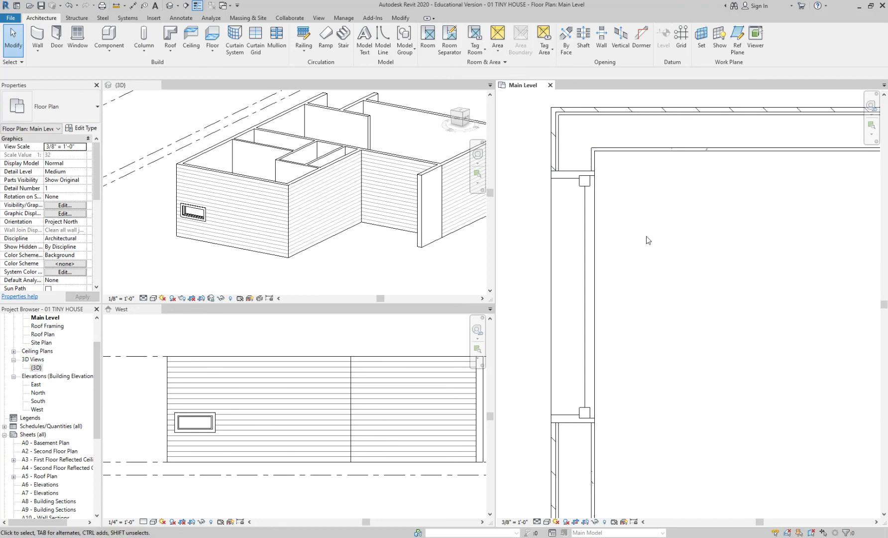
click(536, 521)
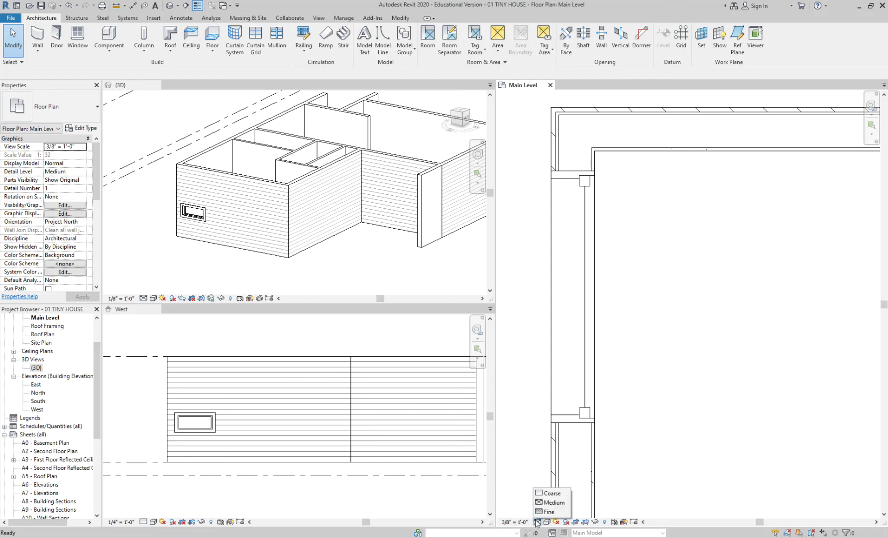
click(550, 493)
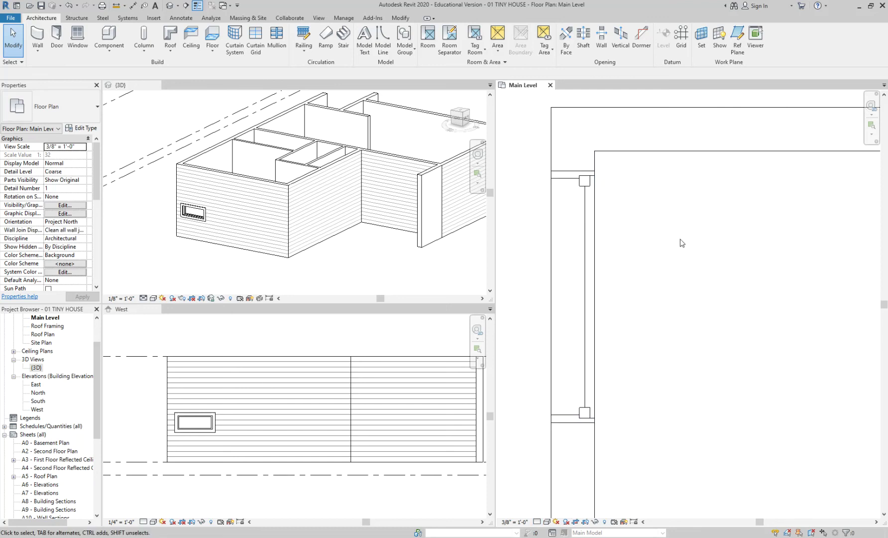
- Draw a slanted trial reference plane outside the house, west of the wall window
scroll(666, 238, down, 2)
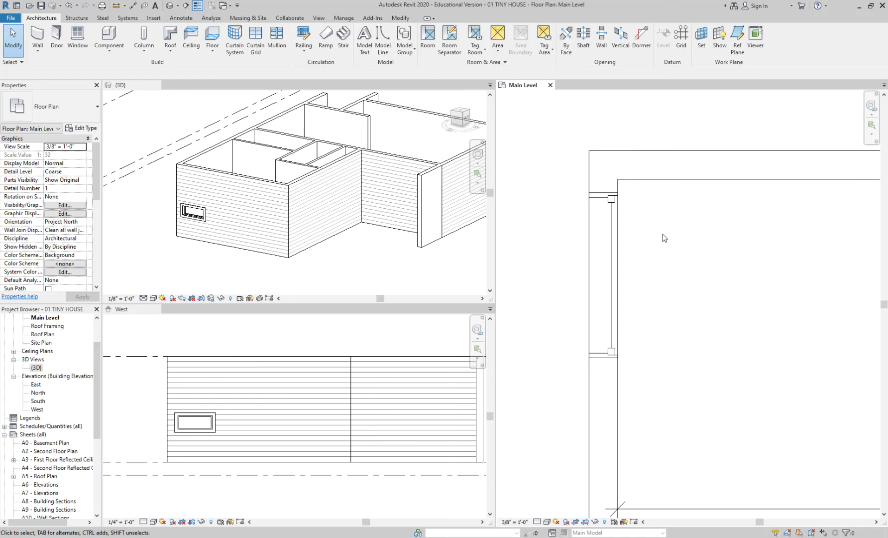
scroll(662, 232, down, 3)
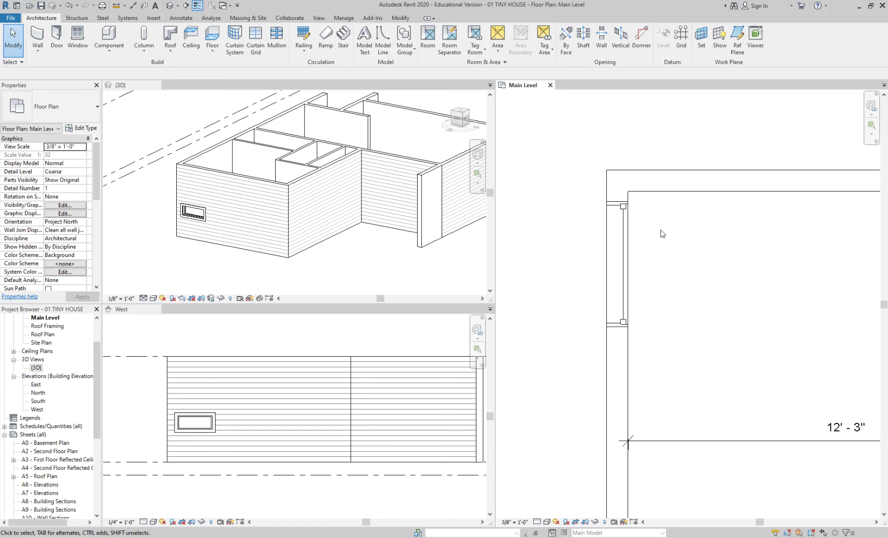
key(r)
key(p)
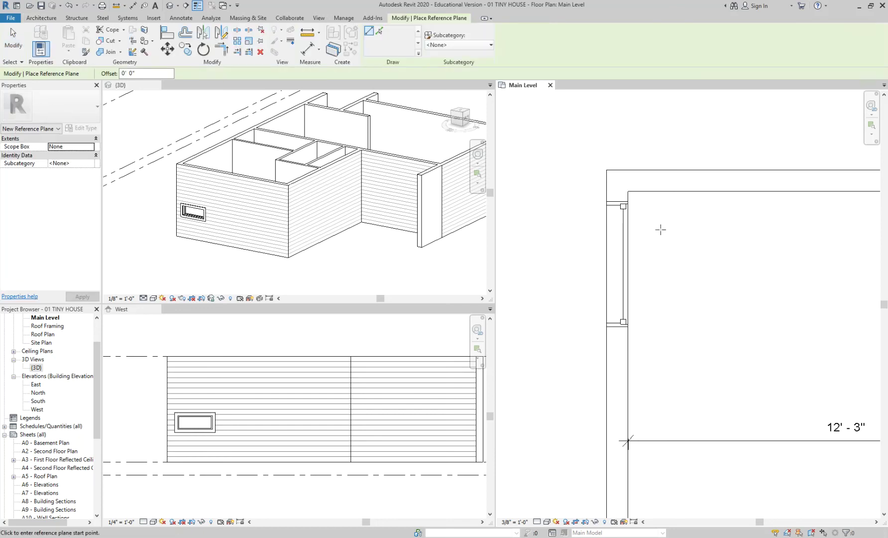
scroll(660, 230, down, 2)
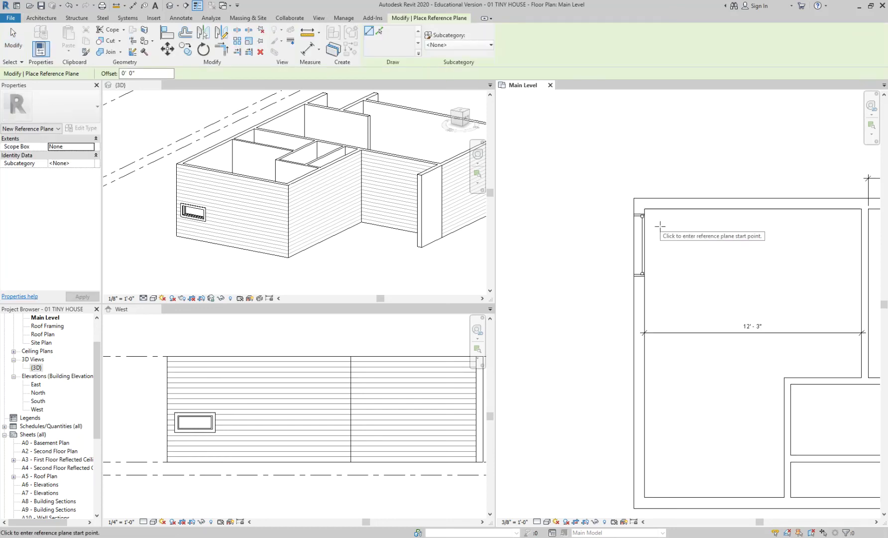
click(565, 153)
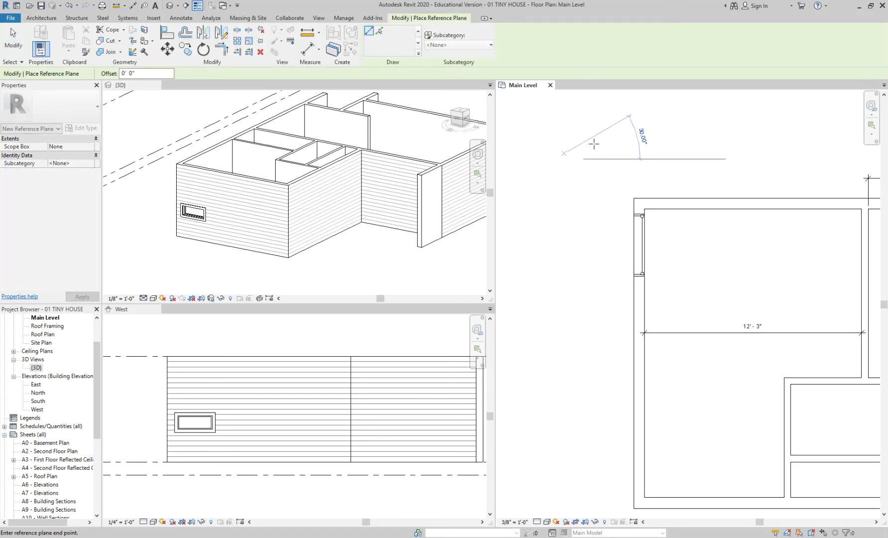
click(597, 285)
key(Escape)
key(Escape)
scroll(590, 246, up, 2)
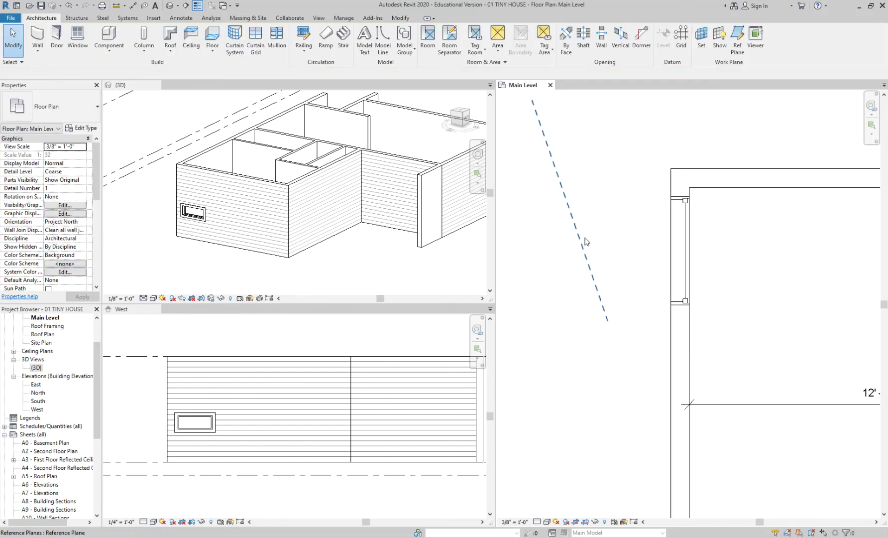
- Delete the slanted reference plane outside the west wall
click(585, 241)
key(Escape)
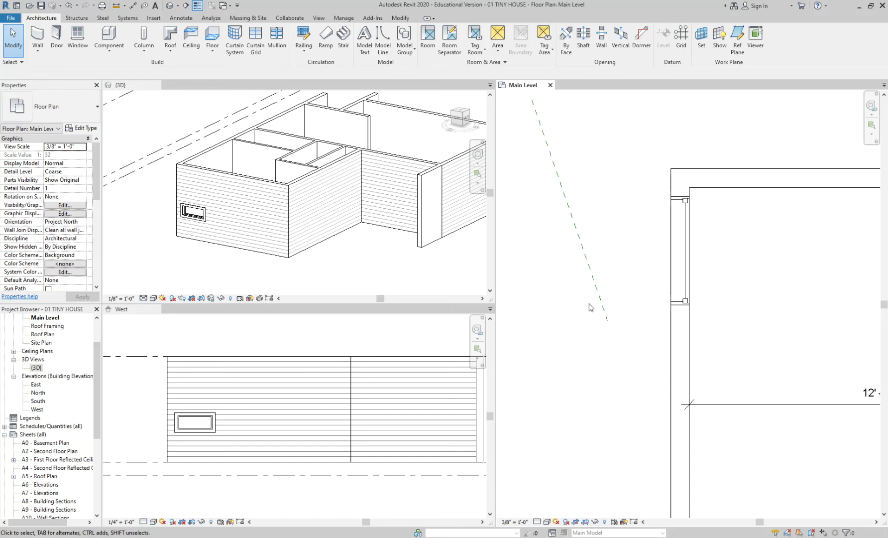
click(580, 237)
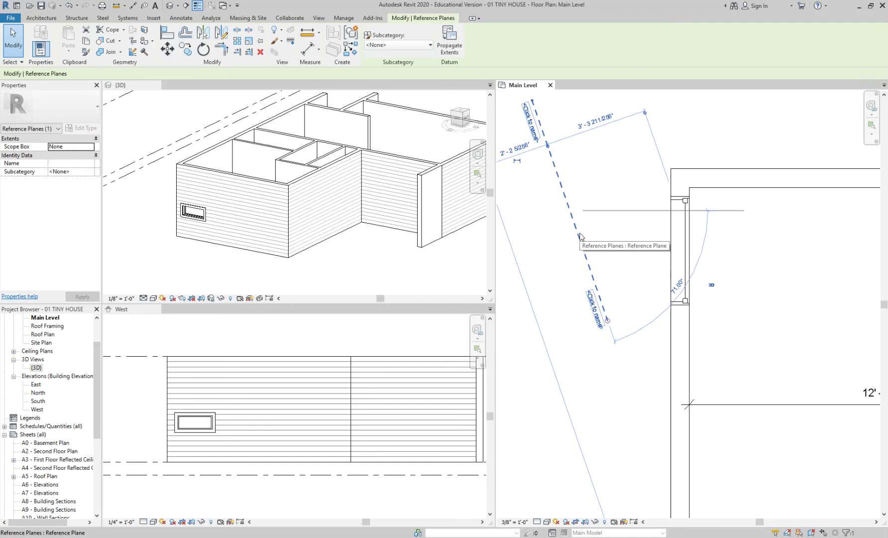
key(Delete)
- Draw a horizontal reference plane from the interior northwest wall corner out past the west wall
scroll(692, 203, up, 3)
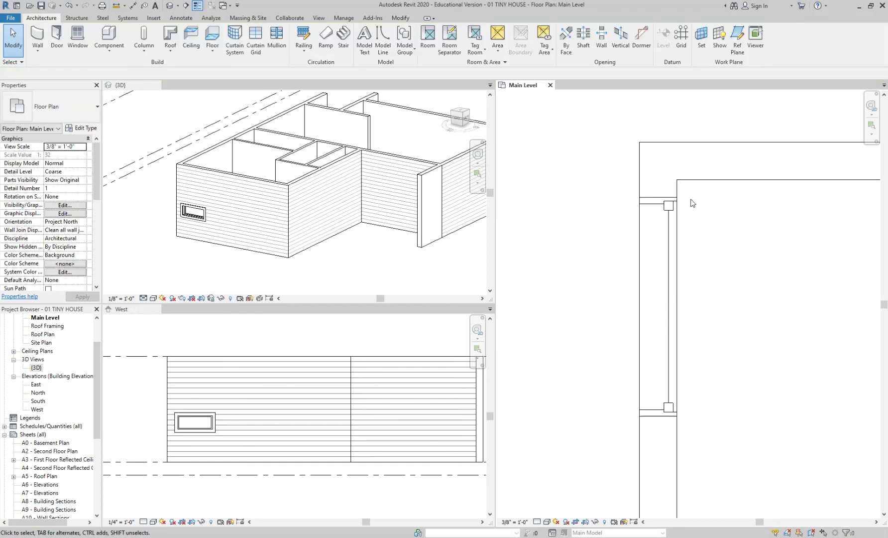
key(r)
key(p)
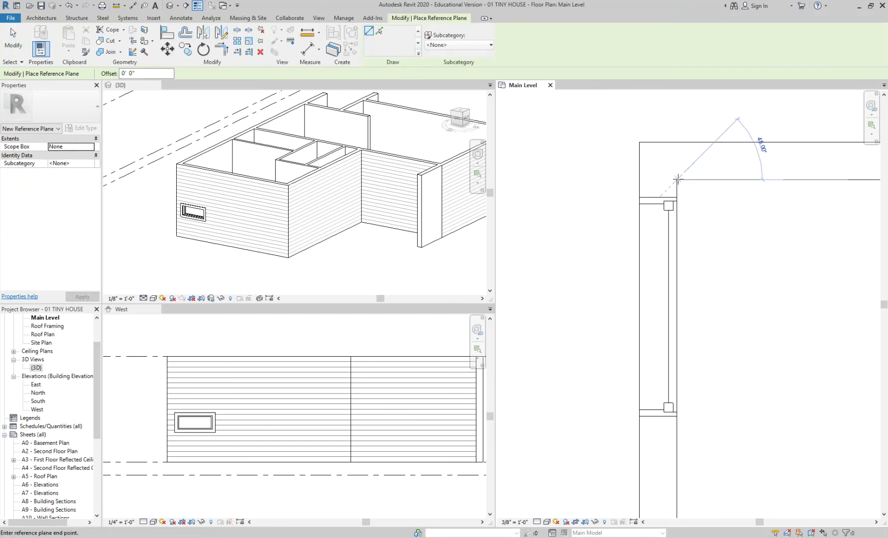
click(677, 180)
click(533, 179)
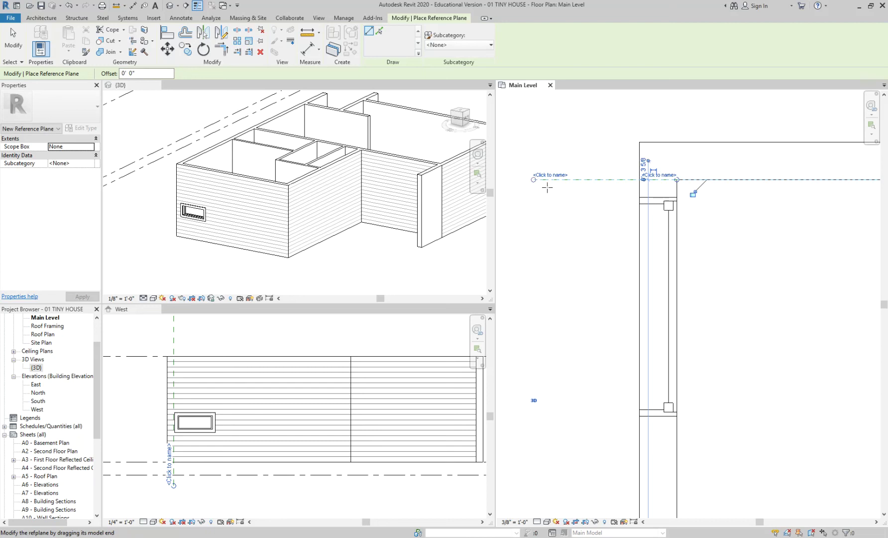
key(Escape)
key(Escape)
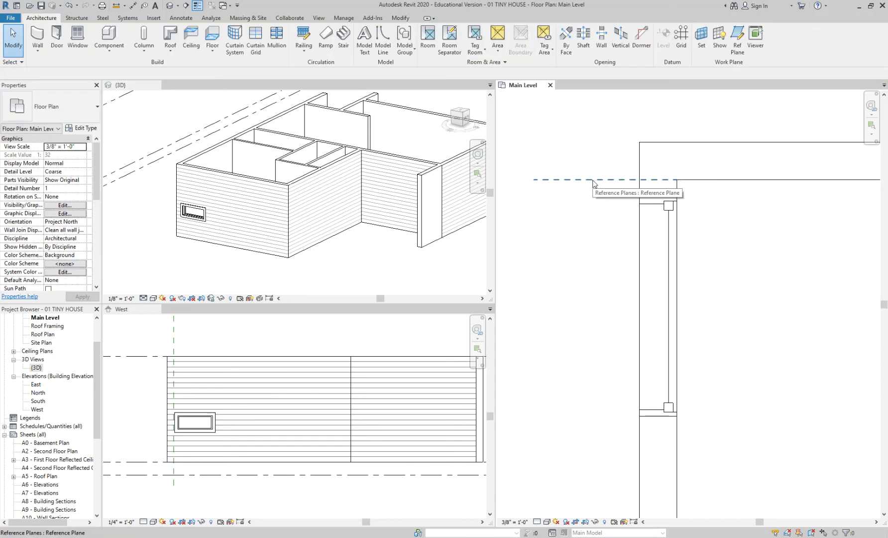
- Move the horizontal reference plane 0' 6" south from the interior wall face, toward the window
click(593, 179)
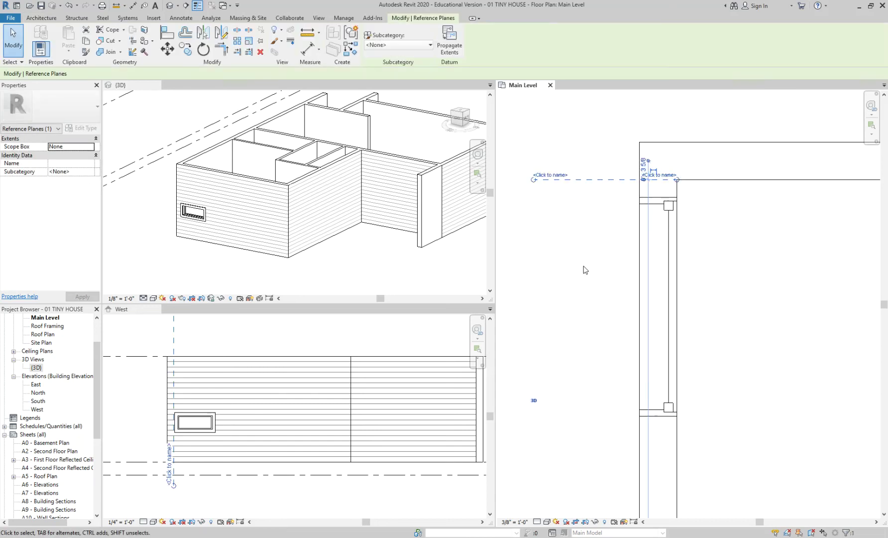
scroll(598, 259, up, 3)
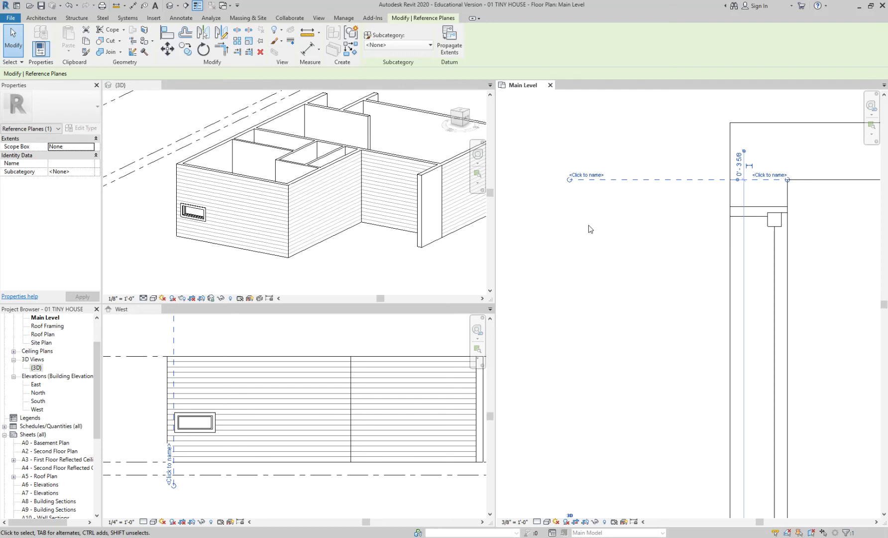
key(m)
key(v)
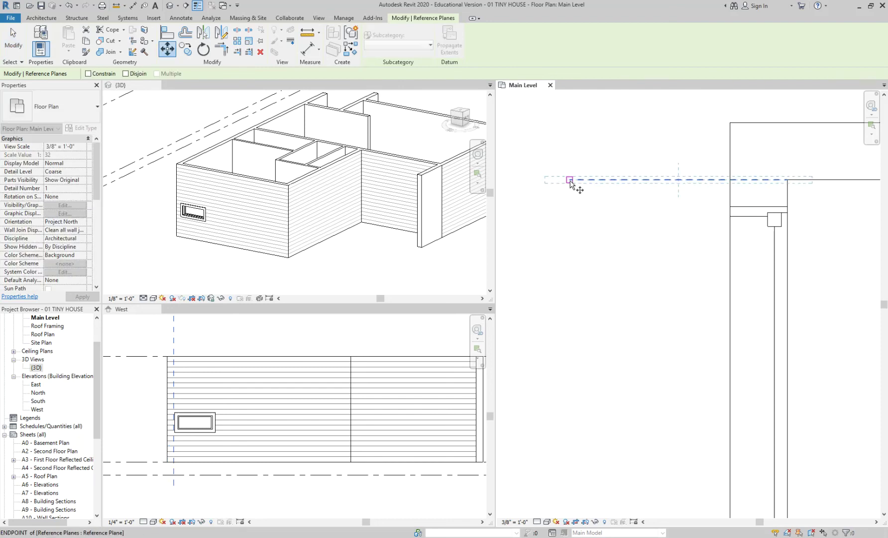
click(570, 180)
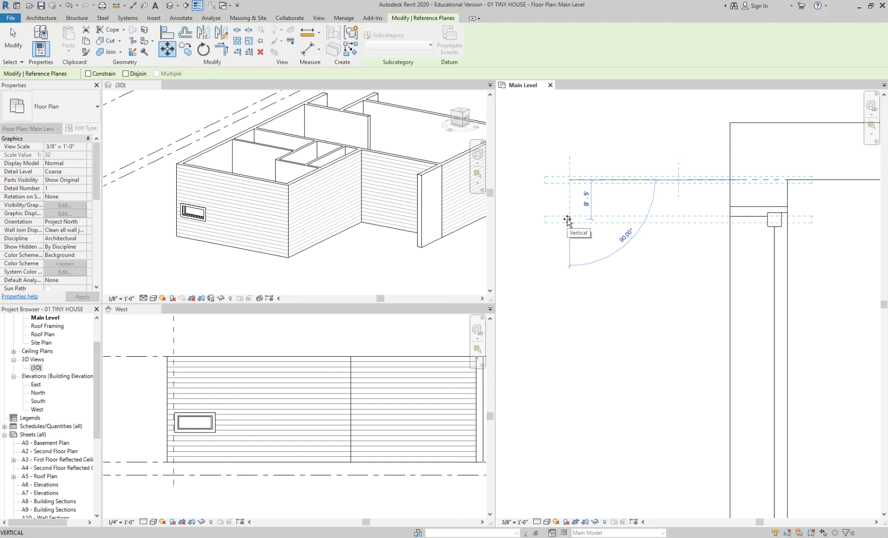
text(0 6)
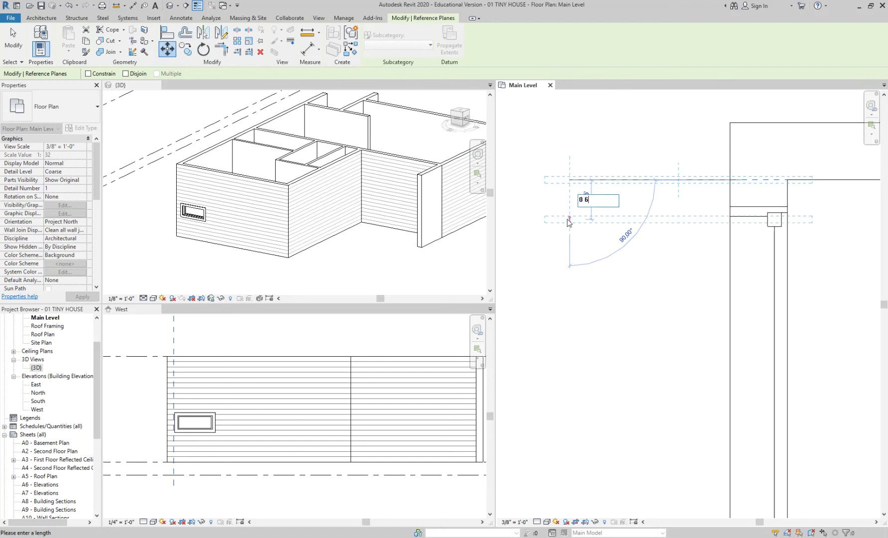
key(Return)
click(588, 271)
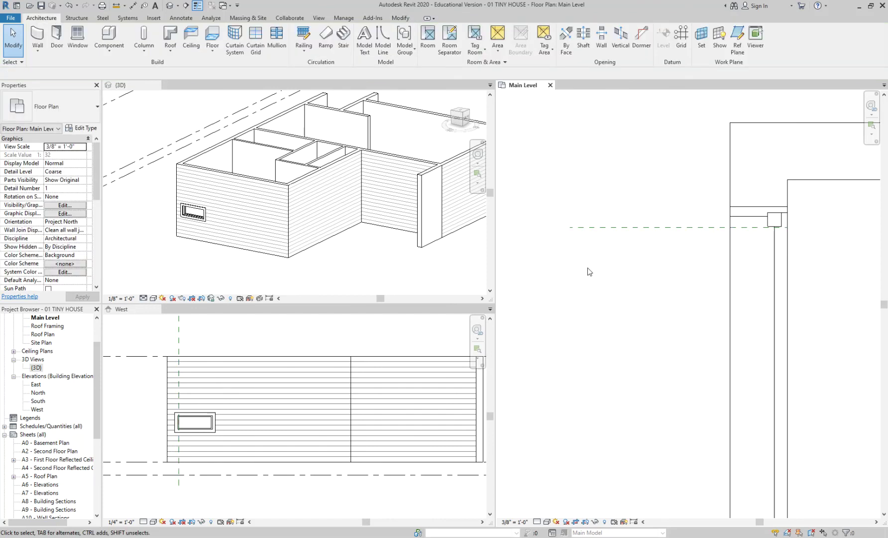
- Delete the moved reference plane and draw a new horizontal one from the interior northwest corner out past the west wall
click(614, 230)
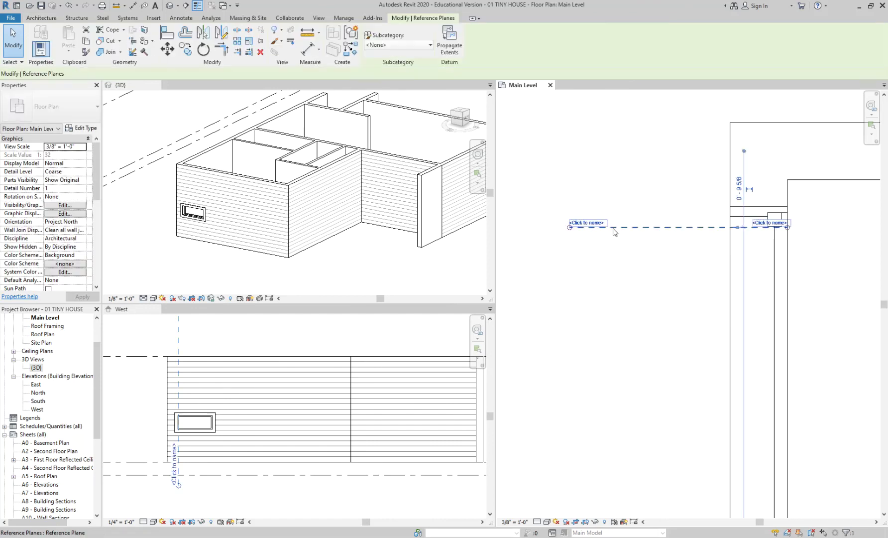
key(Delete)
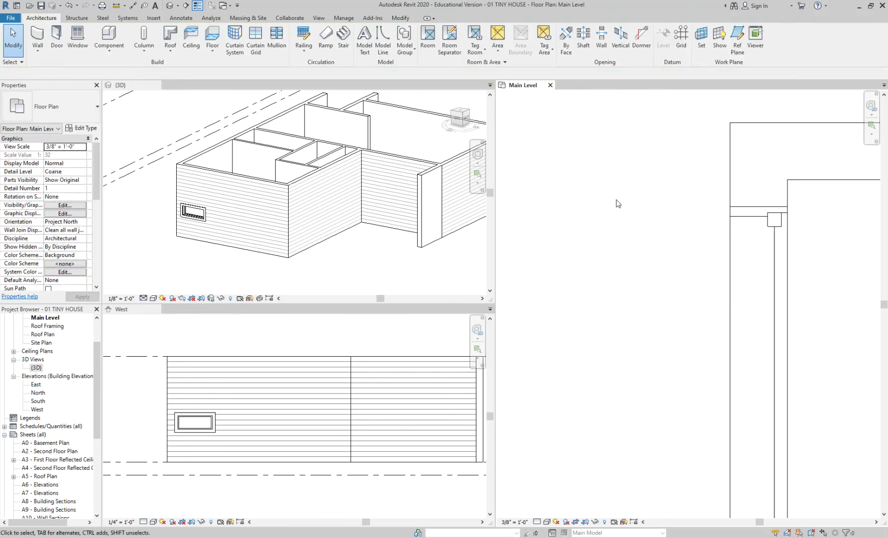
key(r)
key(p)
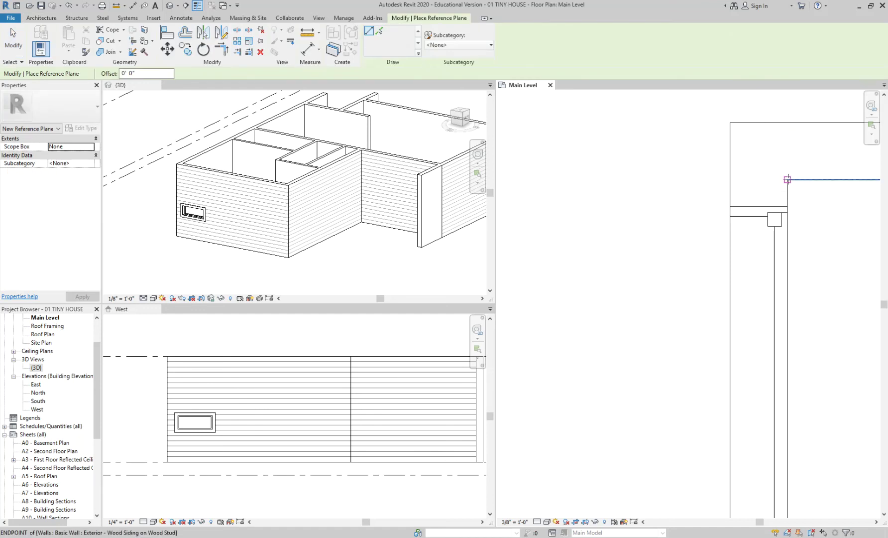
click(788, 180)
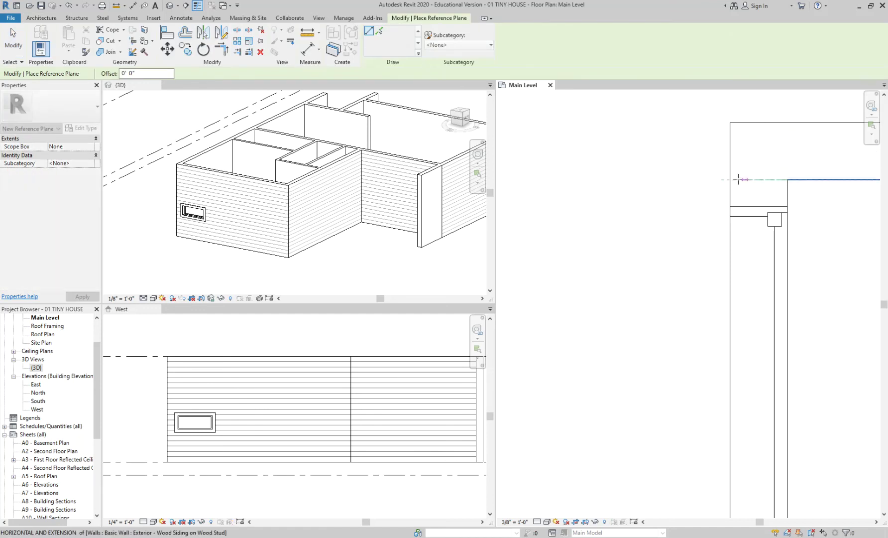
click(616, 179)
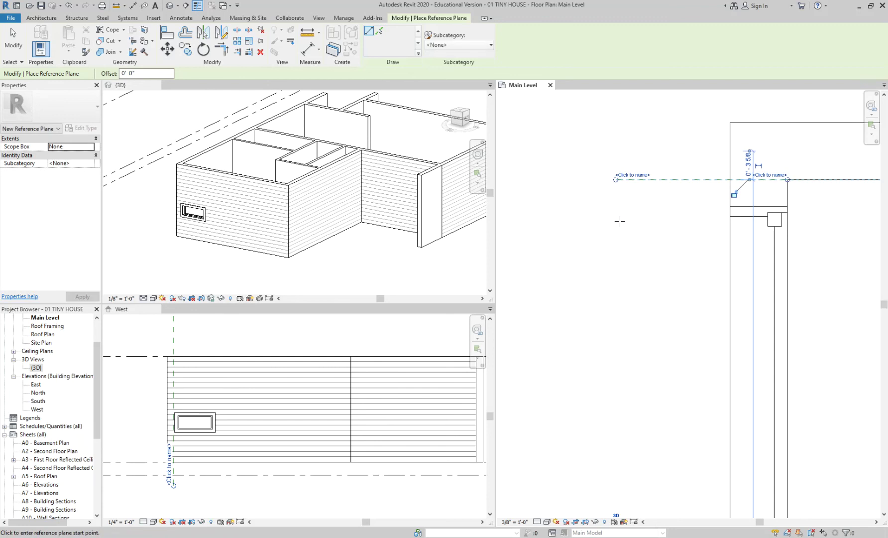
key(Escape)
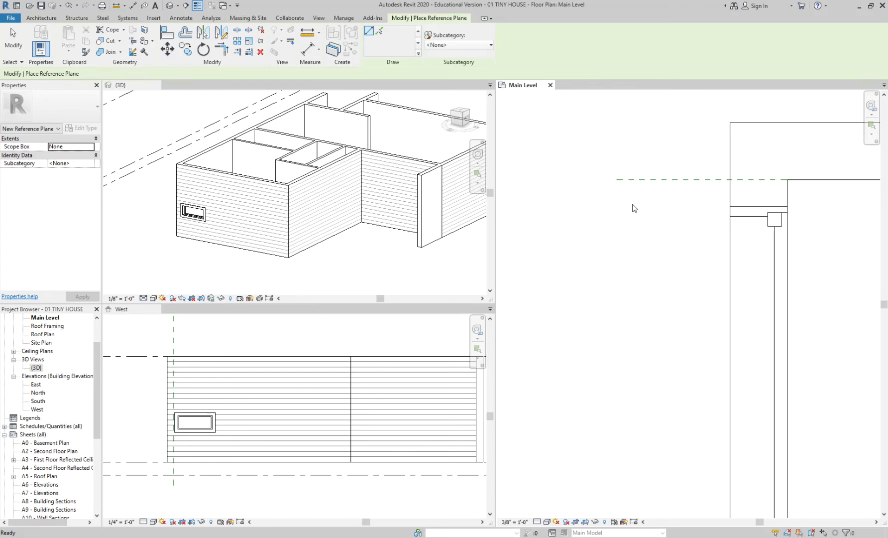
key(Escape)
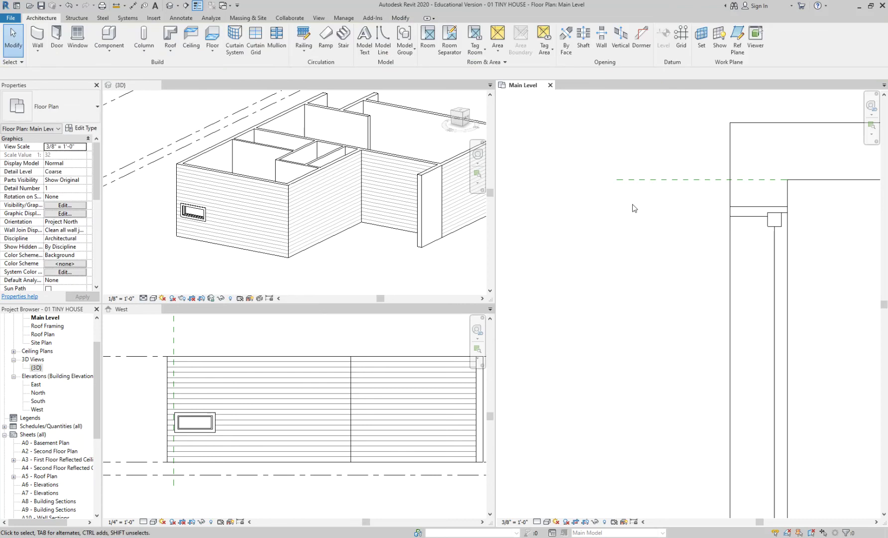
- Delete the horizontal reference plane that extends west from the interior northwest corner
click(661, 181)
scroll(663, 225, up, 1)
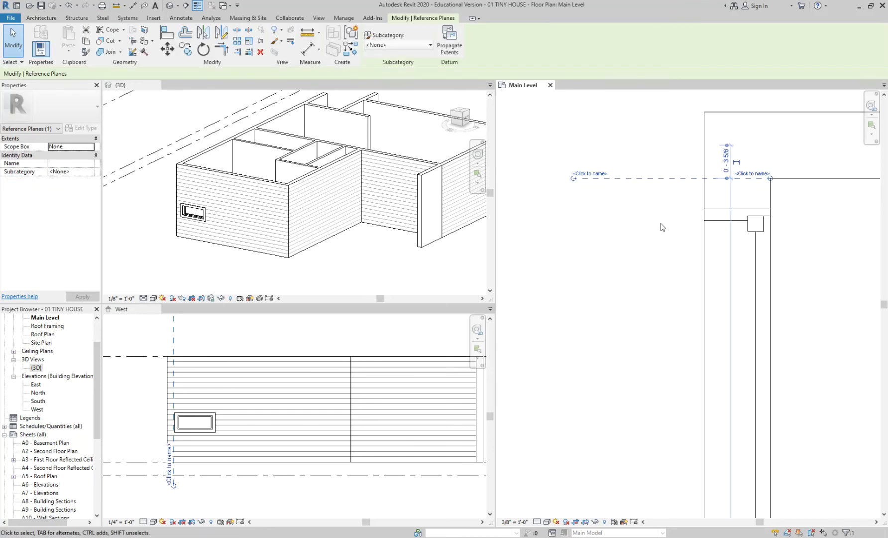
key(Escape)
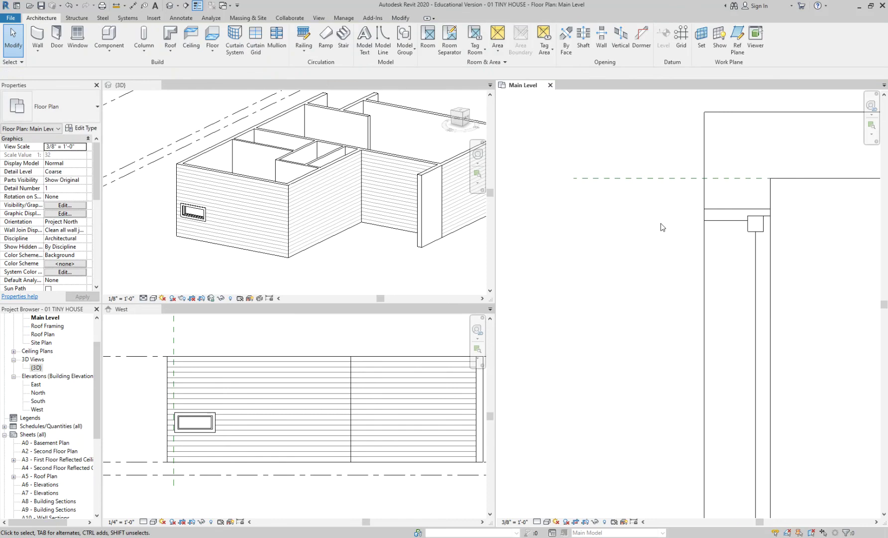
click(664, 179)
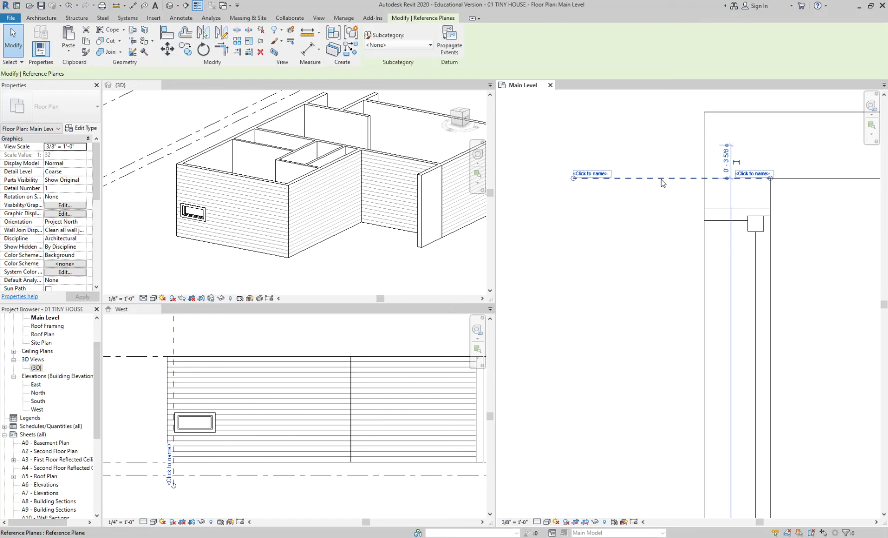
key(Delete)
- Draw a horizontal reference plane again from the interior northwest corner westward, aligned with the north wall's inner face
key(r)
key(p)
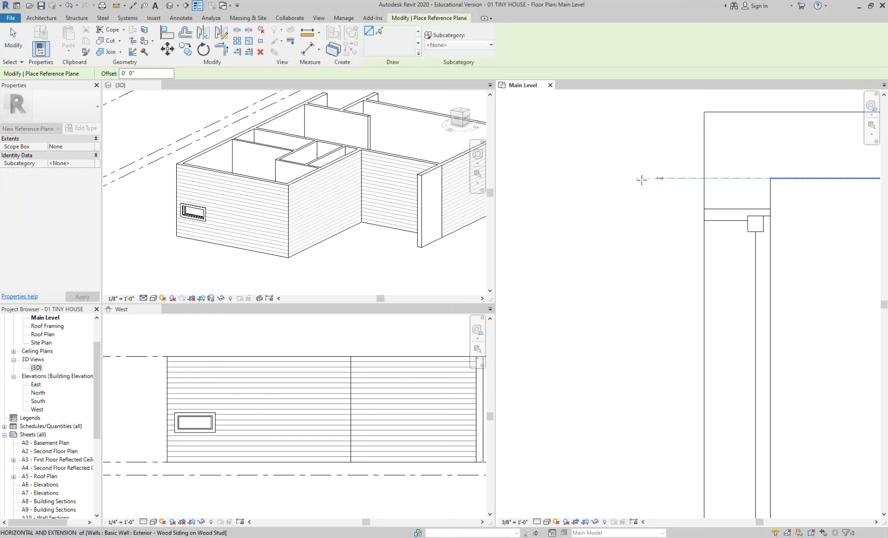
click(600, 178)
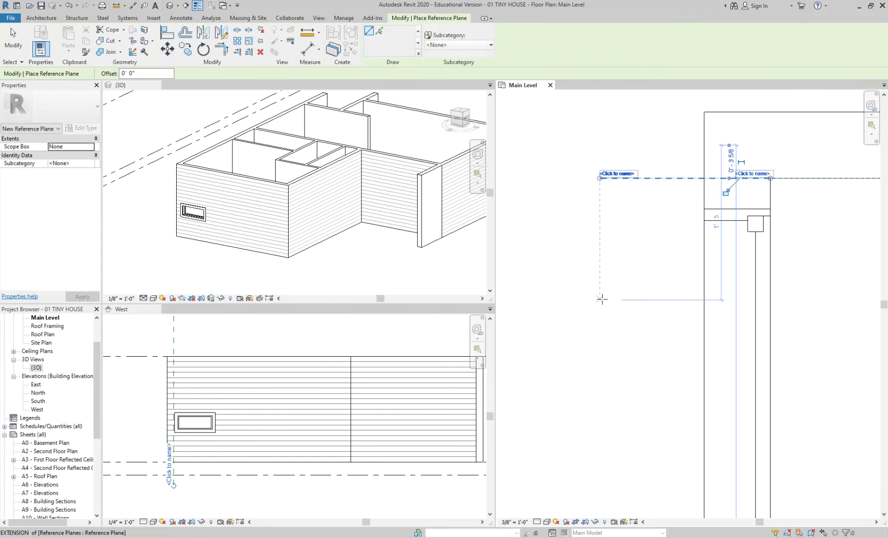
- Delete the horizontal reference plane that runs west from the interior northwest corner
key(Escape)
key(Escape)
click(657, 179)
key(Delete)
key(r)
key(p)
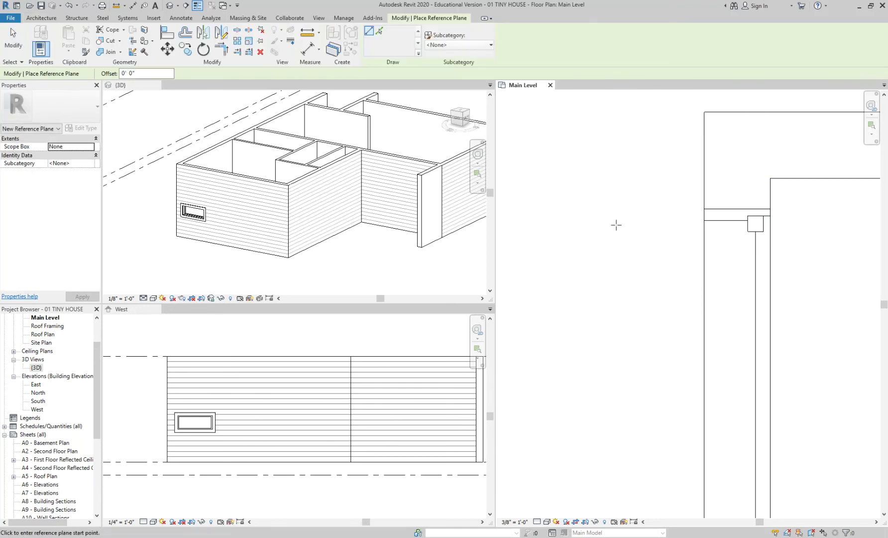
key(Escape)
key(Escape)
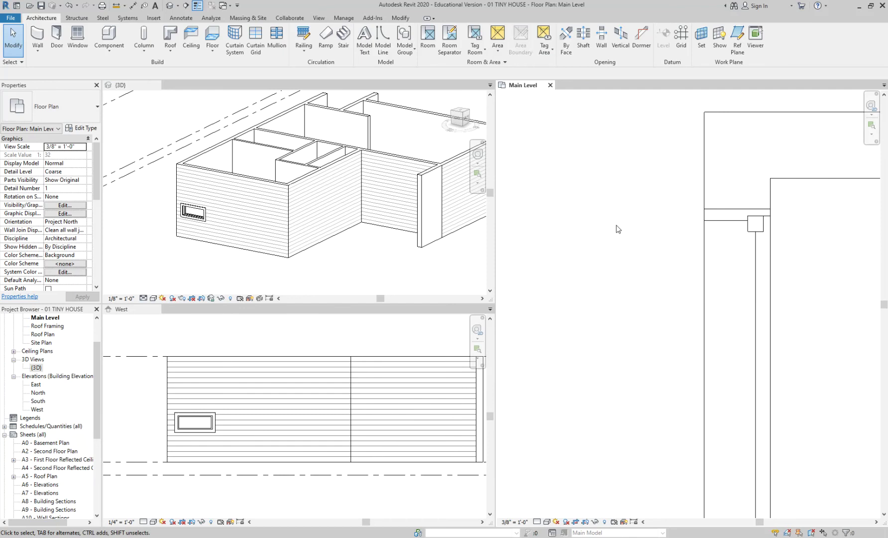
- Draw a new horizontal reference plane between a point outside the west wall and the interior northwest corner
key(r)
key(p)
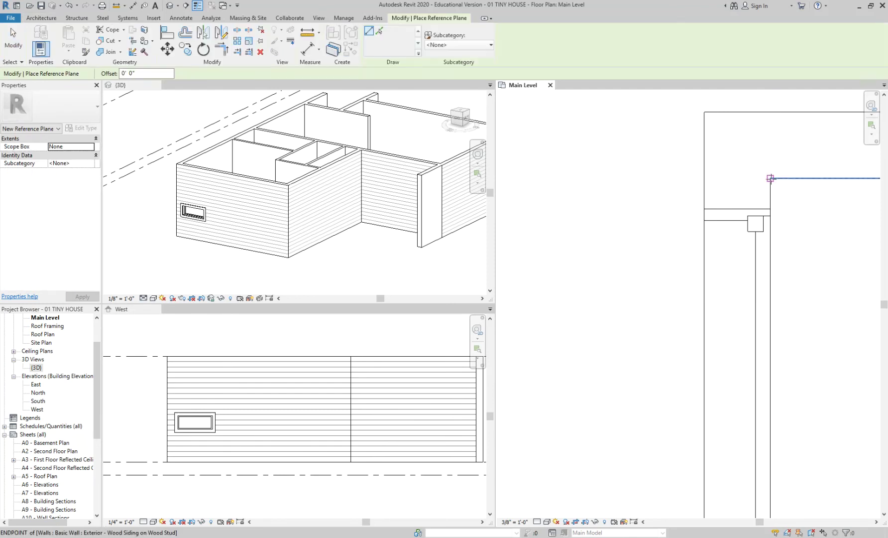
click(596, 177)
click(771, 177)
key(Escape)
key(Escape)
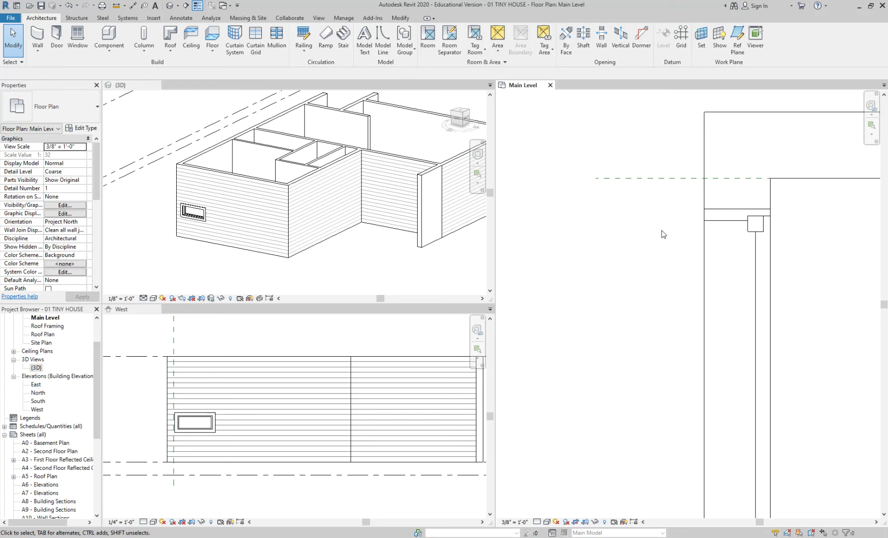
- Try moving the horizontal reference plane 0' 6" straight south from its west end, and undo the move
key(m)
key(v)
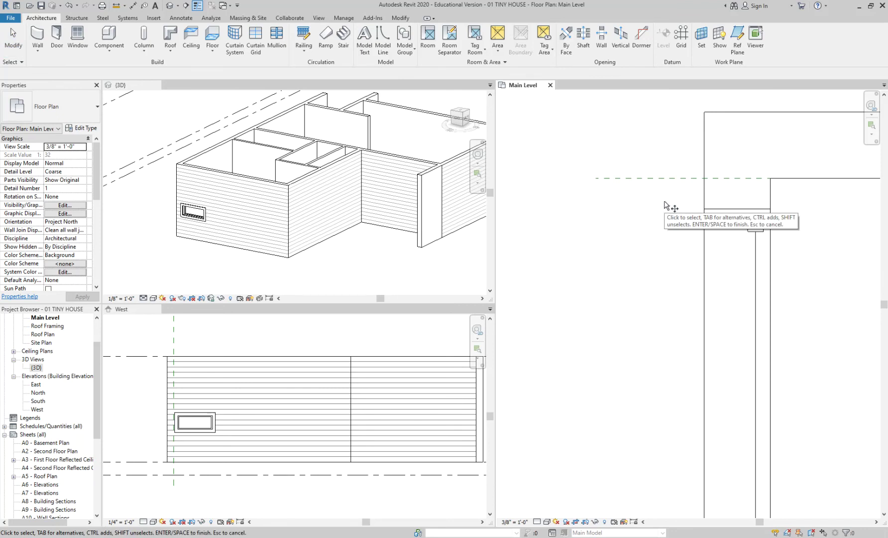
click(666, 178)
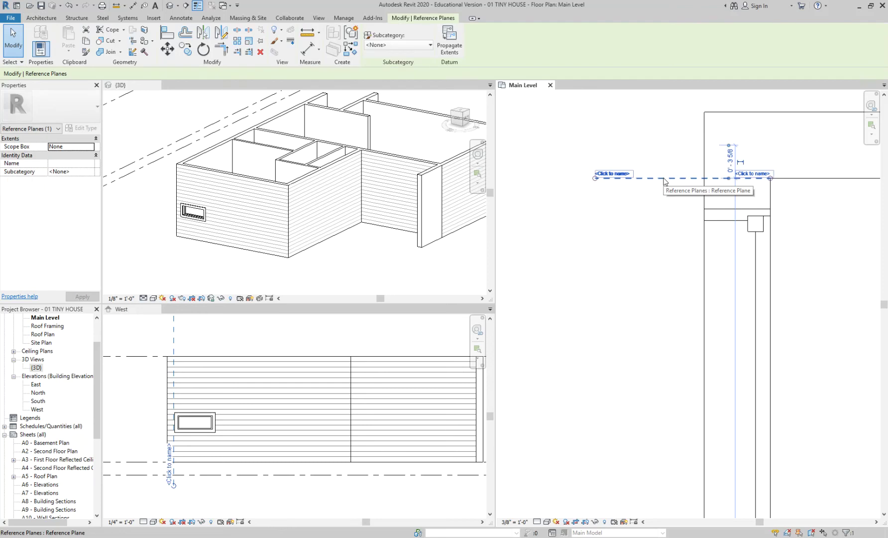
key(m)
key(v)
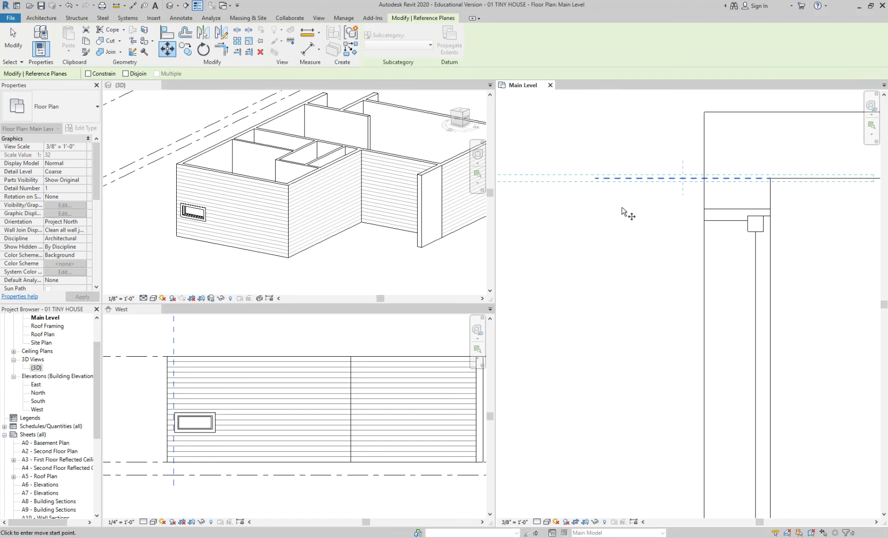
click(595, 178)
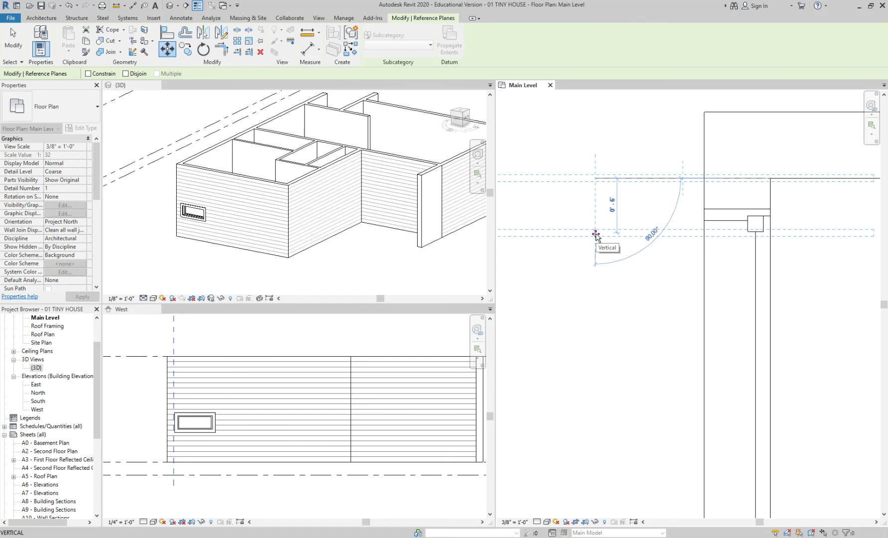
click(596, 235)
key(ctrl+z)
- Try the southward move of the reference plane again with an exact distance of 6"
click(620, 179)
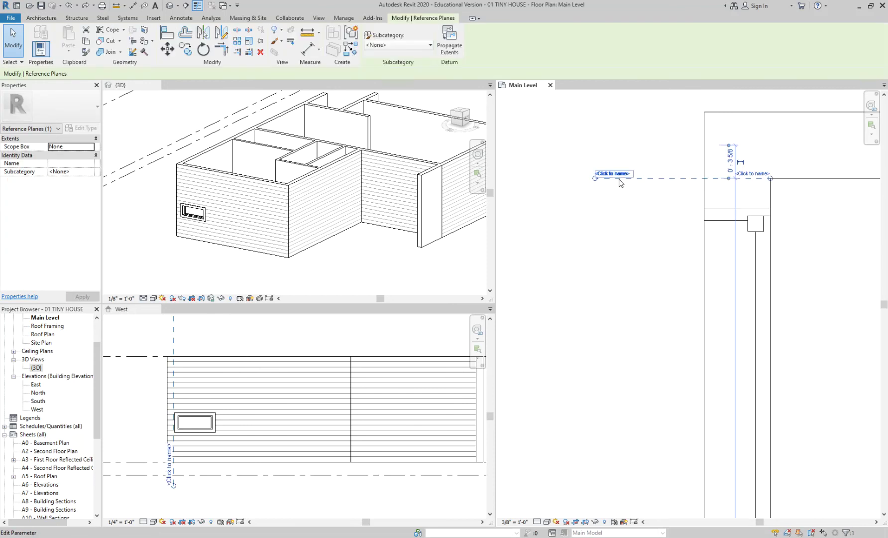
key(m)
key(v)
click(595, 178)
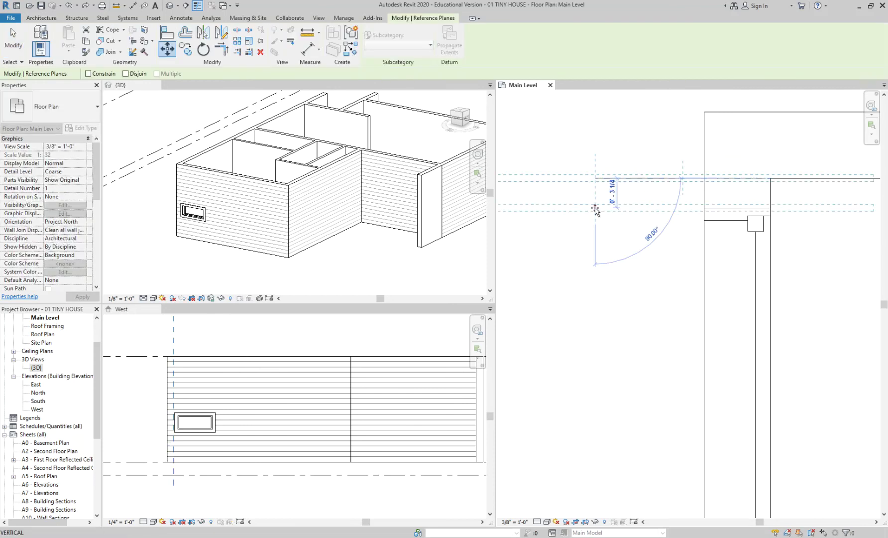
text(6")
key(Return)
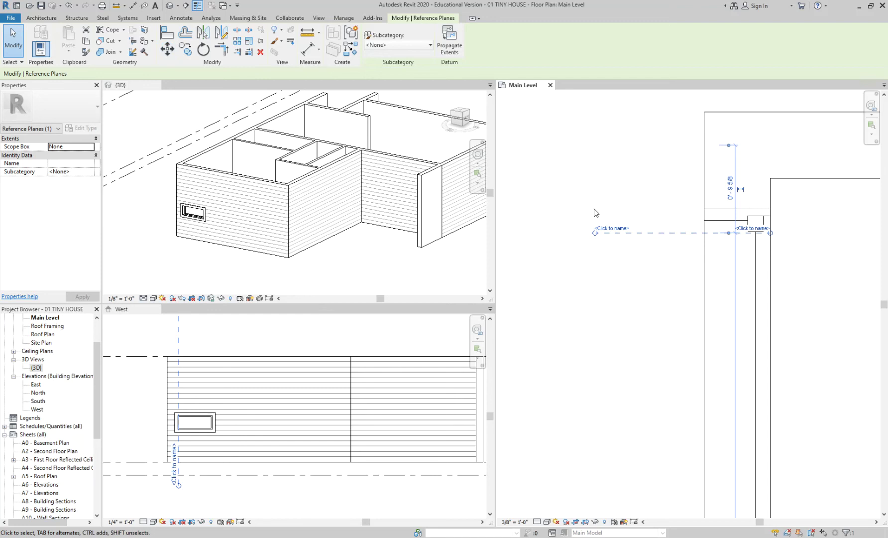
key(Escape)
scroll(805, 256, down, 2)
middle_drag(805, 257, 707, 210)
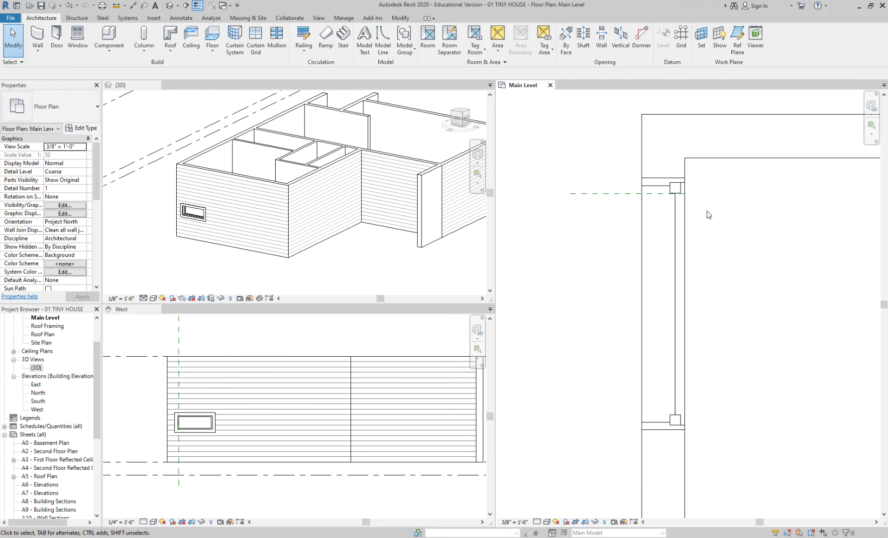
scroll(709, 214, up, 2)
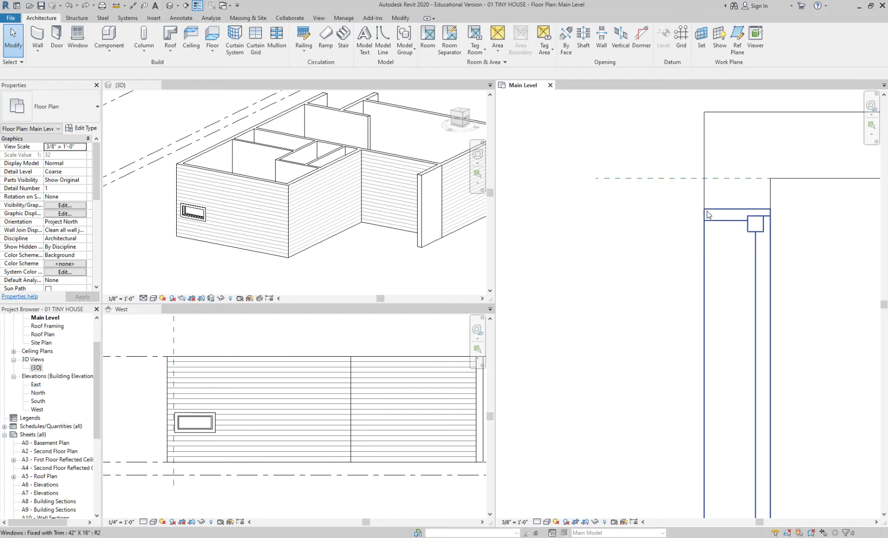
- Move the horizontal reference plane exactly 0' 6" south of the north wall's inner face
click(658, 178)
click(656, 204)
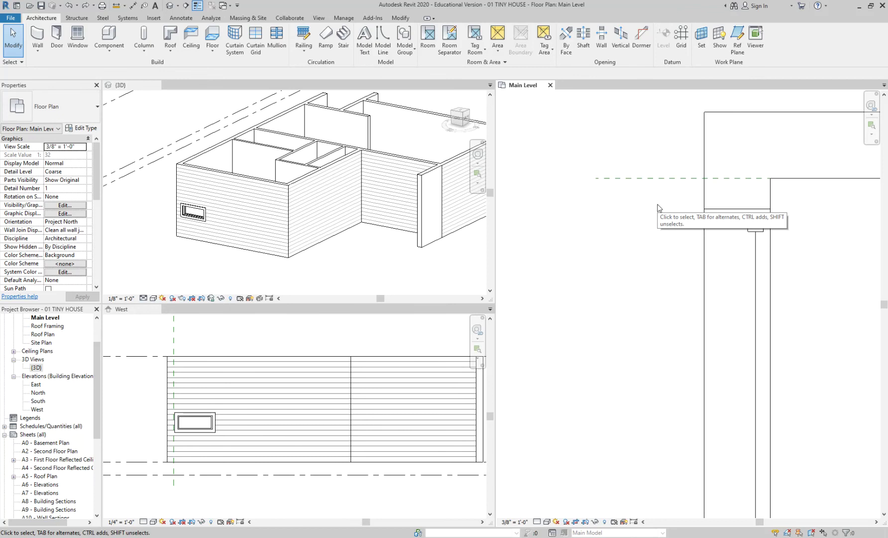
click(658, 179)
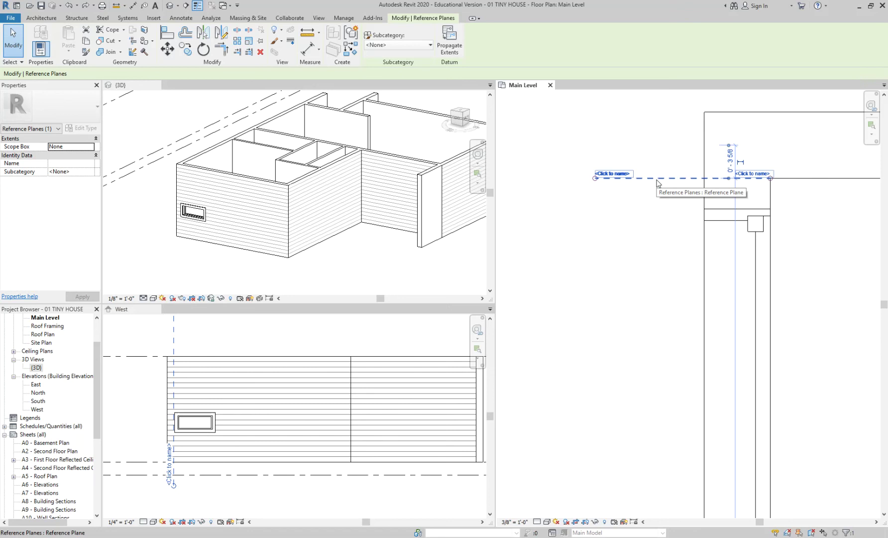
key(m)
key(v)
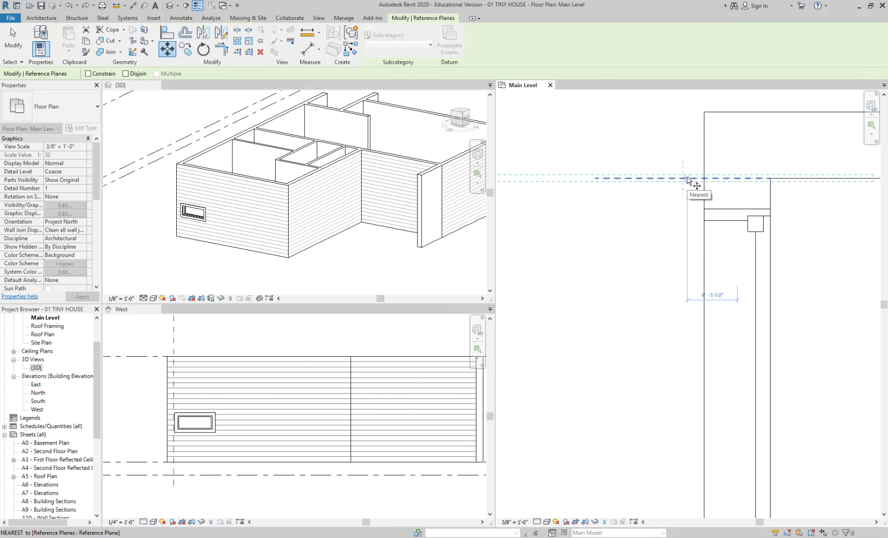
click(595, 178)
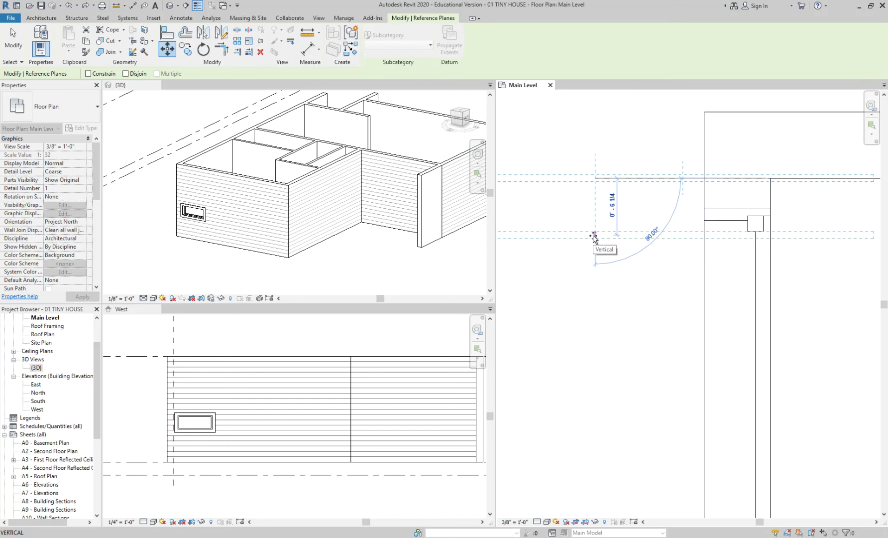
text(0 6)
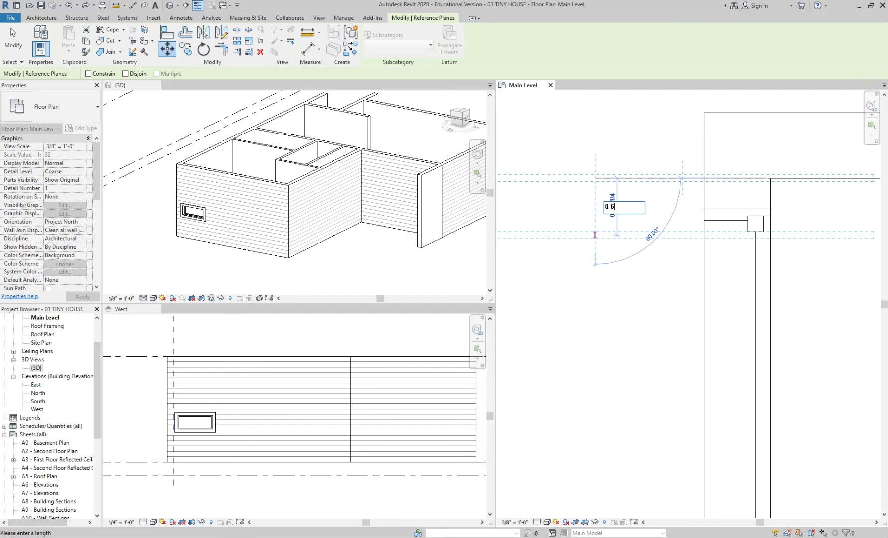
key(Return)
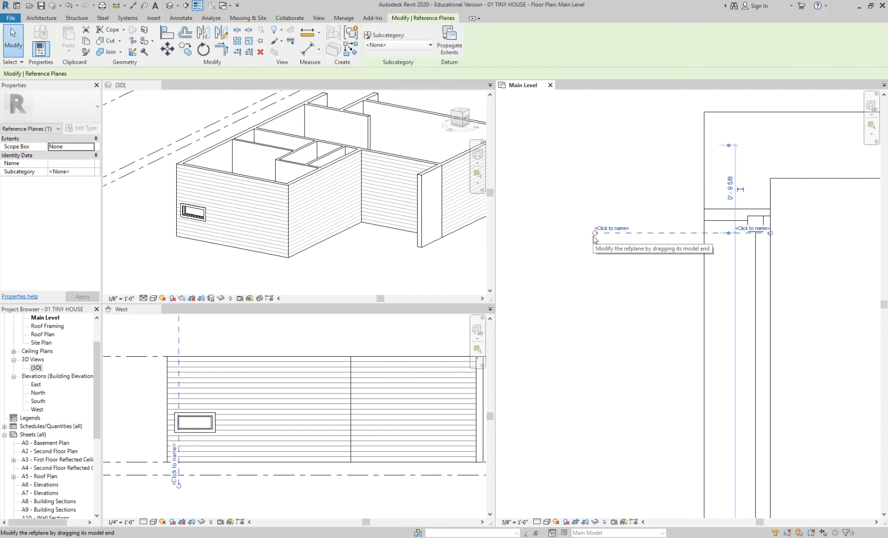
key(Escape)
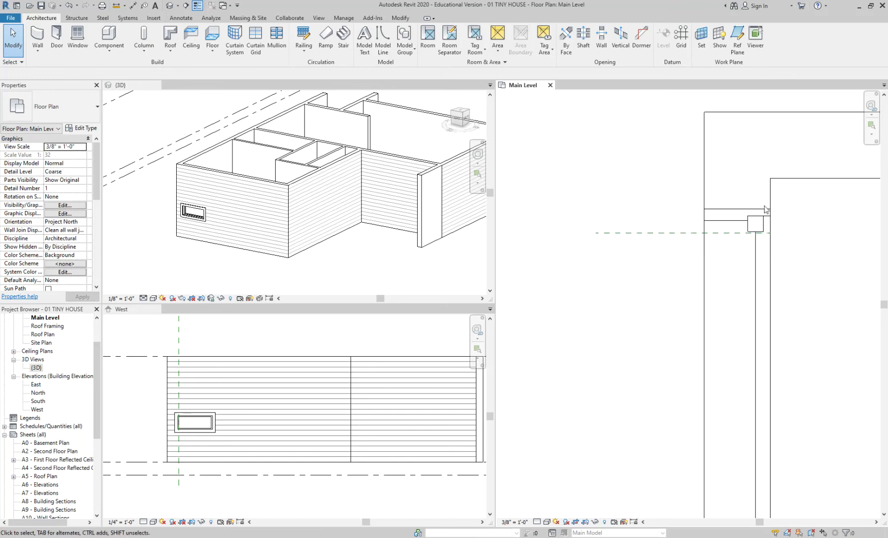
- Try to move the 42" x 18" west-wall window south so its north outer edge meets the reference plane
middle_drag(780, 203, 683, 121)
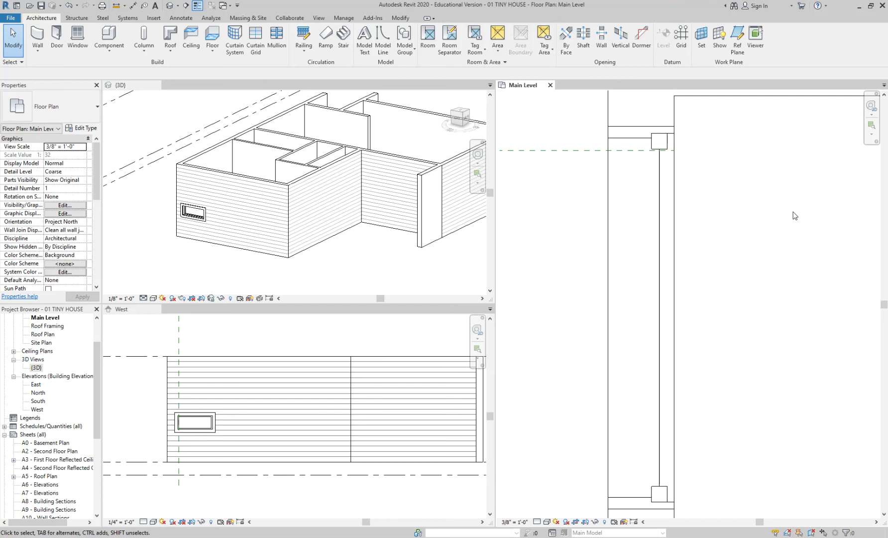
middle_drag(731, 173, 763, 242)
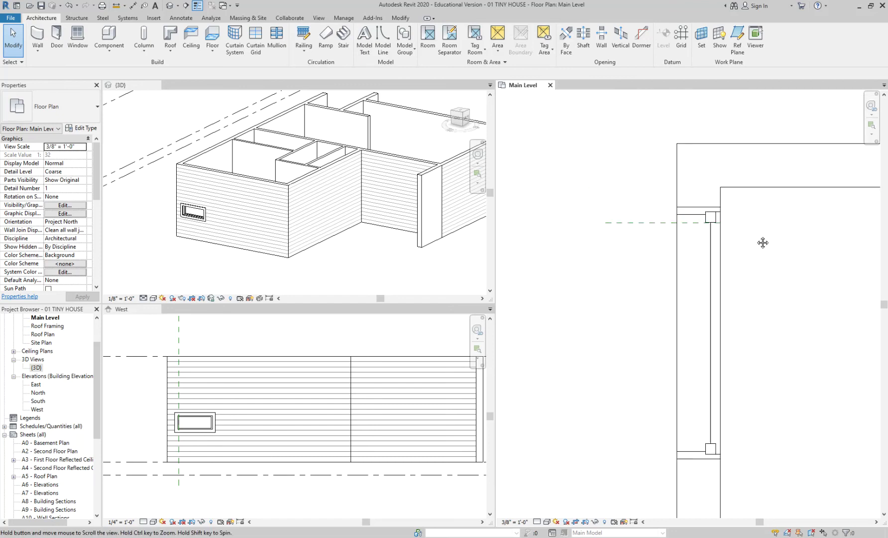
click(702, 215)
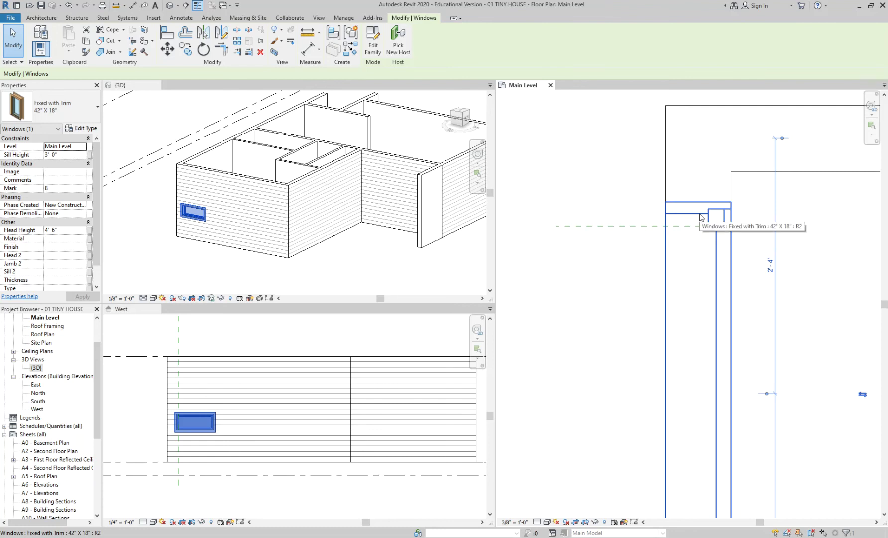
key(m)
key(v)
scroll(701, 209, up, 2)
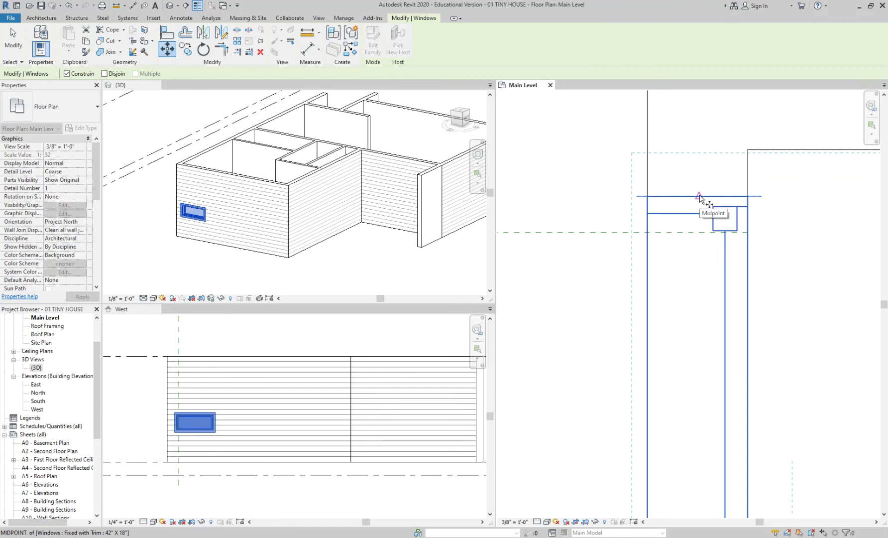
click(699, 196)
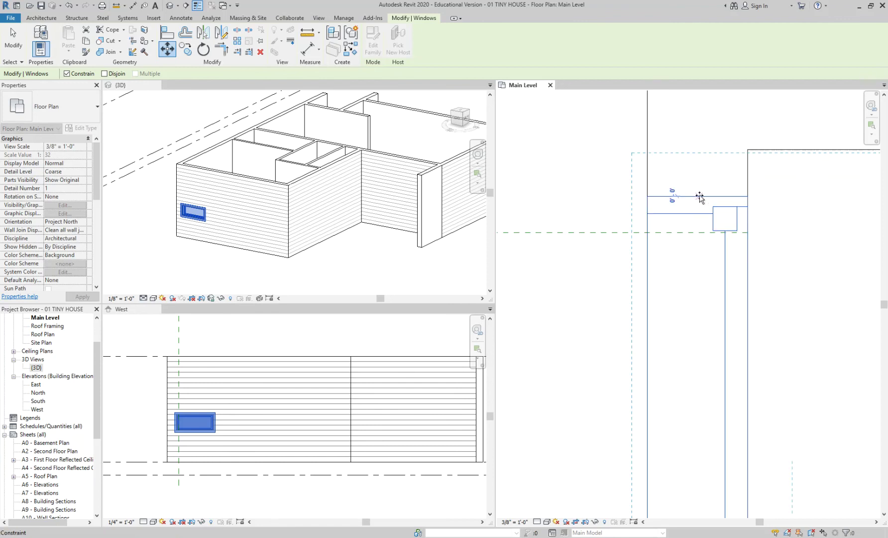
click(700, 232)
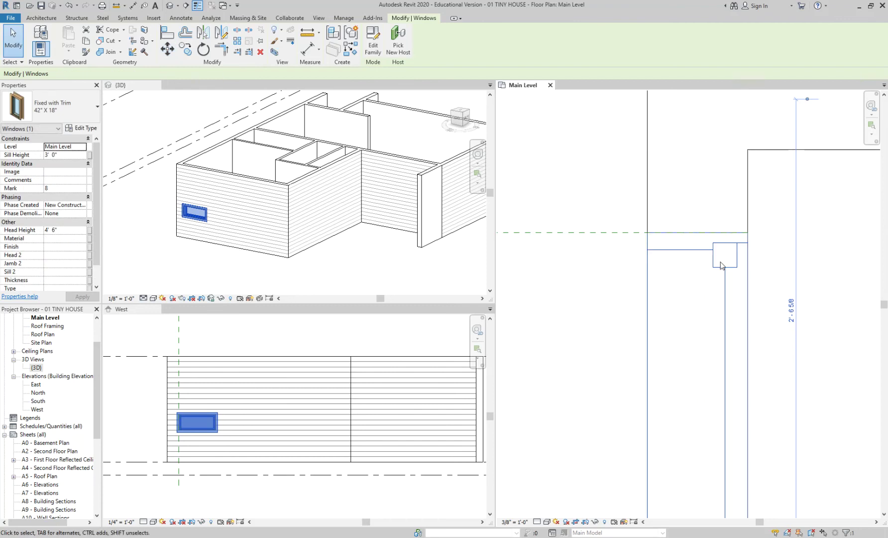
key(Escape)
- Try to move the window south using the inner corner of its north frame as the base point
click(718, 214)
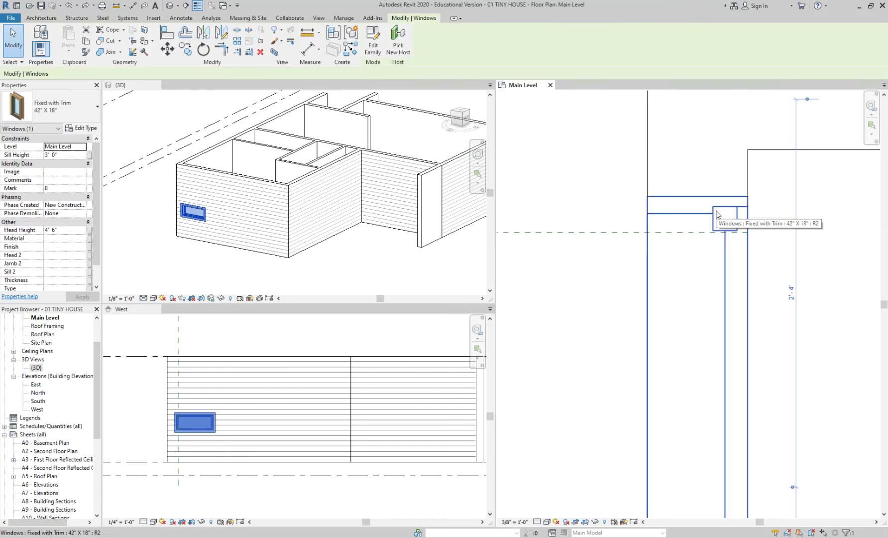
key(v)
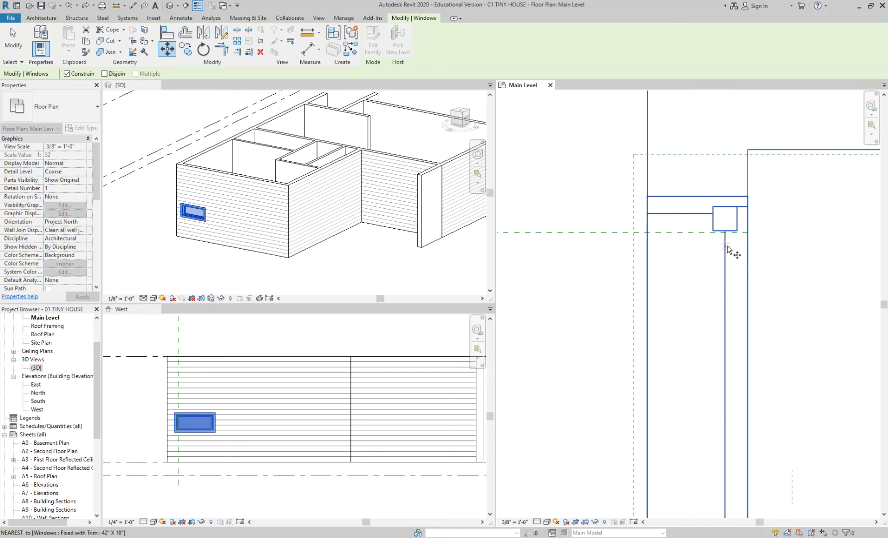
click(738, 231)
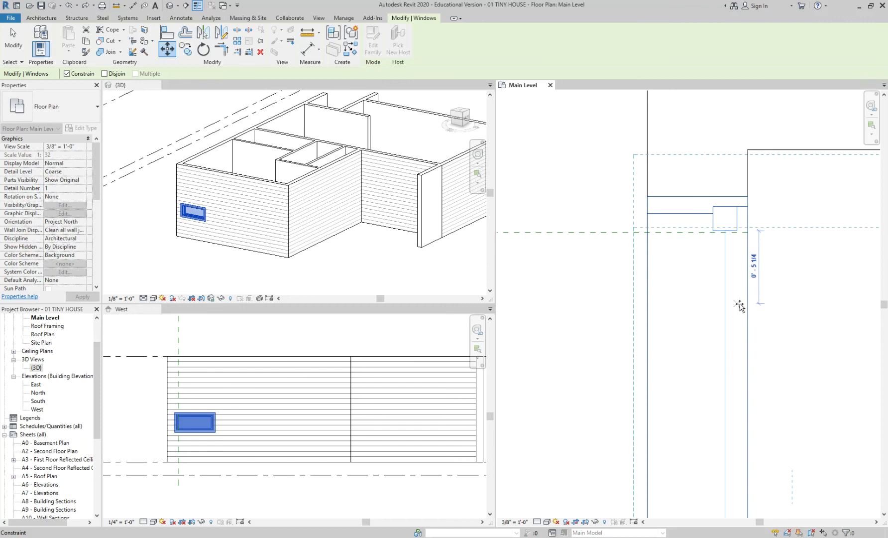
click(740, 270)
key(Escape)
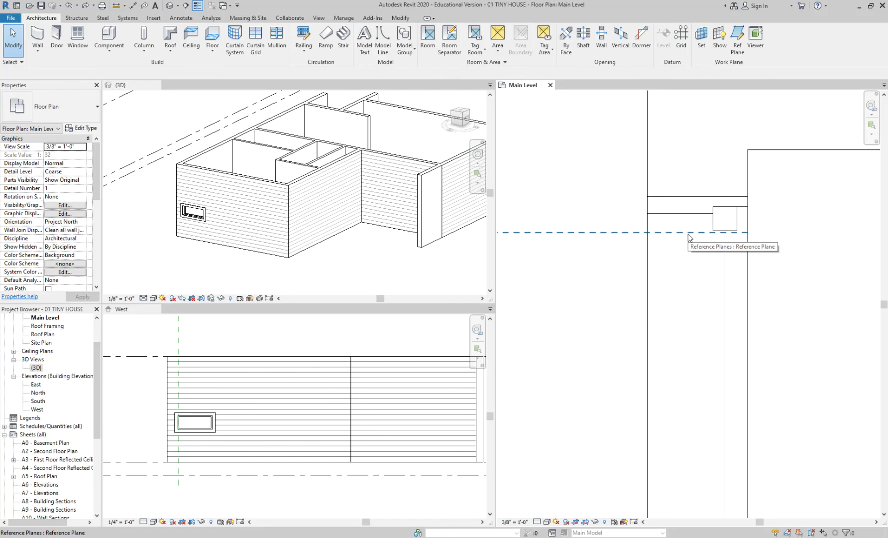
- Move the 42" x 18" window south from its north outer edge onto the horizontal reference plane
click(694, 214)
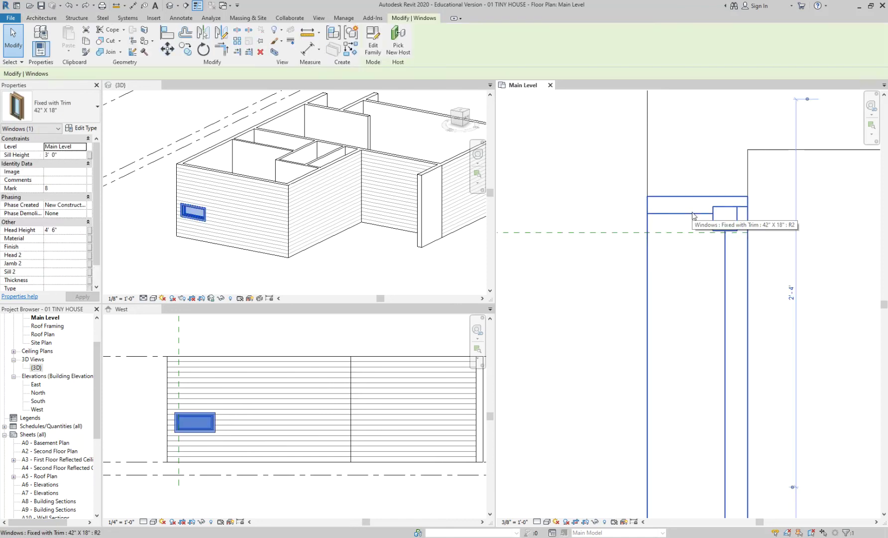
key(m)
key(v)
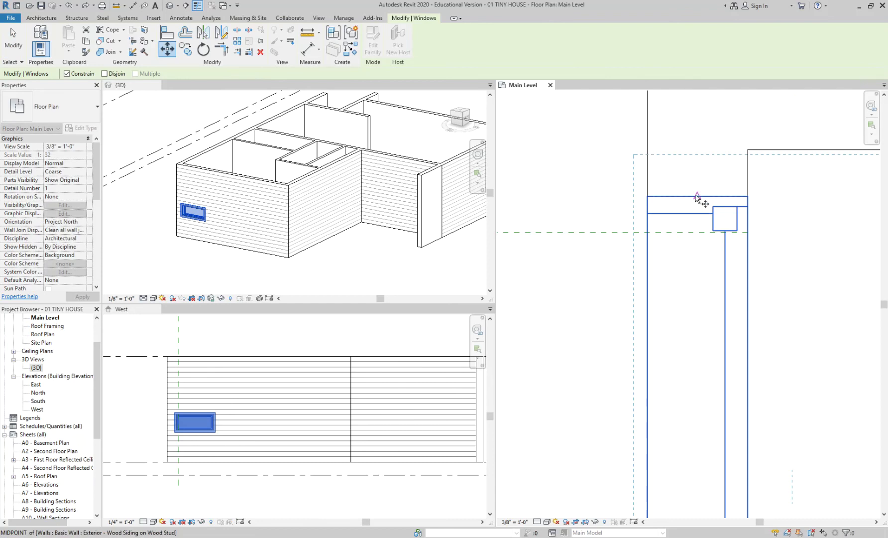
click(697, 196)
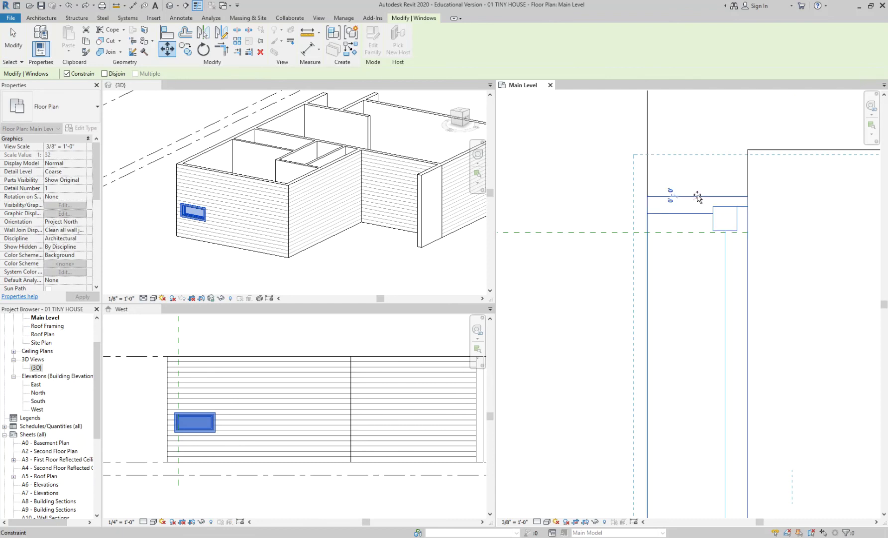
click(699, 232)
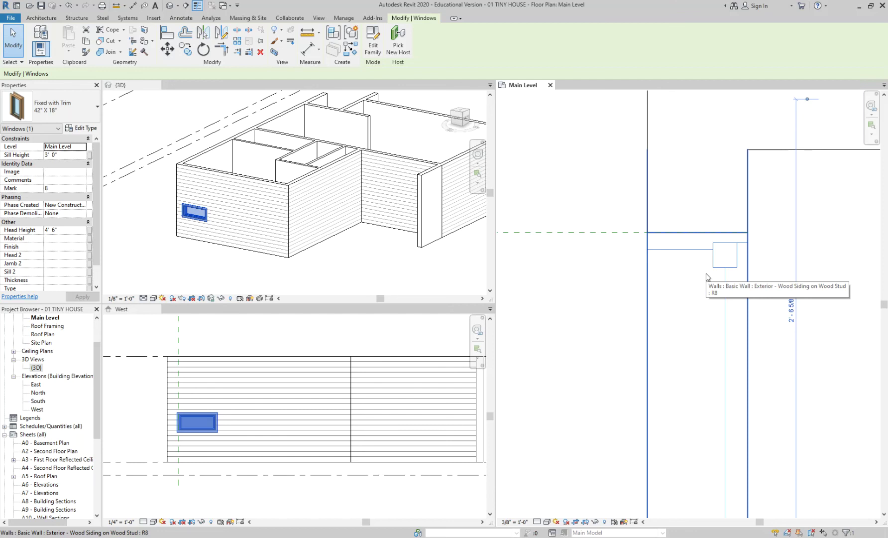
click(601, 288)
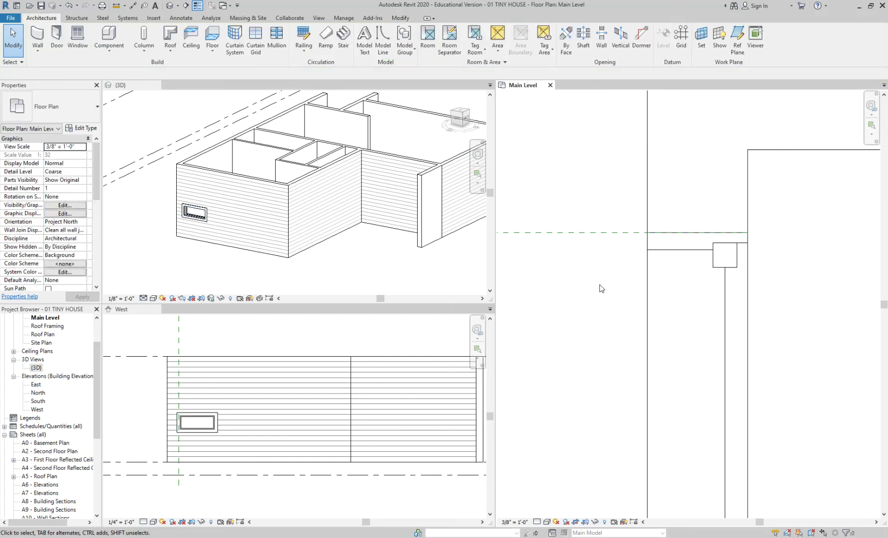
- Undo the last move of the 42" x 18" west-wall window
key(ctrl+z)
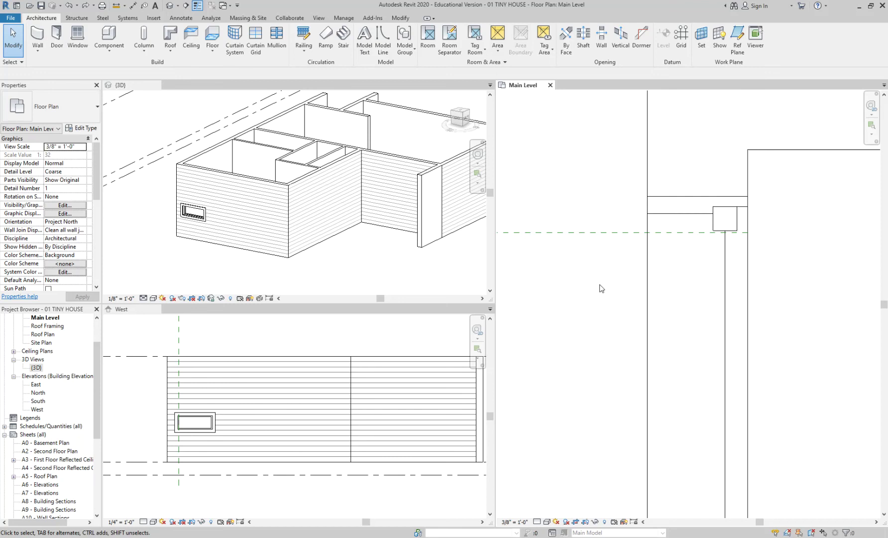
middle_drag(619, 281, 597, 319)
scroll(622, 259, up, 1)
scroll(597, 320, up, 1)
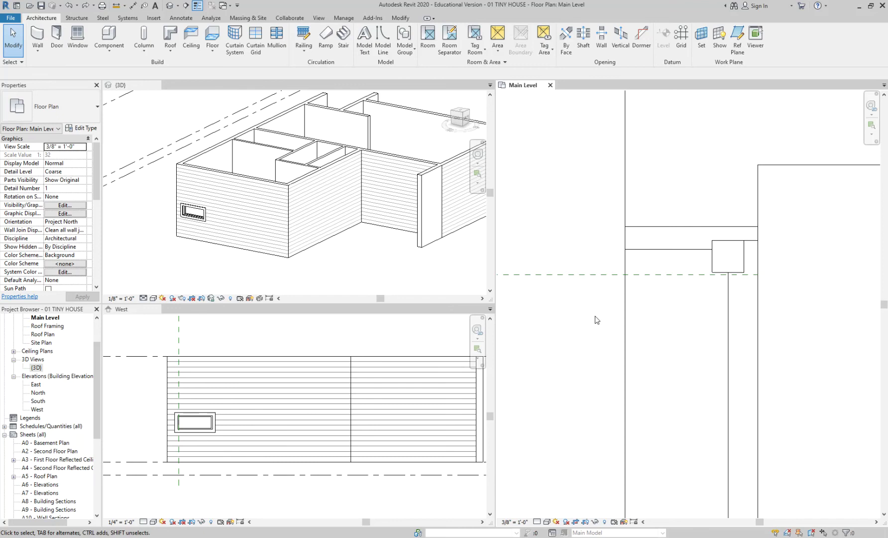
- Try aligning the west-wall window's north outer edge to the horizontal reference plane, and undo the alignment
middle_drag(595, 317, 577, 261)
key(a)
key(l)
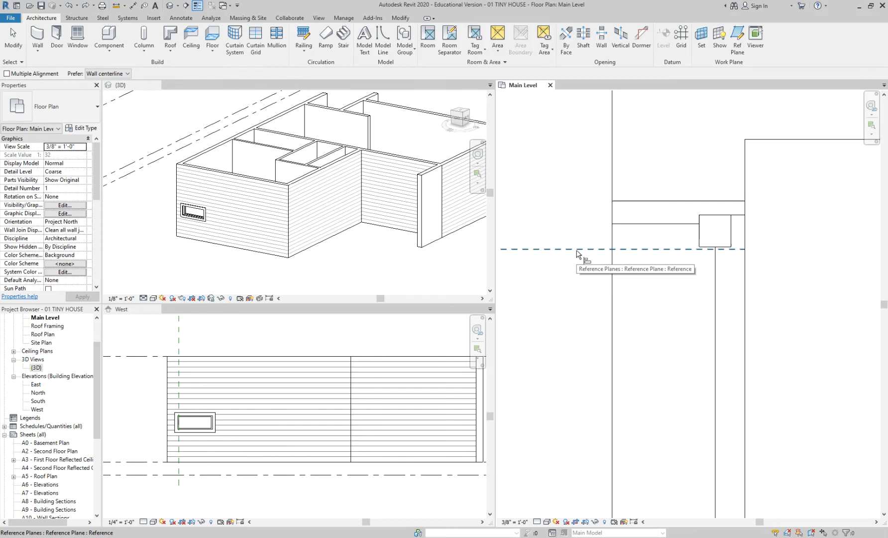
click(577, 250)
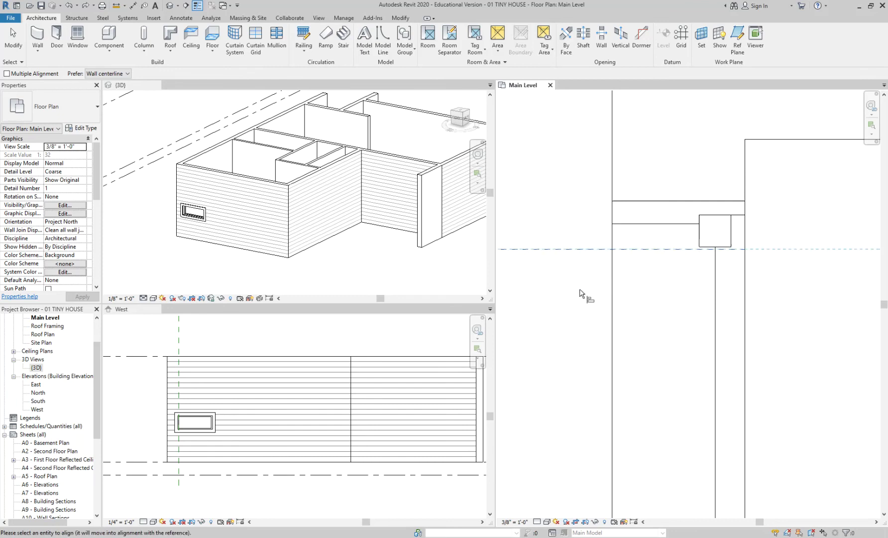
click(662, 201)
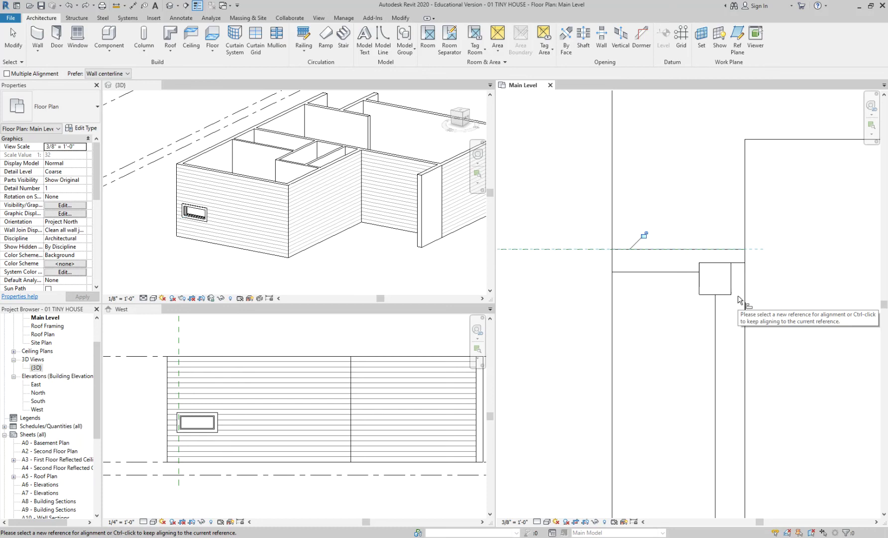
key(Escape)
key(ctrl+z)
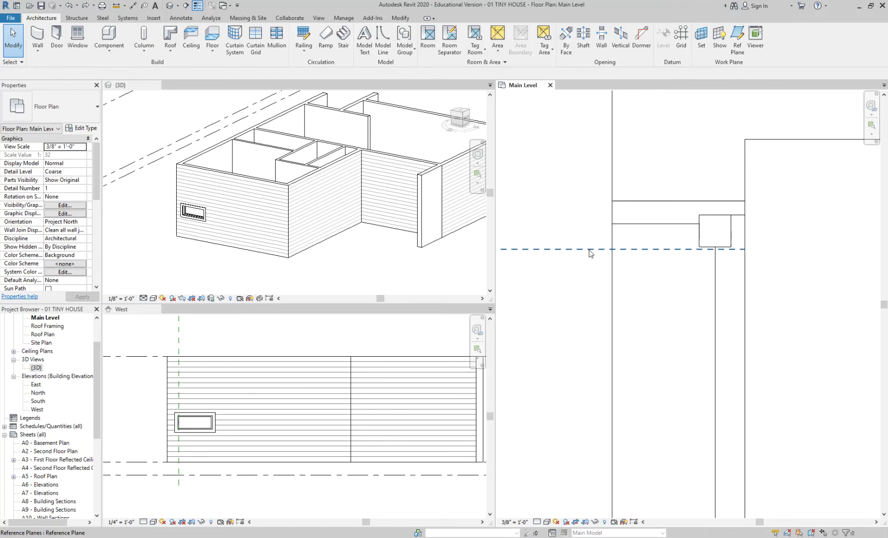
- Align the north outer edge of the 42" x 18" west-wall window to the horizontal reference plane
key(a)
key(l)
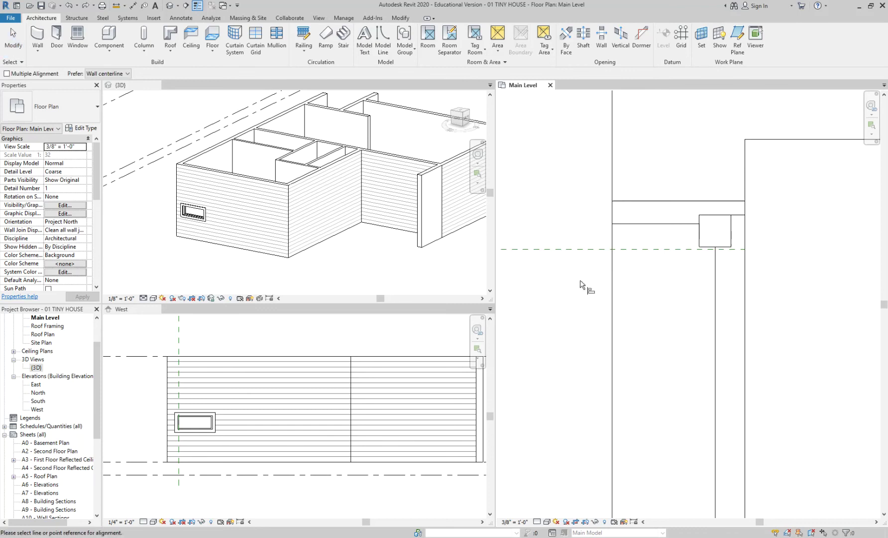
click(579, 249)
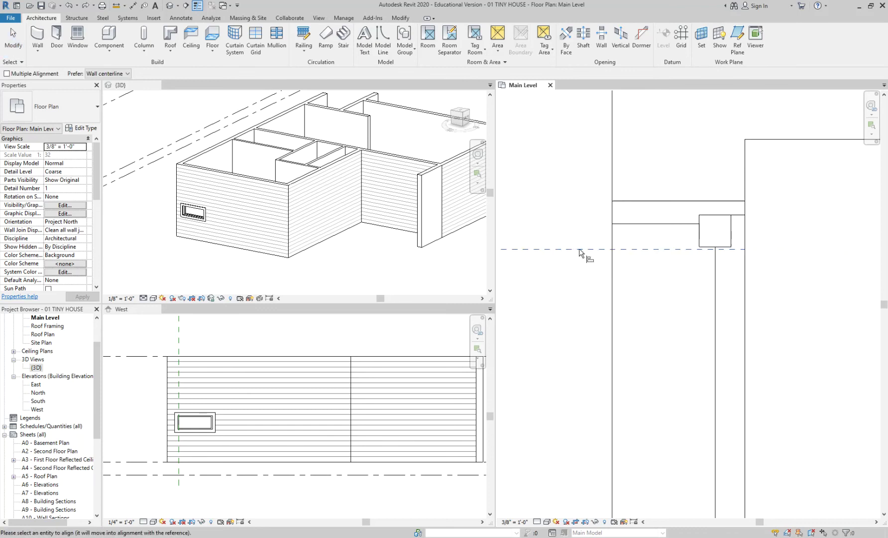
click(655, 201)
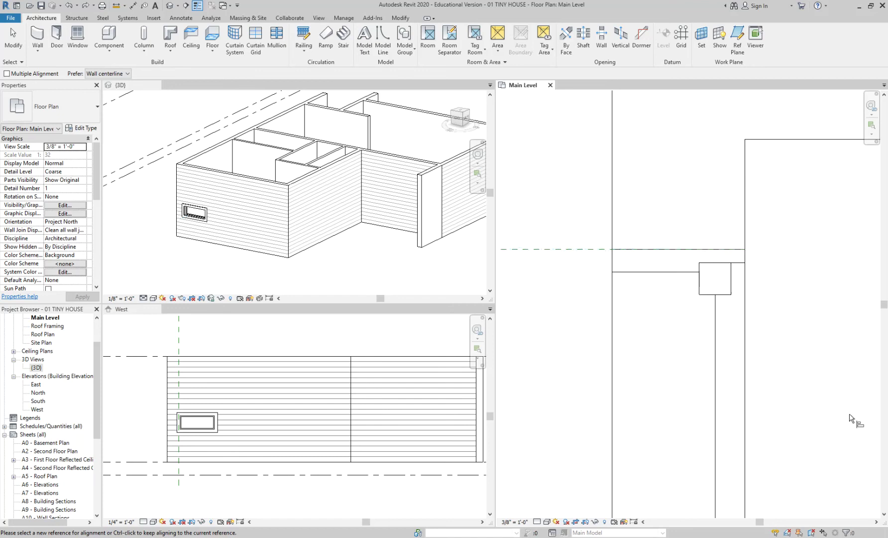
key(Escape)
key(Escape)
- Inspect the aligned west-wall window's position relative to the reference plane and the house's northwest corner
scroll(777, 349, down, 5)
scroll(758, 335, up, 2)
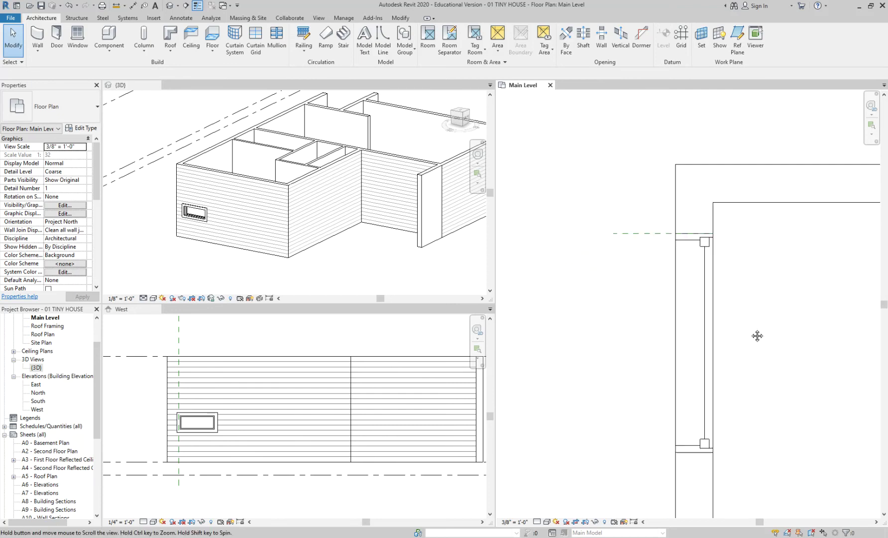
scroll(666, 177, up, 2)
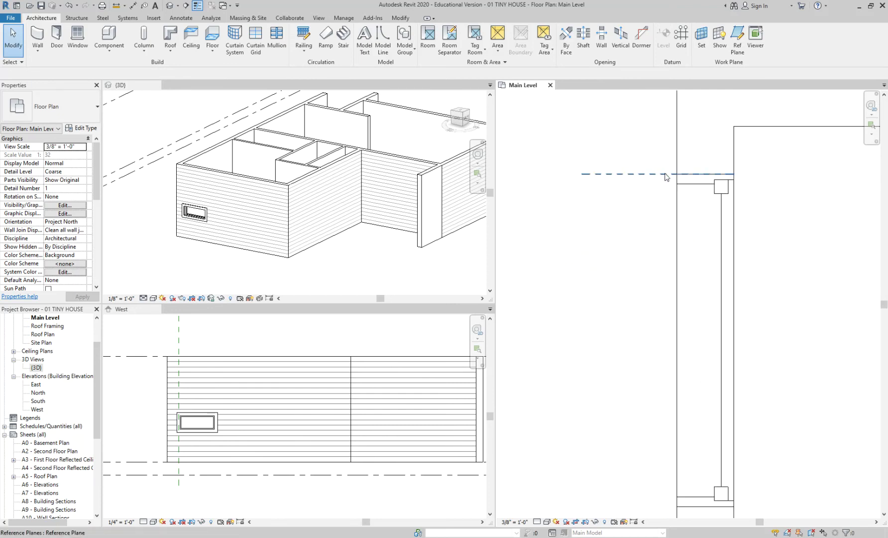
middle_drag(665, 204, 687, 318)
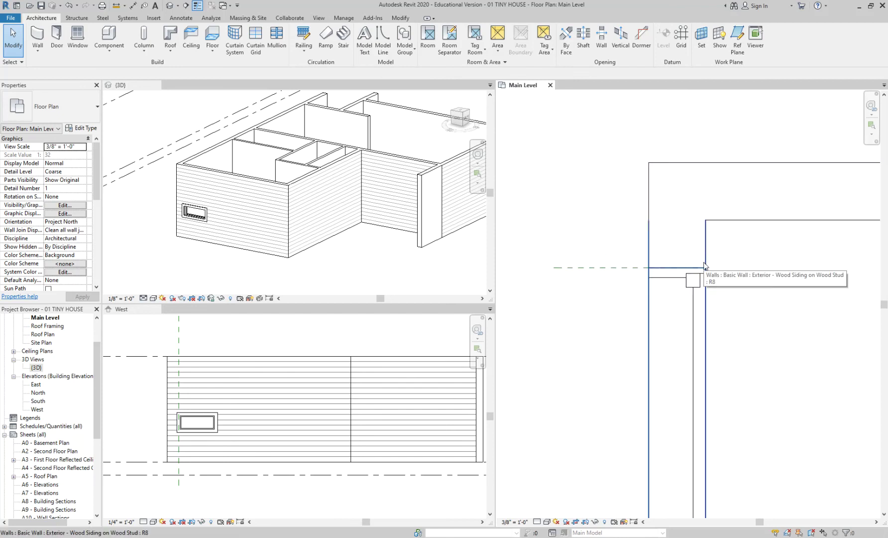
scroll(708, 279, down, 2)
scroll(718, 382, down, 2)
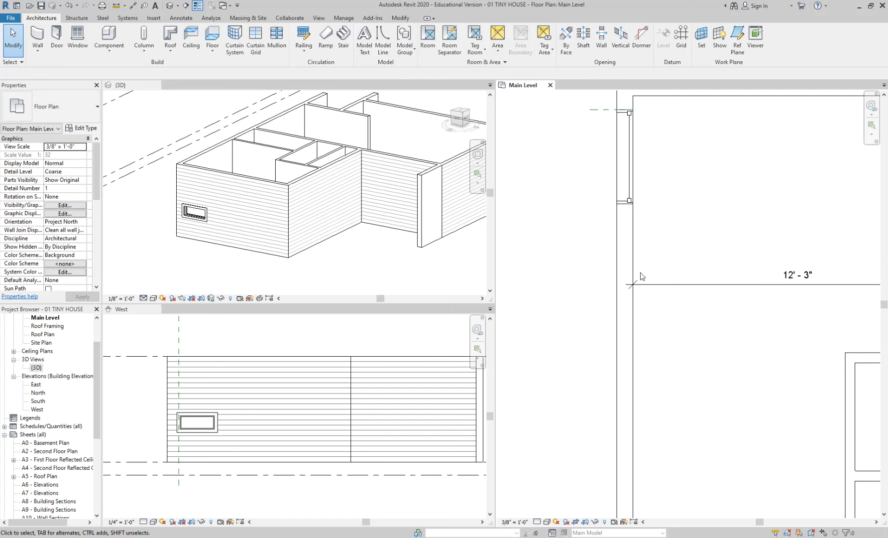
click(631, 146)
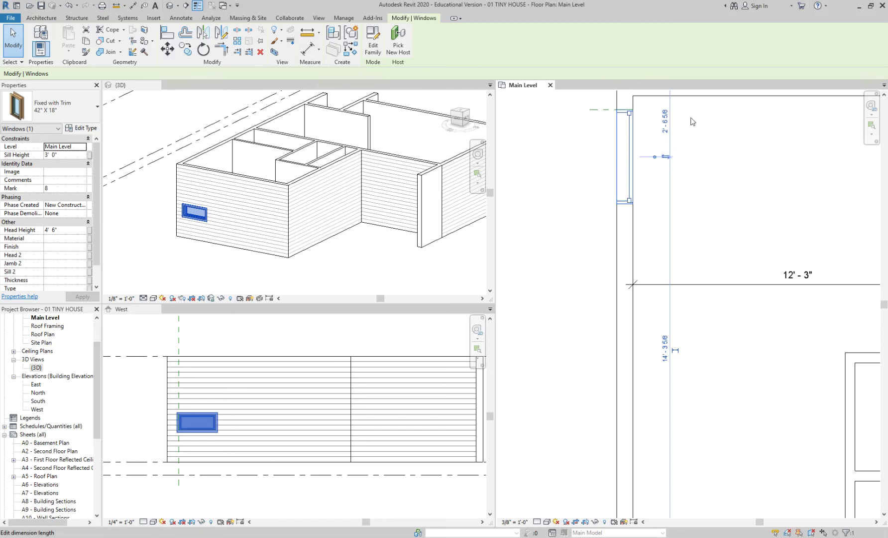
click(699, 172)
middle_drag(645, 144, 620, 214)
click(604, 197)
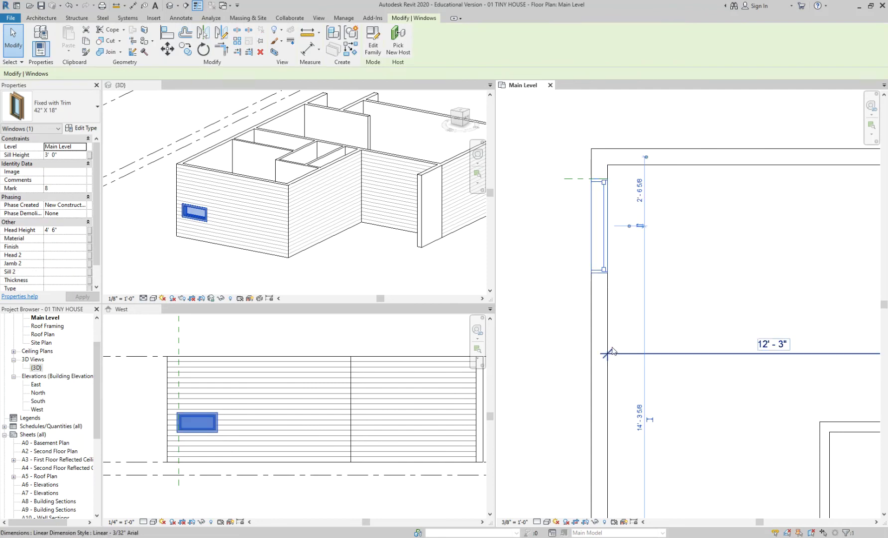
click(625, 195)
- Create a second Fixed with Trim 42" x 18" window on the west wall, just south of the existing one
scroll(627, 190, up, 1)
click(606, 204)
key(c)
key(s)
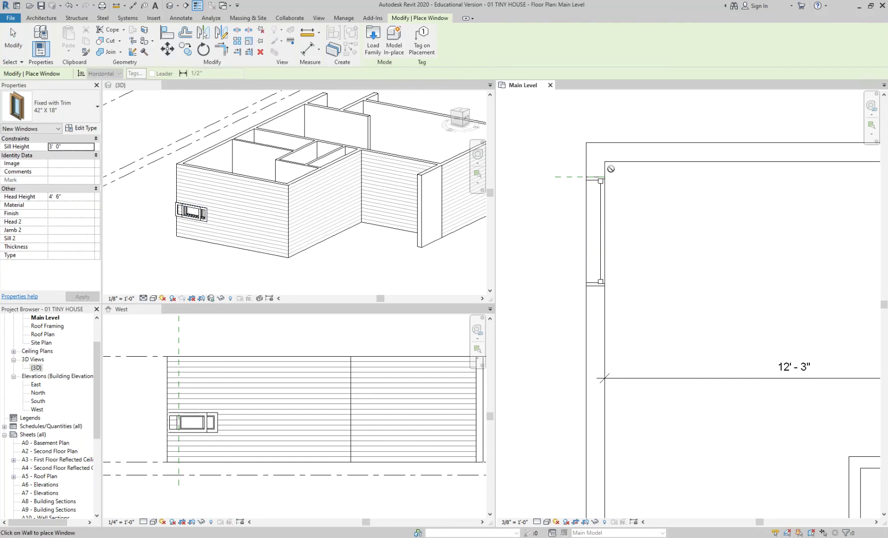
click(602, 360)
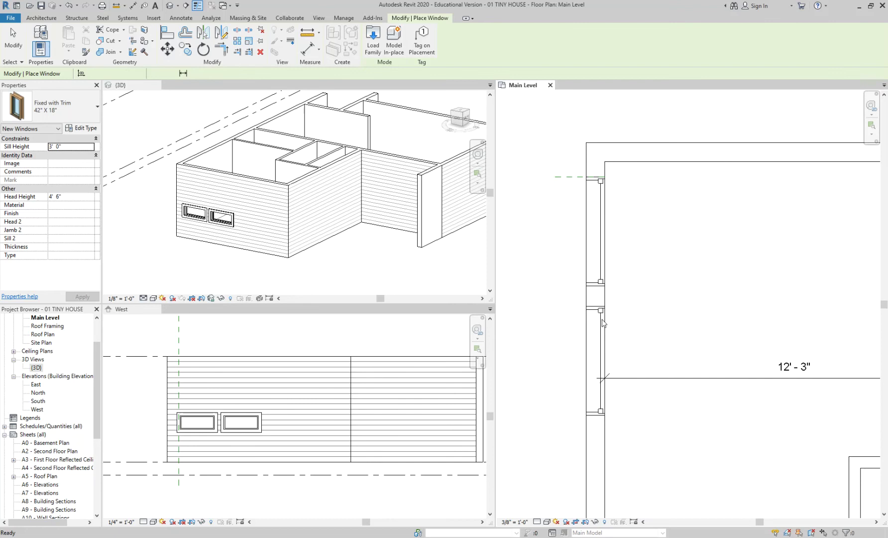
key(Escape)
key(Escape)
- Dimension the gap between the facing outer edges of the two west-wall windows
scroll(647, 270, up, 2)
scroll(642, 284, up, 1)
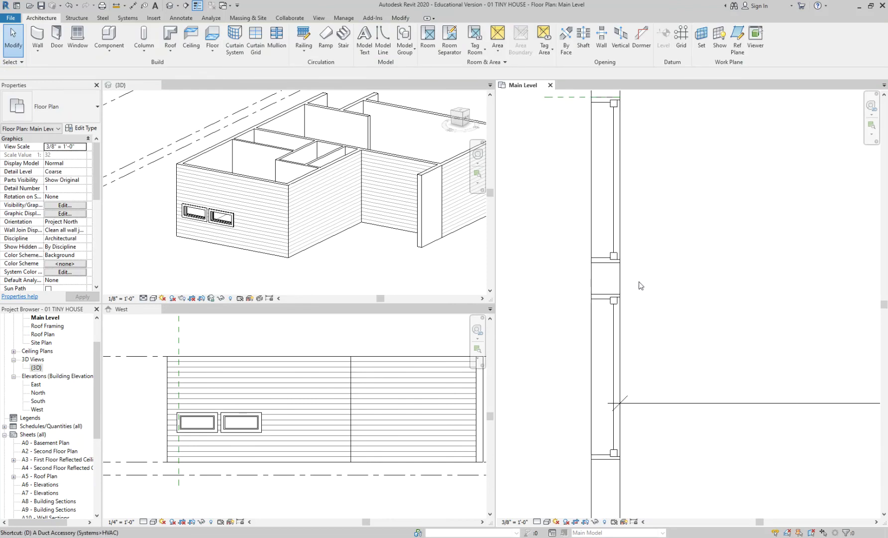
key(d)
key(i)
click(612, 295)
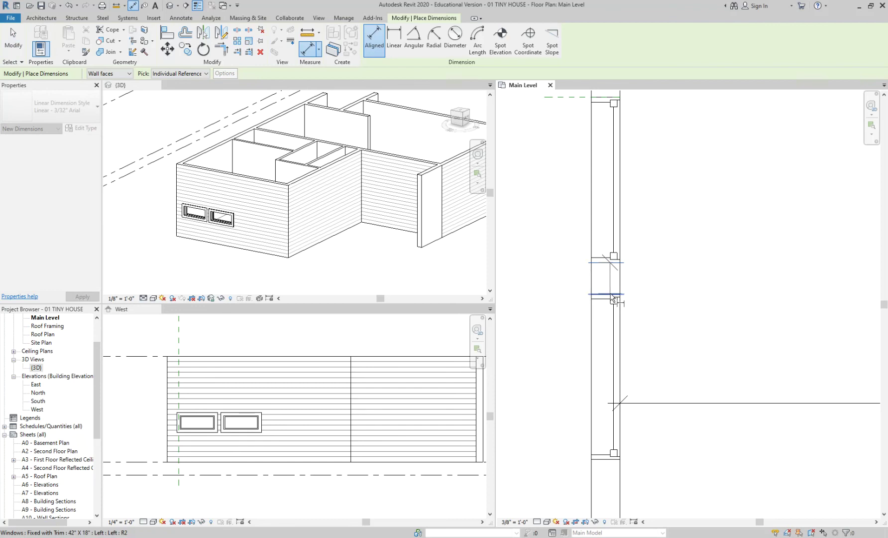
click(667, 308)
key(Escape)
click(615, 301)
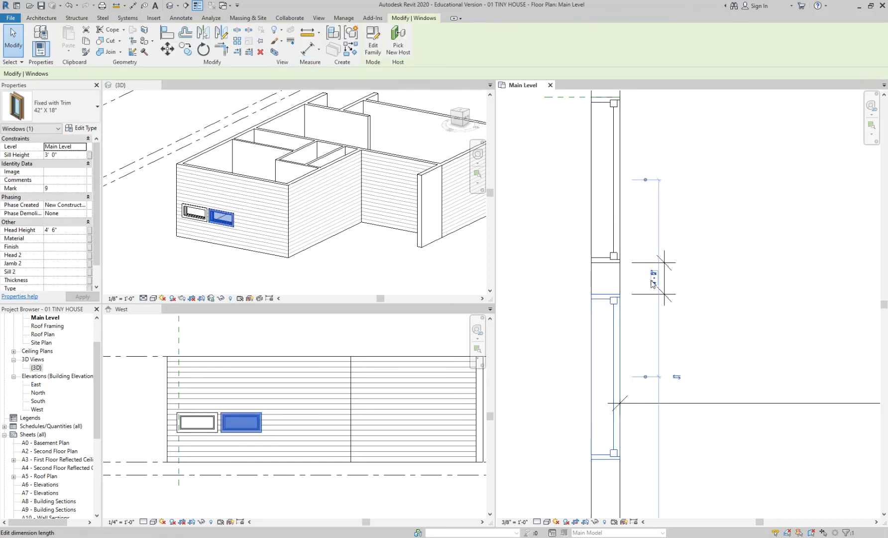
click(652, 278)
text(0 96)
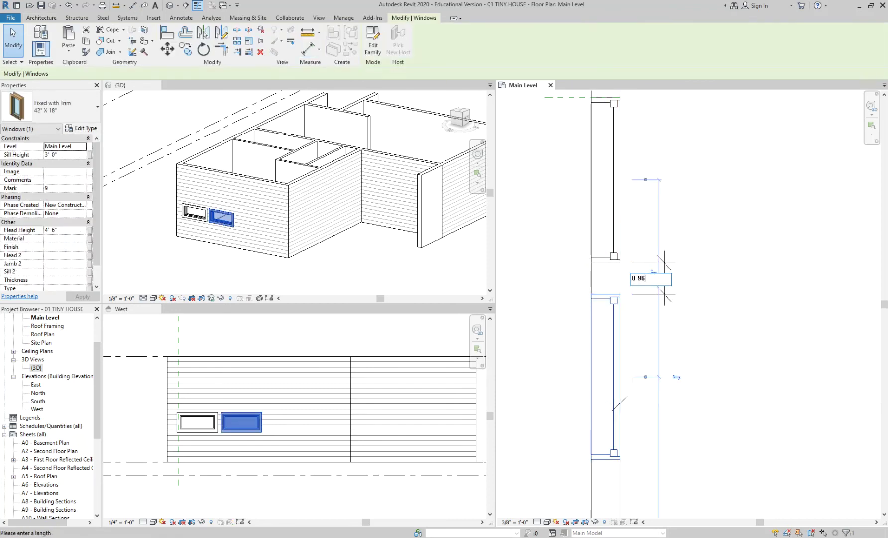
key(Return)
key(Escape)
- Set the gap between the two west-wall windows to 0' 6" by moving the southern window
click(613, 306)
scroll(630, 262, up, 5)
click(606, 240)
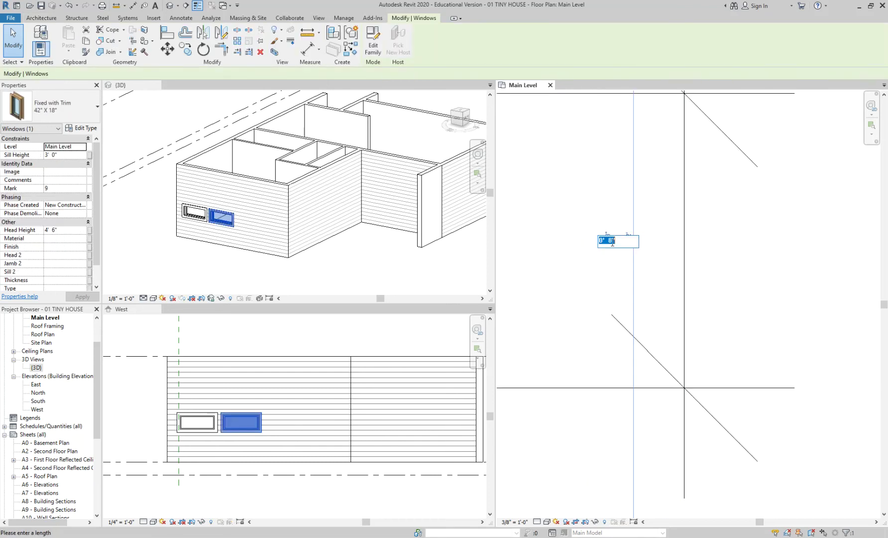
text(0 6)
key(Return)
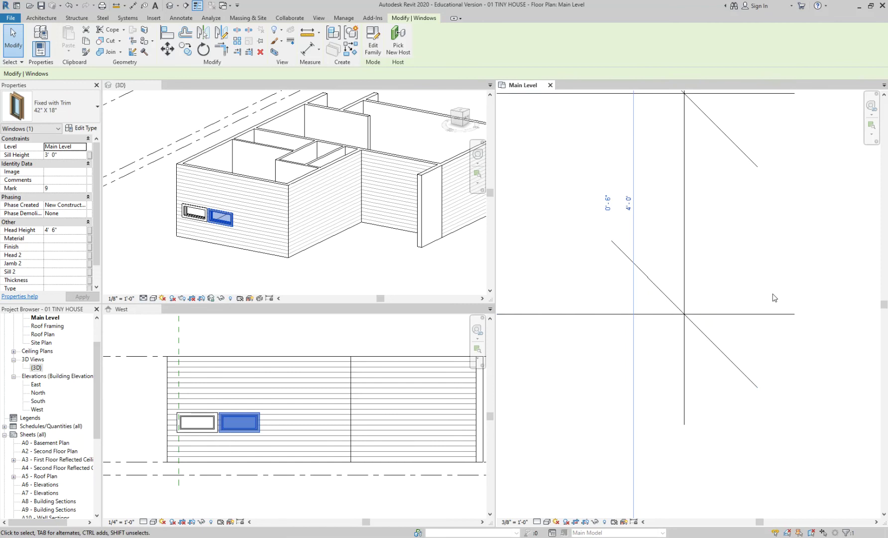
click(775, 299)
- Delete the dimension that measures only the gap between the two west-wall windows
scroll(768, 281, down, 4)
click(752, 233)
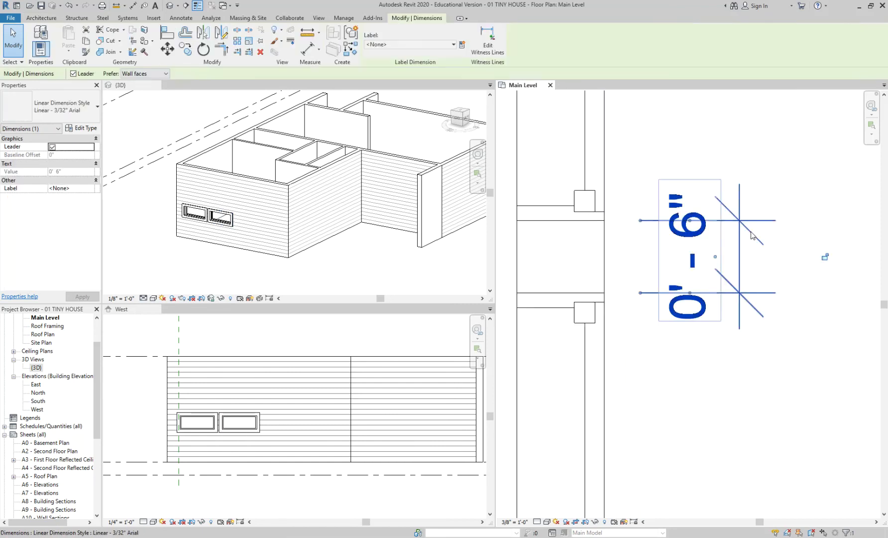
scroll(751, 233, down, 5)
key(Delete)
- Add one continuous dimension string inside the west wall, from the north wall's inner face through the outer edges of both windows
scroll(749, 199, down, 4)
middle_drag(747, 199, 661, 275)
scroll(663, 230, up, 3)
key(d)
key(i)
click(616, 175)
click(616, 339)
click(616, 366)
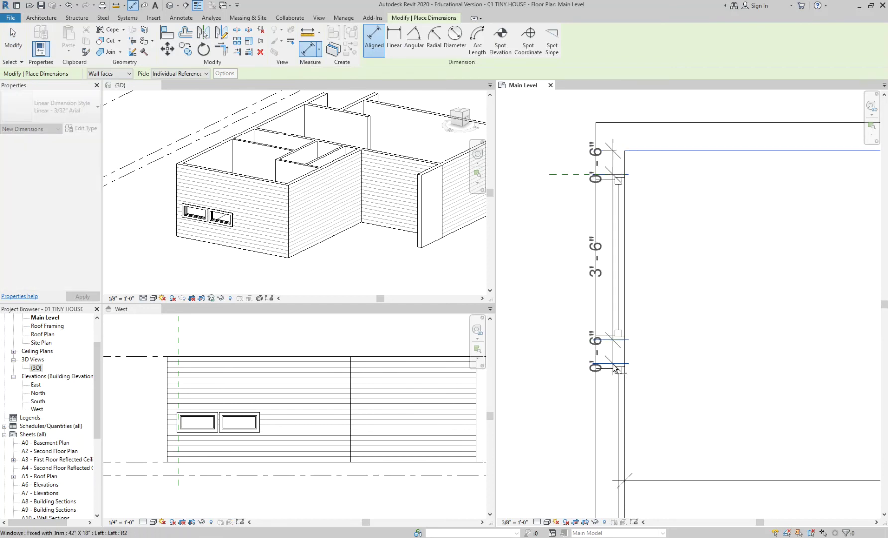
scroll(600, 219, down, 3)
click(611, 395)
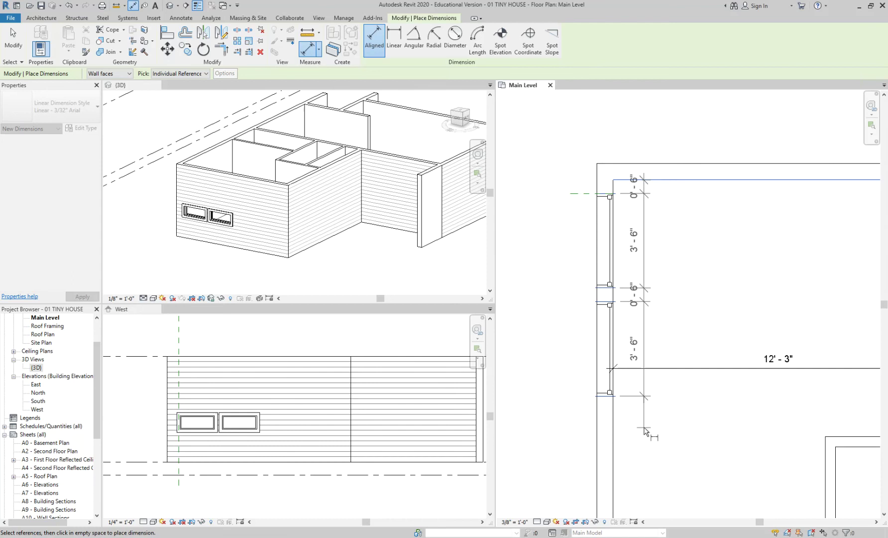
click(647, 429)
key(Escape)
key(Escape)
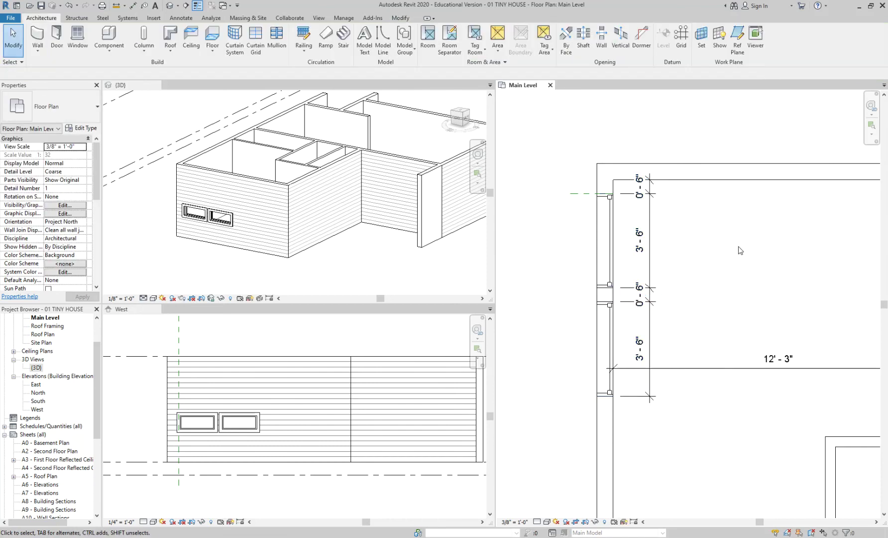
- Review the dimensioned west-wall windows and the remaining walls of the Main Level plan
middle_drag(740, 250, 672, 231)
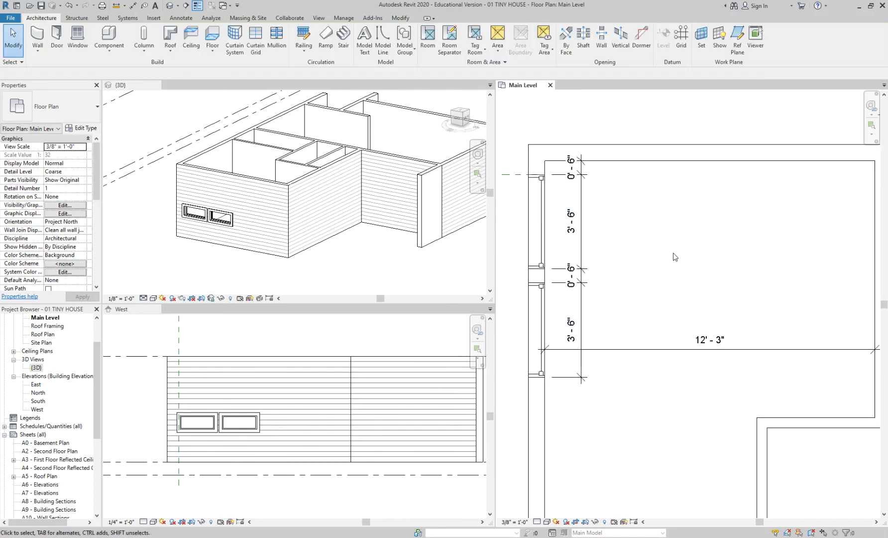
middle_drag(666, 232, 686, 235)
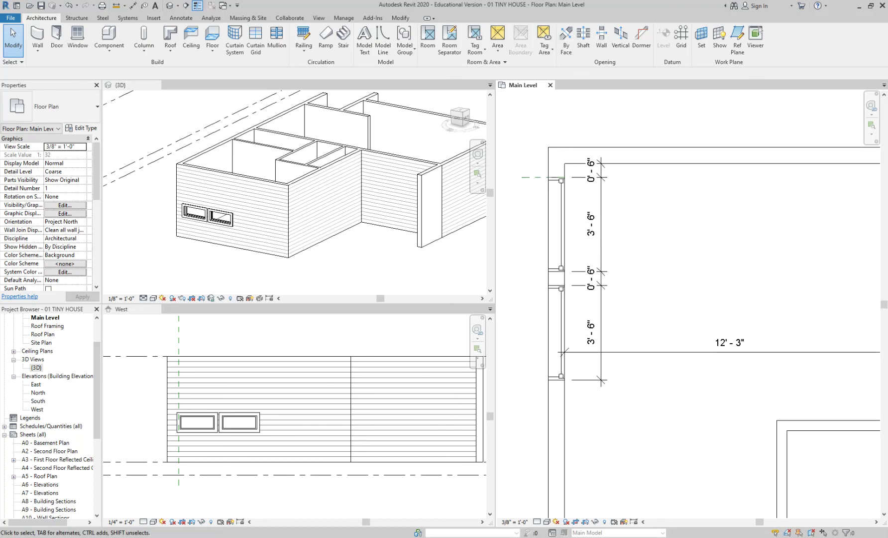
click(338, 255)
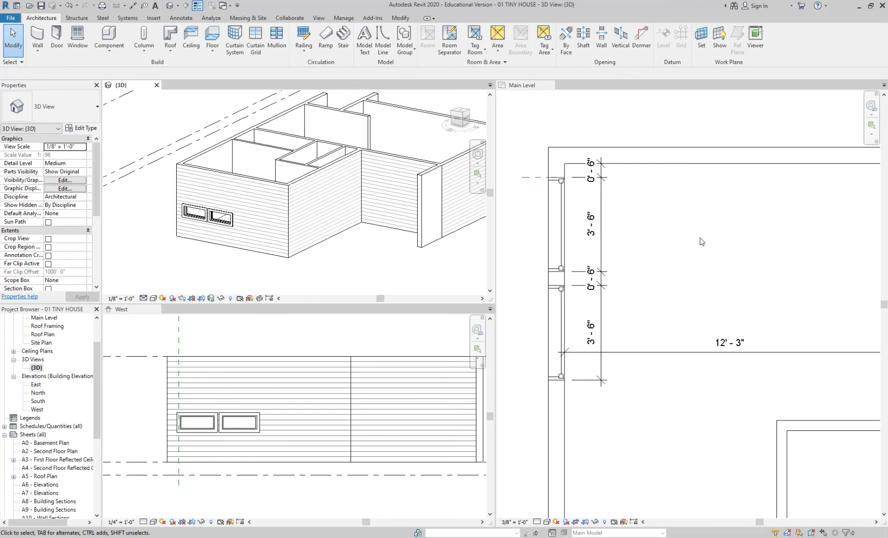
scroll(701, 242, down, 3)
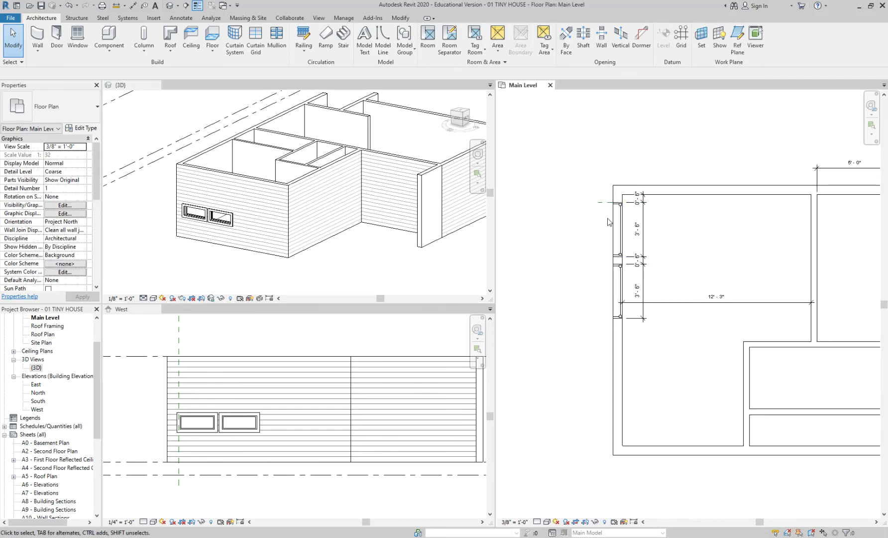
scroll(815, 232, down, 2)
middle_drag(762, 230, 579, 230)
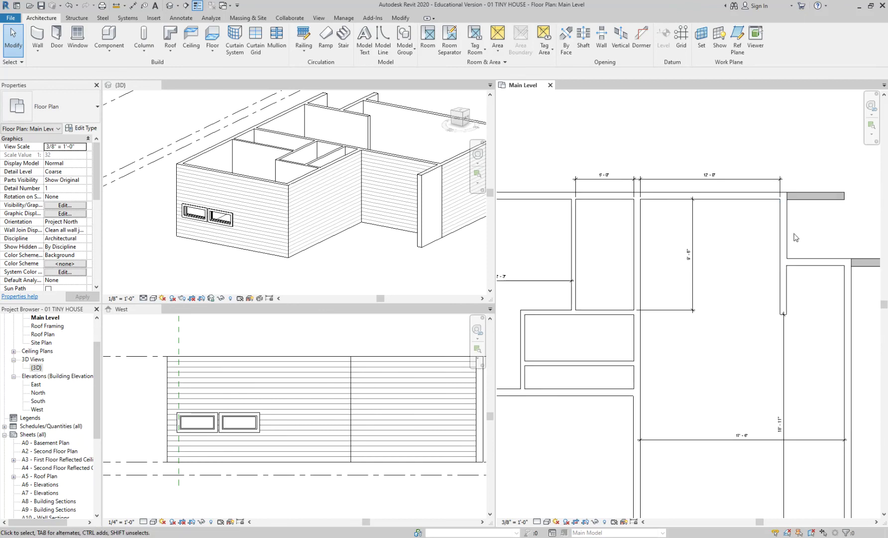
scroll(791, 238, down, 2)
scroll(580, 247, up, 5)
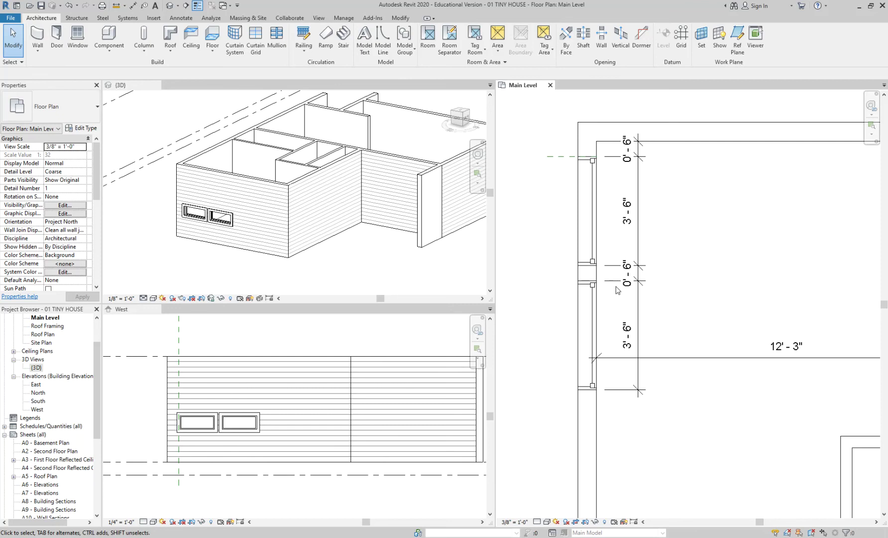
scroll(547, 340, down, 2)
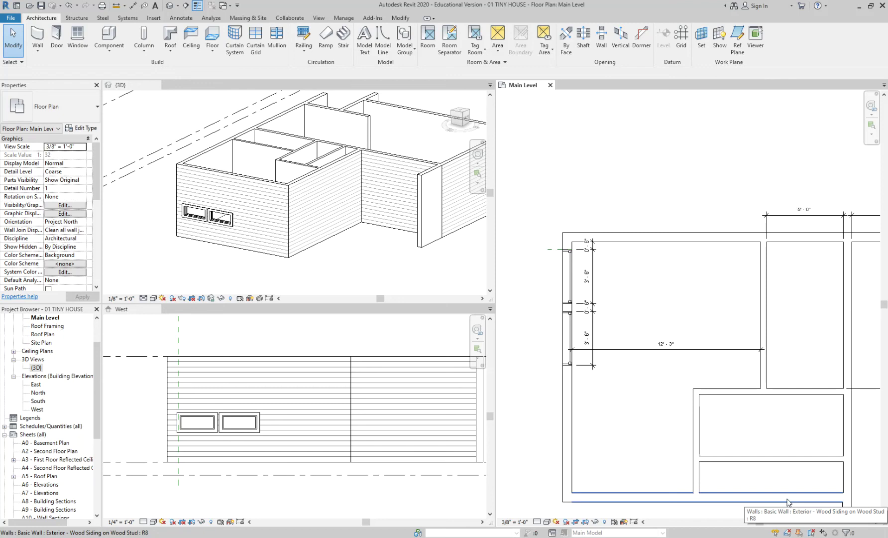
scroll(570, 311, up, 2)
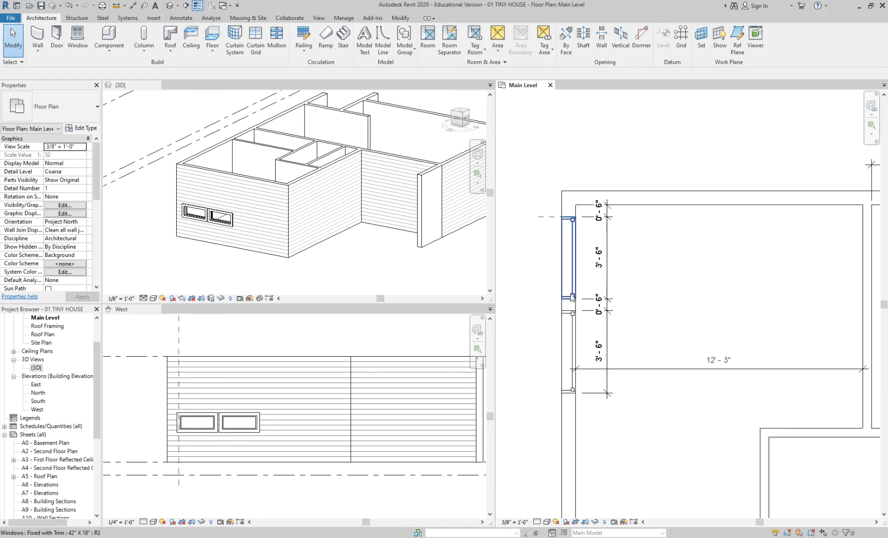
click(572, 295)
key(c)
key(s)
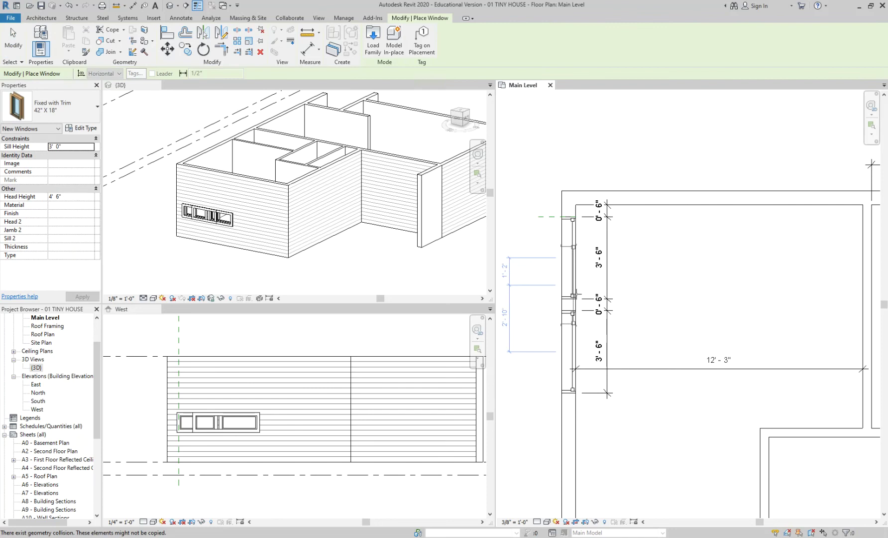
click(573, 305)
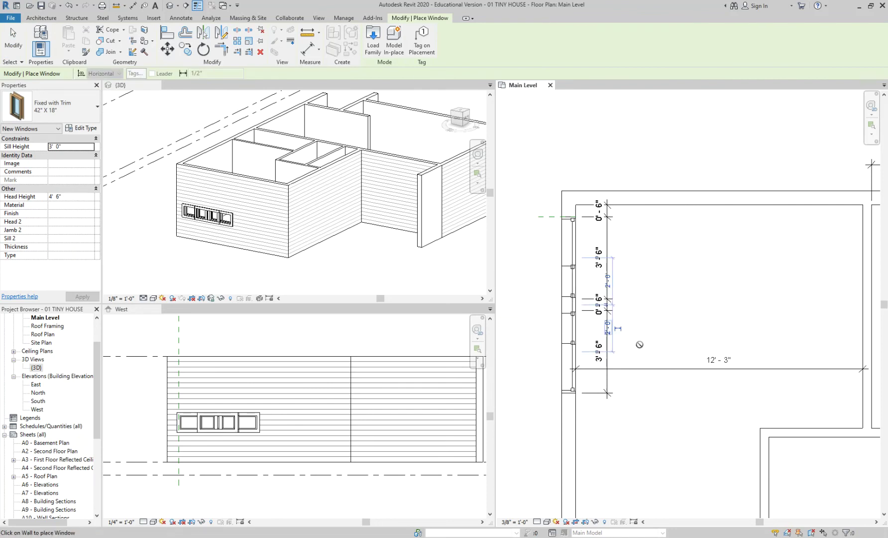
key(Escape)
key(Escape)
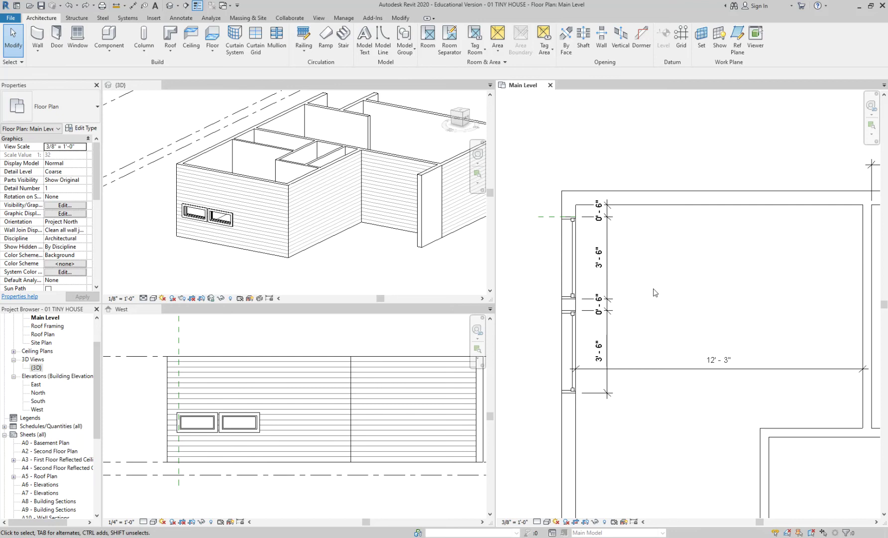
- Widen the Main Level plan pane and examine the whole plan, including the walls east of the windowed room
scroll(558, 239, down, 2)
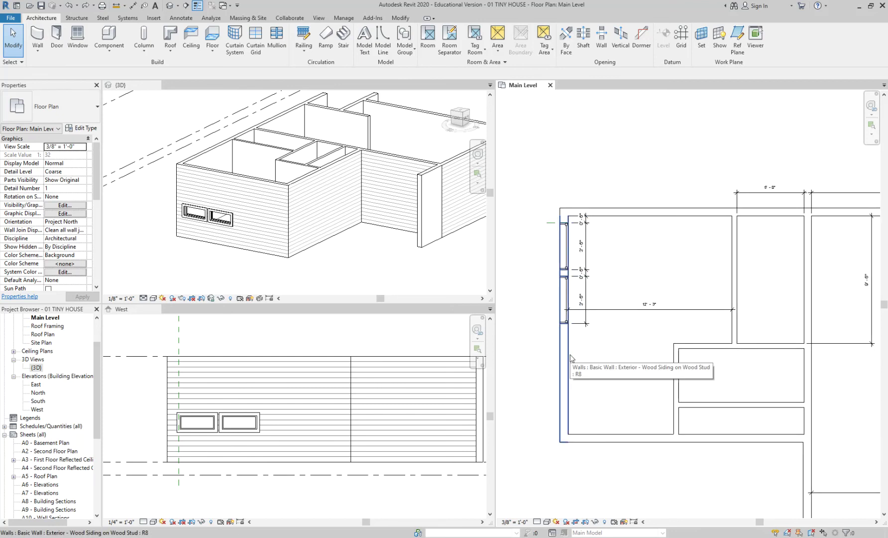
scroll(571, 358, up, 2)
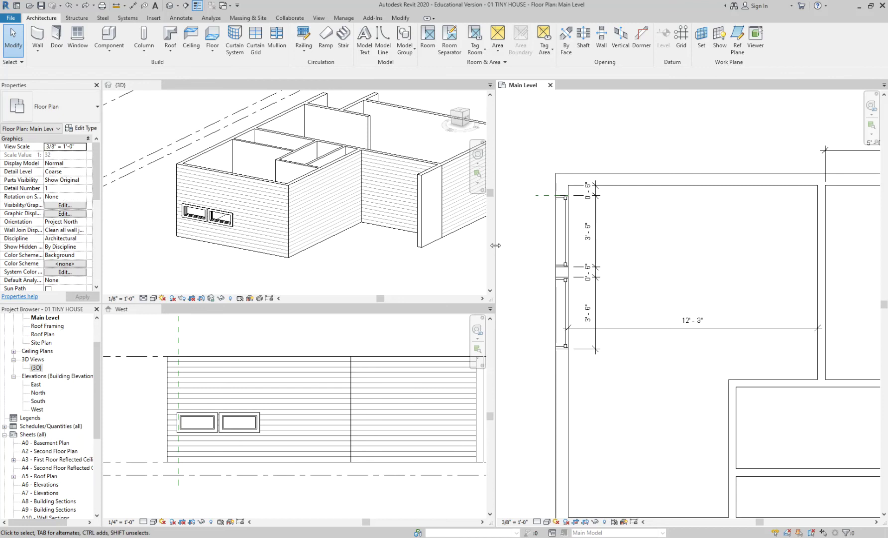
drag(496, 246, 490, 245)
scroll(666, 237, down, 2)
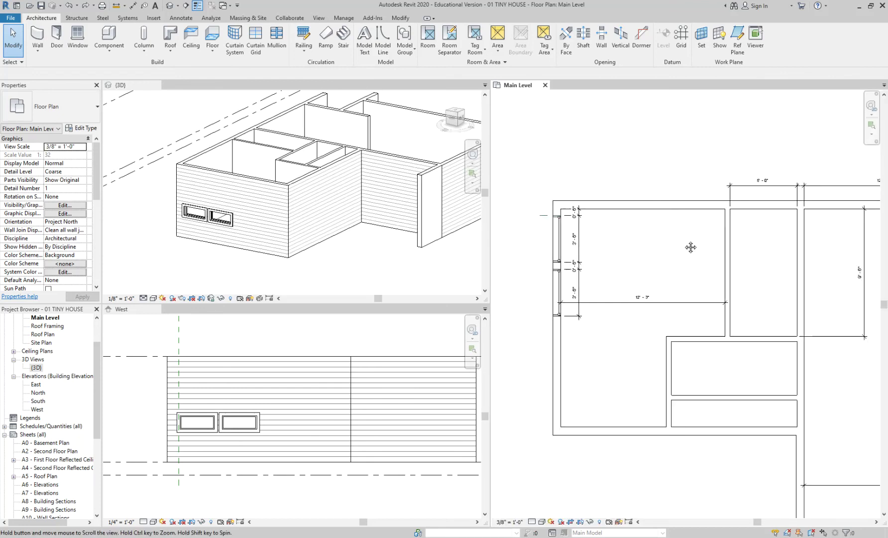
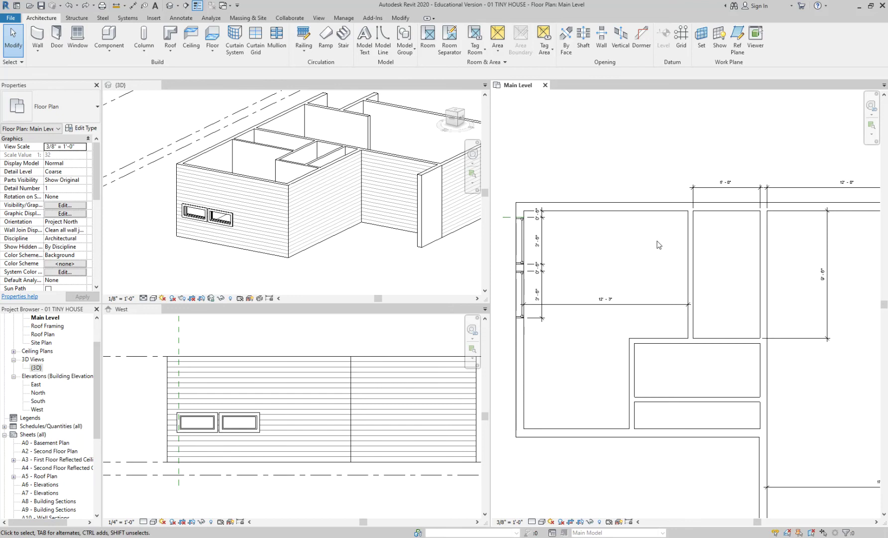
scroll(285, 238, up, 1)
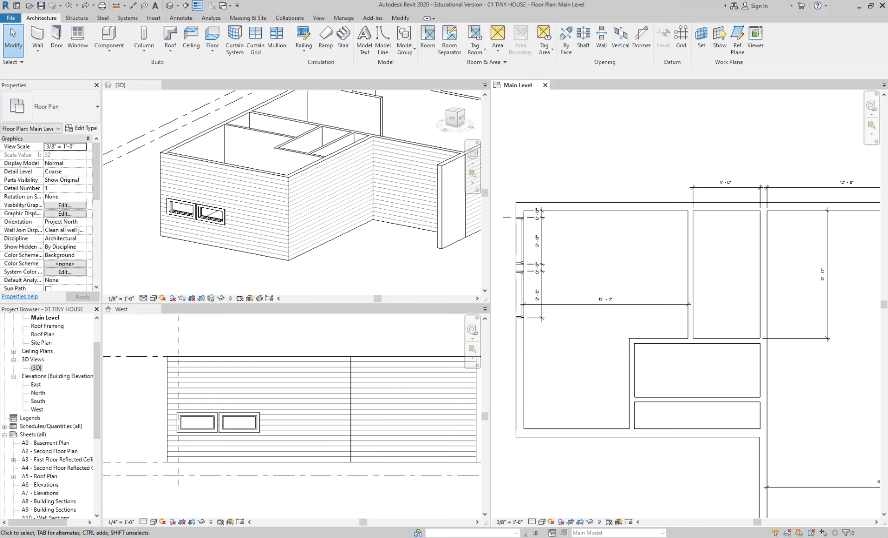
scroll(544, 167, down, 3)
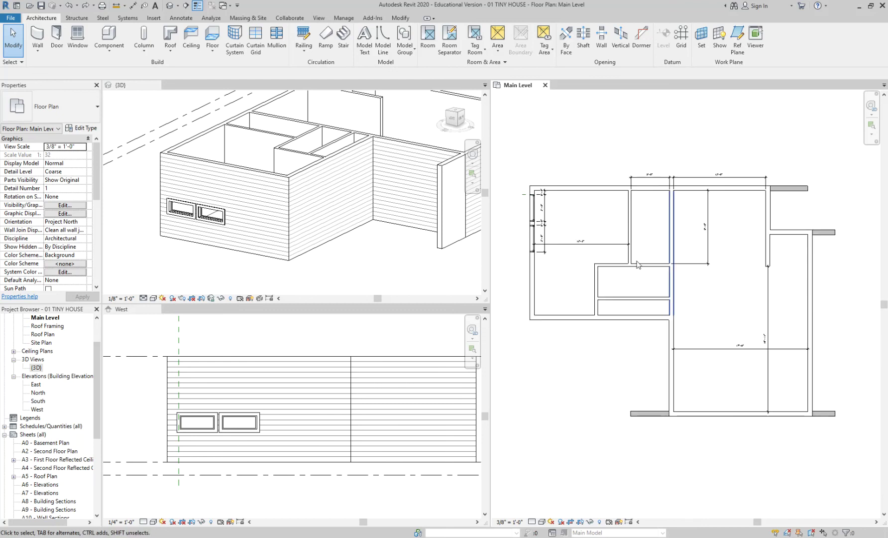
drag(491, 244, 421, 244)
scroll(535, 242, up, 3)
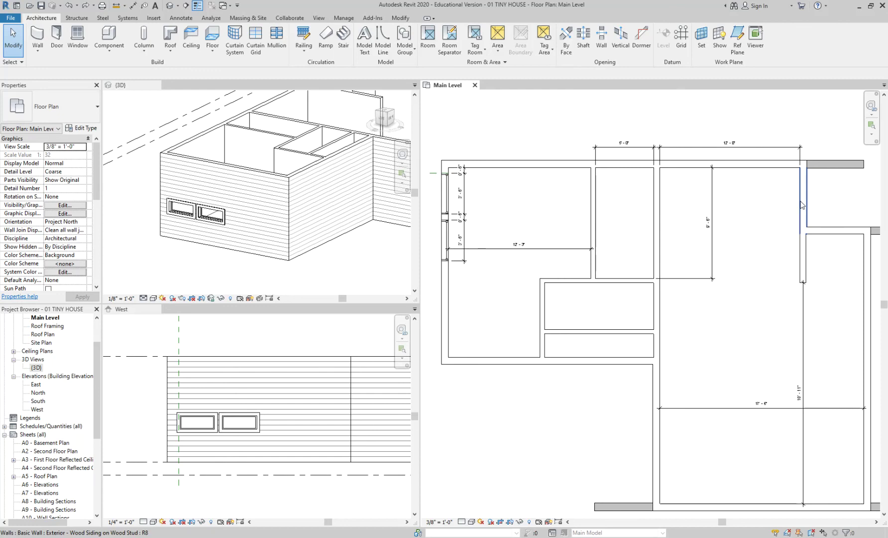
scroll(534, 183, down, 1)
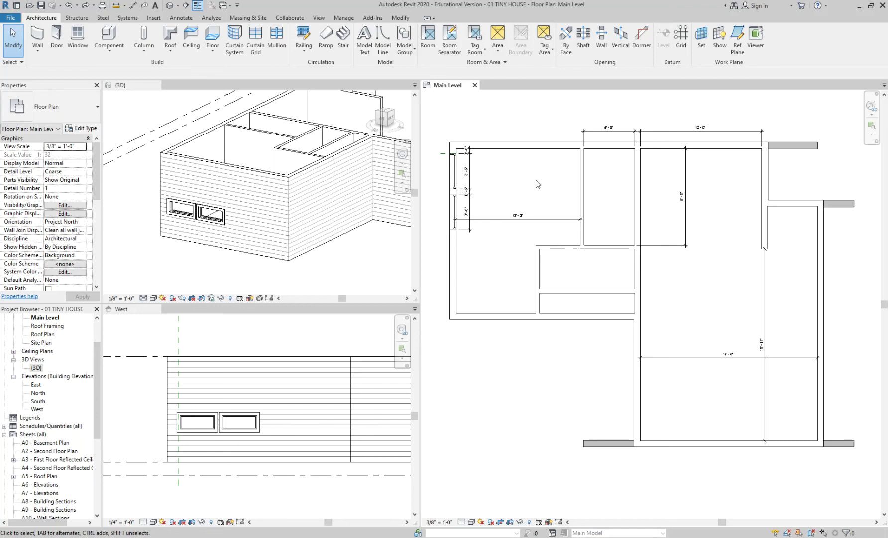
middle_drag(546, 168, 529, 197)
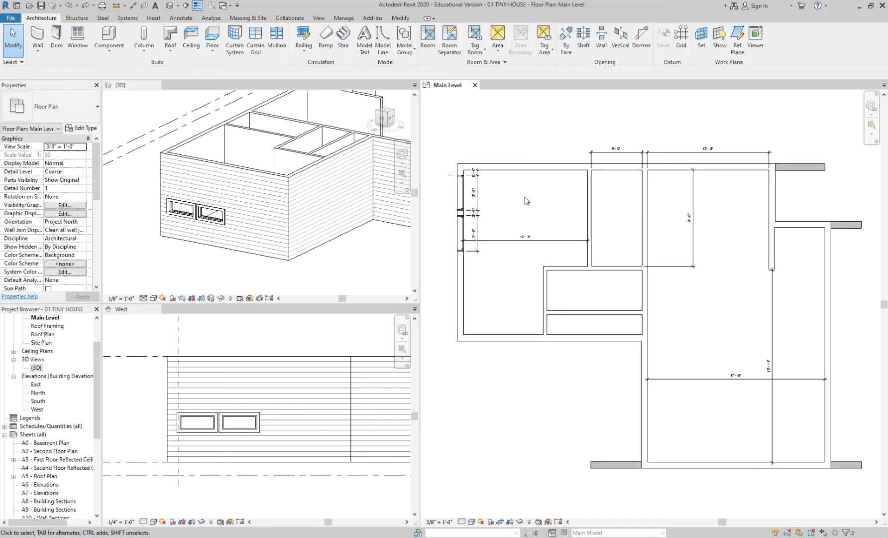
- Place another 42" X 18" Fixed with Trim window, matching the northern west-wall window, in the short recessed wall at the plan's northeast
scroll(462, 198, up, 2)
click(462, 198)
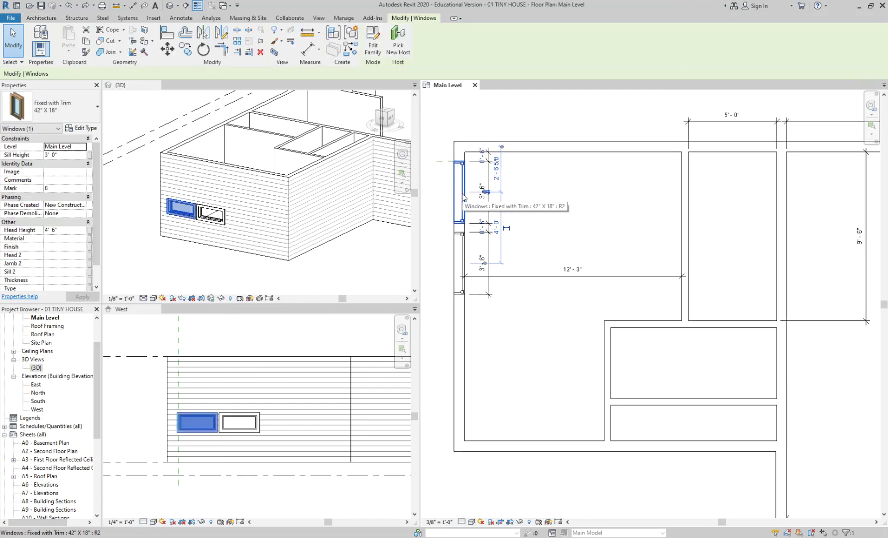
key(c)
key(s)
scroll(501, 208, down, 2)
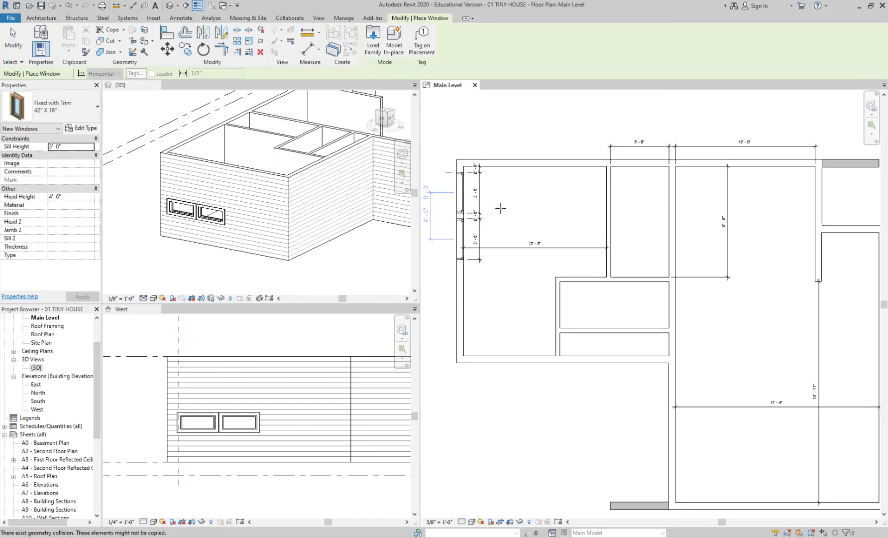
click(820, 198)
key(Escape)
key(Escape)
- Examine the new window in the recessed wall, in 3D from the outside and up close in the Main Level plan
click(313, 347)
click(345, 260)
scroll(333, 233, down, 3)
shift+middle_drag(332, 236, 278, 245)
scroll(308, 222, up, 5)
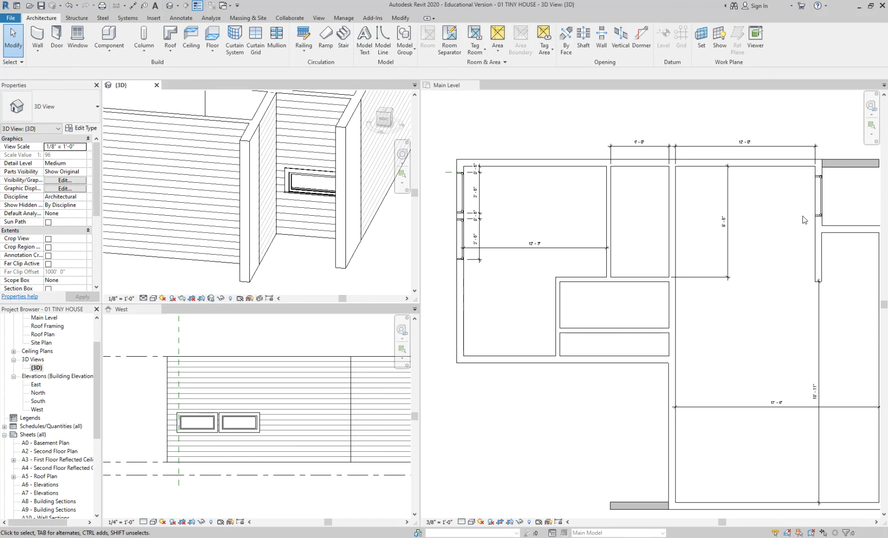
middle_click(841, 211)
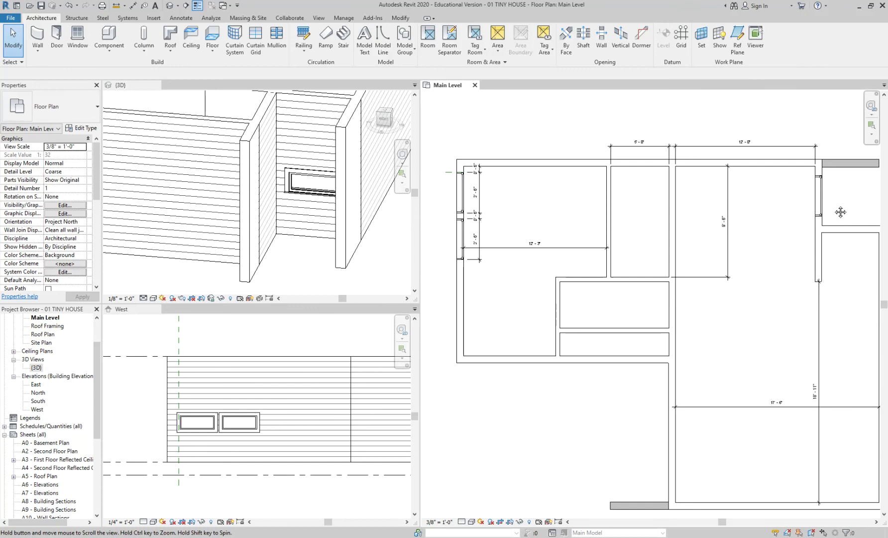
scroll(678, 212, up, 5)
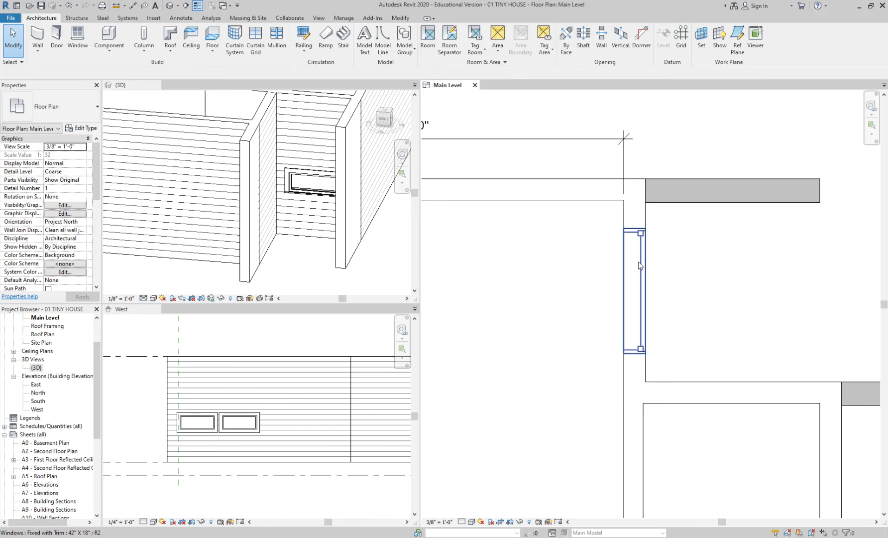
- Duplicate the recessed-wall window's type under the name 42" X 42"
click(640, 293)
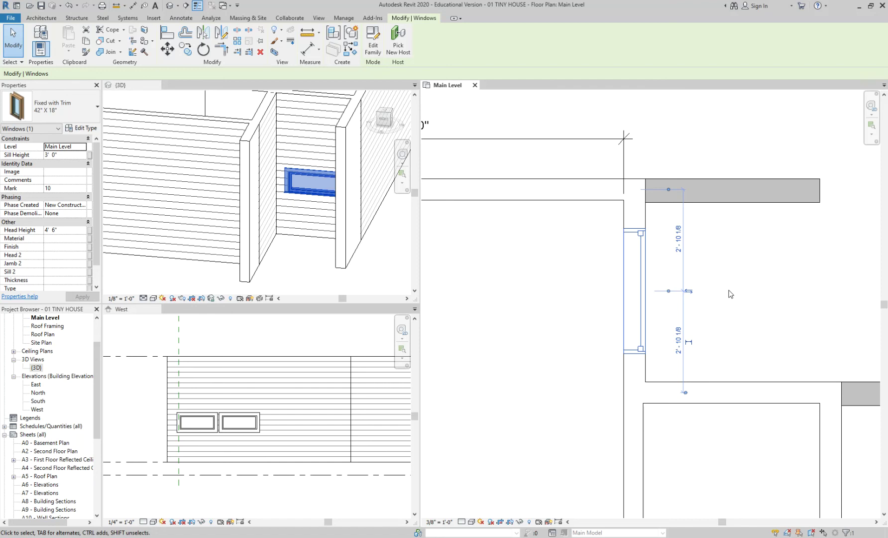
click(80, 128)
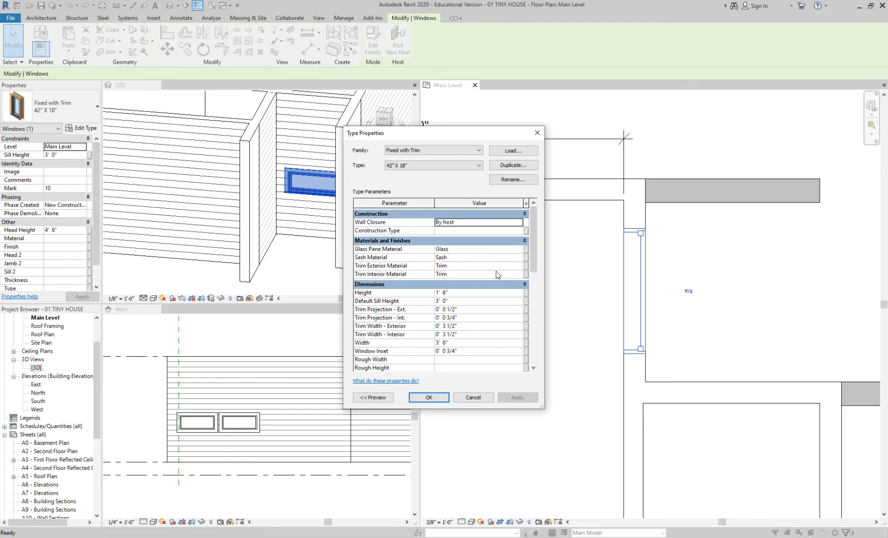
click(518, 166)
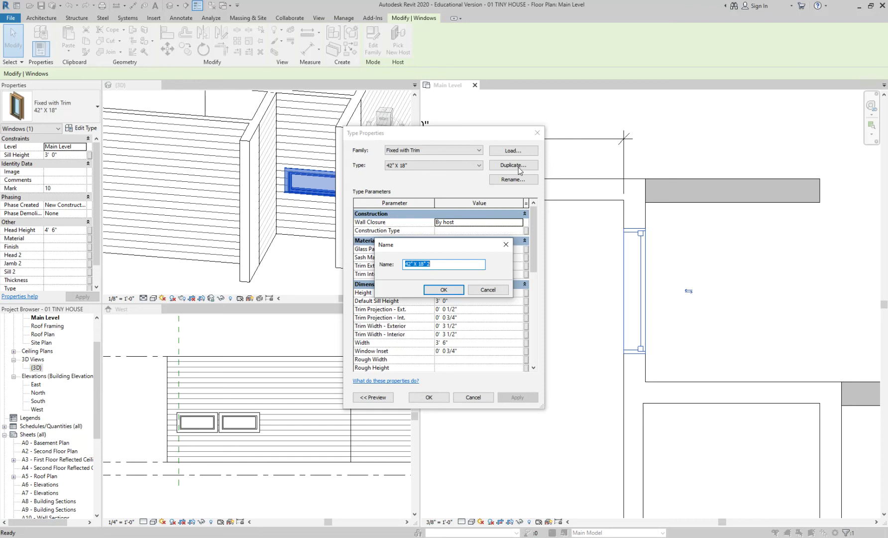
key(End)
key(BackSpace)
key(BackSpace)
key(BackSpace)
key(BackSpace)
key(BackSpace)
text(42")
click(443, 289)
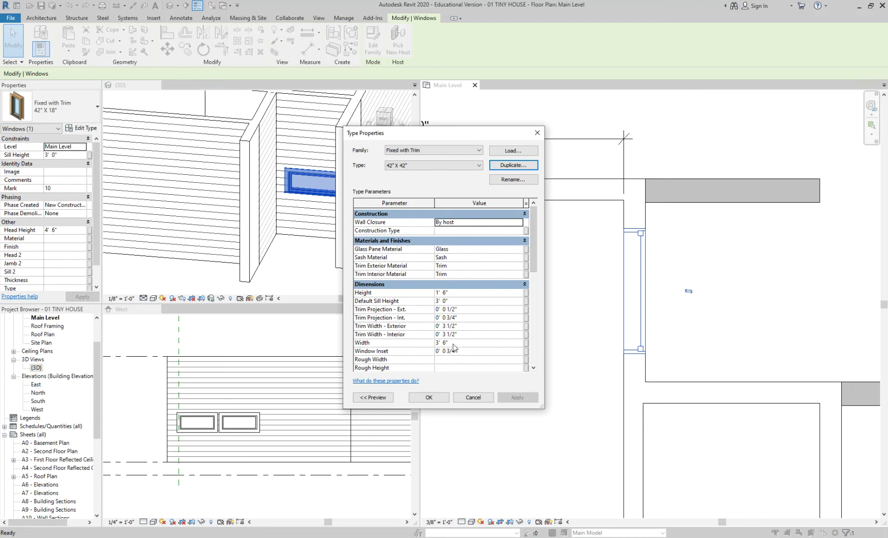
- Set the 42" X 42" window type's height to 3' 6" and apply it to the recessed-wall window
click(455, 294)
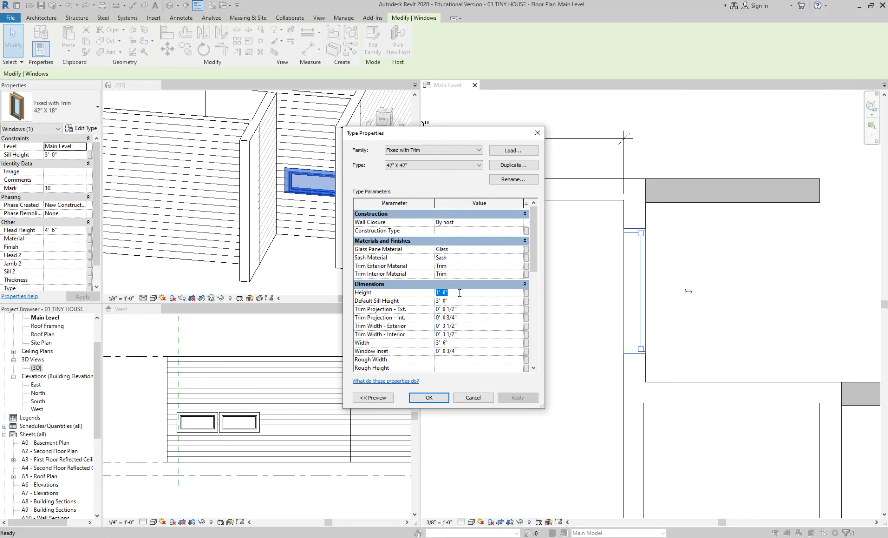
text(3'6)
key(Return)
click(460, 292)
text(3 6)
click(436, 398)
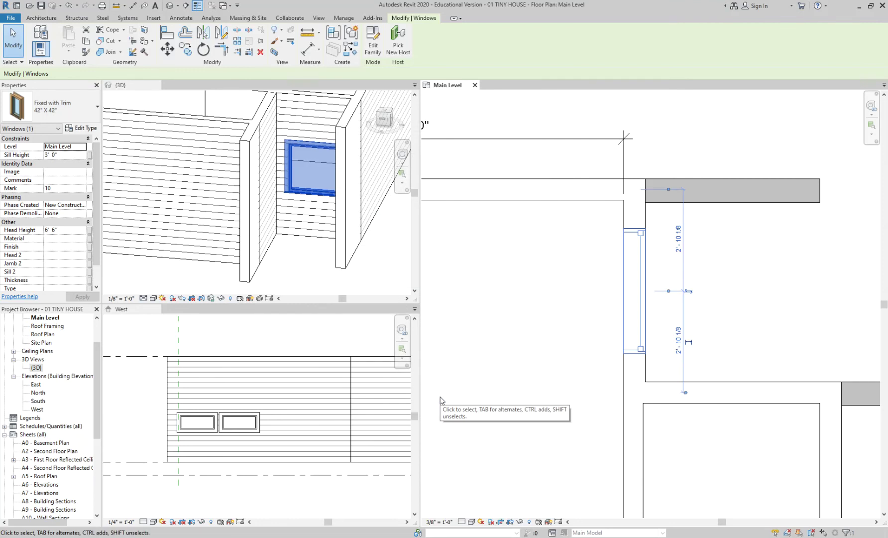
click(309, 262)
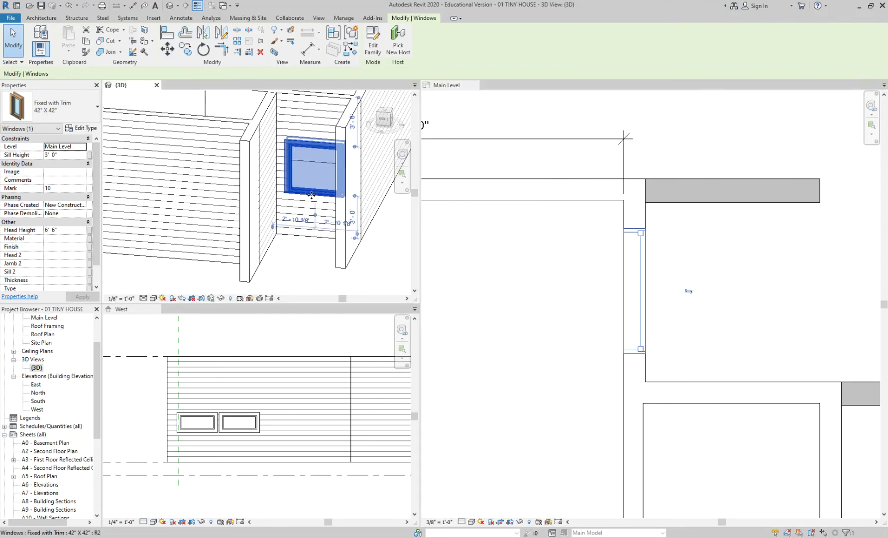
key(Escape)
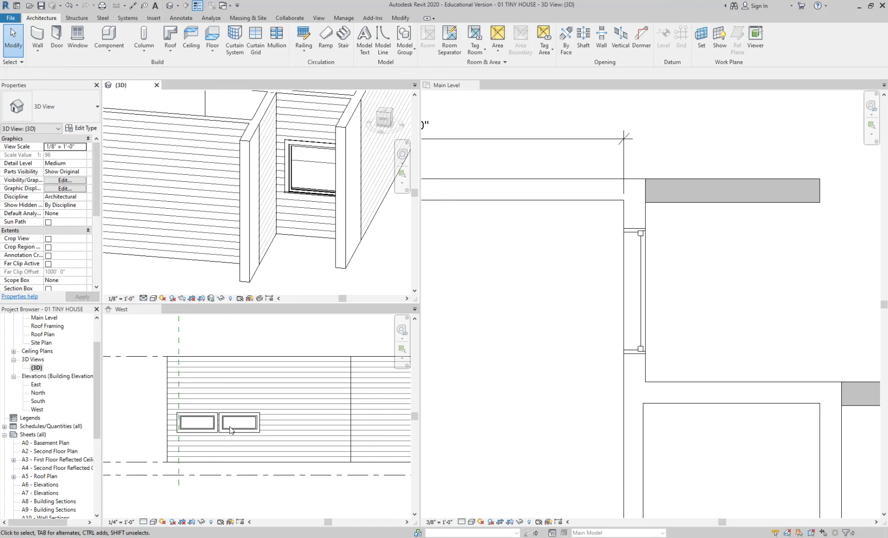
- Flip the recessed-wall window in the Main Level plan so its glazing sits on the room side of the wall
click(685, 353)
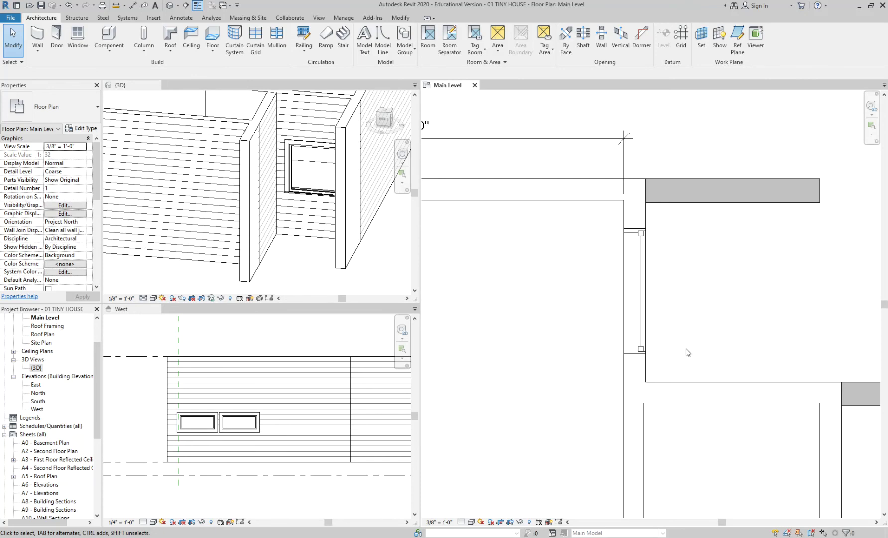
scroll(714, 331, down, 4)
middle_drag(542, 339, 558, 318)
scroll(762, 299, up, 5)
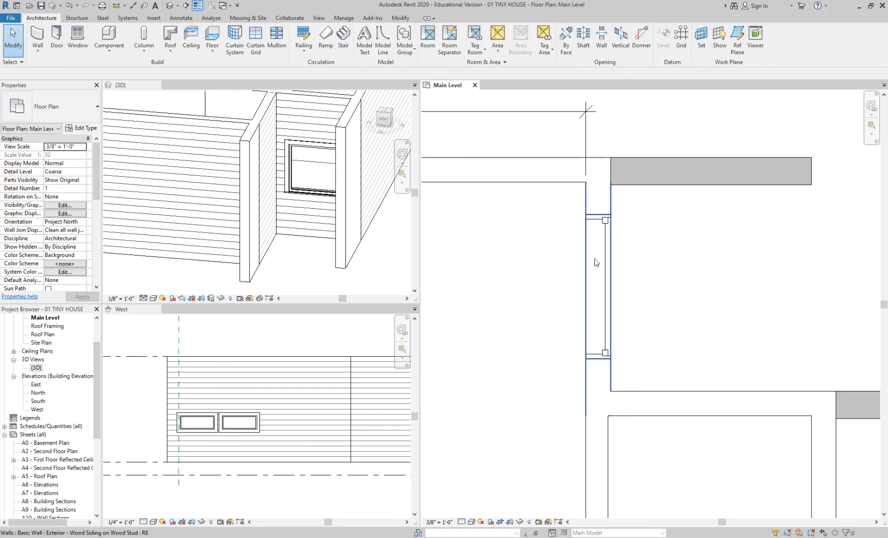
click(611, 261)
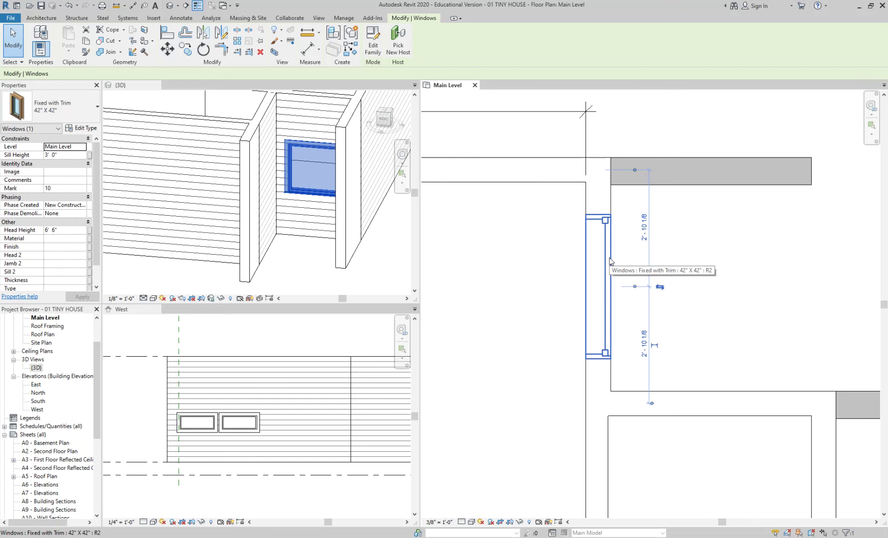
key(space)
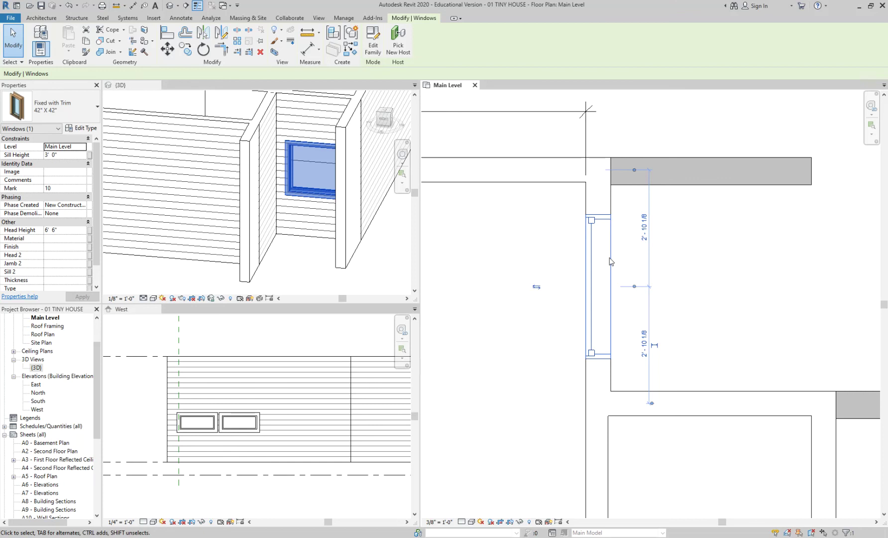
click(796, 294)
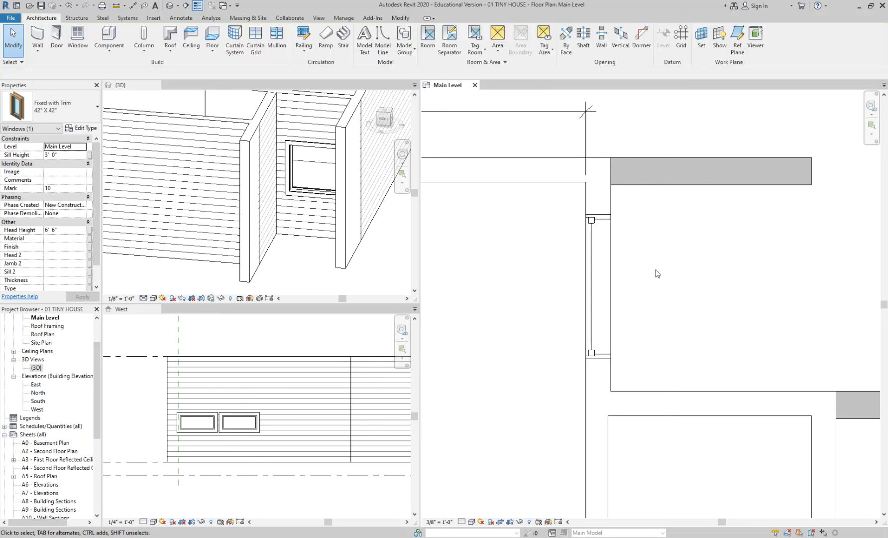
- Check the flipped window's type properties without changing them and examine the window in the 3D view
click(612, 255)
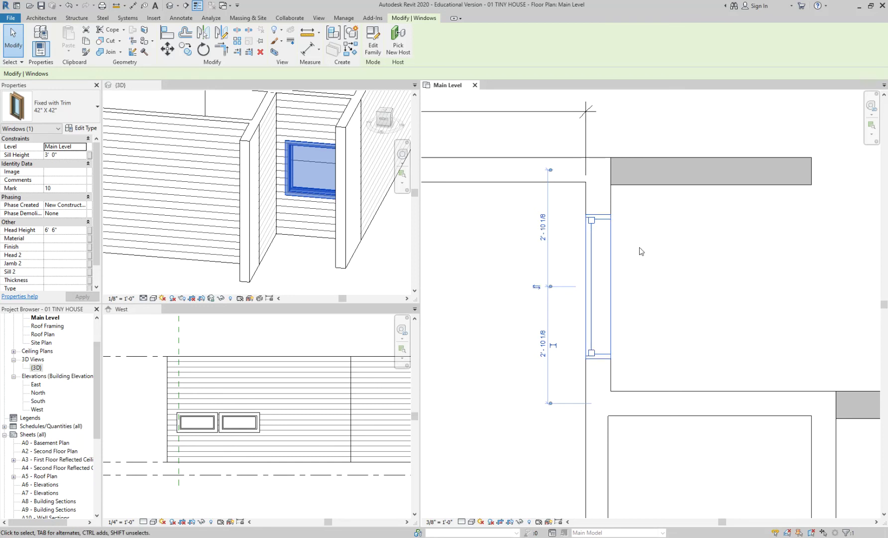
click(632, 282)
click(593, 263)
click(75, 128)
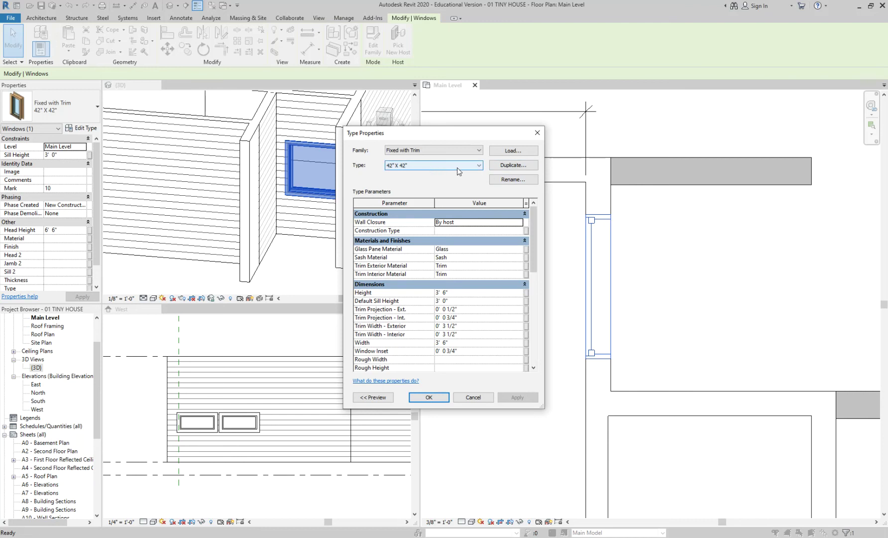
click(474, 399)
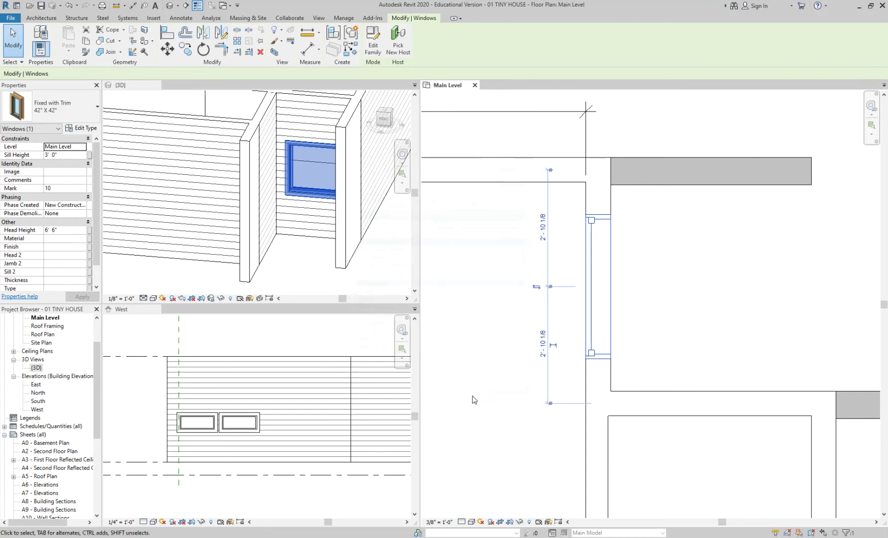
key(Escape)
scroll(292, 221, down, 2)
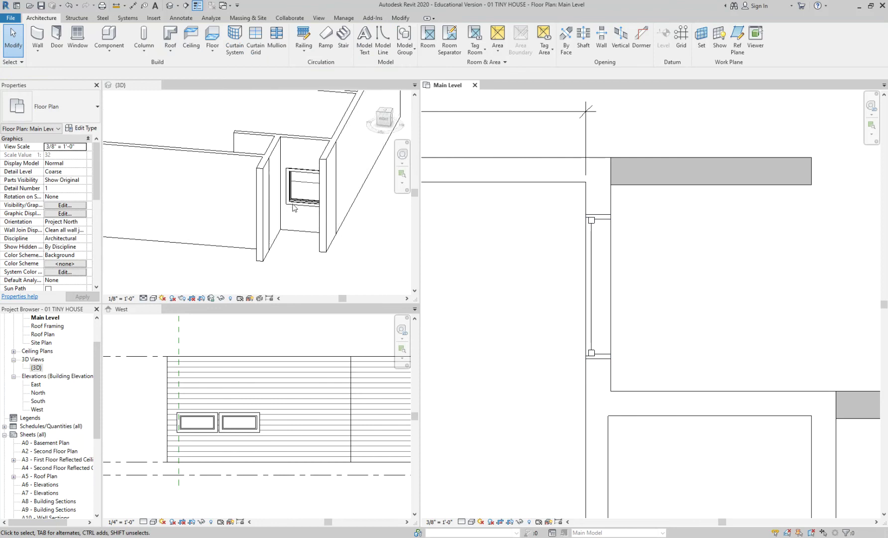
click(298, 207)
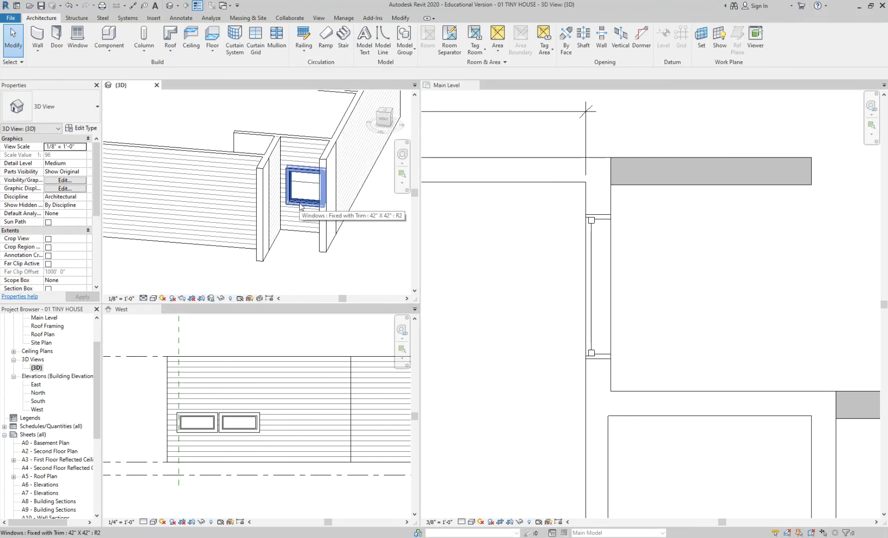
- Delete the 42" X 42" window from the recessed wall
click(301, 206)
key(Delete)
scroll(642, 254, down, 4)
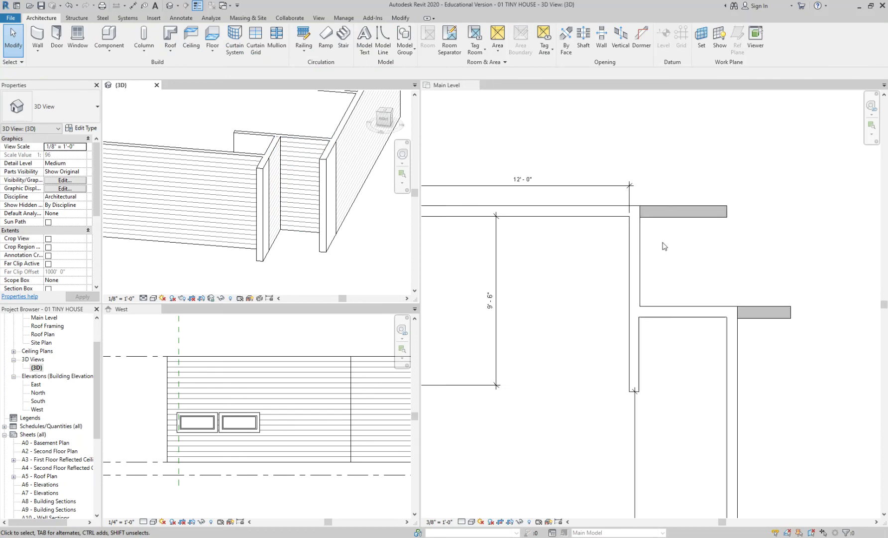
- Place a similar 42" X 18" window midway along the recessed wall in the Main Level plan, about 2' 10 1/8" from each adjoining wall
click(591, 267)
middle_drag(626, 266, 762, 204)
middle_drag(600, 253, 624, 253)
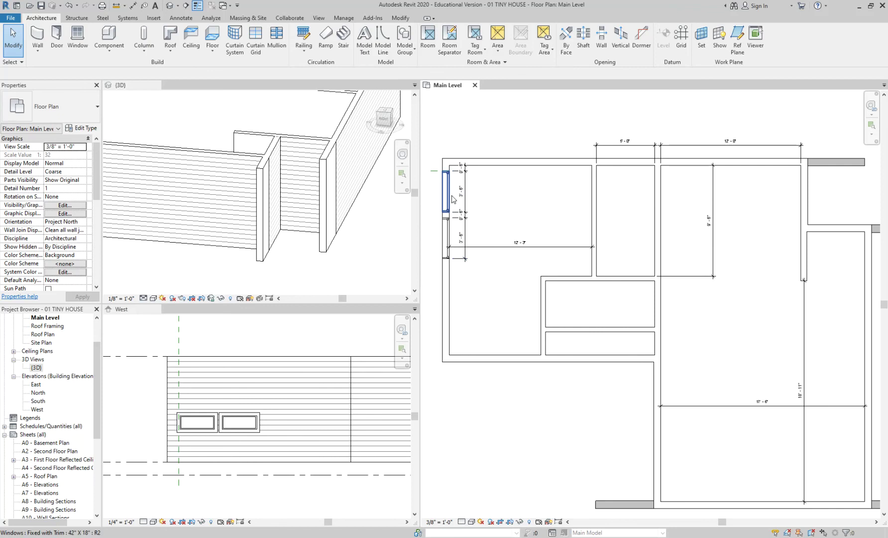
click(453, 197)
key(c)
key(s)
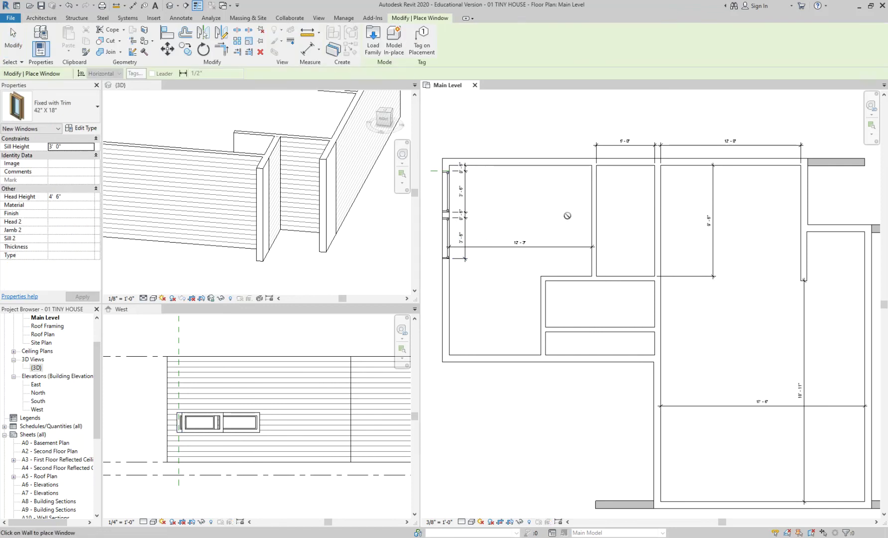
click(808, 198)
key(Escape)
key(Escape)
- Set the height of the 42" X 18" window type to 42" directly from the recessed-wall window, without duplicating the type
scroll(808, 199, up, 2)
middle_drag(829, 195, 614, 286)
scroll(614, 287, up, 6)
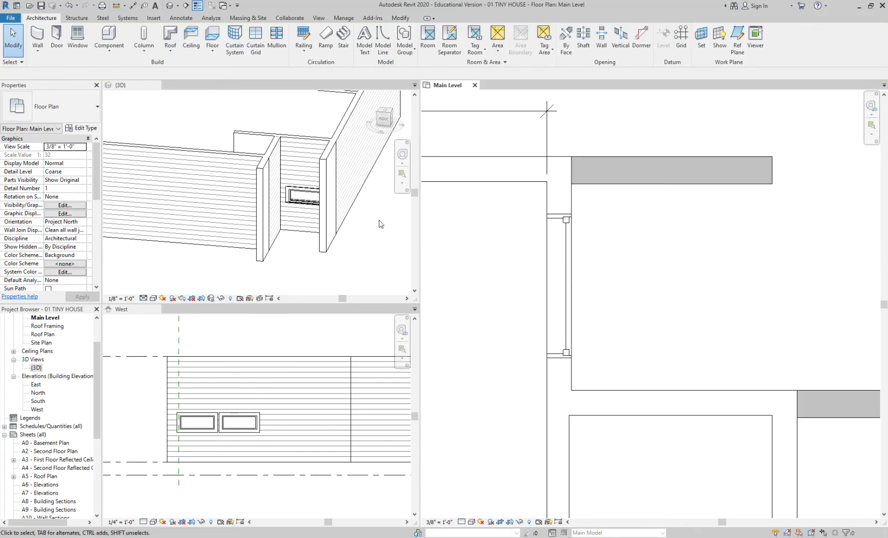
click(557, 249)
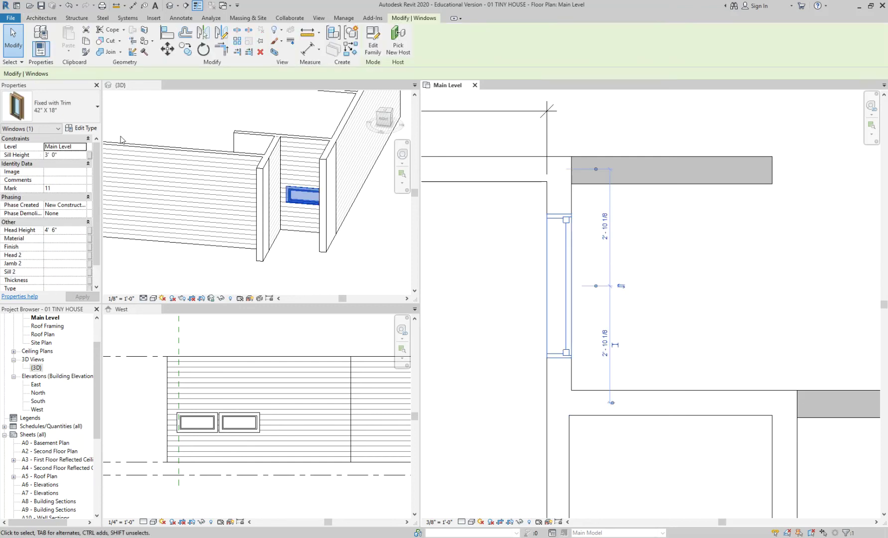
click(81, 128)
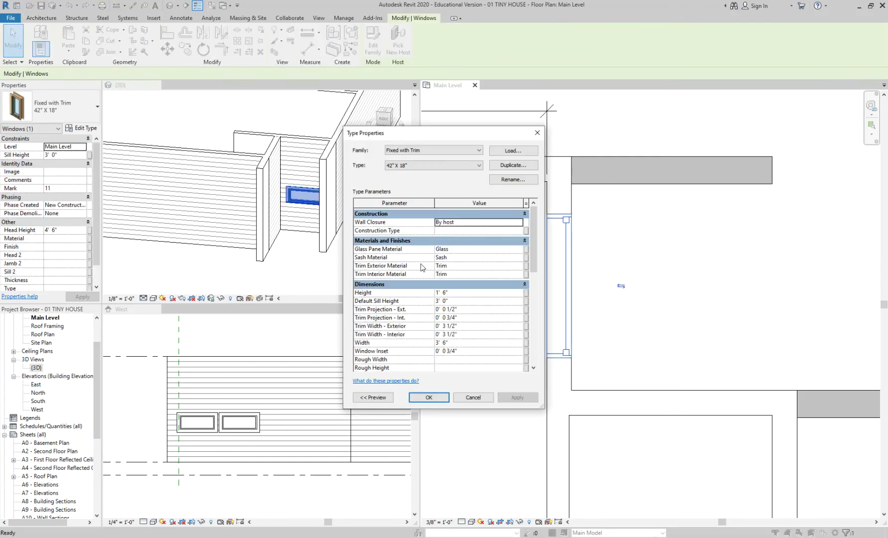
click(458, 295)
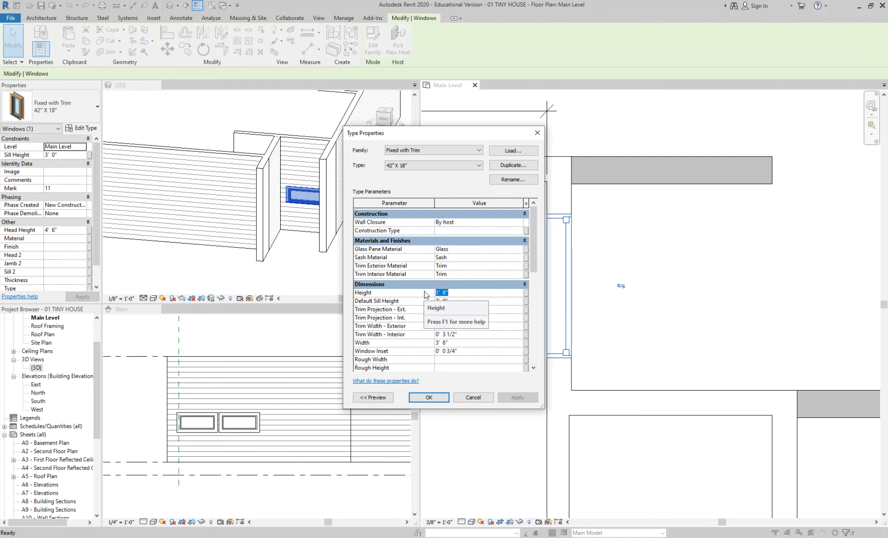
text(42")
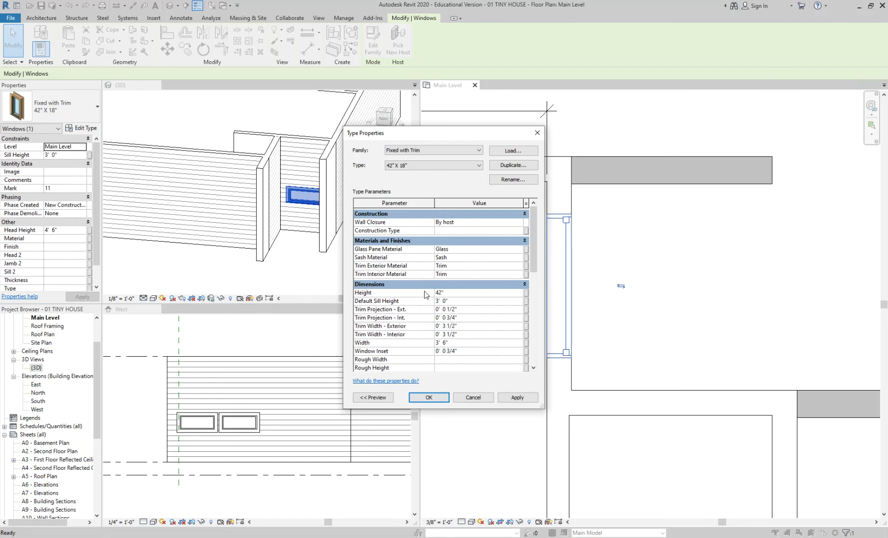
key(Return)
click(429, 397)
click(704, 294)
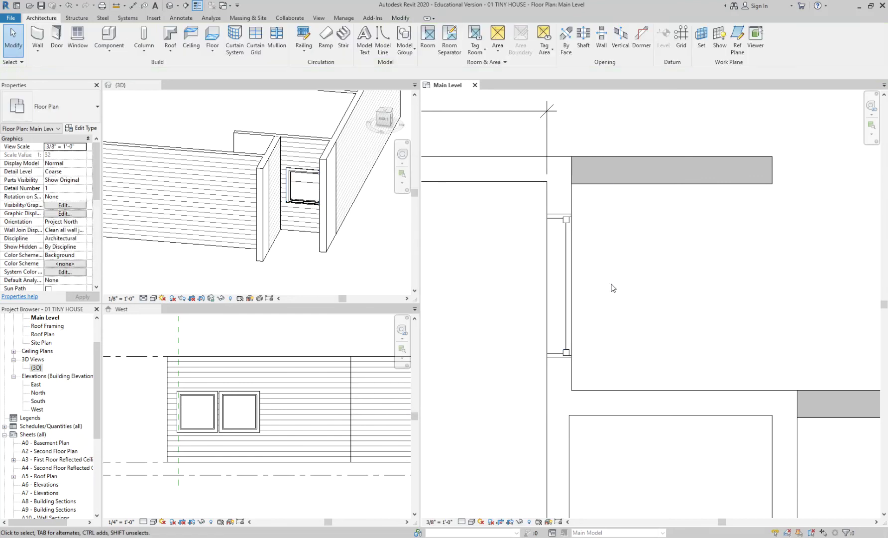
- Compare the recessed-wall window with the west elevation windows and undo the type height change
click(573, 277)
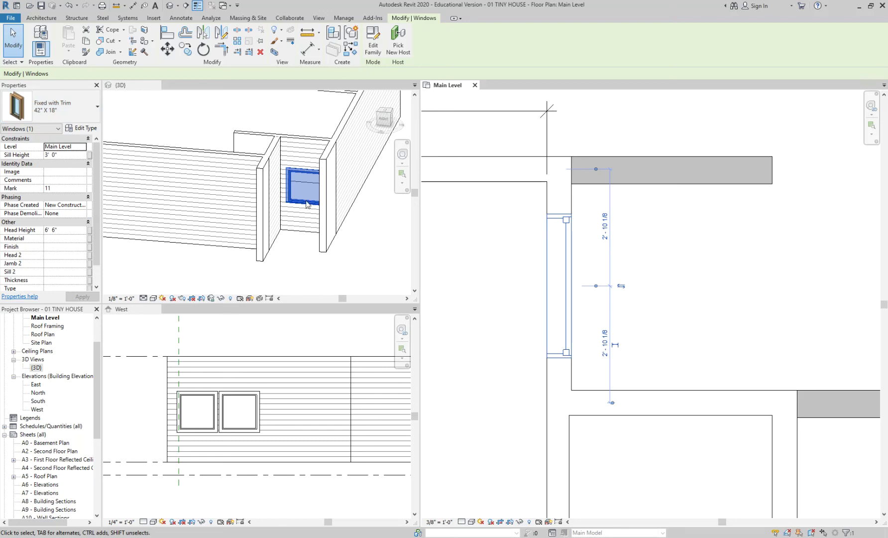
click(313, 276)
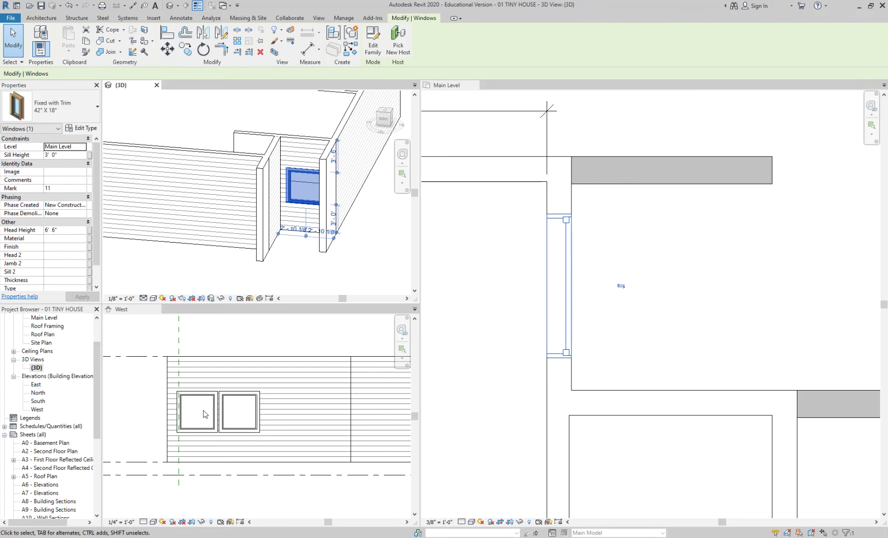
key(Escape)
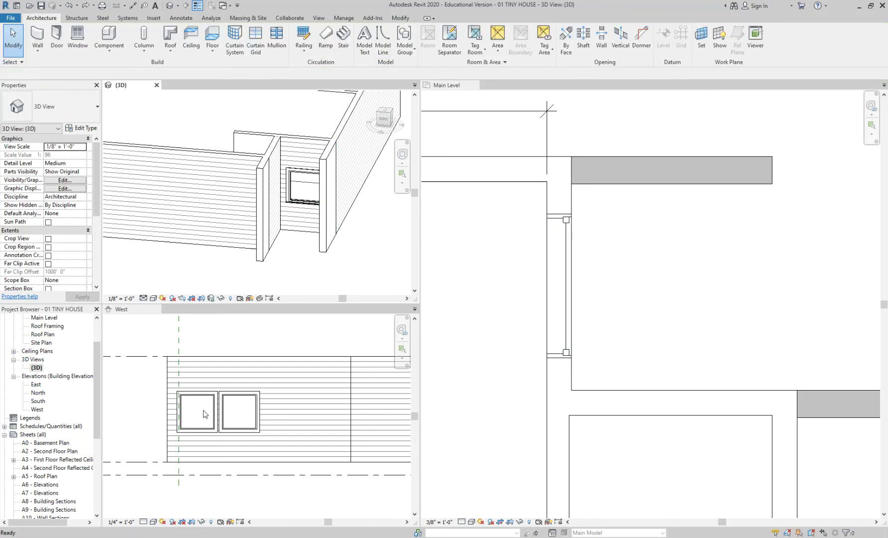
key(ctrl+z)
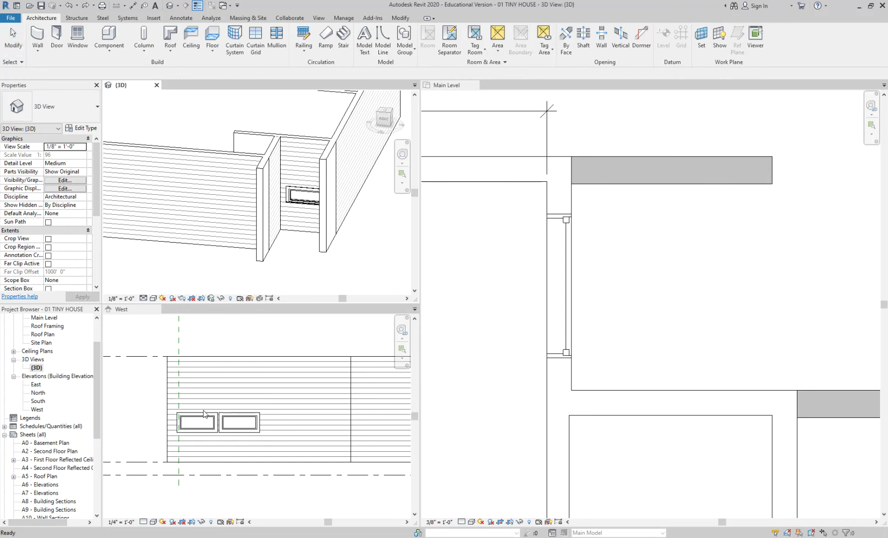
- Try to duplicate the recessed-wall window's type under the name 42" X 42" and check the list of existing types
click(567, 232)
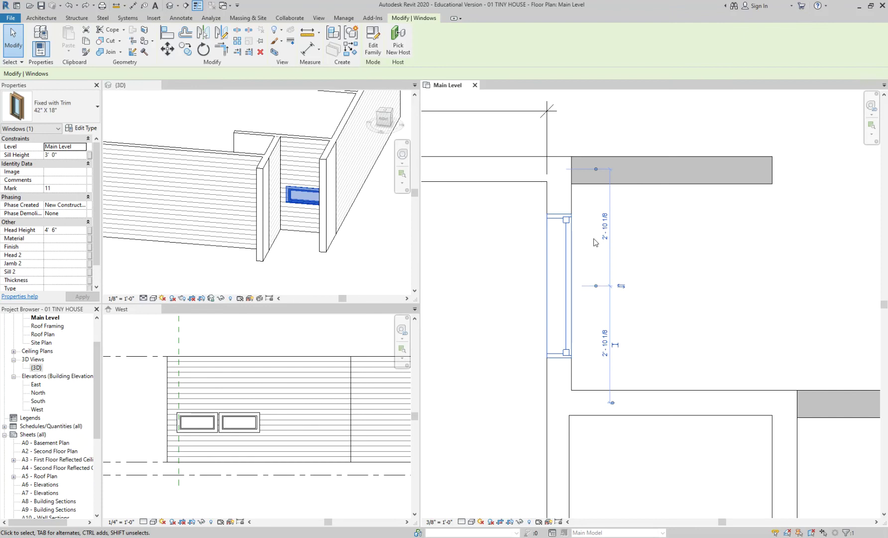
click(80, 131)
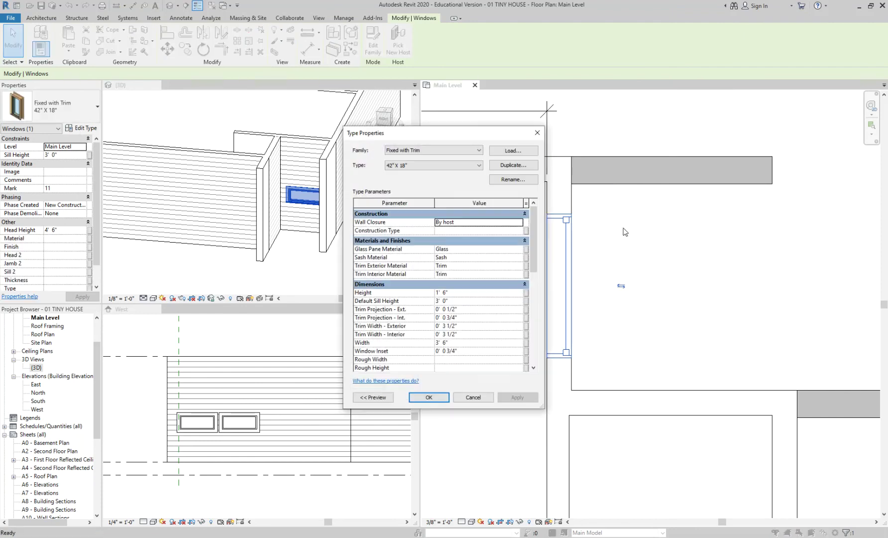
click(521, 167)
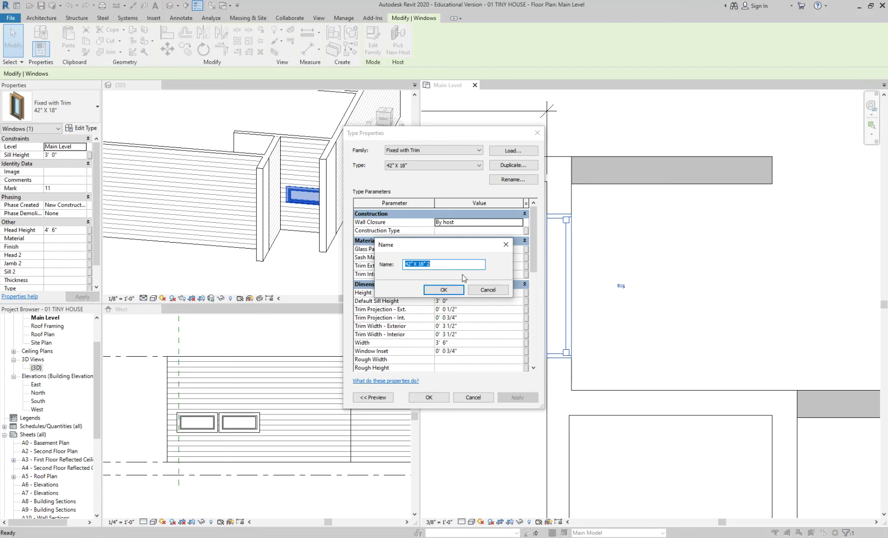
drag(446, 265, 420, 267)
text(42)
key(Return)
key(Return)
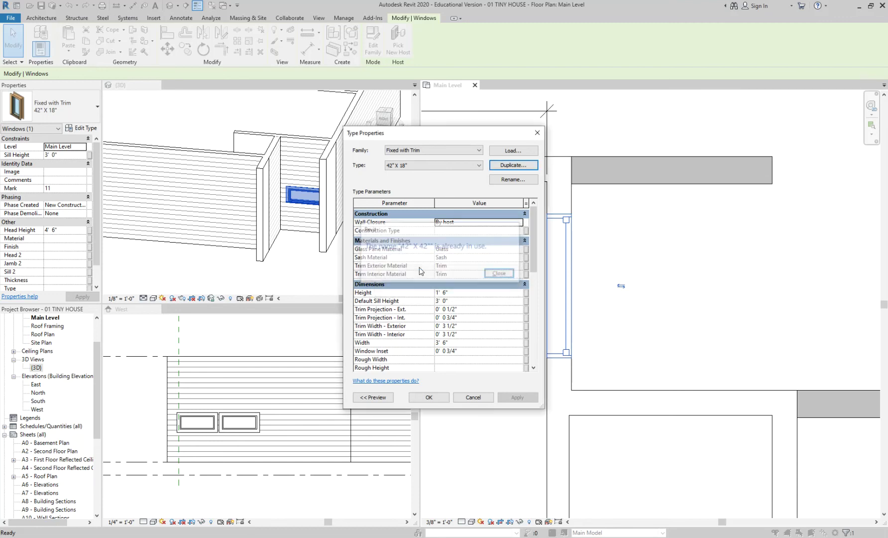
click(446, 165)
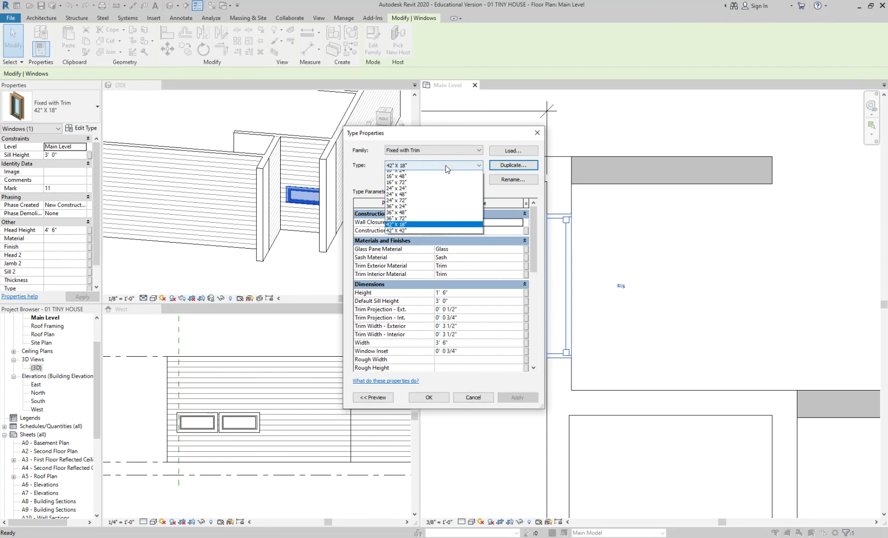
click(446, 168)
click(483, 396)
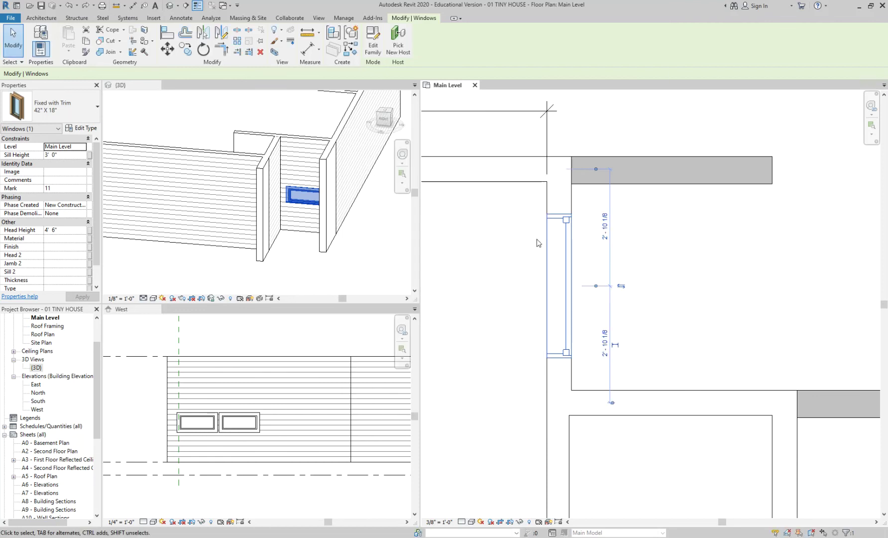
- Change the recessed-wall window to the existing Fixed with Trim 42" X 42" type
click(80, 110)
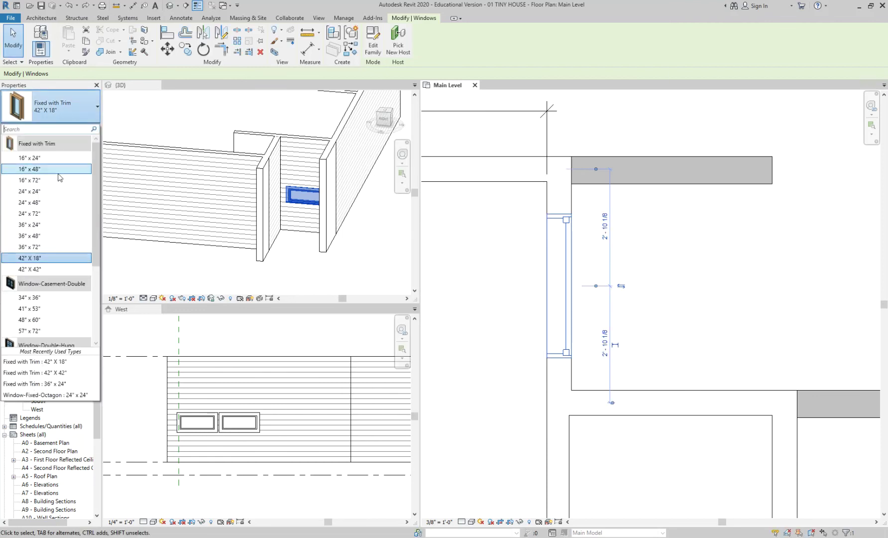
click(55, 269)
click(656, 258)
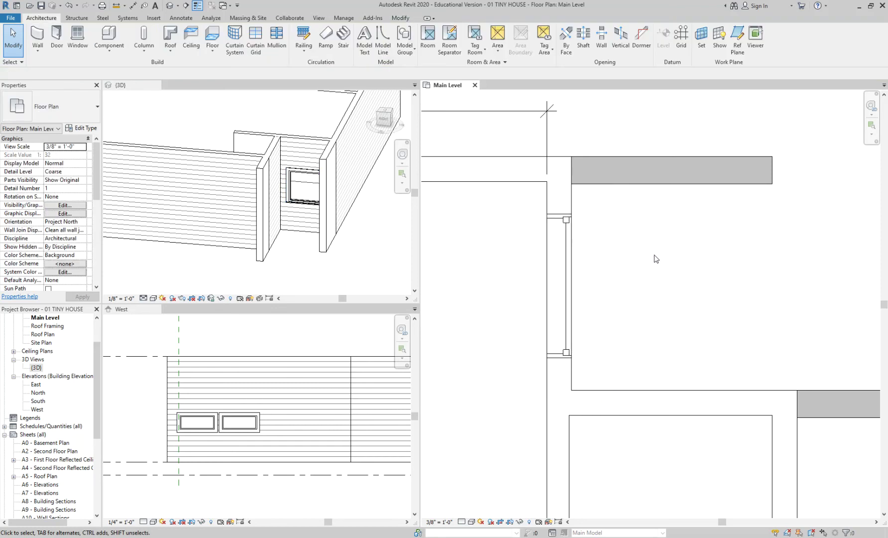
- Review the recessed-wall window's type properties and the naming prompt for duplicating the type, leaving both without changes
click(566, 249)
click(86, 128)
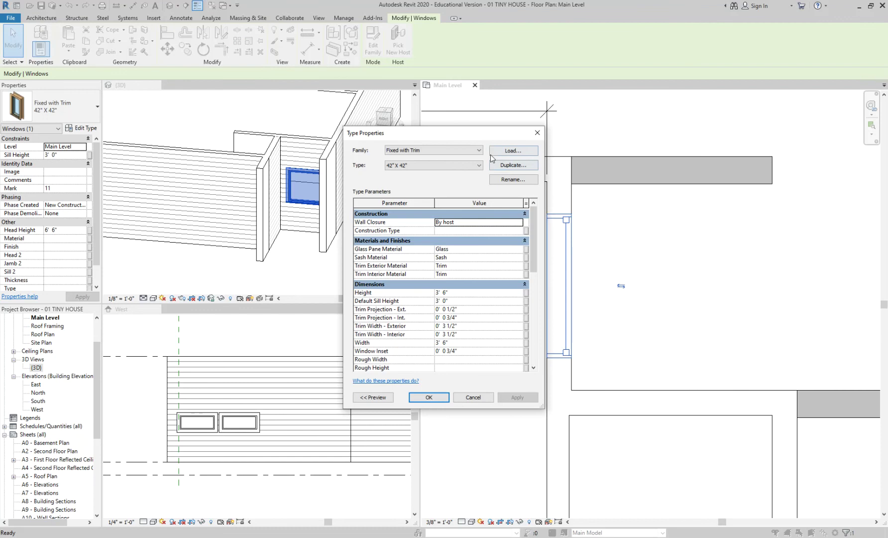
click(513, 164)
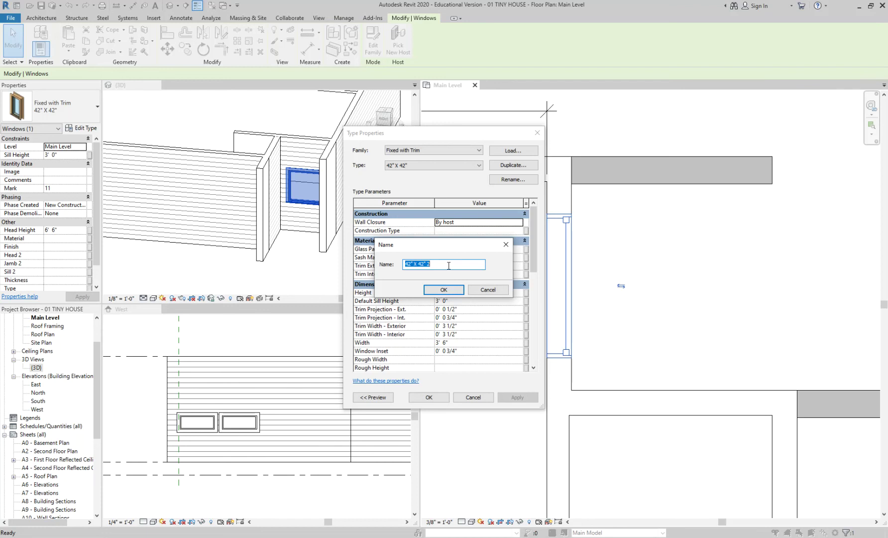
click(497, 290)
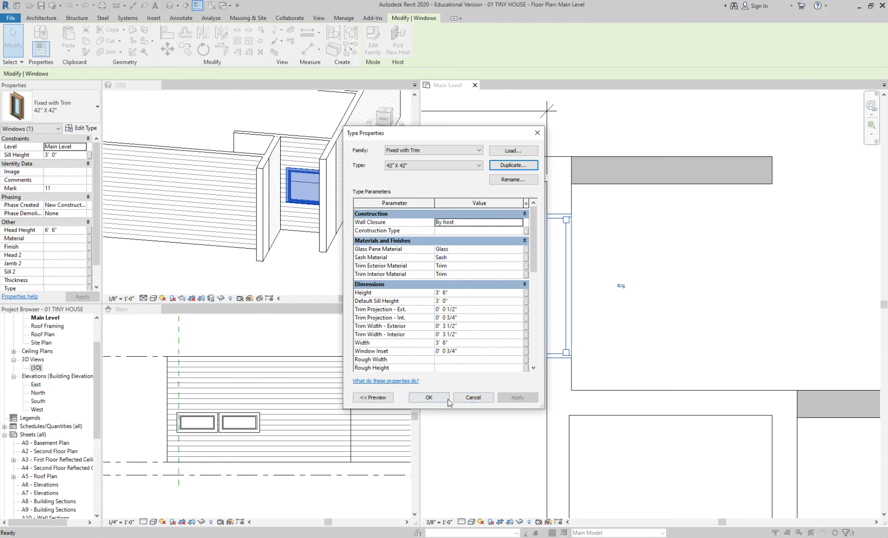
click(473, 397)
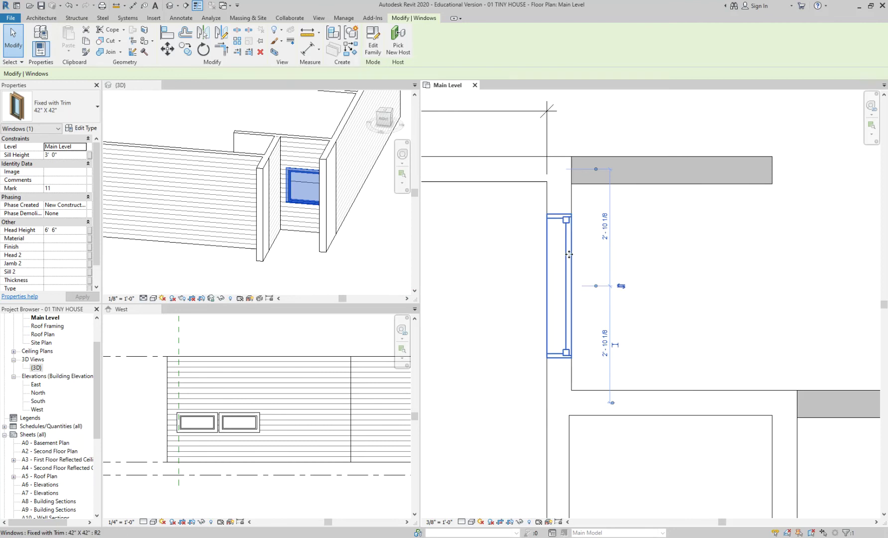
- Flip the 42" X 42" window in the recessed wall so its glazing sits on the room side
click(621, 286)
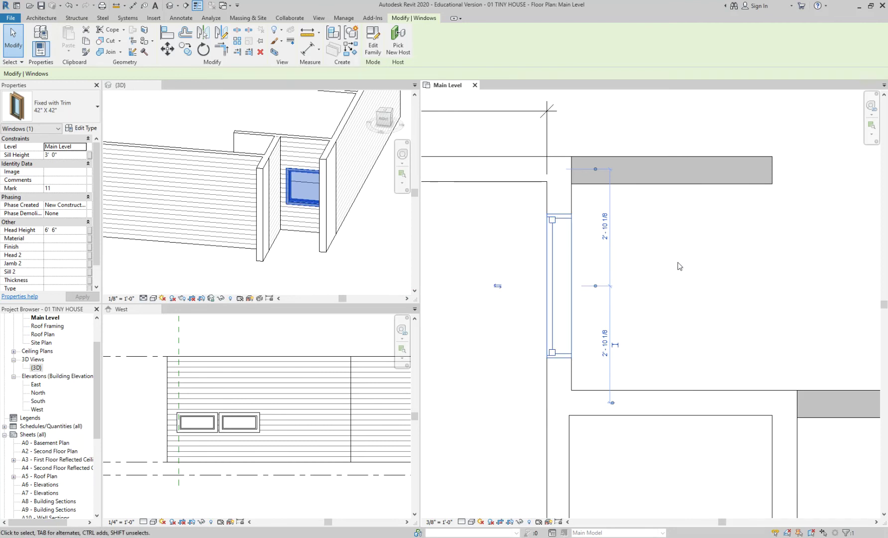
key(Escape)
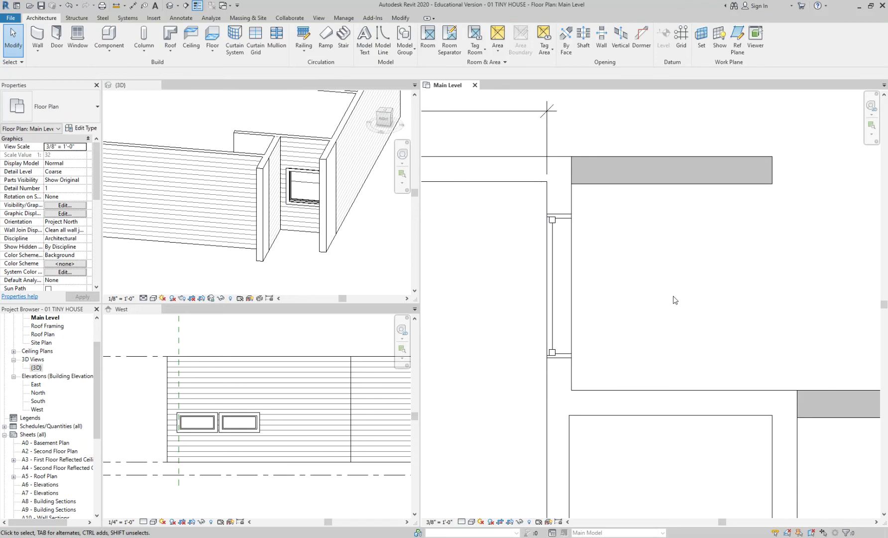
- Make the recessed-wall window's temporary location dimensions permanent, and delete the resulting dimension string
click(556, 286)
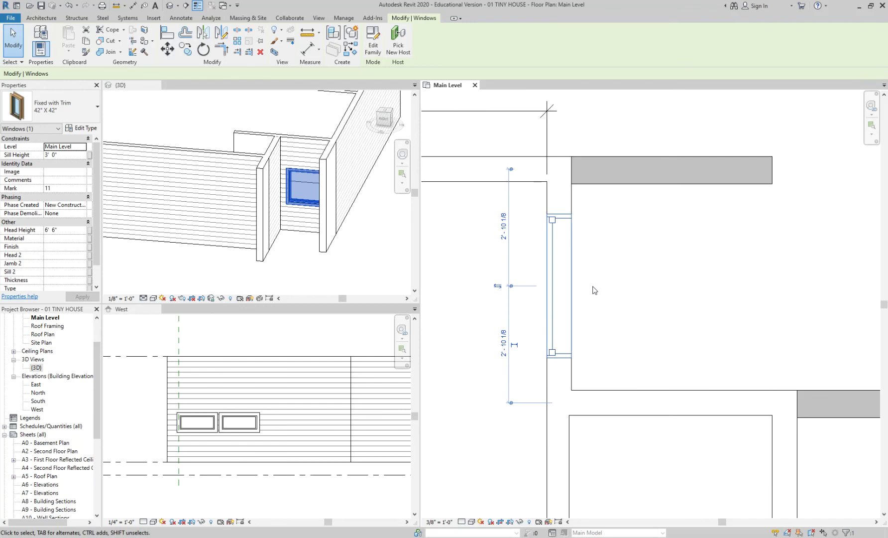
scroll(706, 270, up, 2)
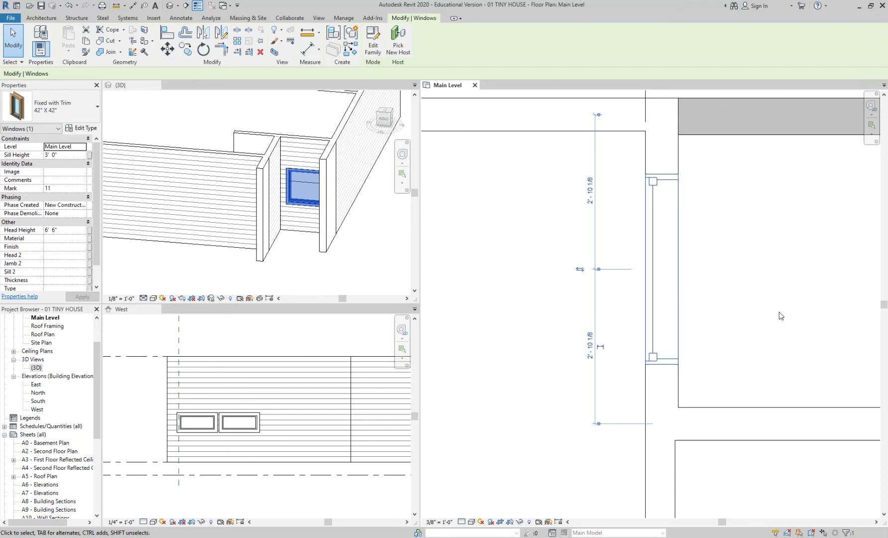
click(601, 348)
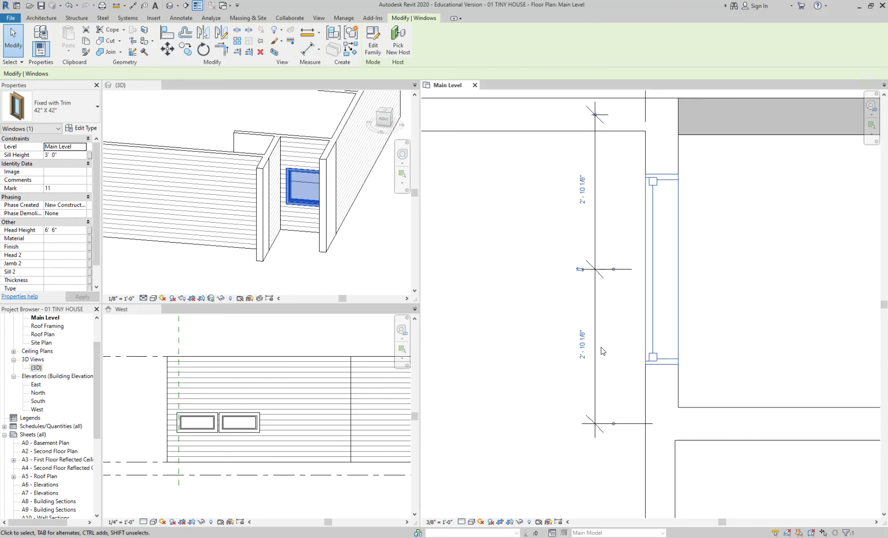
click(745, 269)
click(603, 273)
key(Delete)
- Nudge the recessed-wall window four increments along its wall toward the upper exterior wall in the Main Level plan
scroll(634, 253, down, 2)
middle_drag(741, 235, 654, 263)
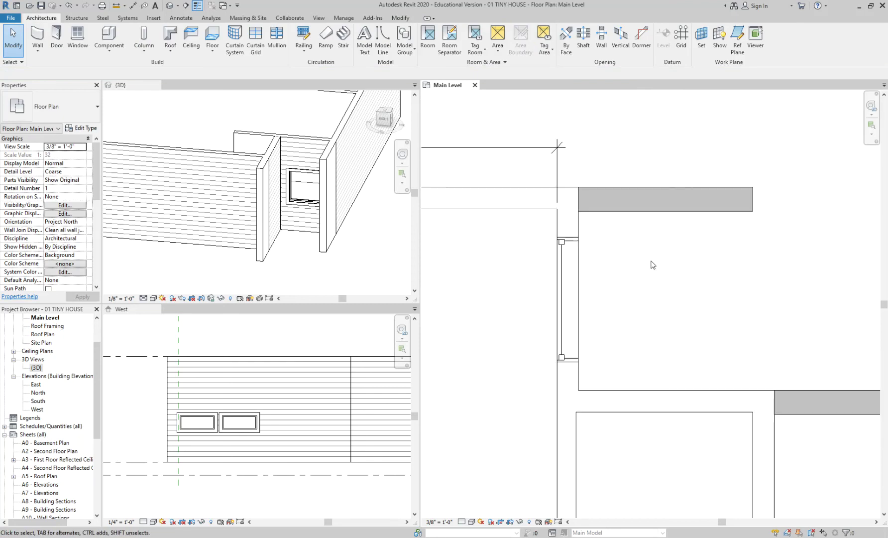
scroll(612, 261, up, 1)
click(556, 263)
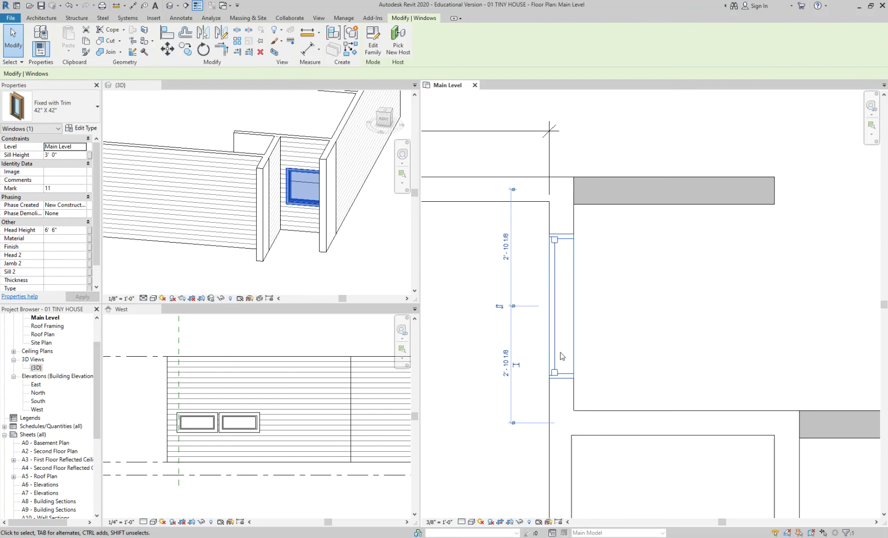
click(662, 250)
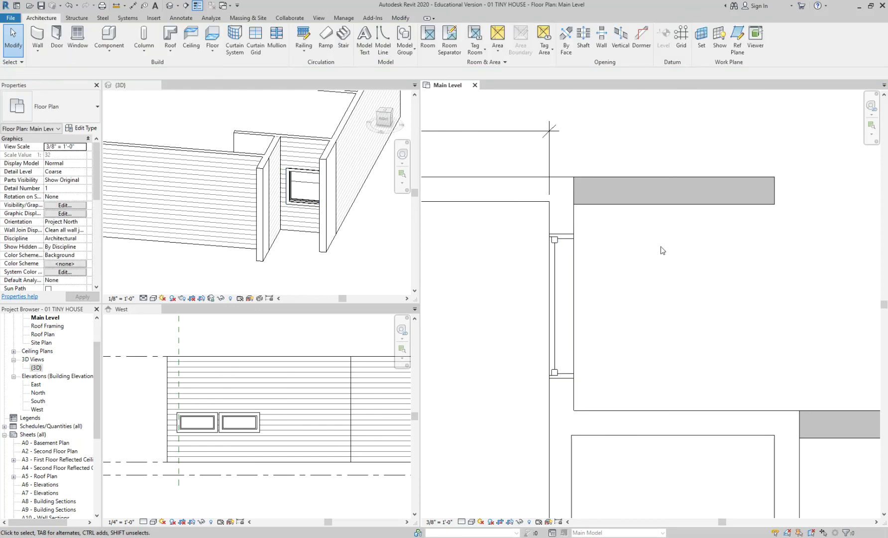
click(570, 247)
key(Up)
key(Up)
key(Up)
key(Up)
click(647, 272)
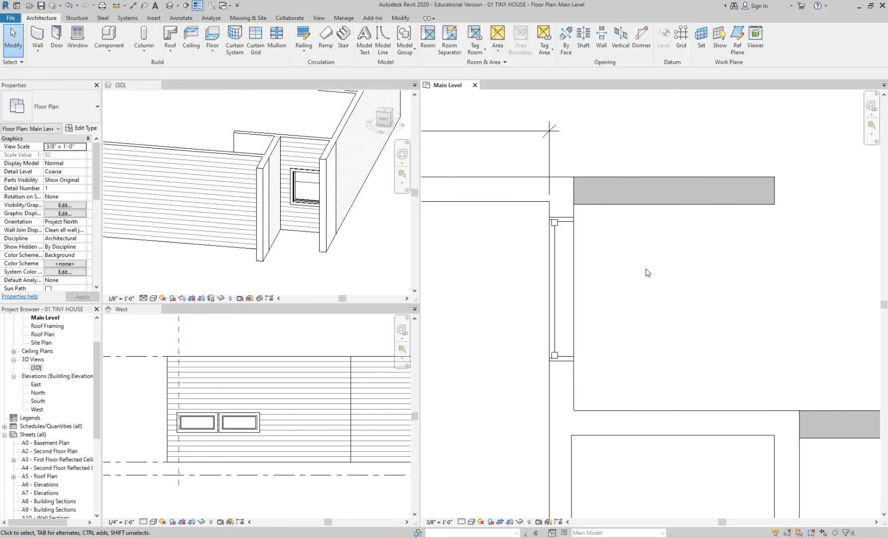
scroll(613, 267, up, 3)
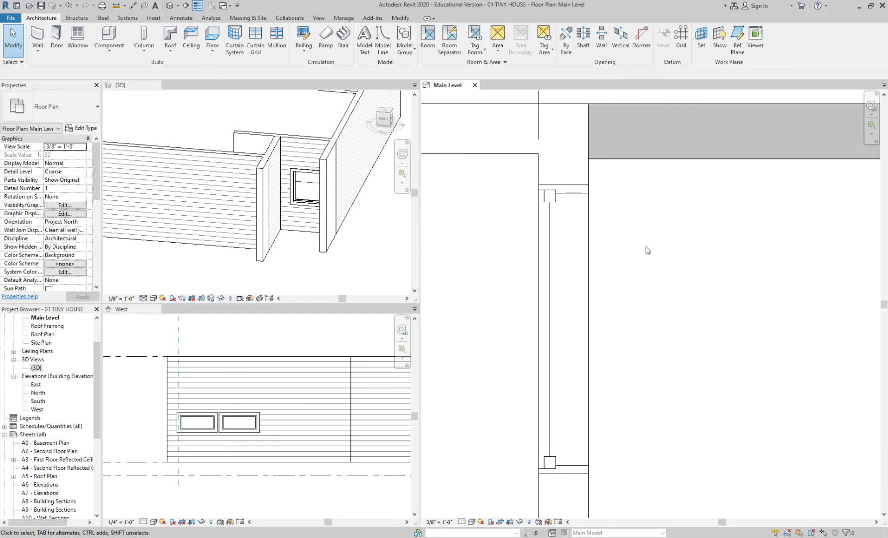
- Review the type properties of the 42" X 42" window in the recessed wall, leaving them without changes
click(581, 229)
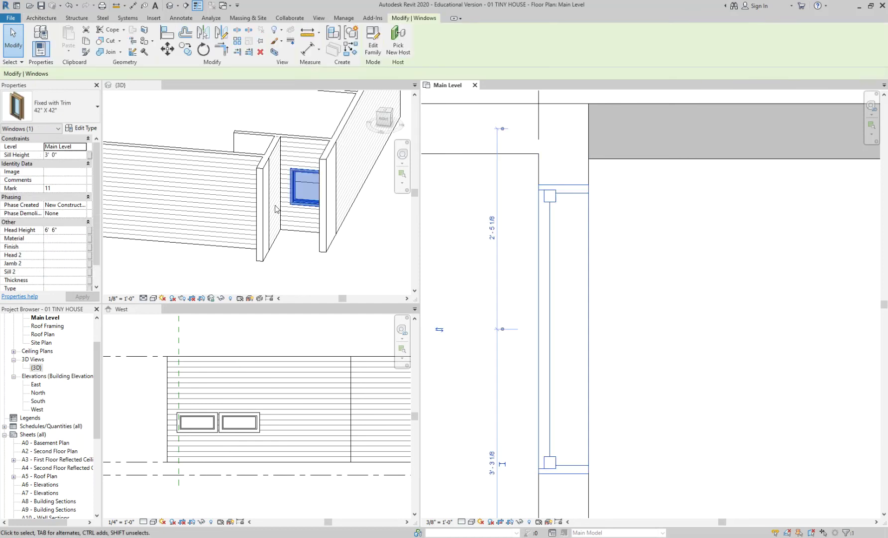
click(80, 128)
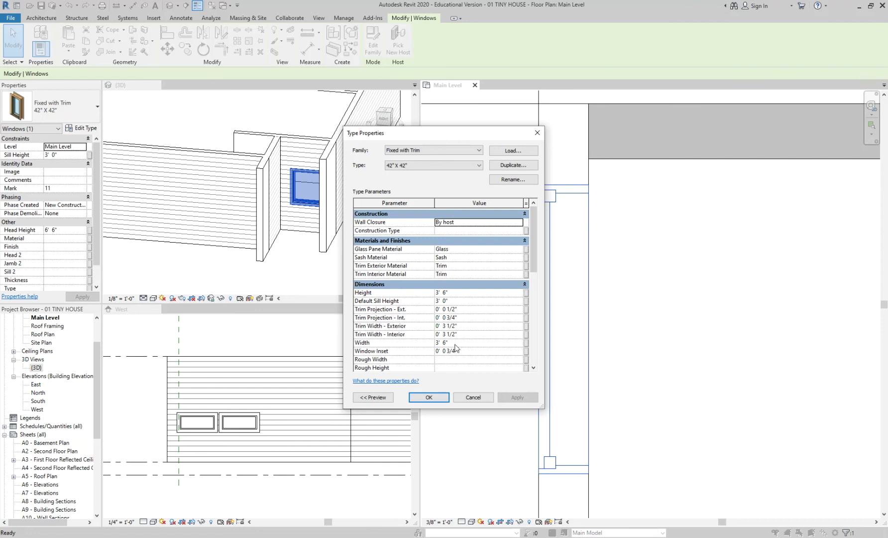
click(473, 397)
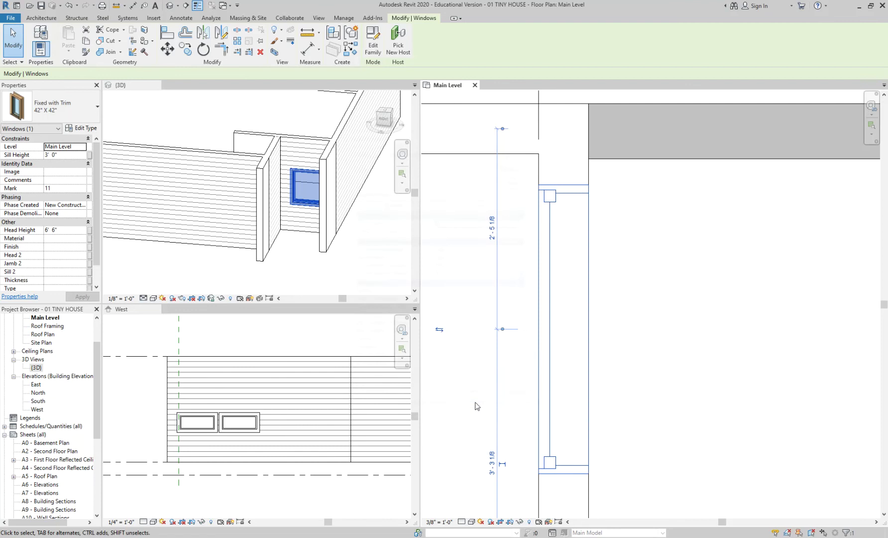
click(614, 348)
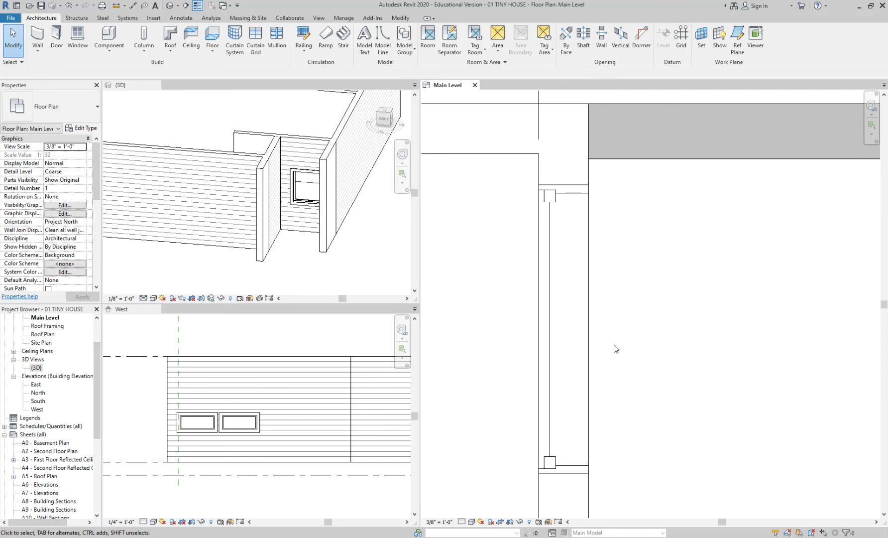
scroll(629, 294, down, 2)
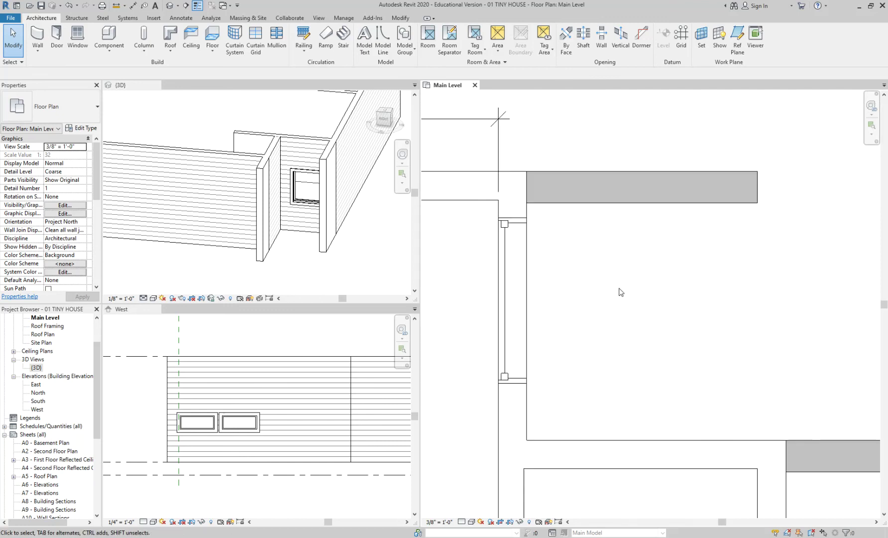
scroll(561, 287, up, 2)
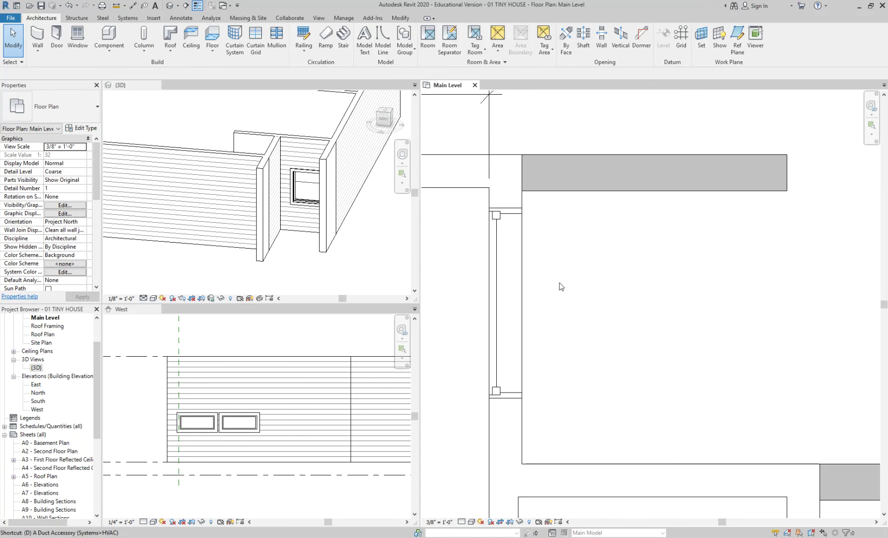
key(i)
click(427, 248)
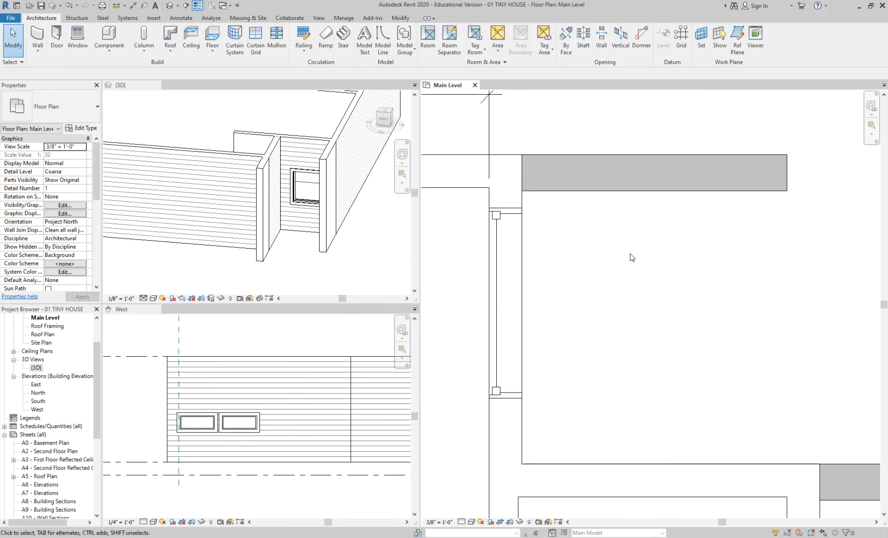
key(ctrl+d)
click(870, 8)
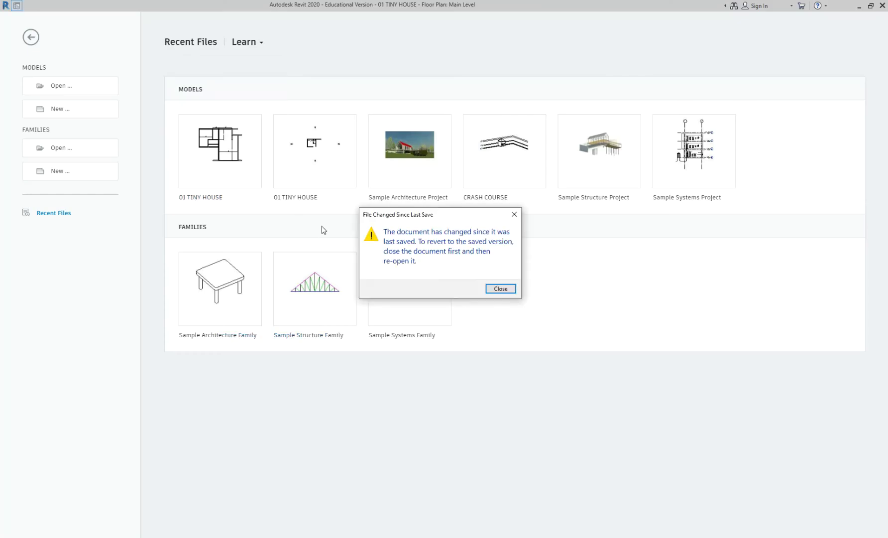
click(502, 288)
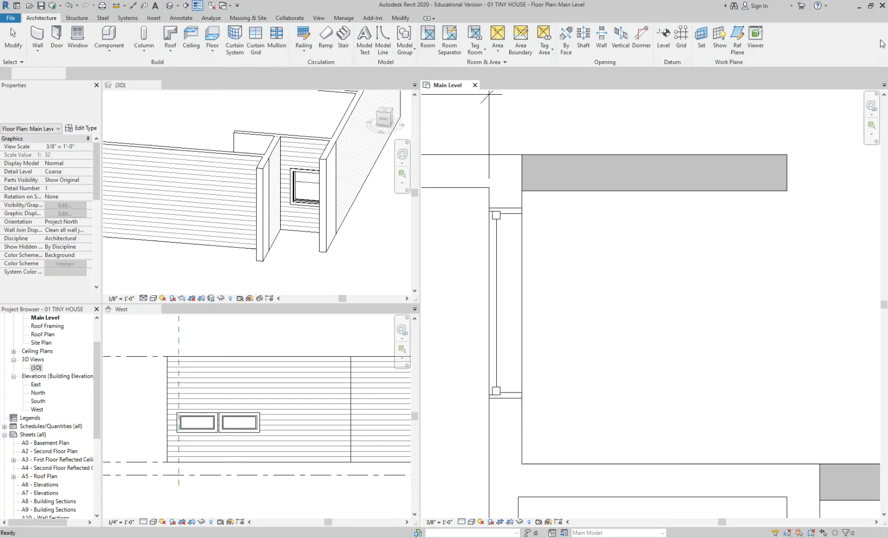
- Place an aligned dimension string from the filled wall's inner face through the recessed-wall window's center to the opposite wall face
scroll(658, 251, down, 2)
key(d)
key(i)
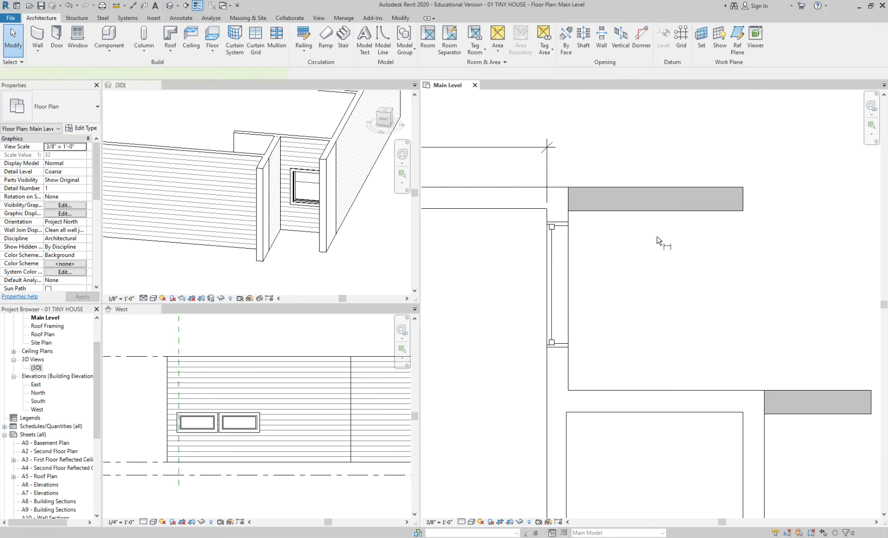
click(655, 211)
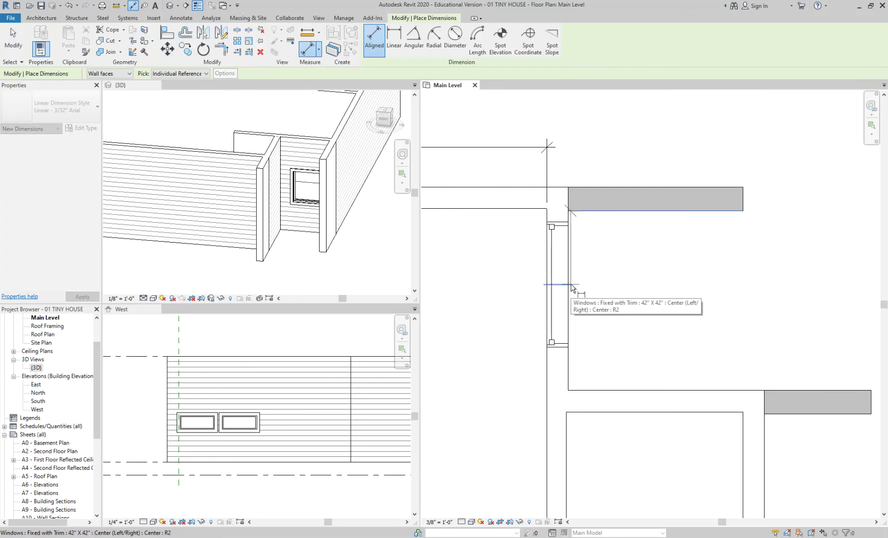
scroll(572, 288, up, 1)
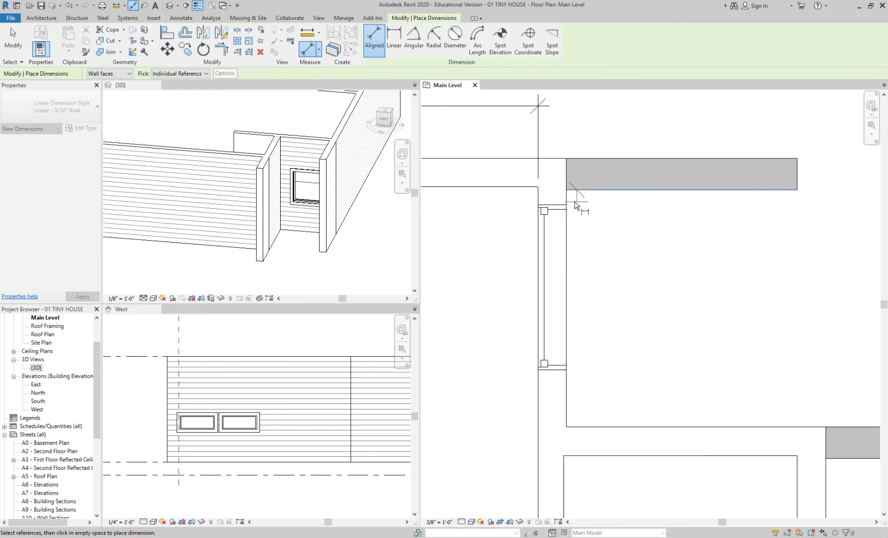
click(567, 290)
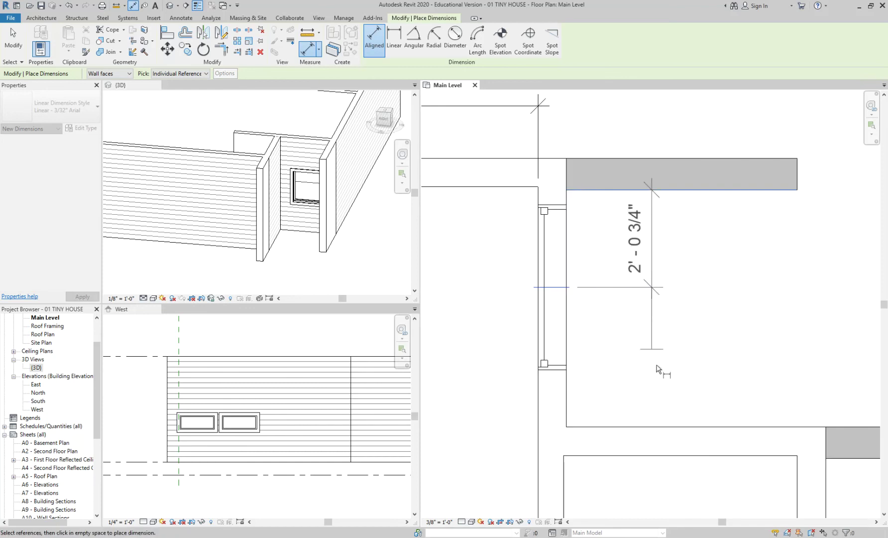
click(672, 426)
scroll(672, 426, down, 1)
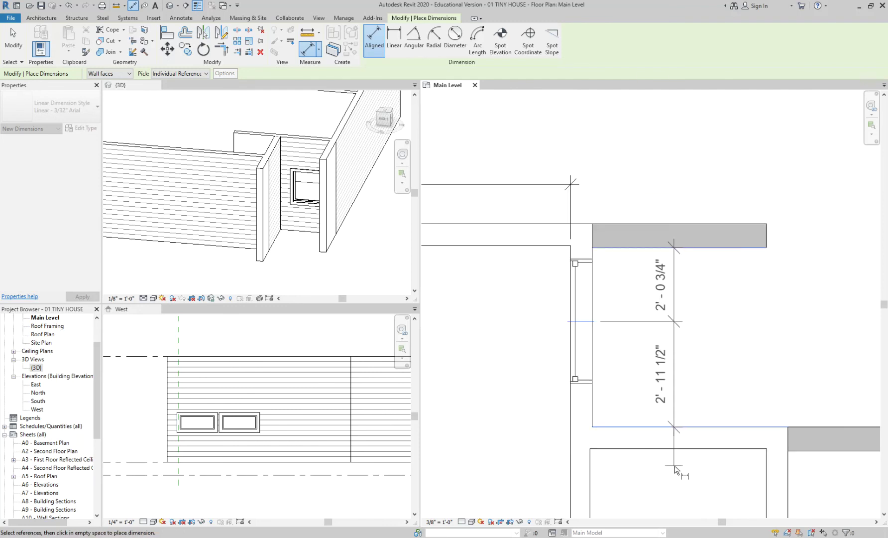
click(656, 482)
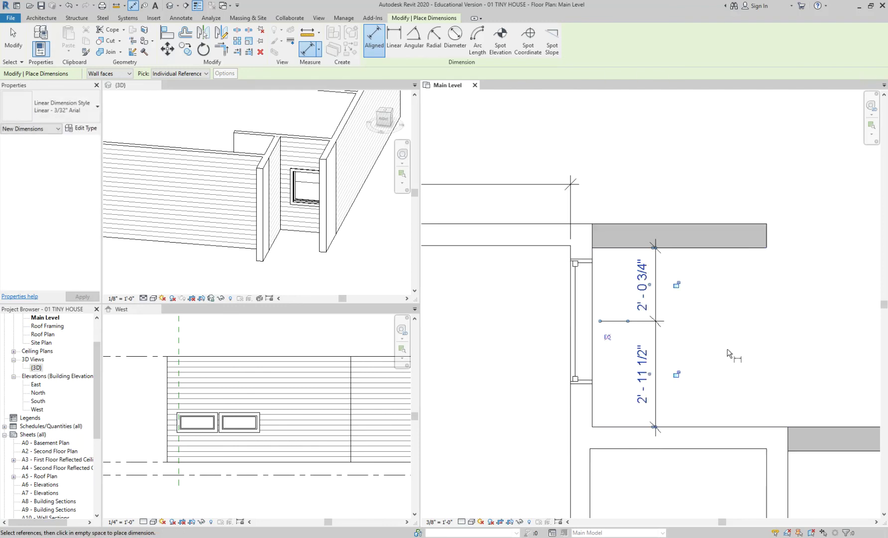
- Apply the equality constraint to the dimension string so the window centers between the two wall faces
scroll(728, 353, up, 2)
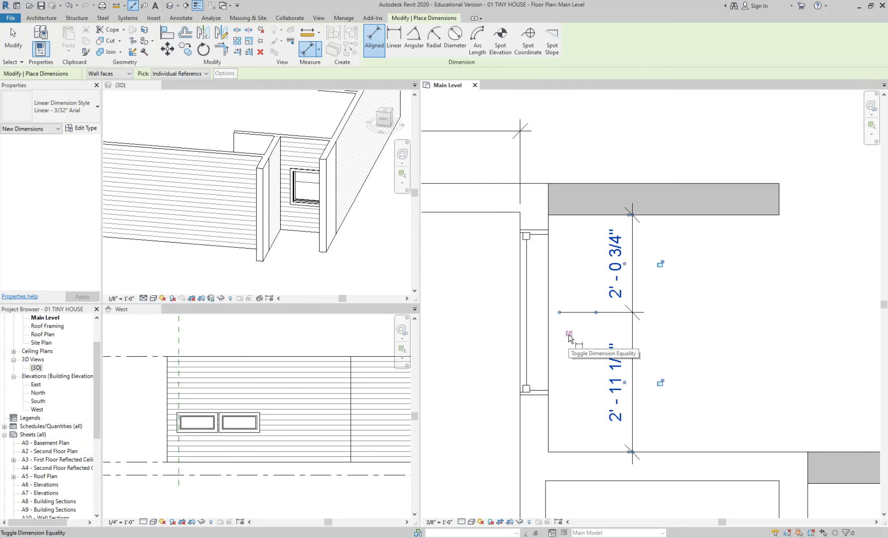
scroll(570, 337, up, 1)
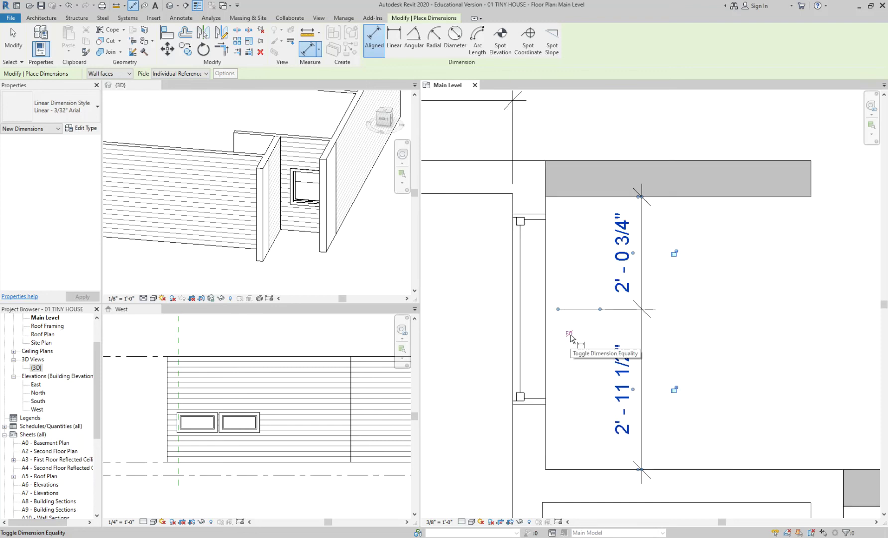
click(570, 336)
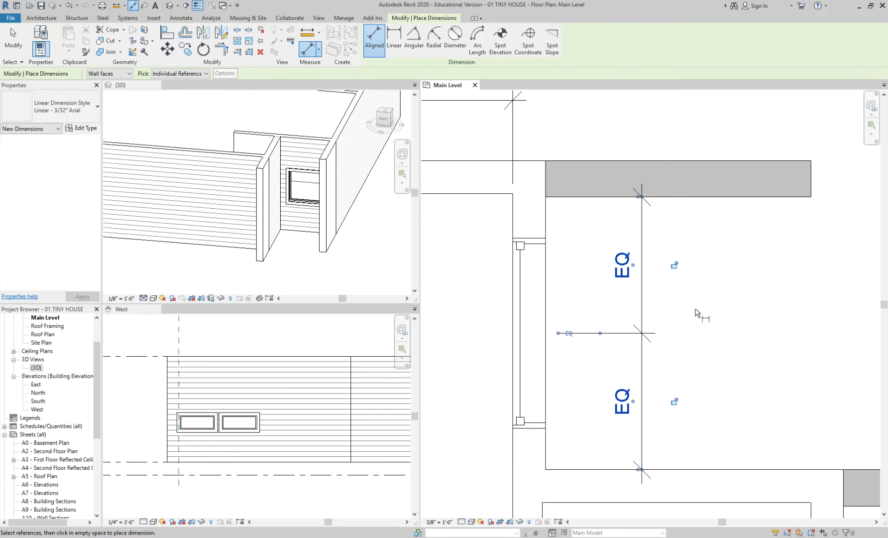
- Undo the equality constraint on the window and delete its dimension string
key(Escape)
key(Escape)
key(ctrl+z)
click(643, 259)
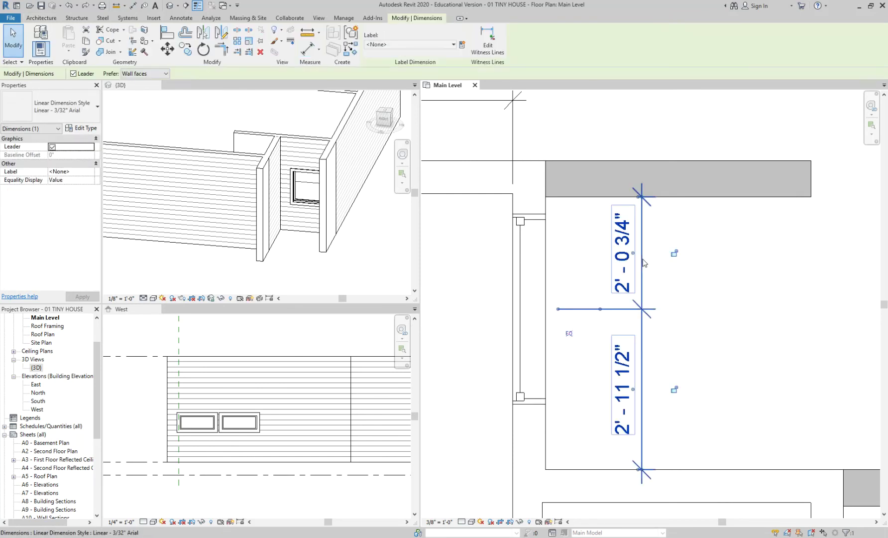
key(Delete)
- Dimension again between the filled wall's inner face, the recessed-wall window's centerline and the opposite wall face, using one aligned string
middle_drag(642, 260, 679, 250)
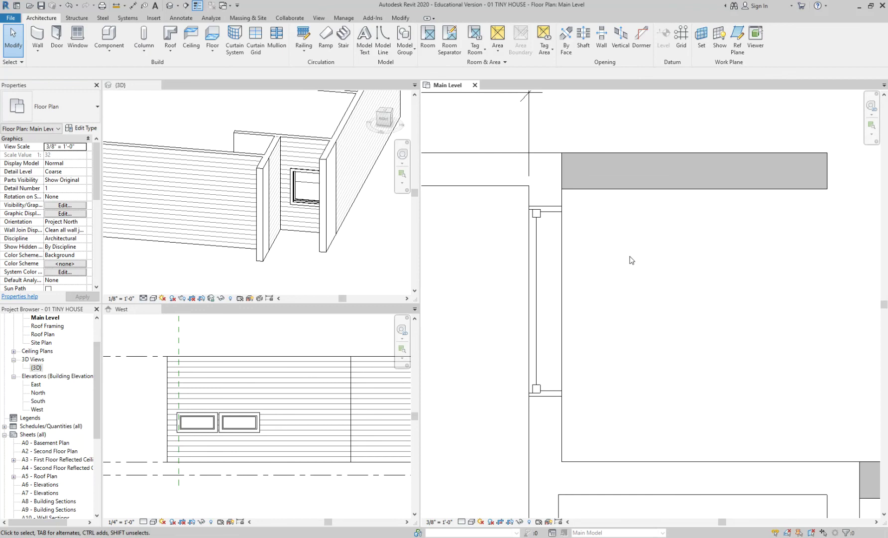
key(d)
key(i)
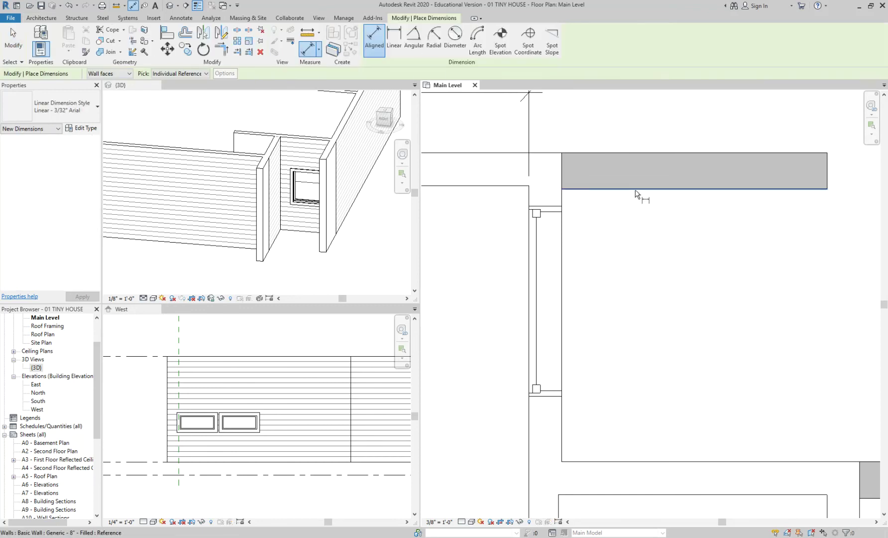
click(635, 190)
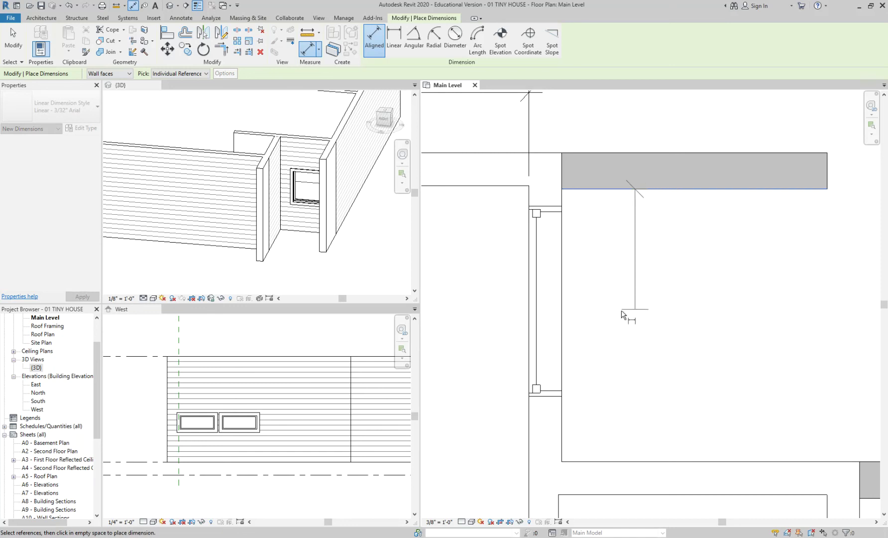
click(562, 303)
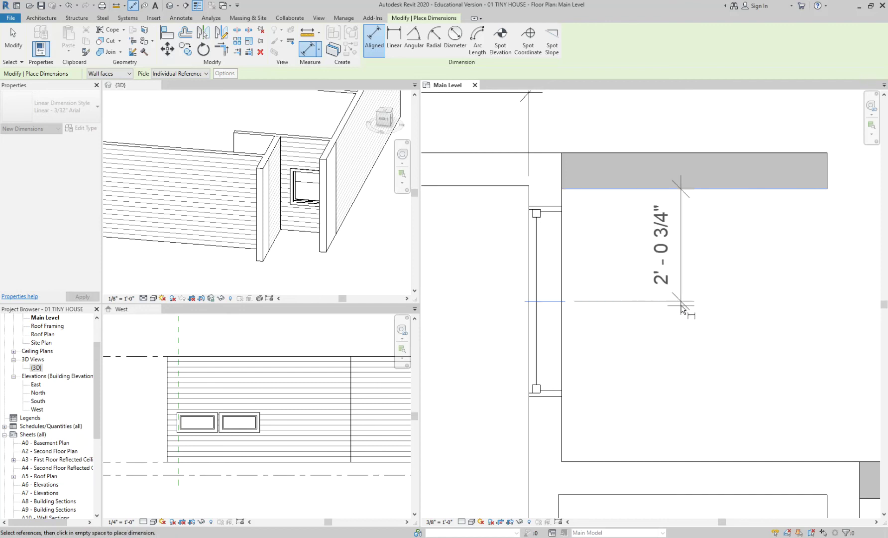
scroll(658, 324, down, 2)
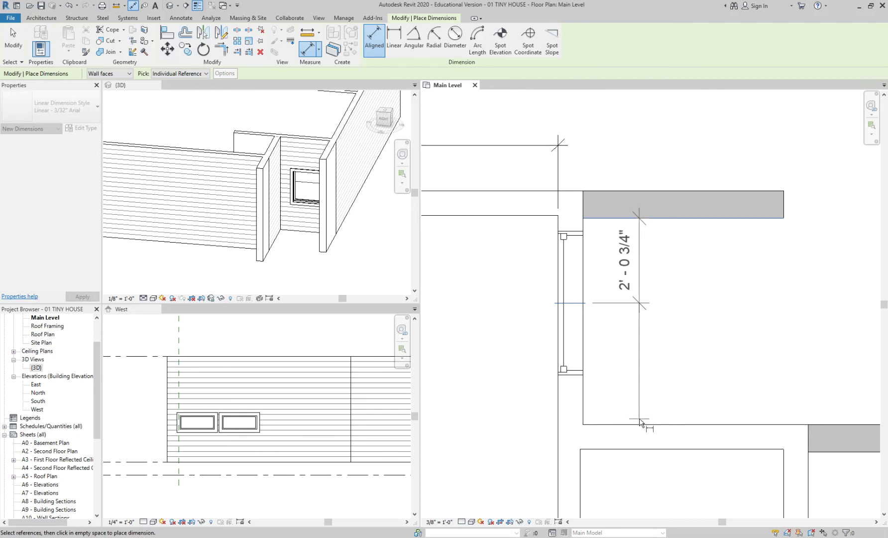
click(639, 424)
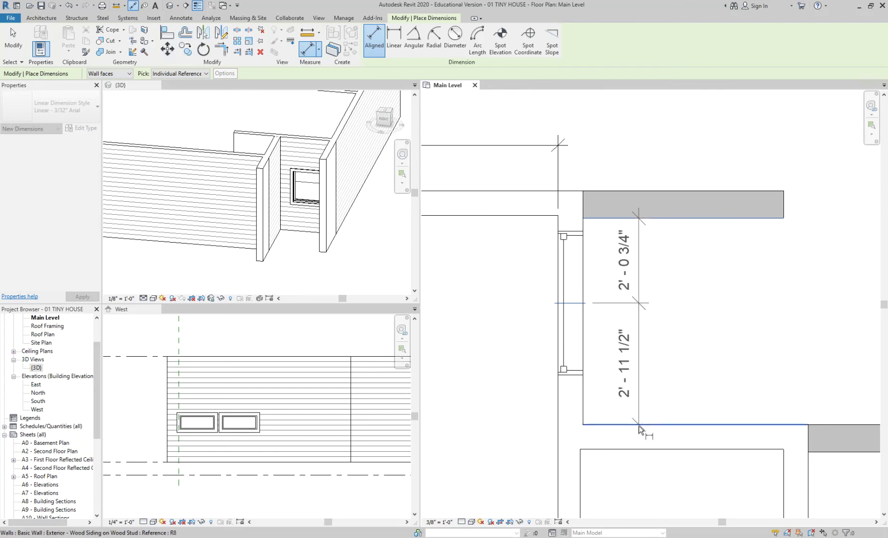
click(638, 494)
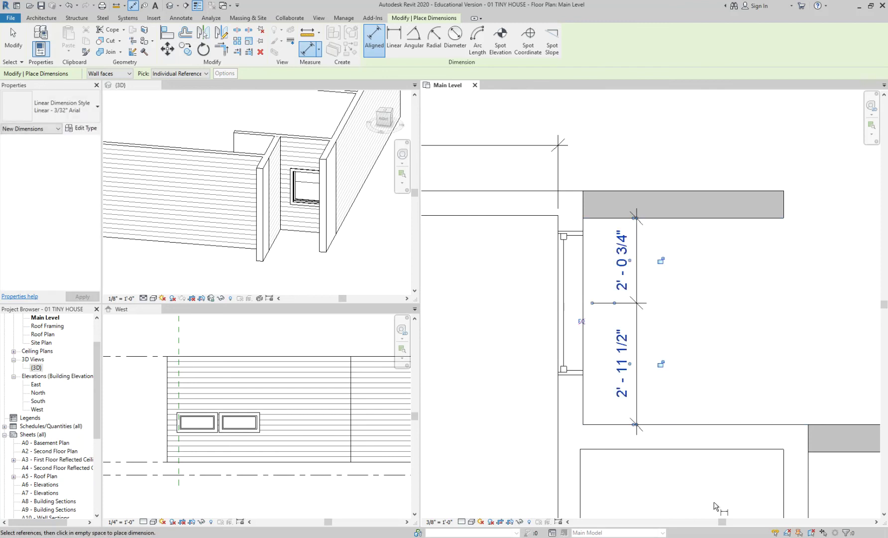
- Make the new string's two segments equal to center the 42" X 42" window in the recess, and end dimensioning
scroll(591, 368, up, 1)
scroll(591, 369, up, 1)
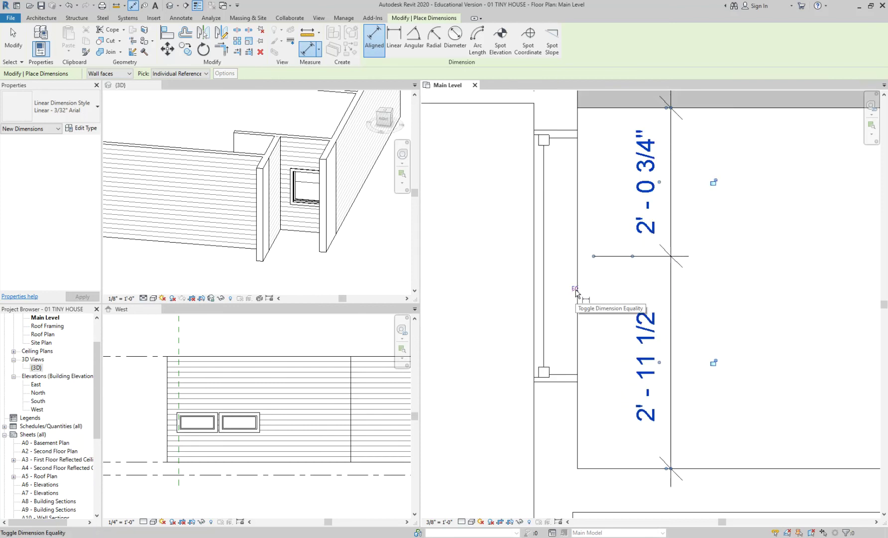
click(575, 289)
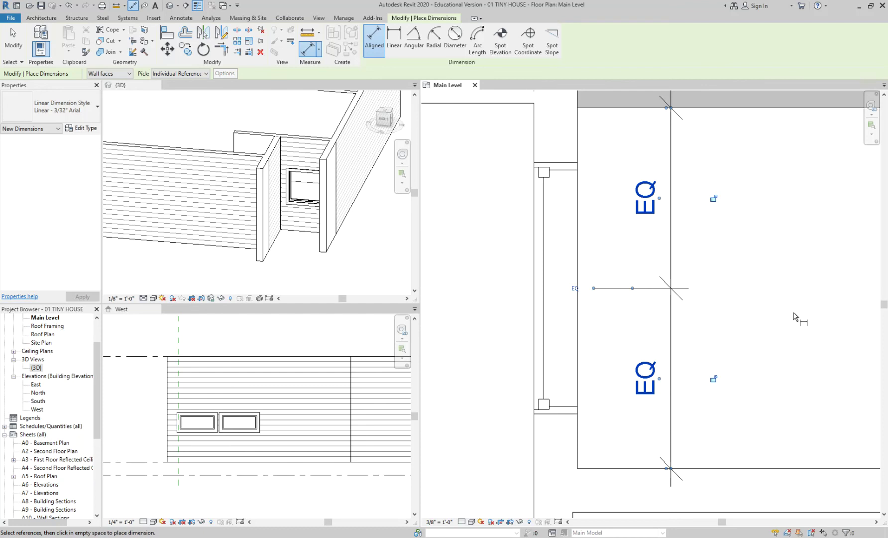
scroll(774, 313, down, 2)
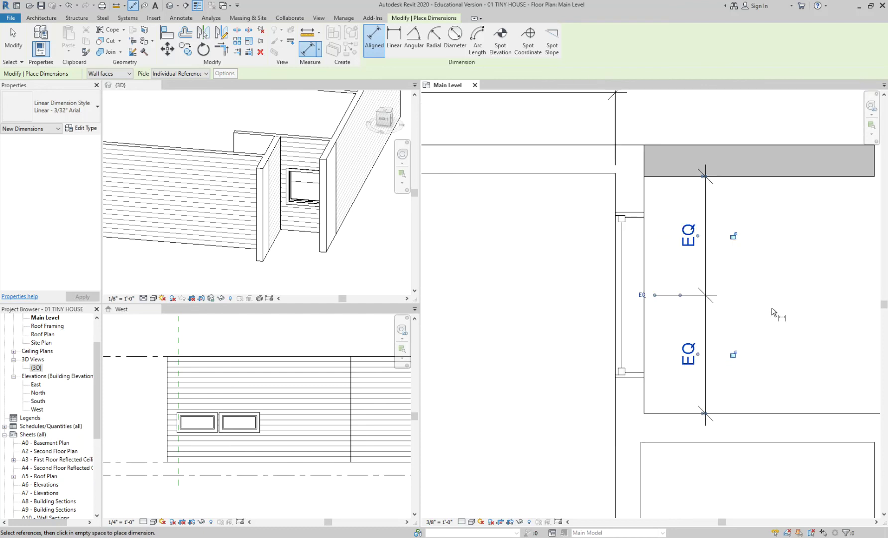
key(Escape)
scroll(773, 312, down, 2)
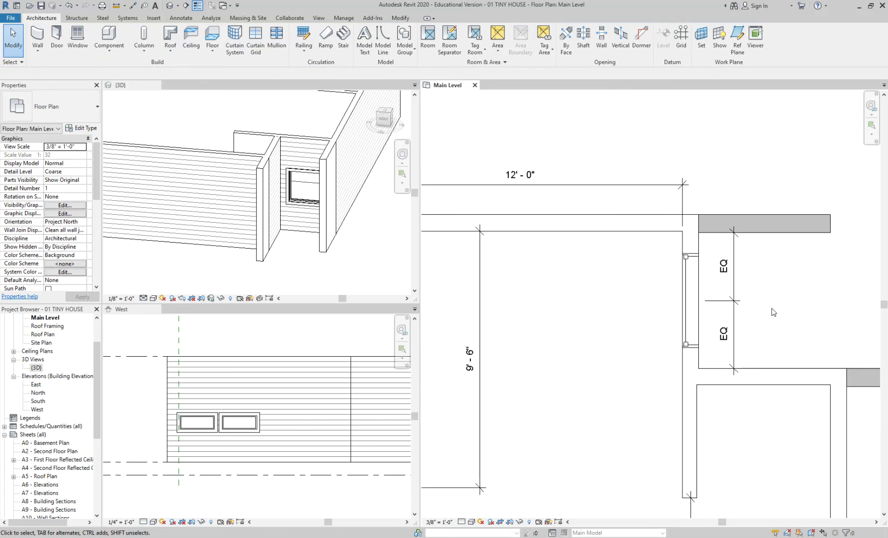
scroll(764, 320, down, 2)
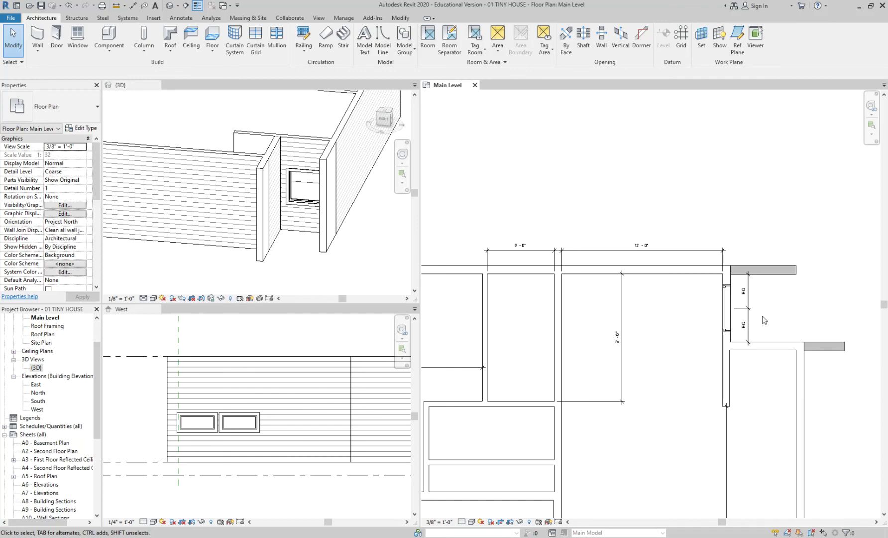
- Undo the repeated equality constraint and remove the dimension string beside the recessed-wall window
click(746, 297)
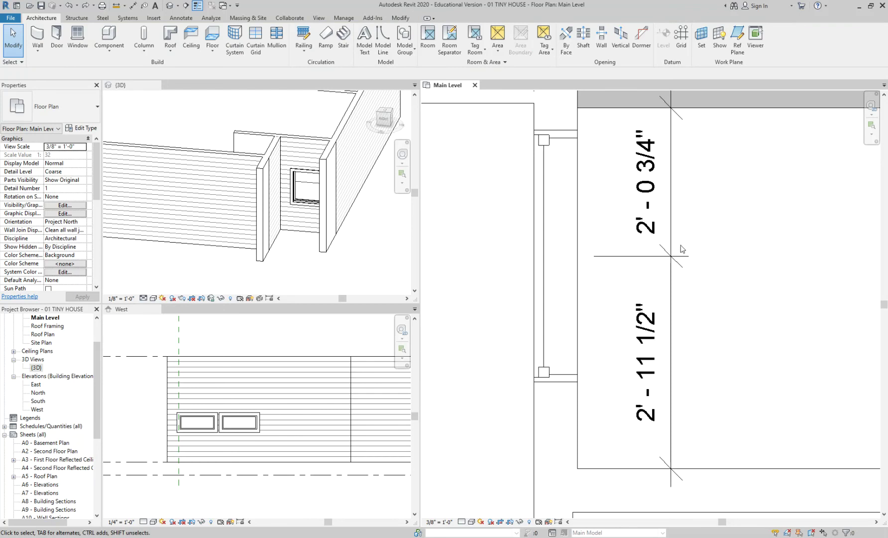
click(676, 243)
key(Delete)
- Place one aligned dimension string from the filled wall's inner face through the 42" X 42" window's centerline to the opposite recess wall face
middle_drag(684, 215, 681, 234)
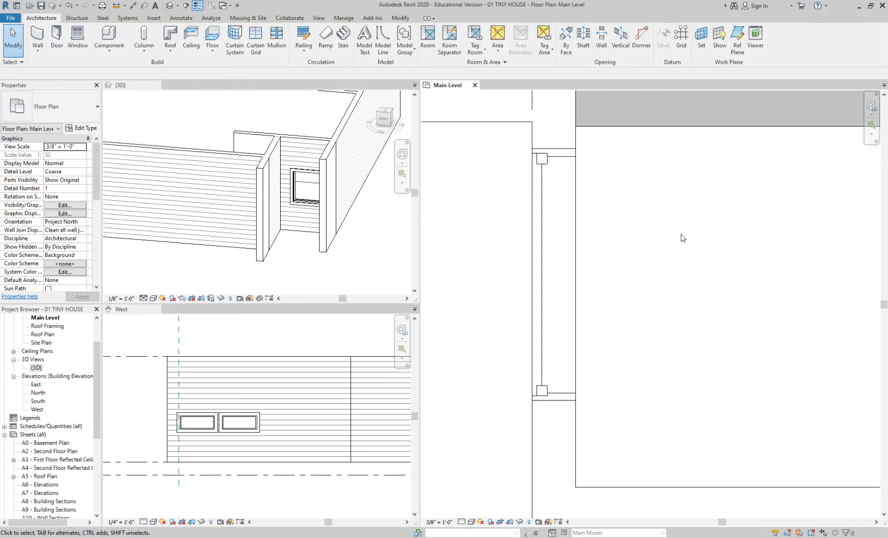
key(d)
key(i)
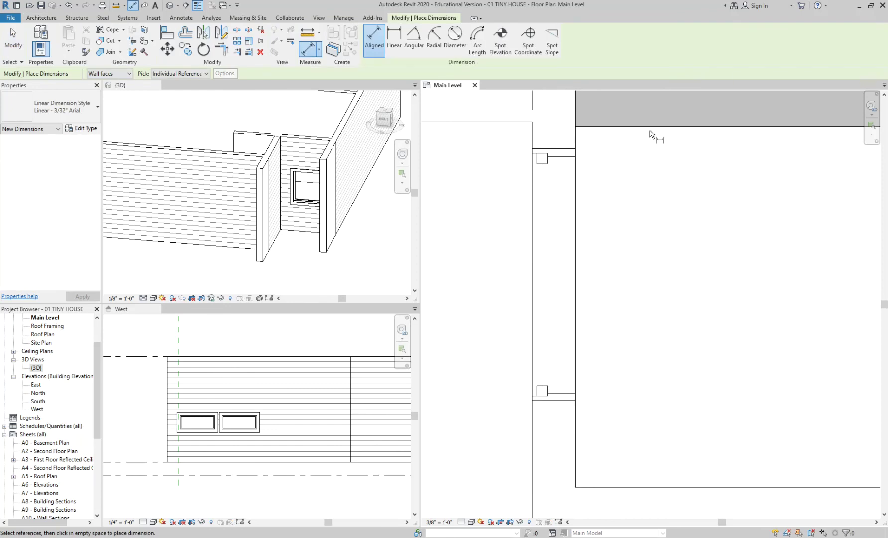
click(652, 128)
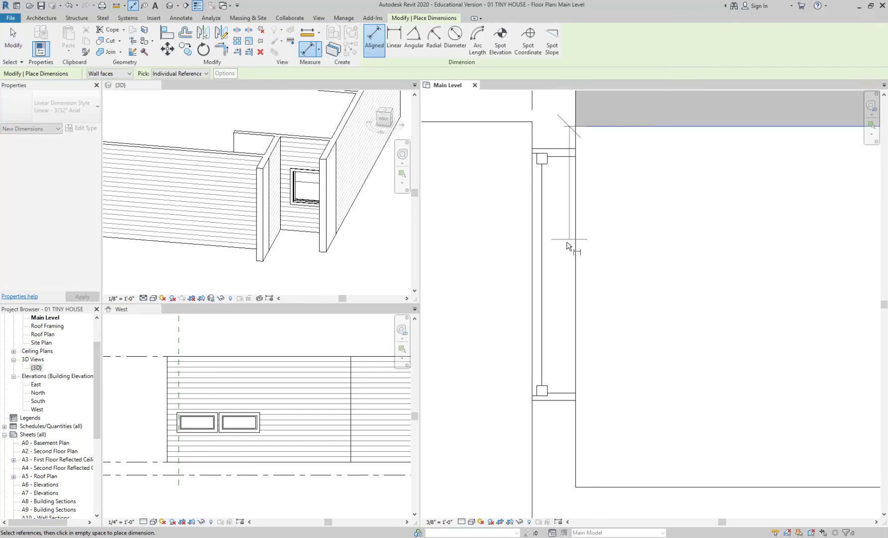
click(543, 282)
scroll(547, 281, down, 2)
click(633, 413)
click(641, 421)
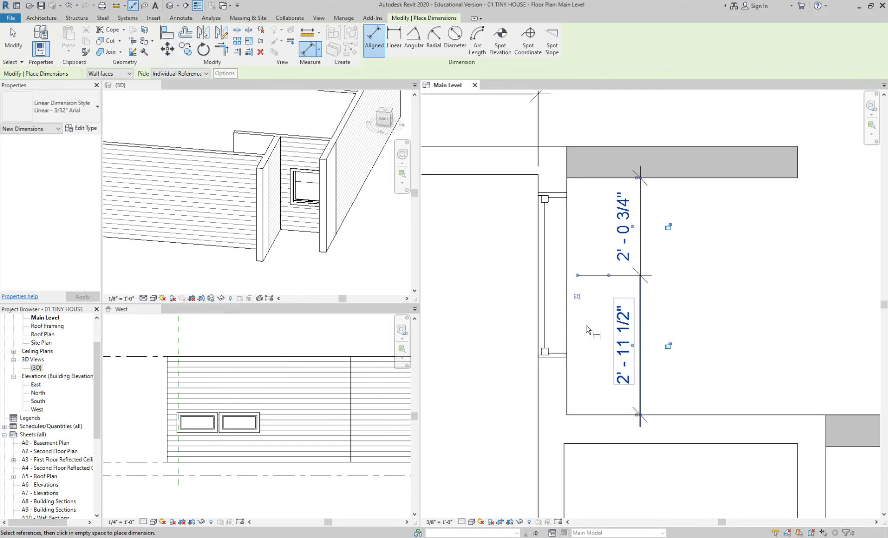
- Apply the equality constraint to the string's two segments to center the recessed-wall window, and end dimensioning
scroll(585, 319, up, 3)
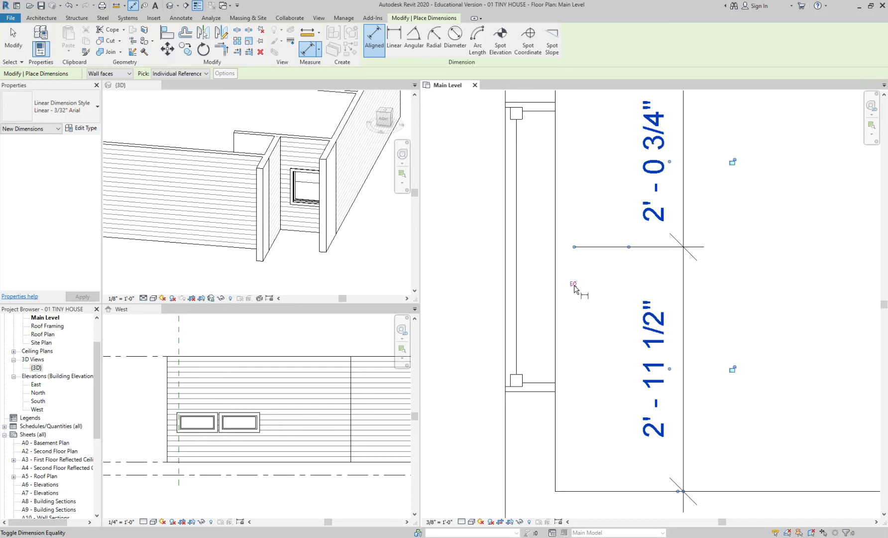
click(574, 284)
scroll(587, 312, down, 2)
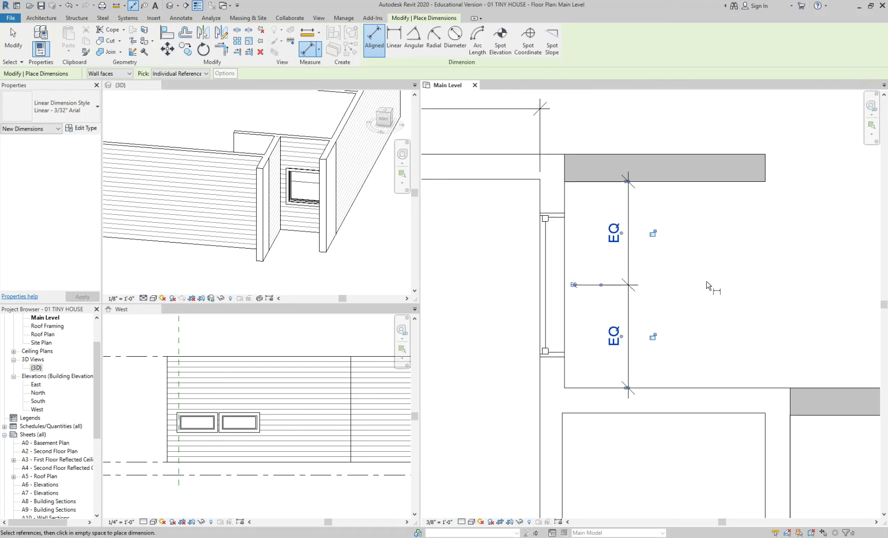
key(Escape)
key(Escape)
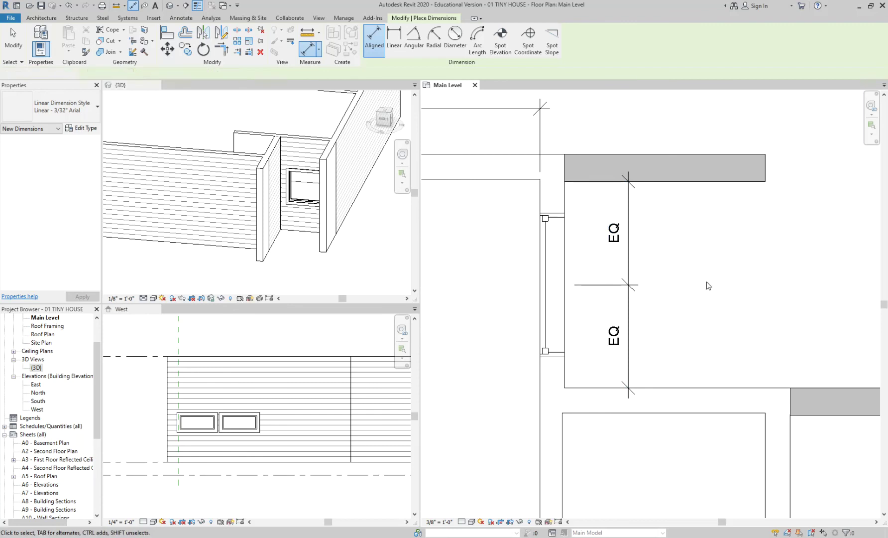
click(631, 212)
key(Escape)
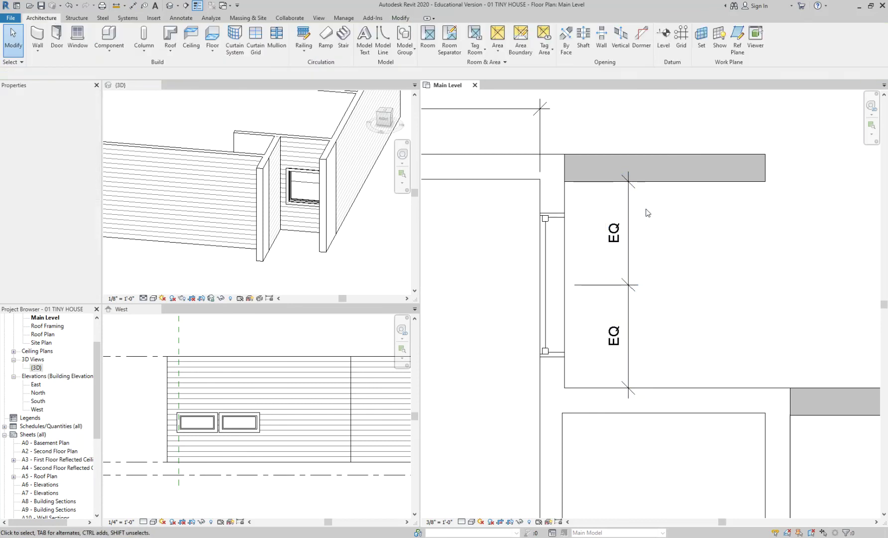
key(d)
key(i)
click(662, 185)
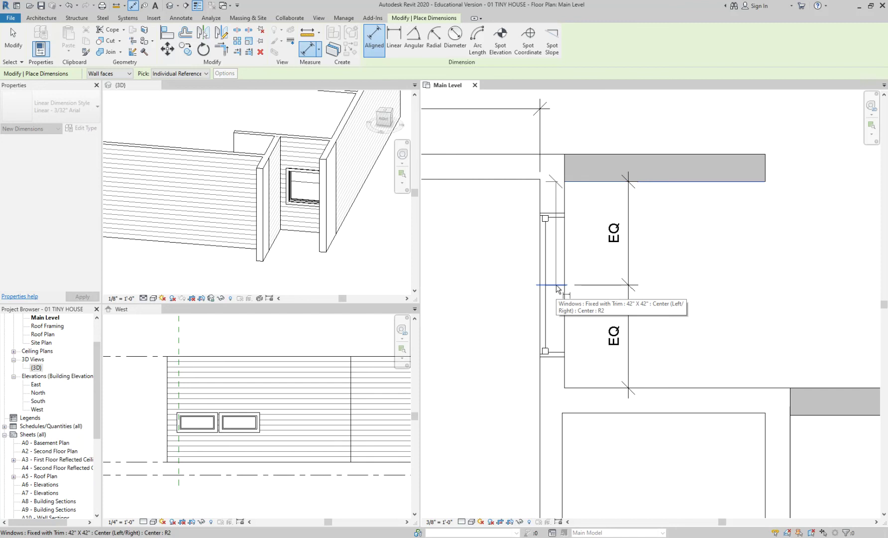
key(Escape)
key(Escape)
scroll(707, 292, down, 3)
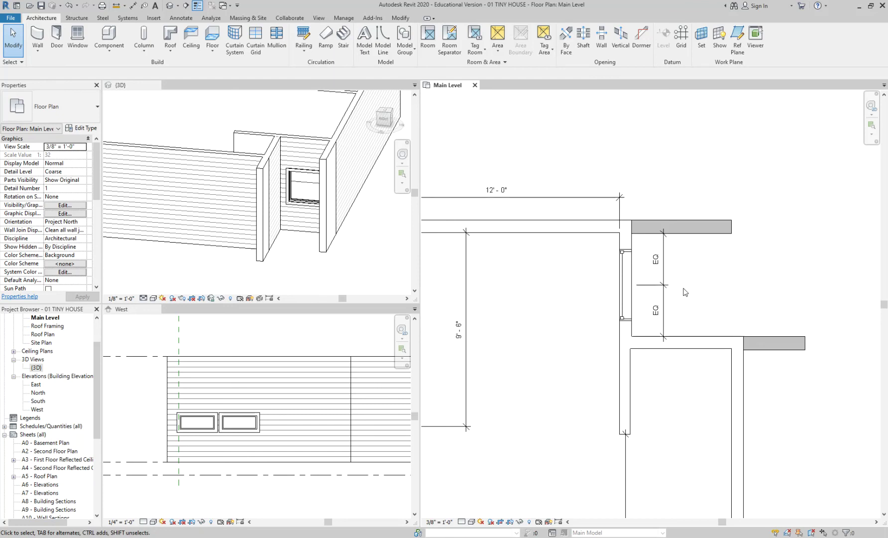
scroll(686, 293, down, 3)
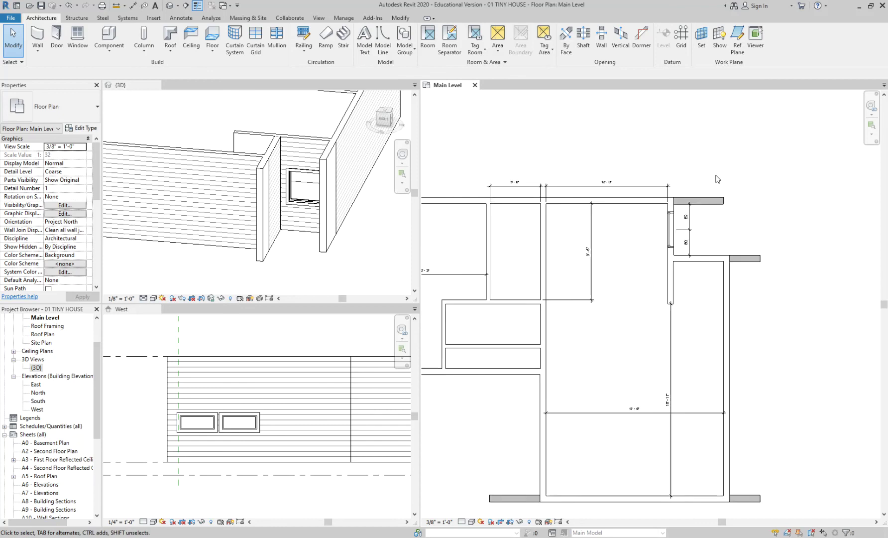
middle_drag(744, 270, 801, 187)
middle_drag(622, 306, 677, 303)
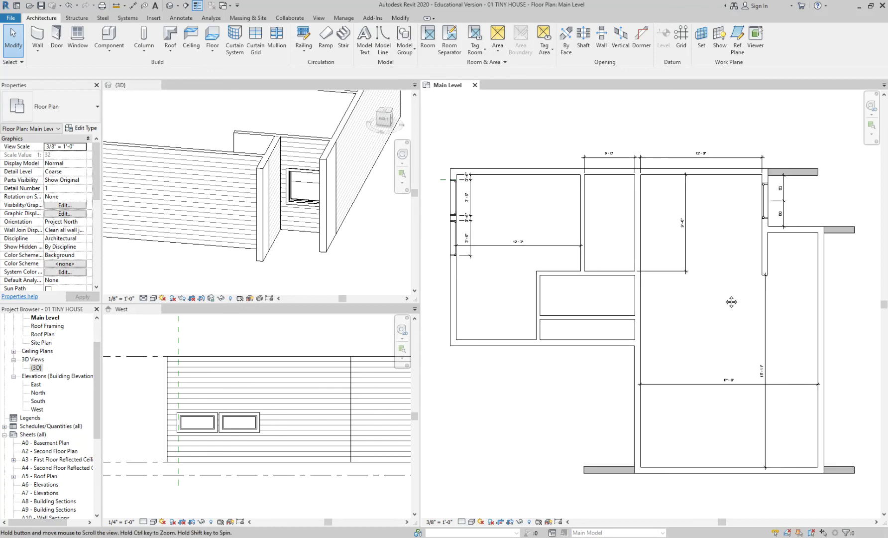